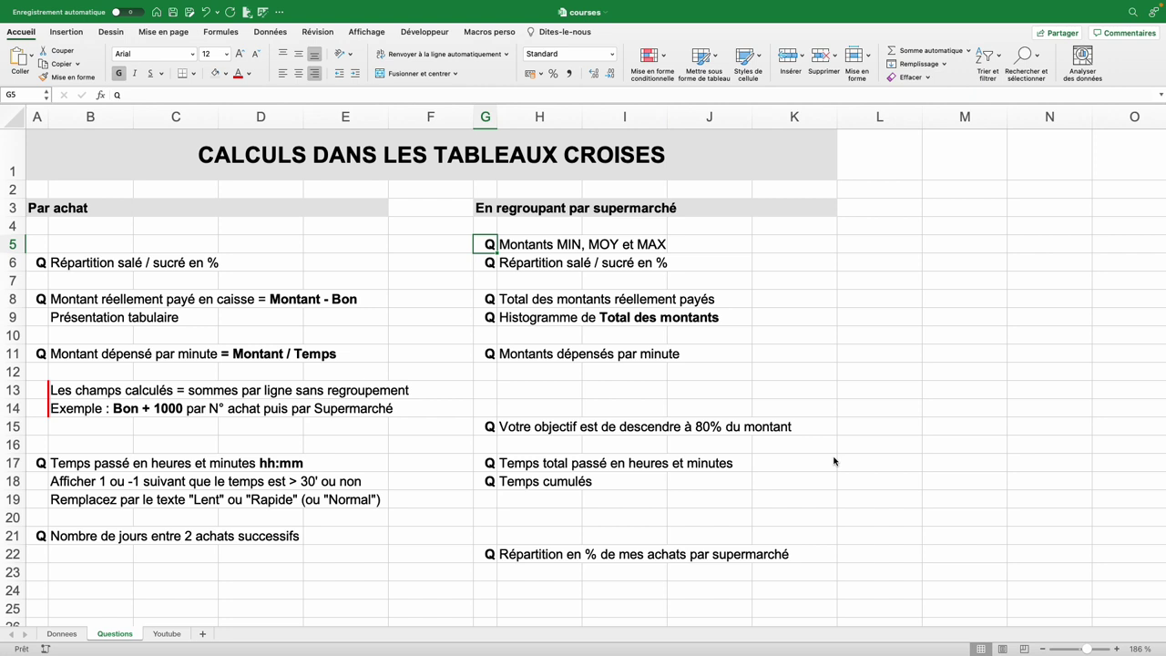
On the Donnees sheet, inspect the first record's fields from Carrefour to Sucré, then return to Questions
{"action": "key", "text": "ctrl+Page_Up"}
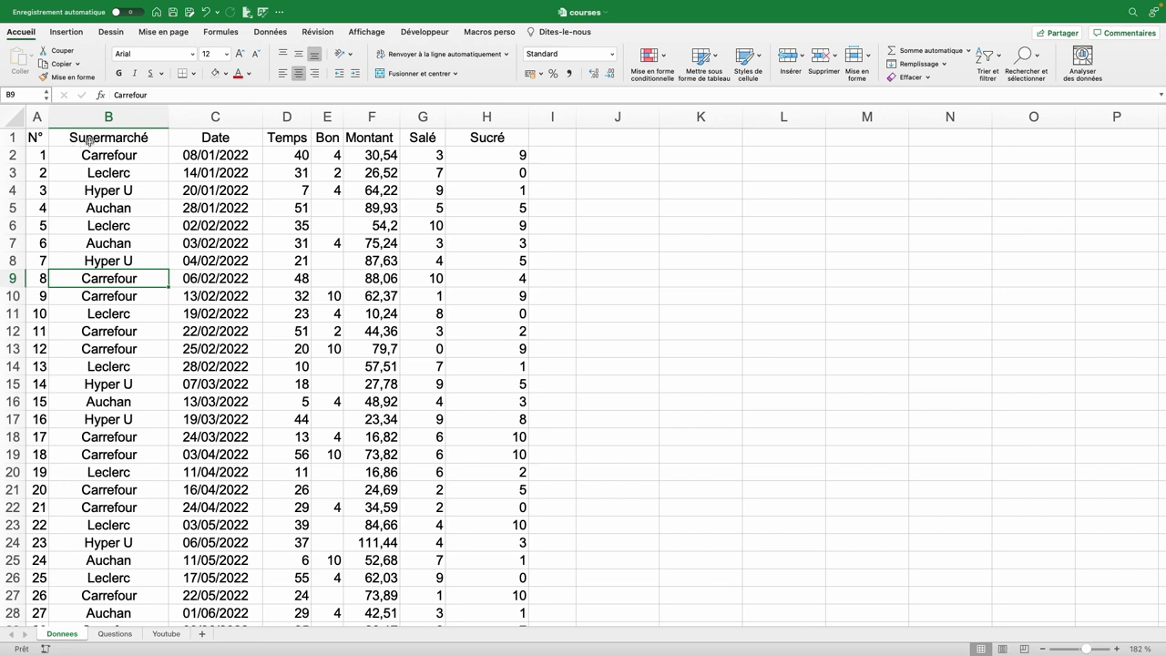
{"action": "left_click", "coordinate": [92, 156]}
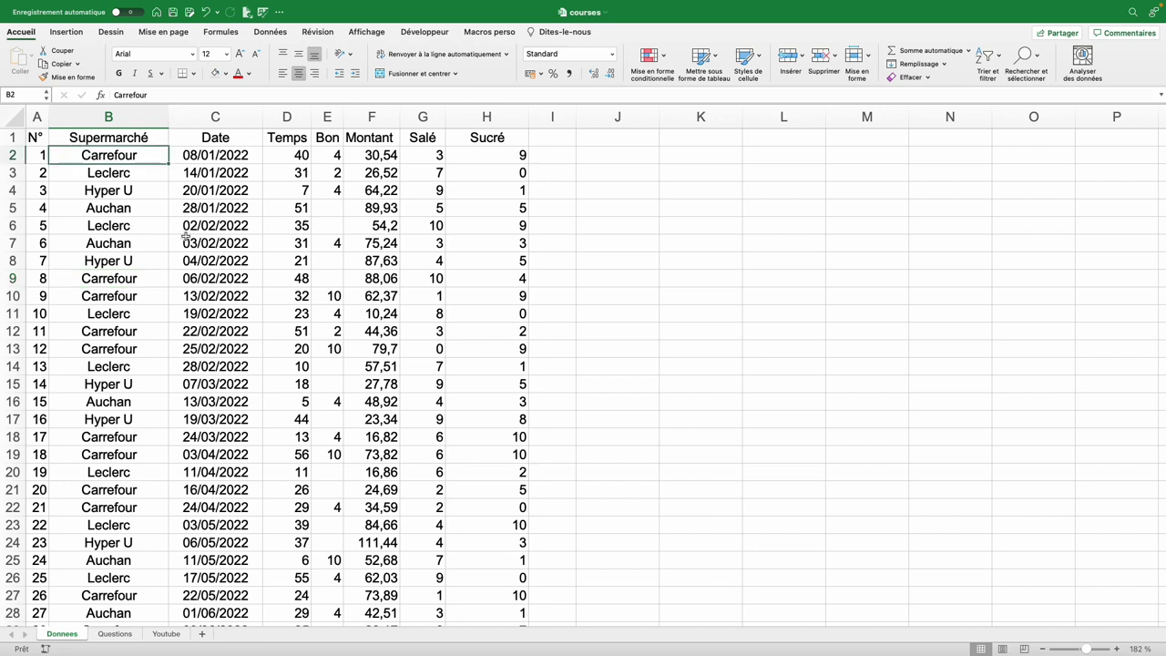
{"action": "left_click", "coordinate": [222, 160]}
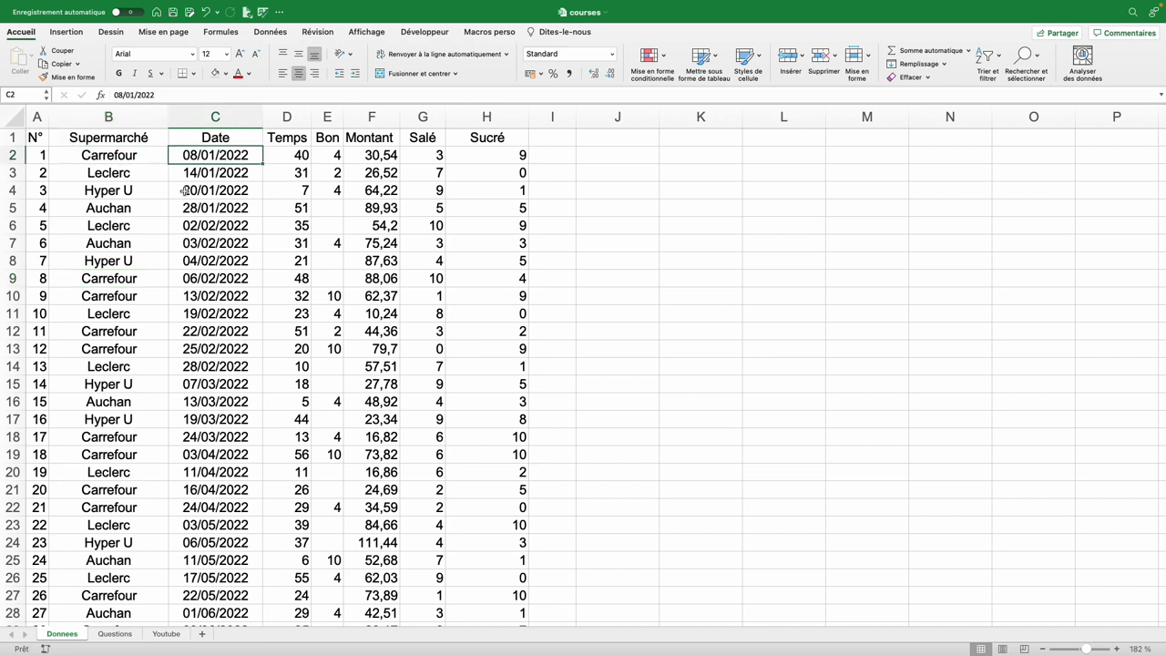
{"action": "left_click", "coordinate": [289, 159]}
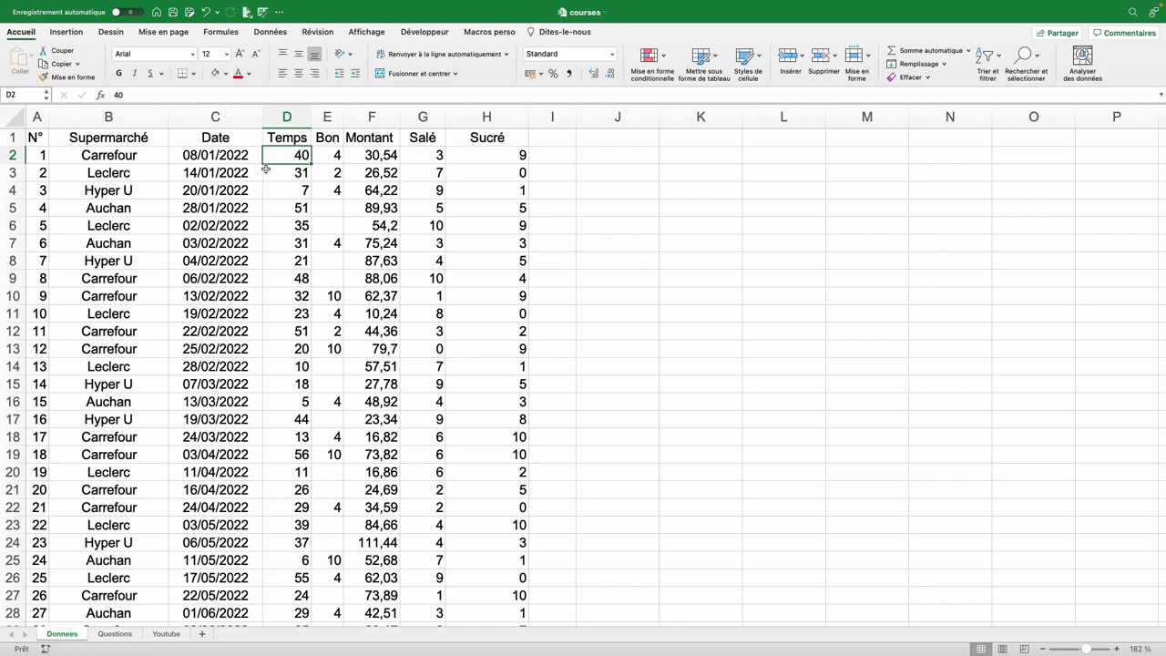
{"action": "left_click", "coordinate": [336, 157]}
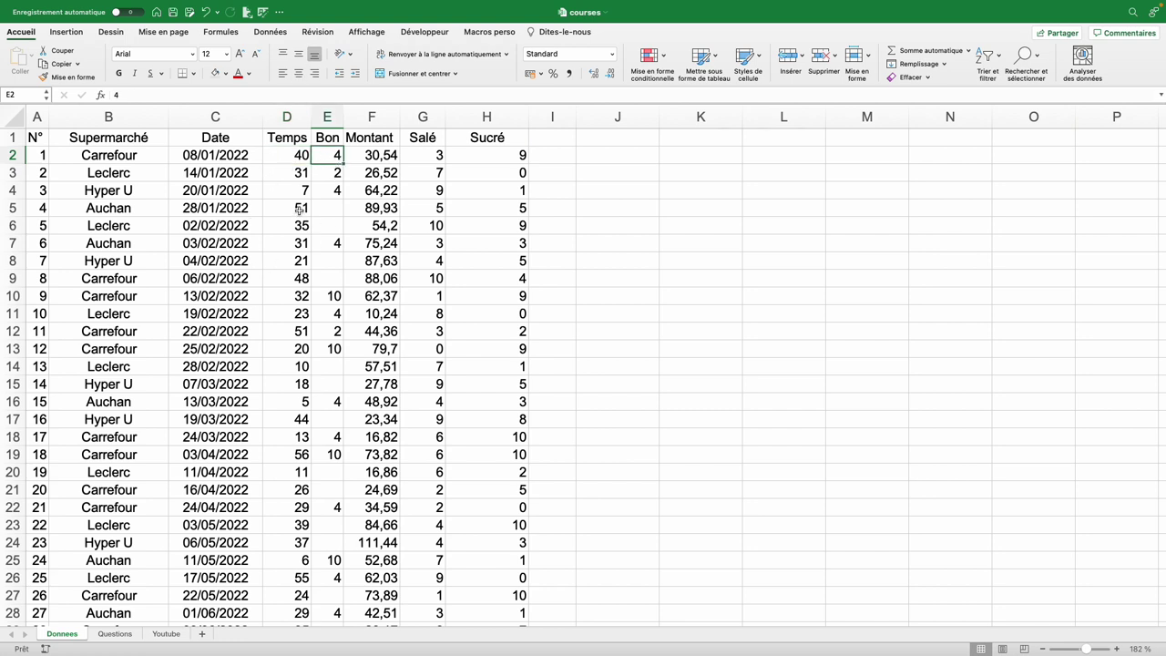
{"action": "left_click", "coordinate": [371, 161]}
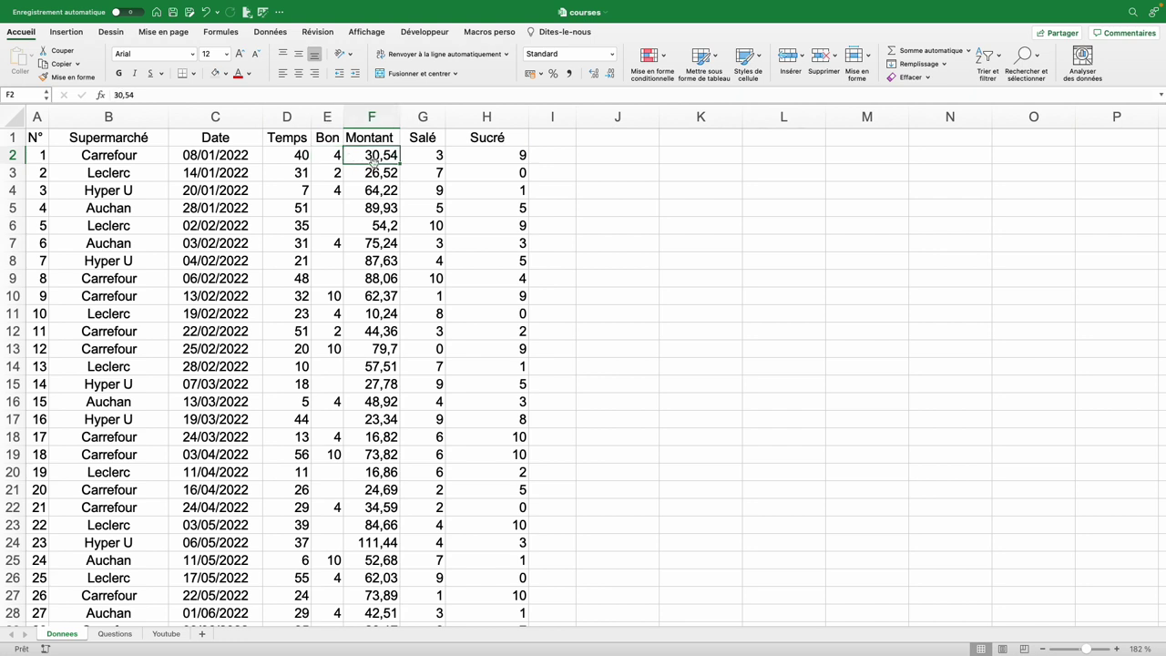
{"action": "left_click", "coordinate": [437, 161]}
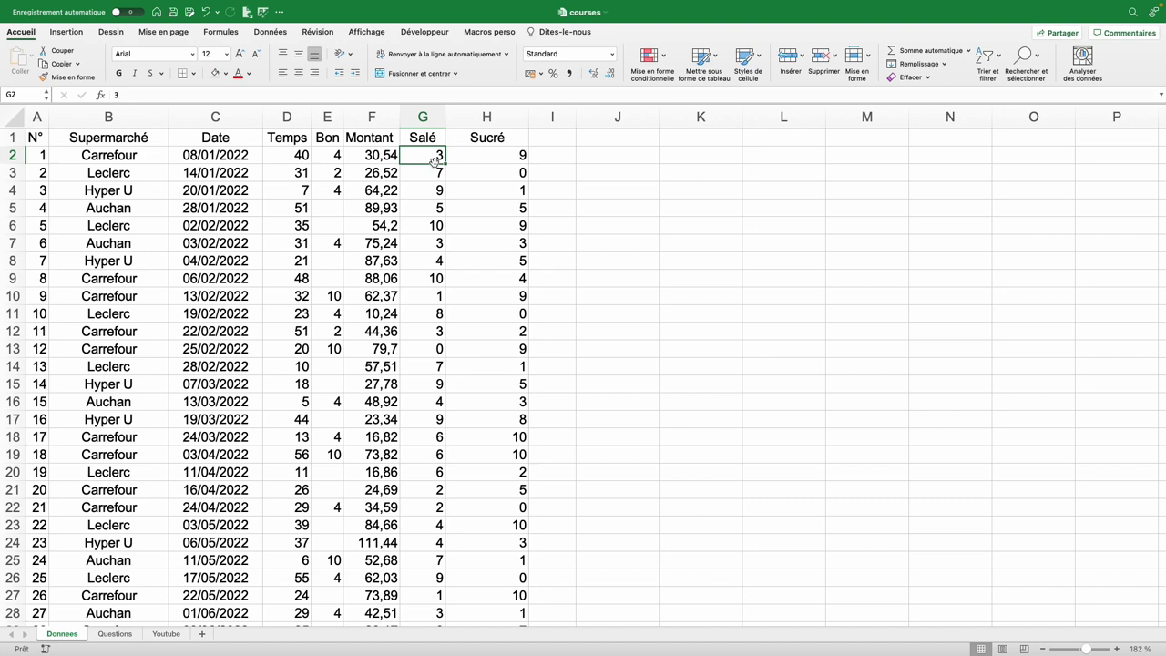
{"action": "left_click", "coordinate": [488, 162]}
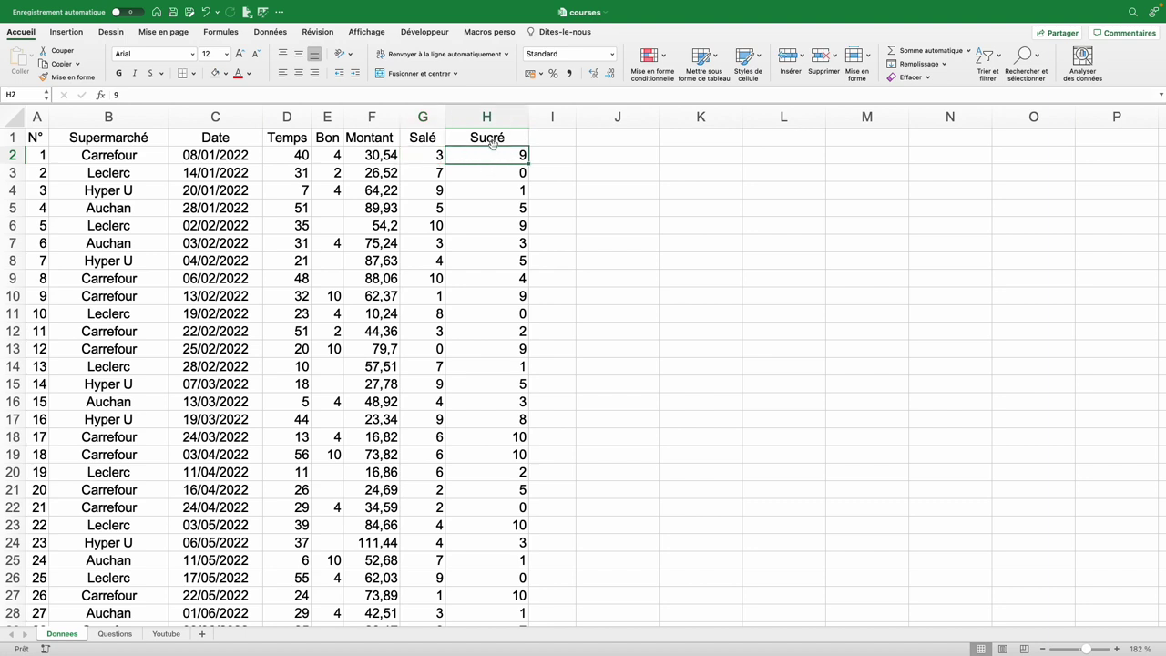
{"action": "key", "text": "ctrl+Page_Down"}
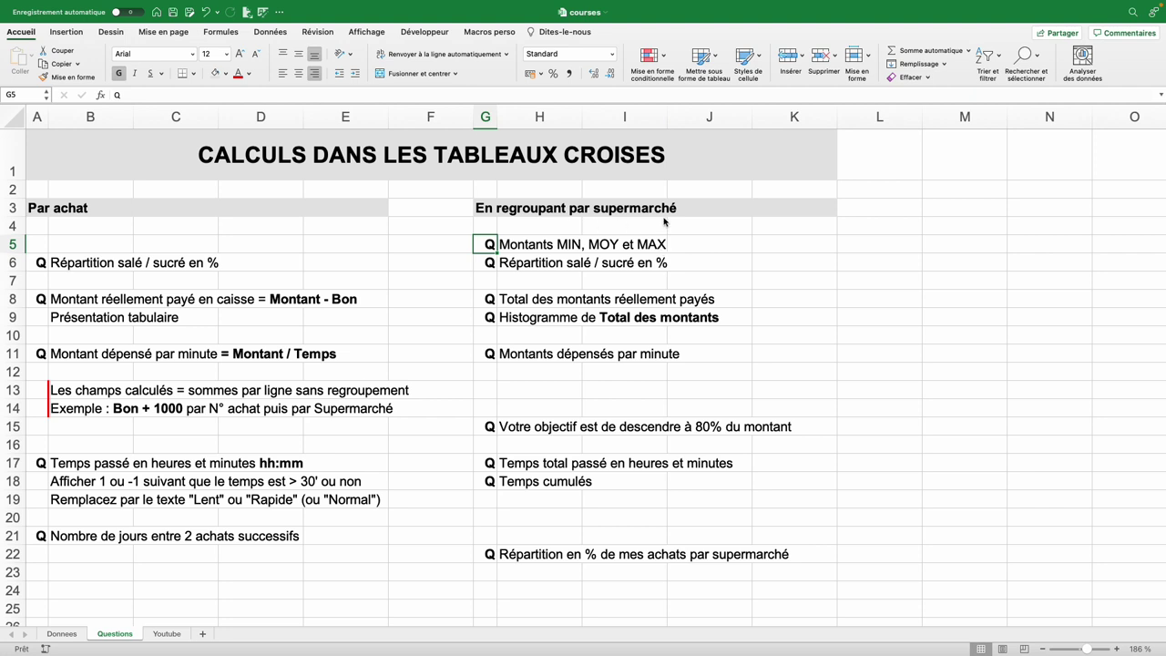
Go back to Donnees and select Carrefour and its Montant amount 30,54
{"action": "key", "text": "ctrl+Page_Up"}
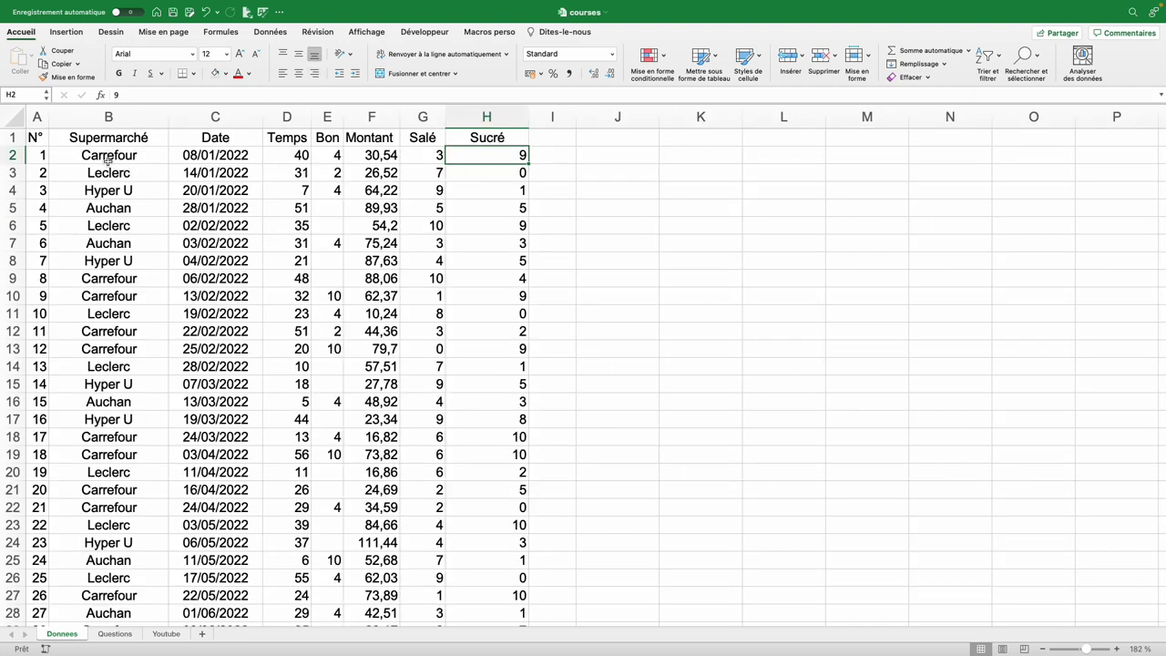
{"action": "left_click", "coordinate": [151, 158]}
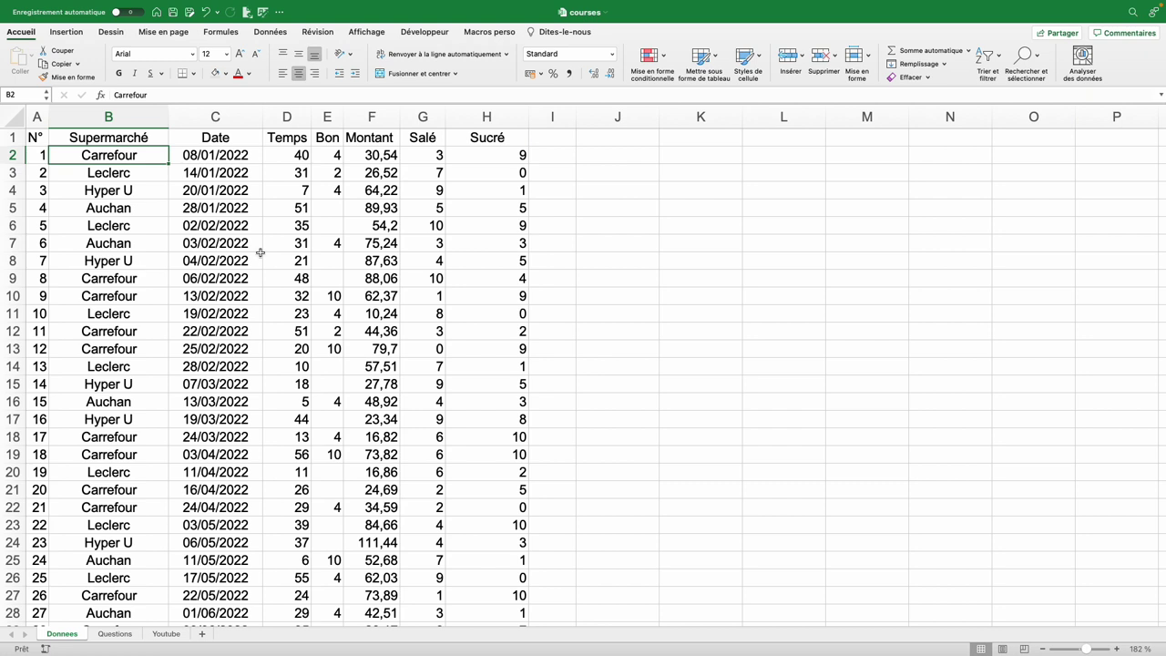
{"action": "left_click", "coordinate": [376, 155]}
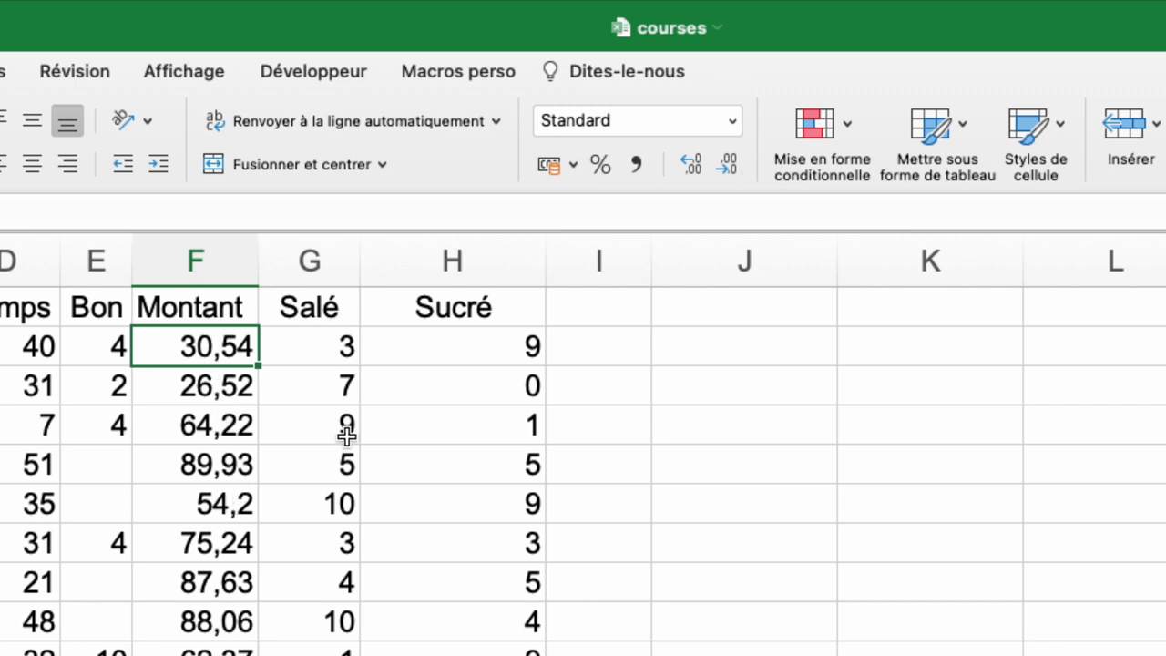
Format the shopping data A1:H39 as a styled table with headers
{"action": "left_click", "coordinate": [218, 422]}
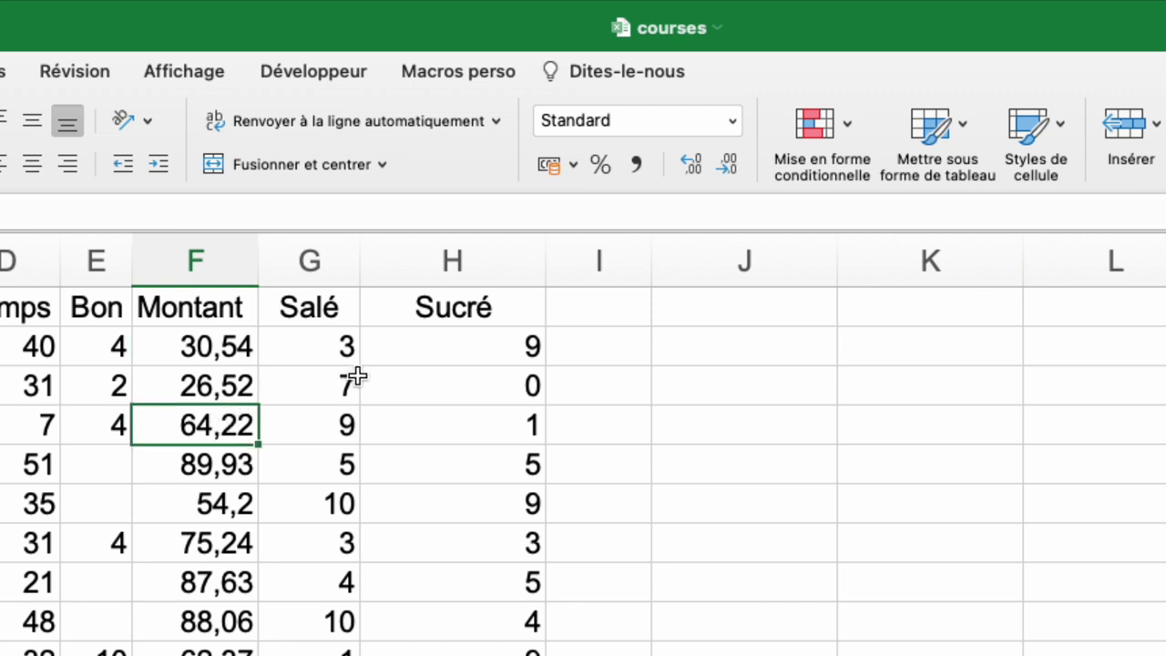
{"action": "left_click", "coordinate": [944, 138]}
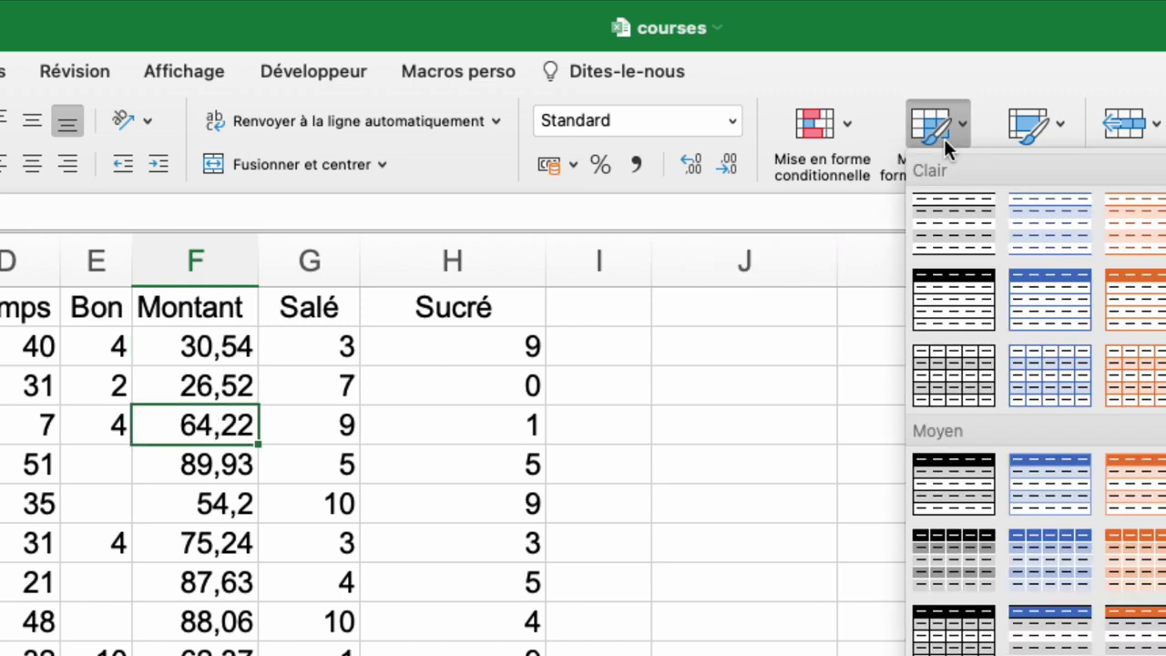
{"action": "left_click", "coordinate": [1037, 482]}
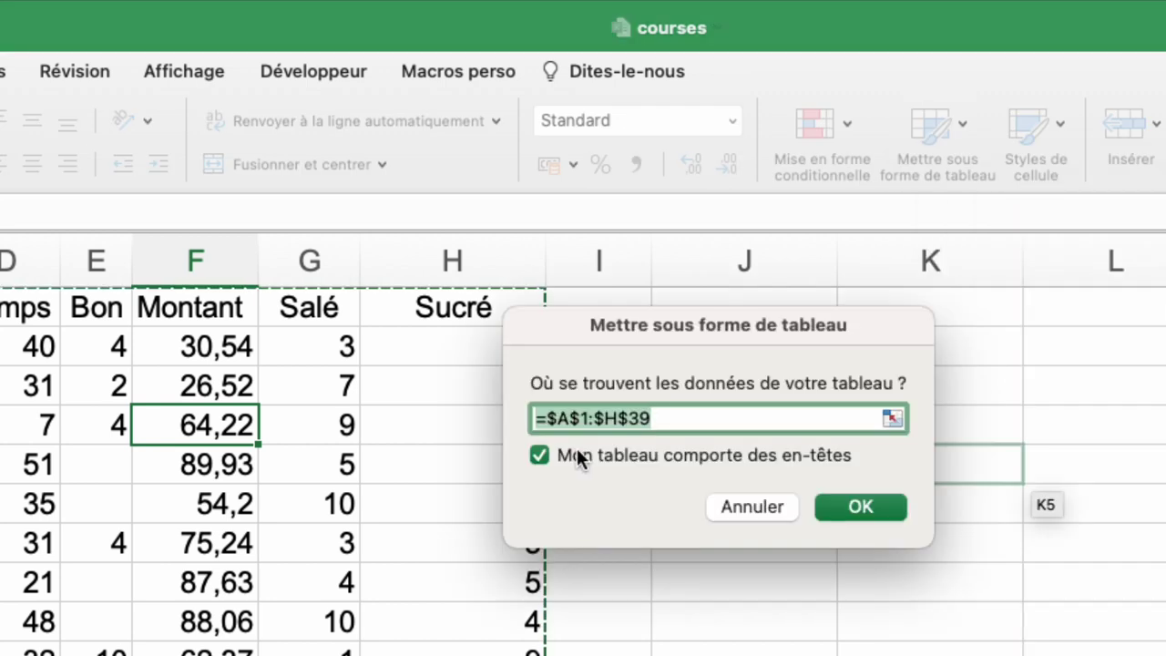
{"action": "left_click", "coordinate": [862, 507]}
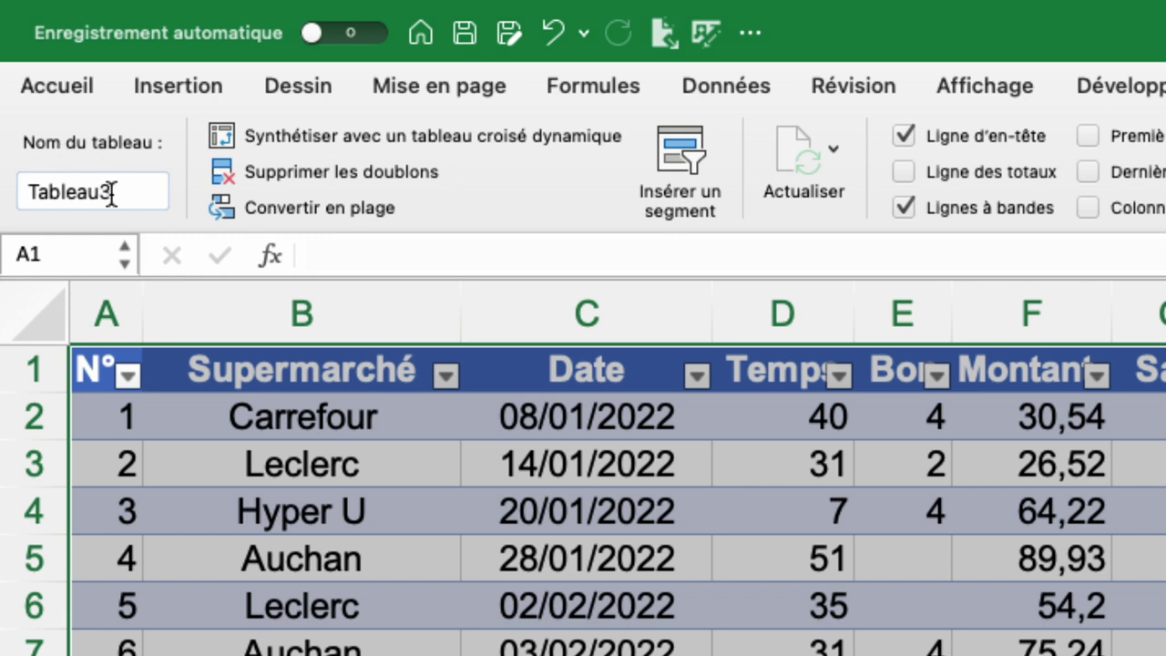
Rename the table to data
{"action": "left_click", "coordinate": [114, 191]}
{"action": "type", "text": "dat"}
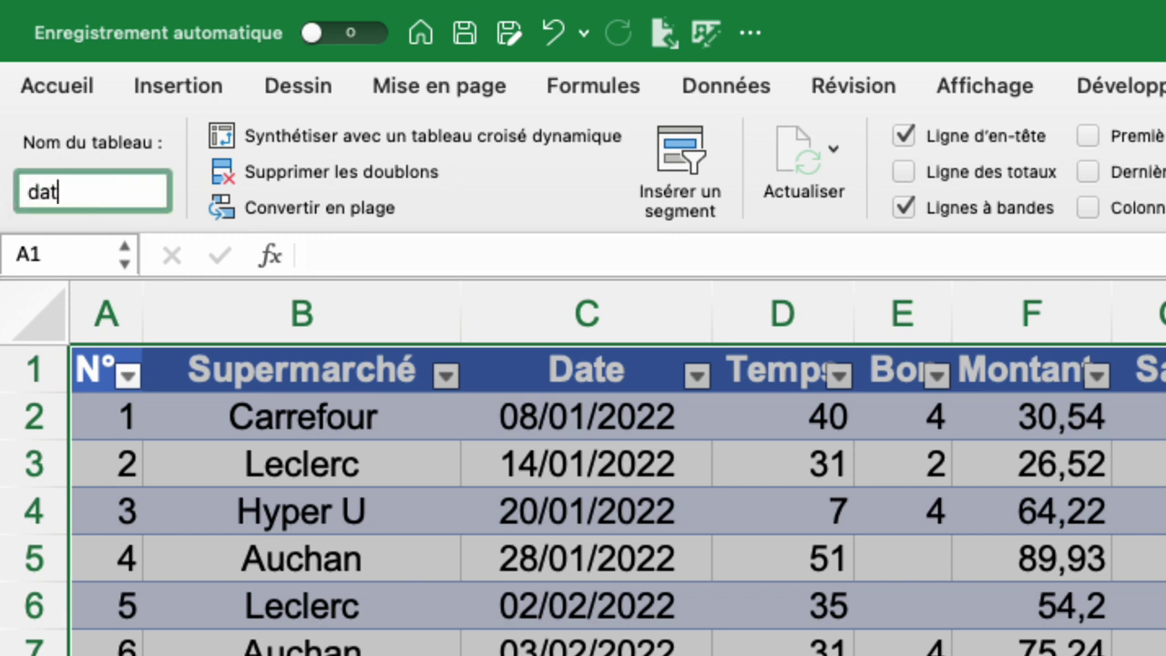
{"action": "type", "text": "a"}
{"action": "key", "text": "Return"}
{"action": "left_click", "coordinate": [194, 228]}
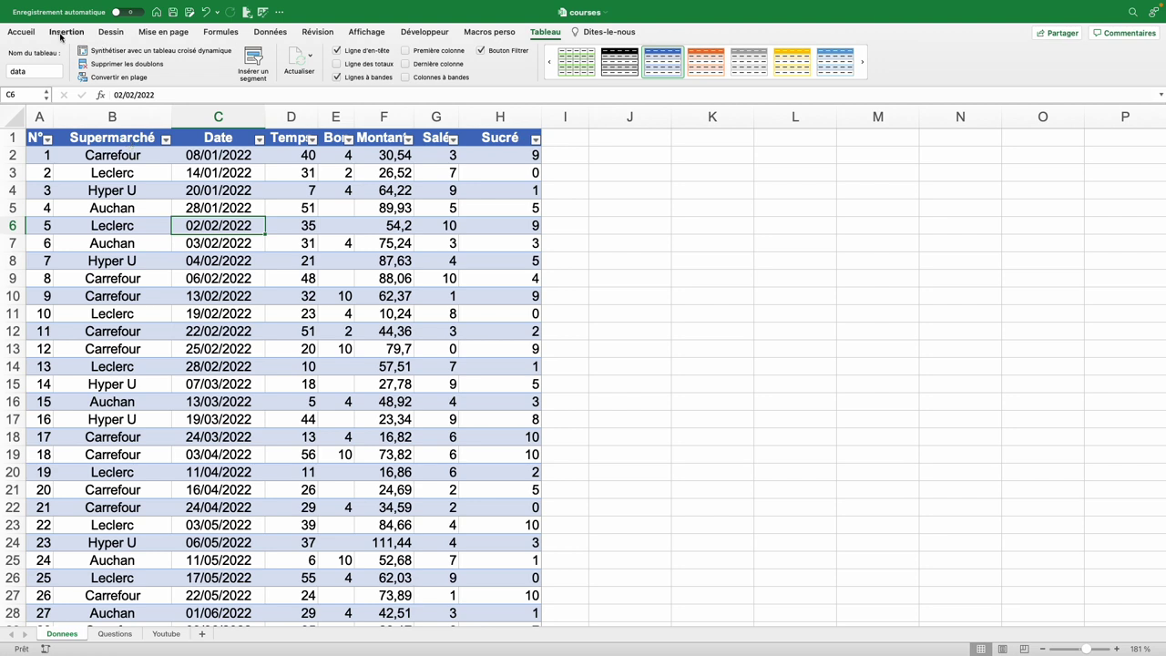
{"action": "left_click", "coordinate": [62, 34]}
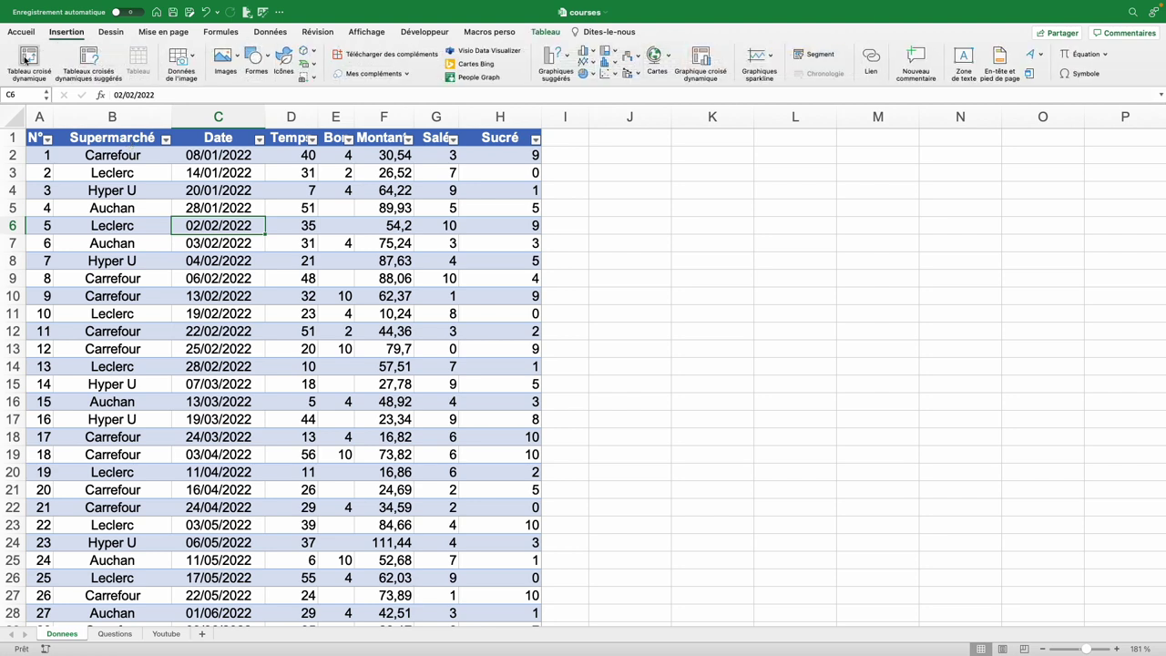
Build a pivot of data on new sheet Feuil5 summing Montant per Supermarché, total 1988,15
{"action": "left_click", "coordinate": [25, 59]}
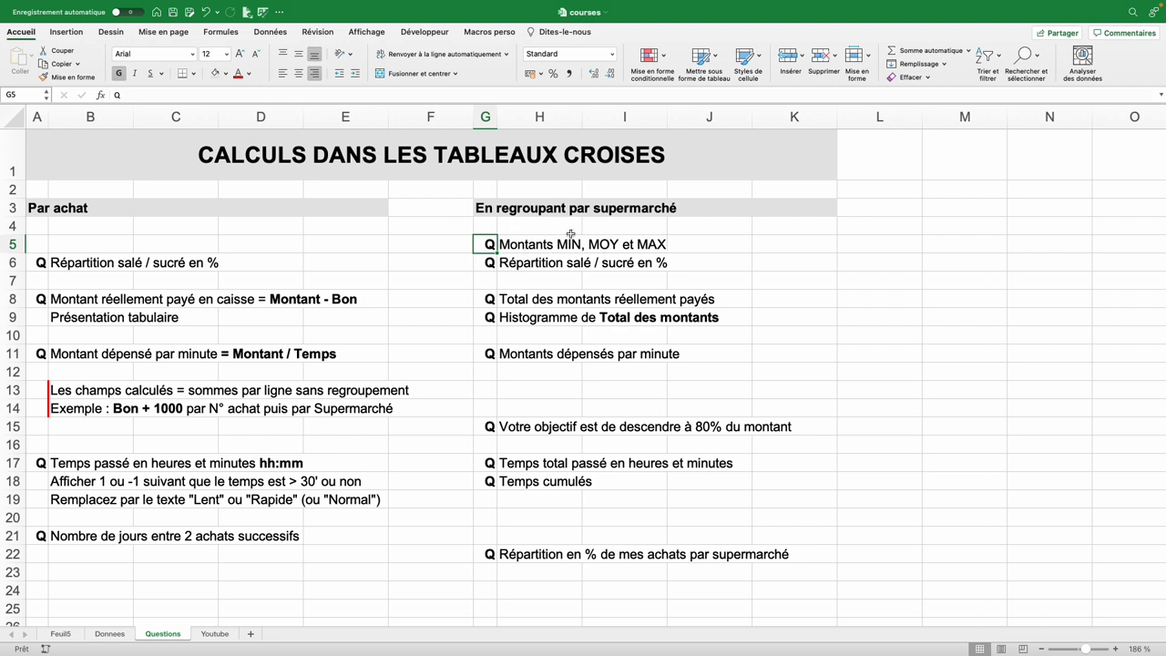
{"action": "left_click", "coordinate": [60, 634]}
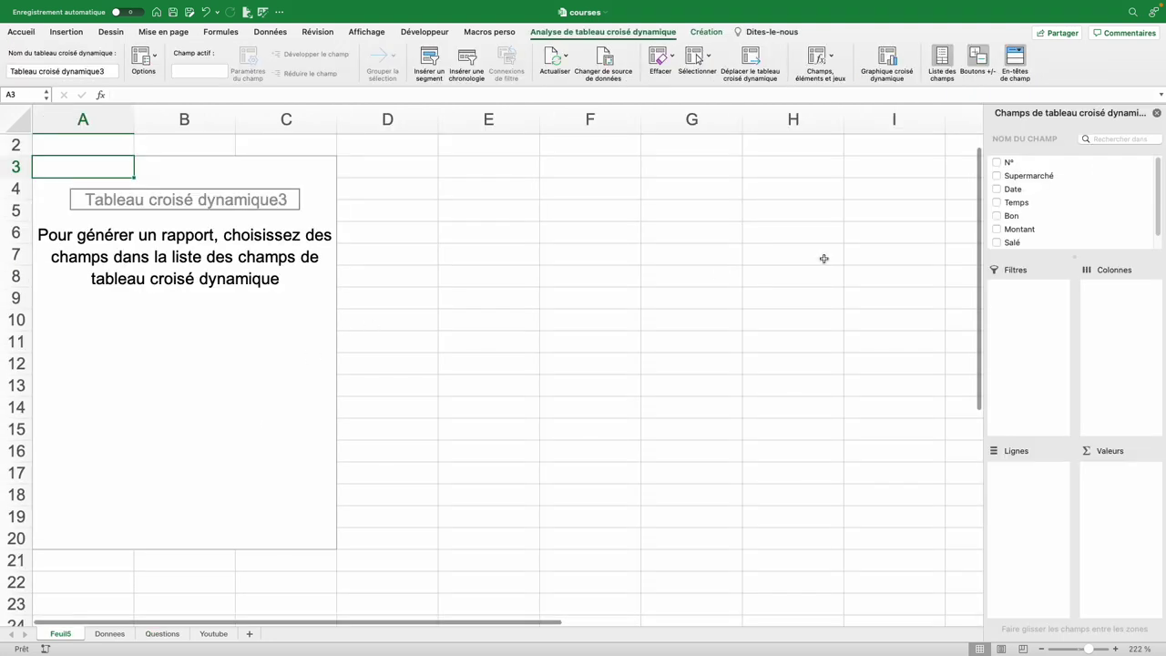
{"action": "left_click_drag", "start_coordinate": [1027, 178], "coordinate": [1026, 496]}
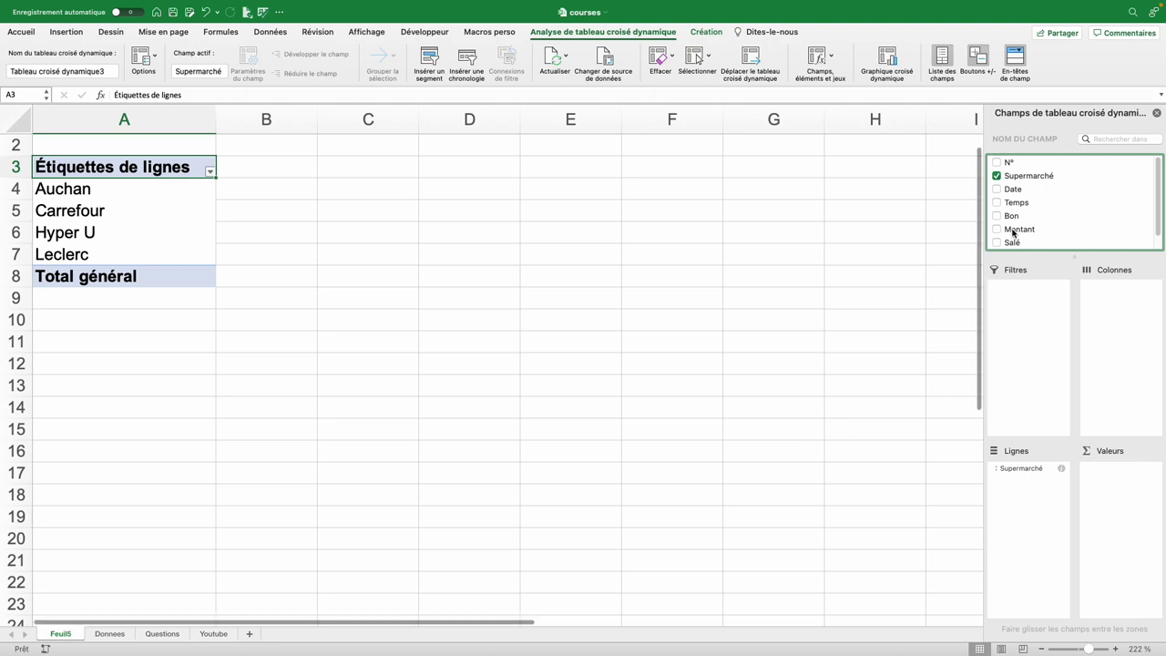
{"action": "mouse_move", "coordinate": [1019, 229]}
{"action": "left_mouse_down"}
{"action": "mouse_move", "coordinate": [1111, 415]}
{"action": "mouse_move", "coordinate": [1116, 493]}
{"action": "left_mouse_up"}
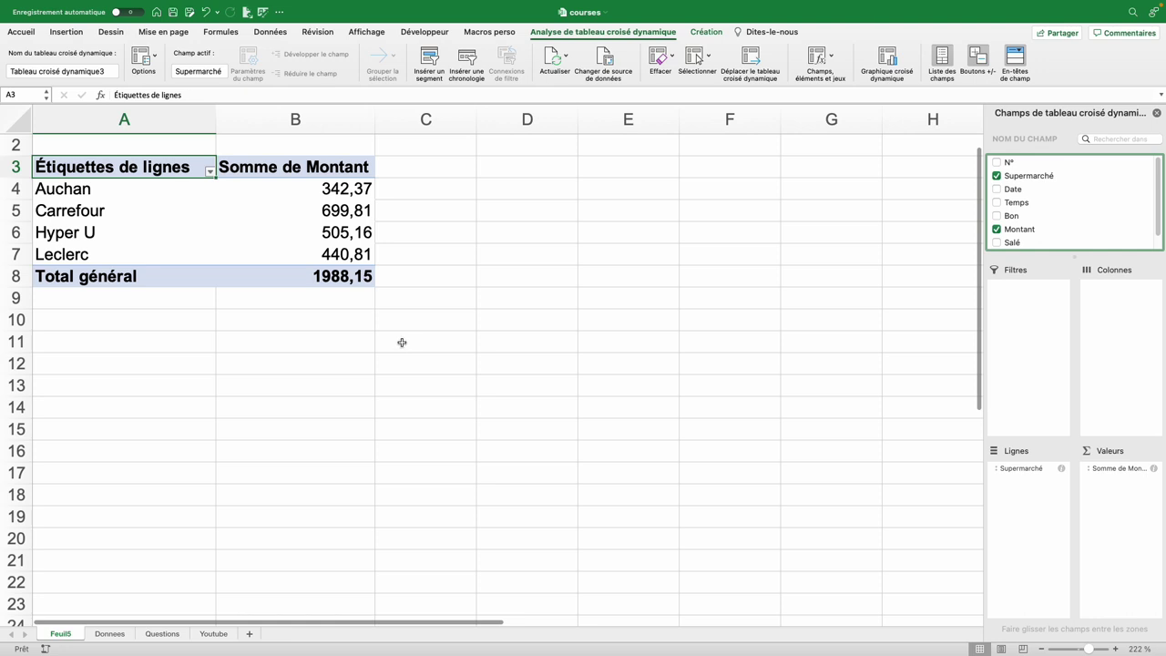
{"action": "left_click", "coordinate": [343, 189]}
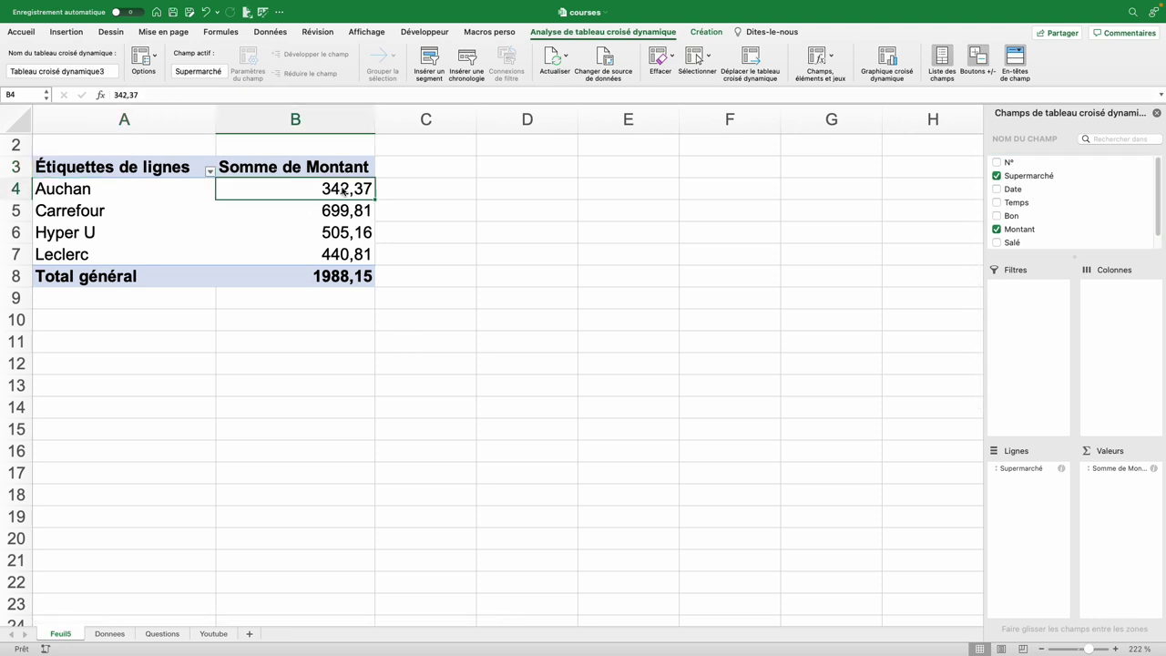
Switch the Montant value field to Min and rename it Minimum, overall 10,24
{"action": "right_click", "coordinate": [343, 190]}
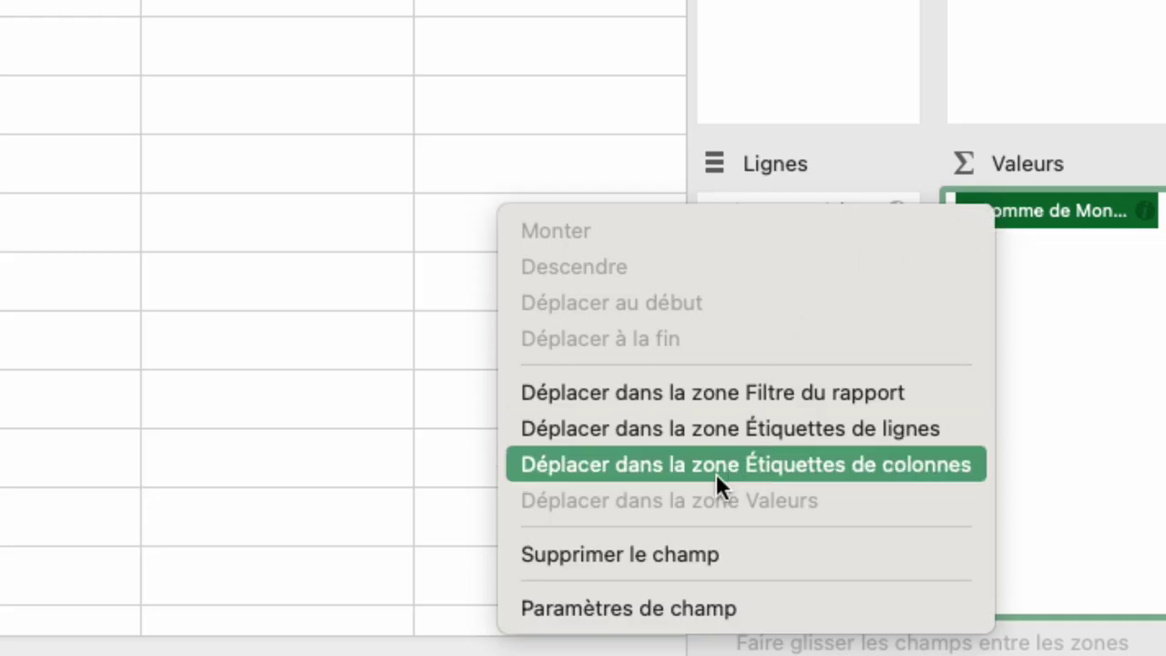
{"action": "left_click", "coordinate": [696, 609]}
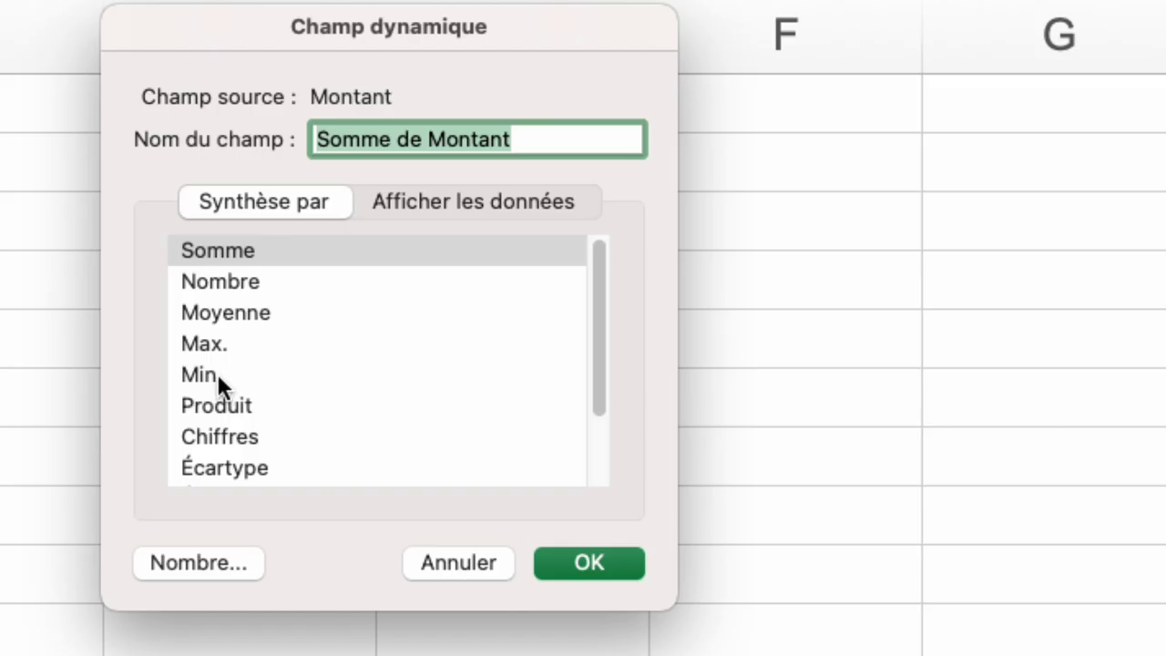
{"action": "left_click", "coordinate": [218, 377]}
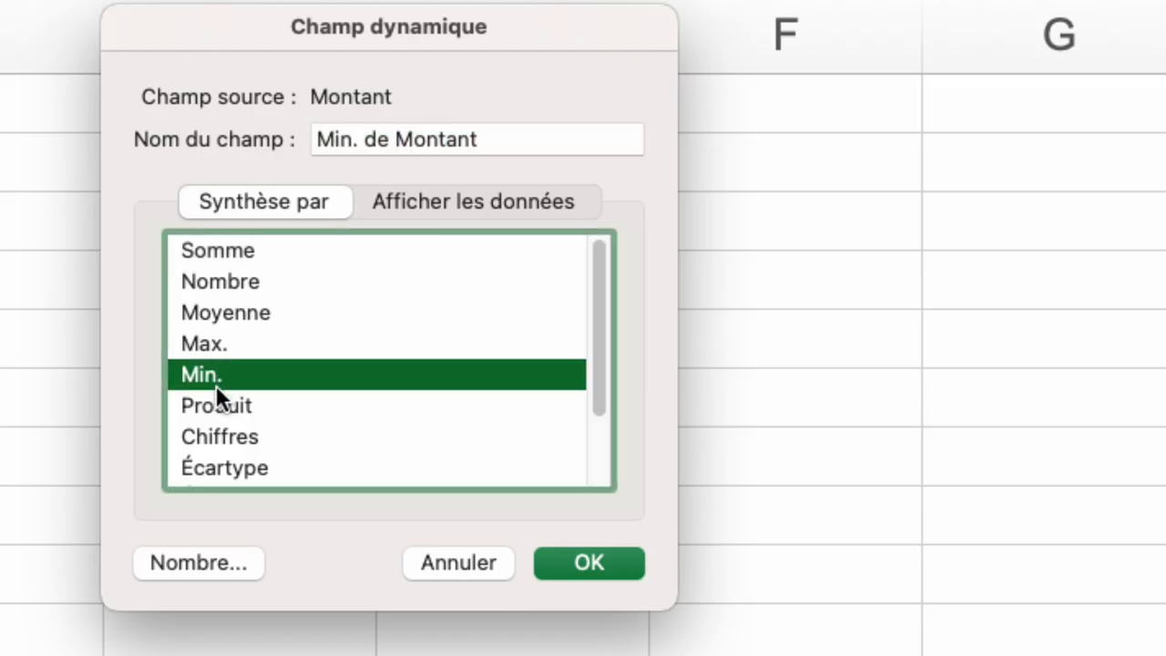
{"action": "triple_click", "coordinate": [485, 143]}
{"action": "type", "text": "Minimum"}
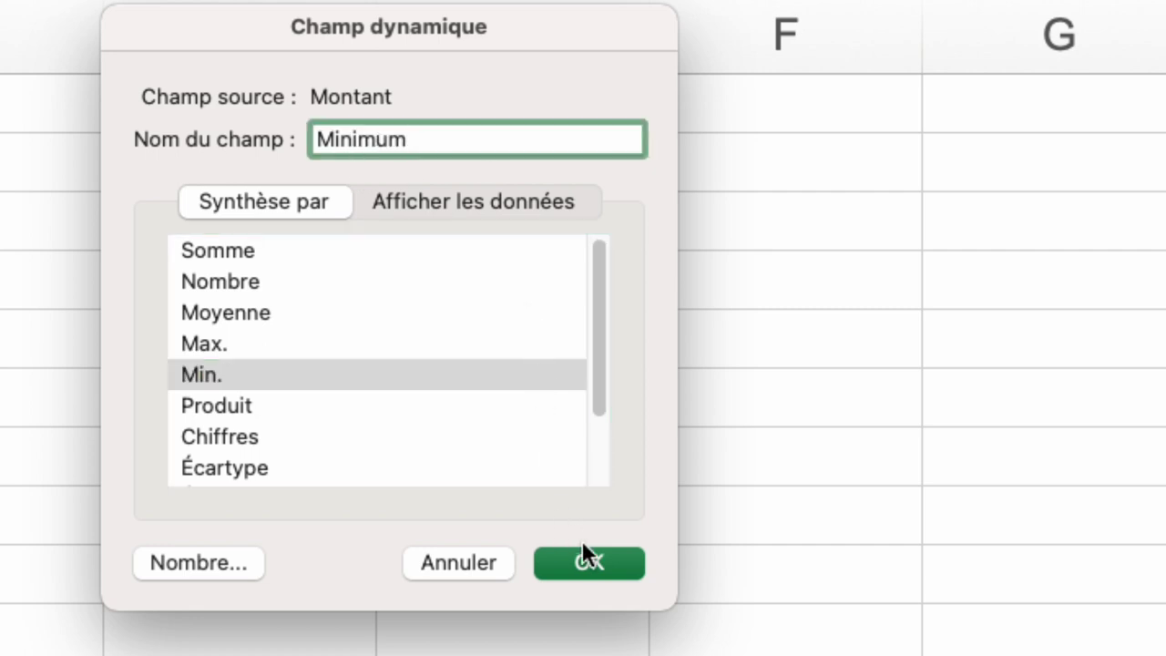
{"action": "left_click", "coordinate": [587, 556]}
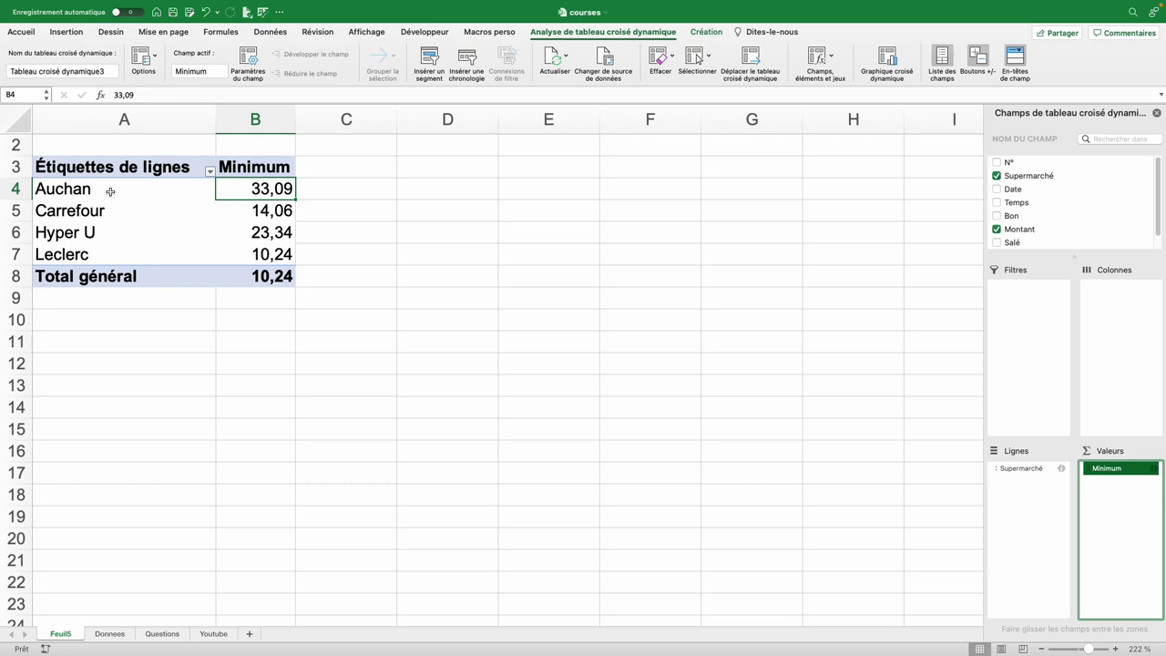
Add Montant to the values twice and make the first copy an average named Moyenne
{"action": "left_click_drag", "start_coordinate": [1020, 228], "coordinate": [1128, 503]}
{"action": "left_click_drag", "start_coordinate": [1028, 229], "coordinate": [1128, 503]}
{"action": "right_click", "coordinate": [381, 193]}
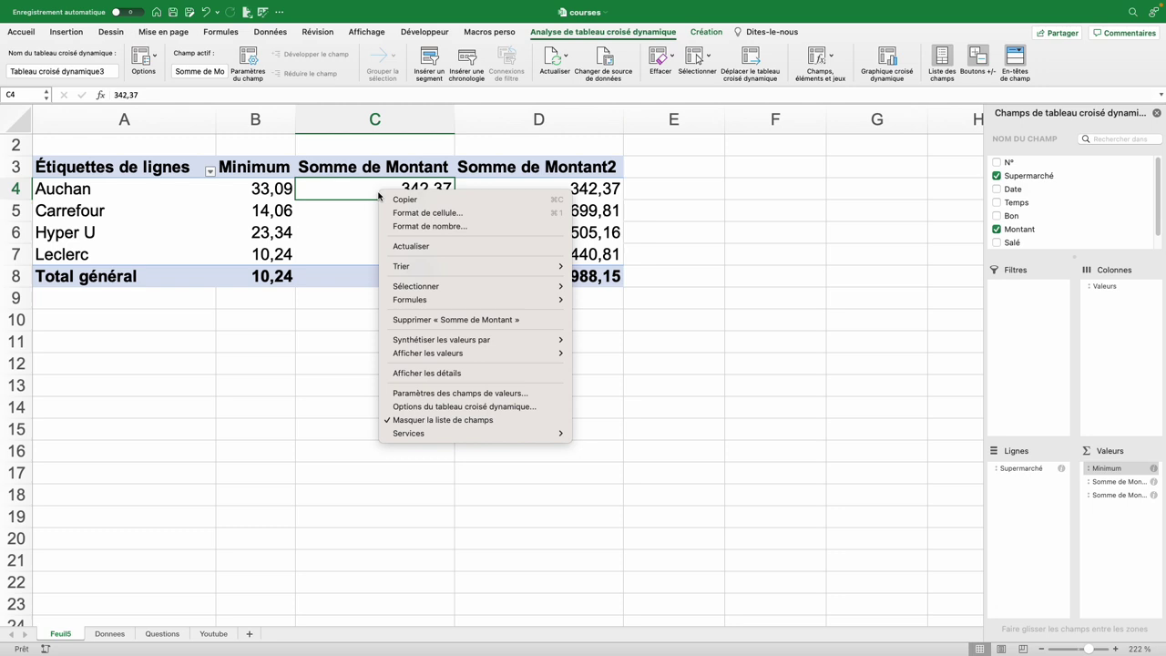
{"action": "left_click", "coordinate": [423, 397]}
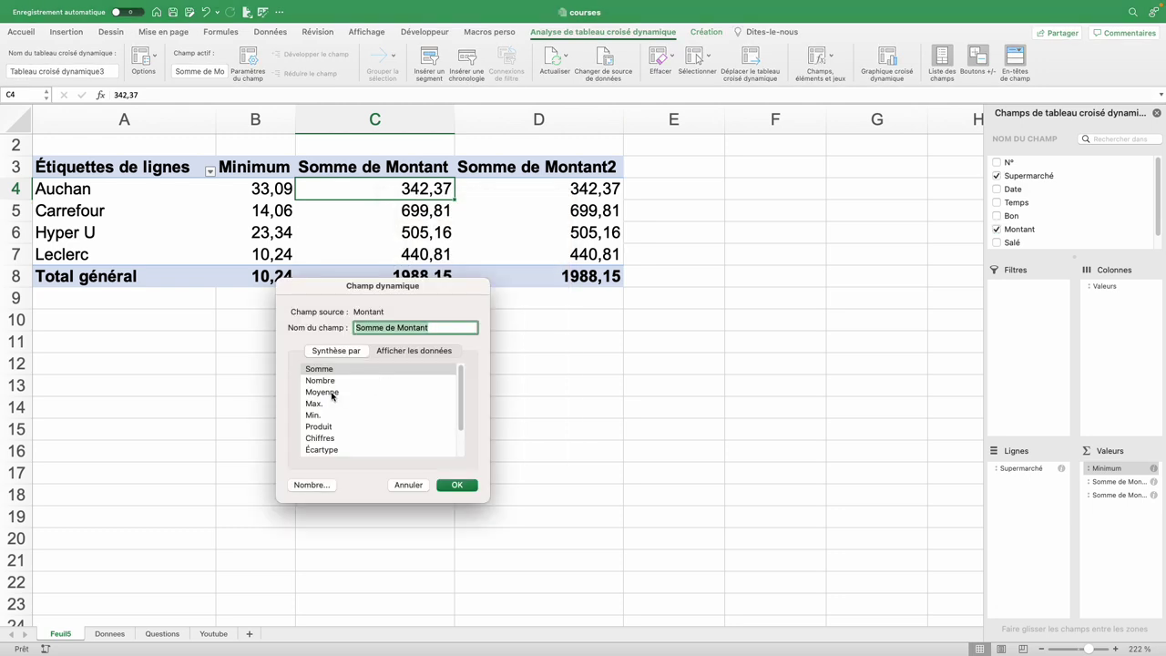
{"action": "left_click", "coordinate": [332, 394]}
{"action": "triple_click", "coordinate": [442, 328]}
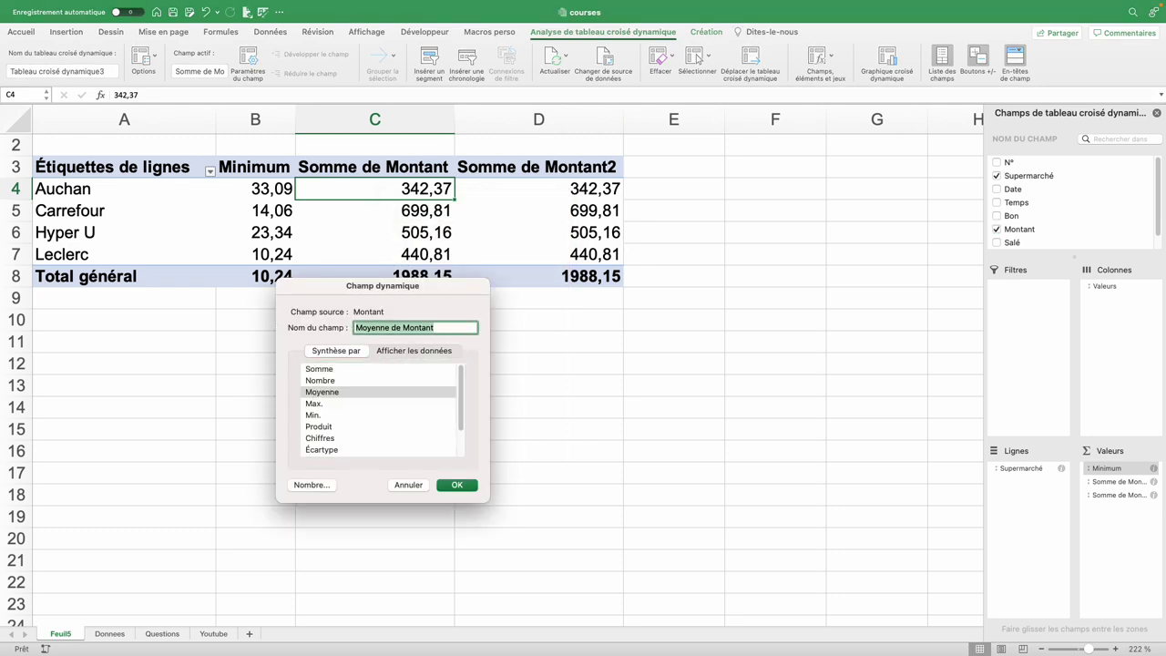
{"action": "type", "text": "Moyenne"}
{"action": "left_click", "coordinate": [457, 486]}
Summarise the second Montant copy by Max, named Maximum, then switch to the Donnees sheet
{"action": "right_click", "coordinate": [483, 187]}
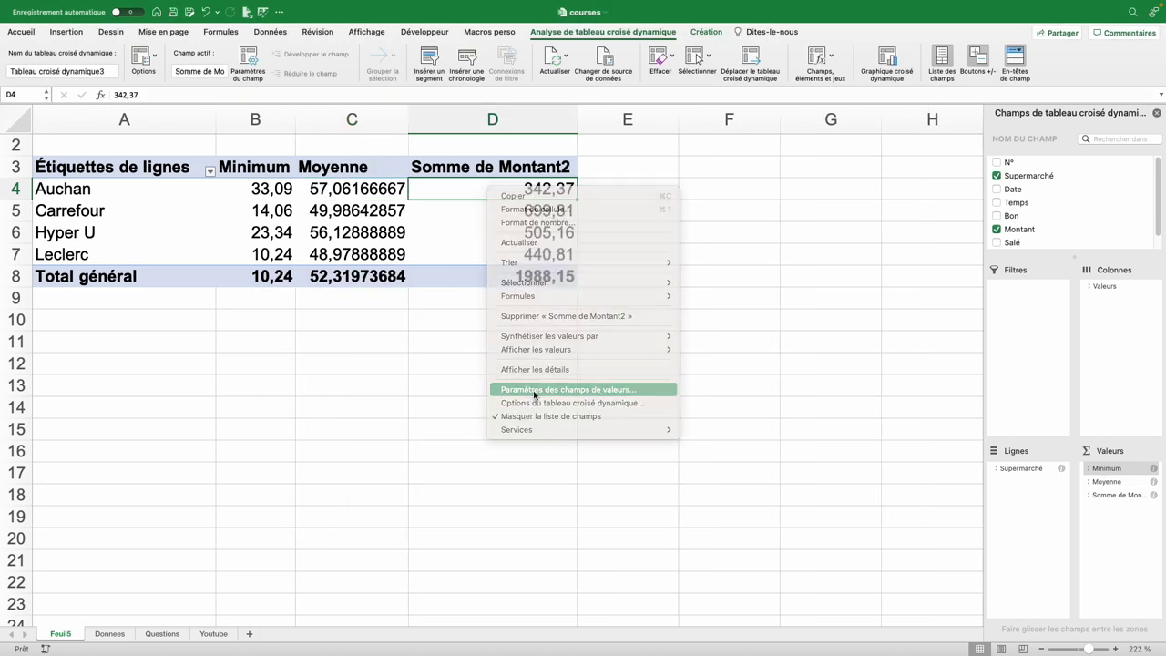
{"action": "left_click", "coordinate": [528, 385]}
{"action": "left_click", "coordinate": [410, 407]}
{"action": "type", "text": "Ma"}
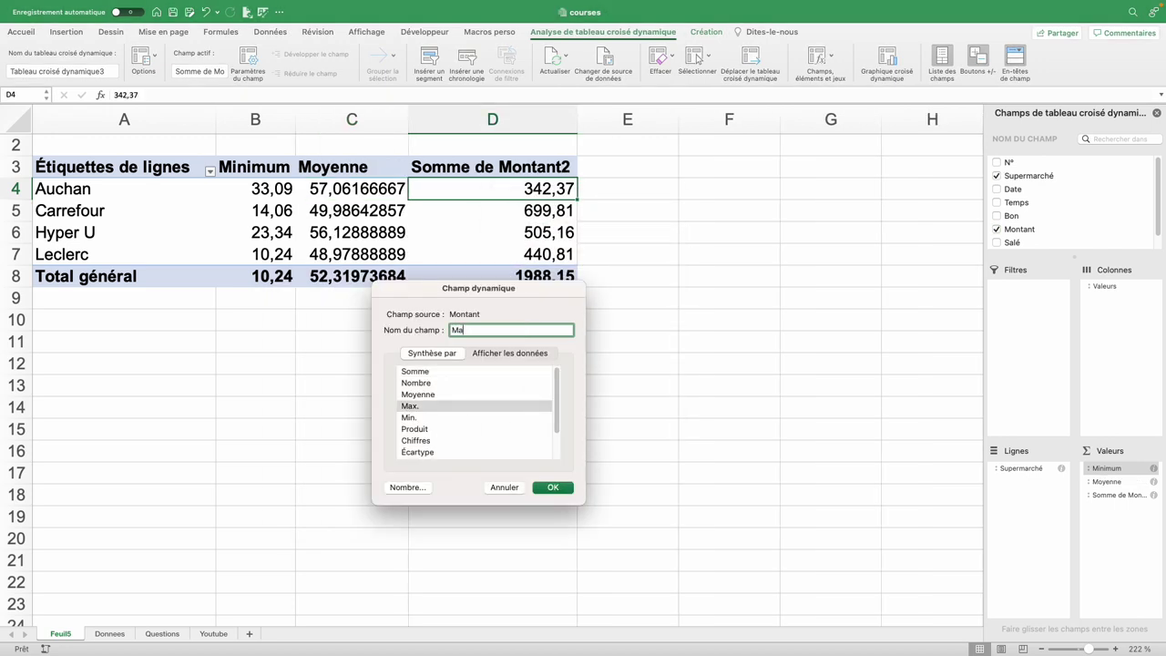
{"action": "type", "text": "ximum"}
{"action": "left_click", "coordinate": [555, 489]}
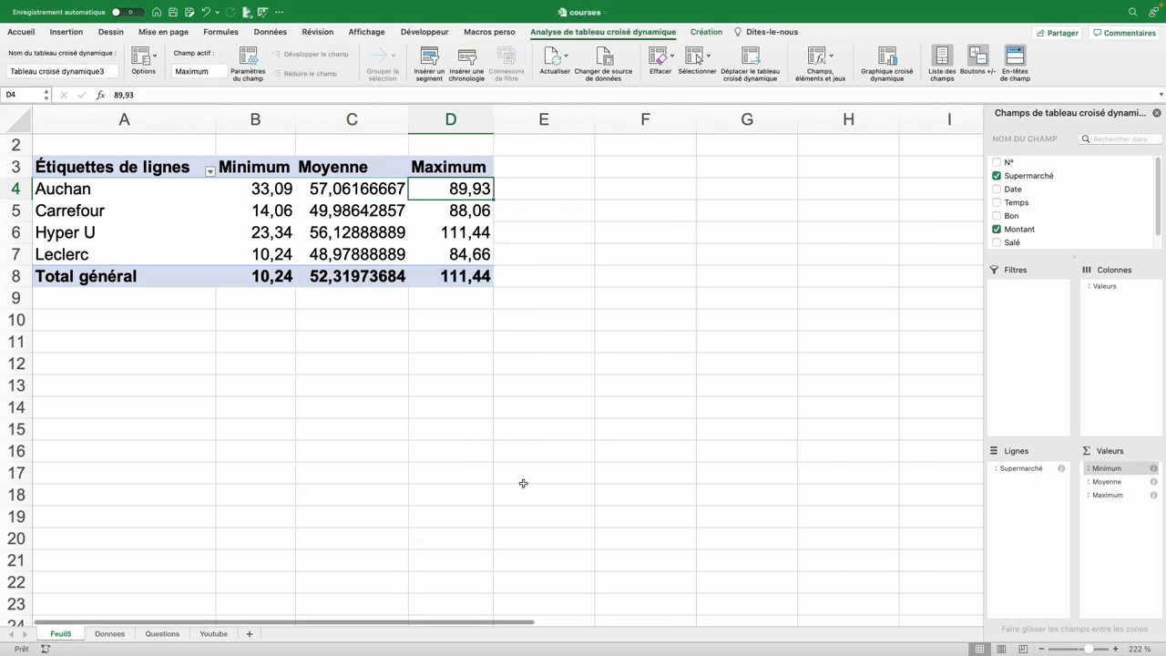
{"action": "key", "text": "ctrl+Page_Down"}
{"action": "key", "text": "ctrl+Page_Down"}
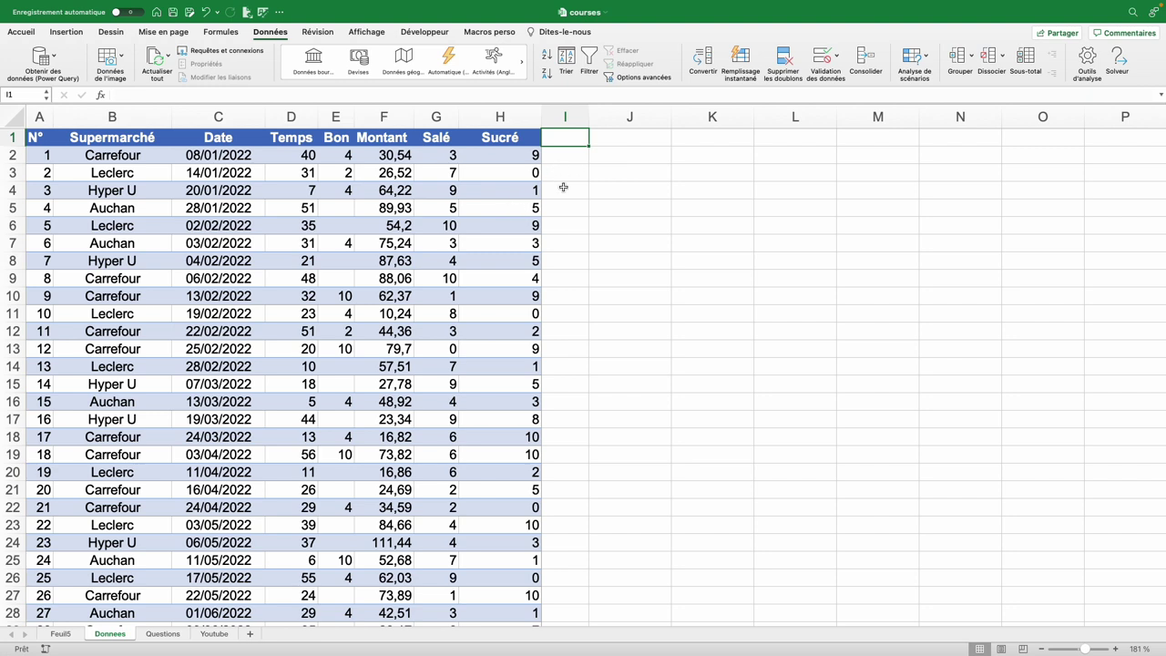
Add headers 'Salé en %' in I1 and 'Sucré en %' in J1, autofitting column I
{"action": "type", "text": "Salé en %"}
{"action": "key", "text": "Return"}
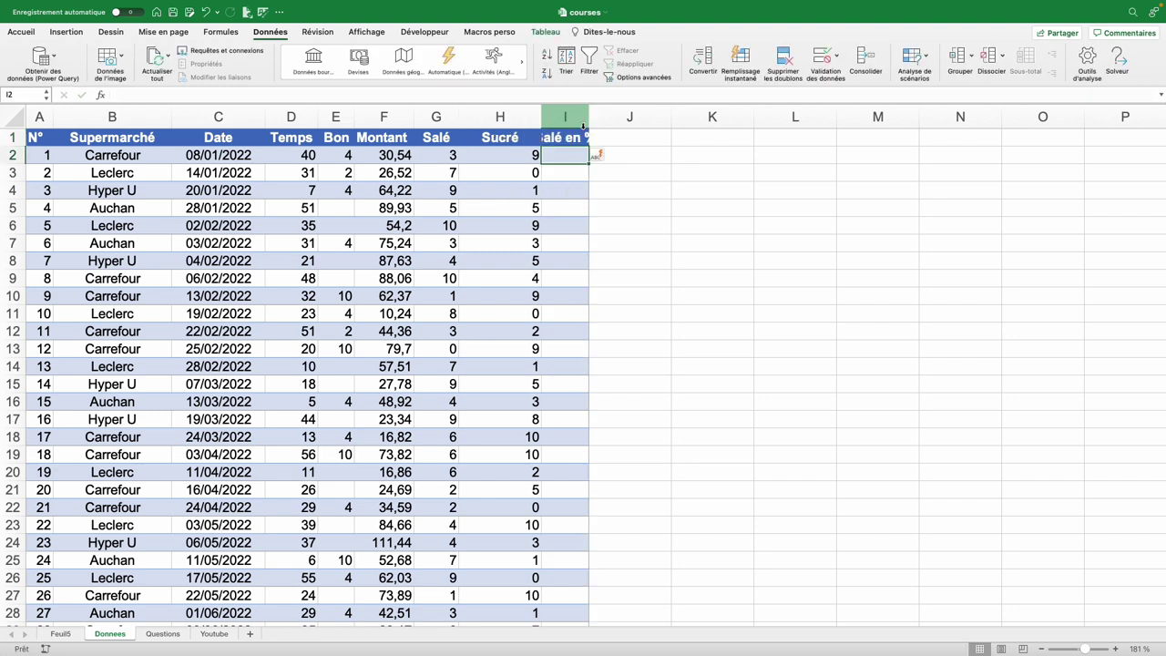
{"action": "double_click", "coordinate": [584, 127]}
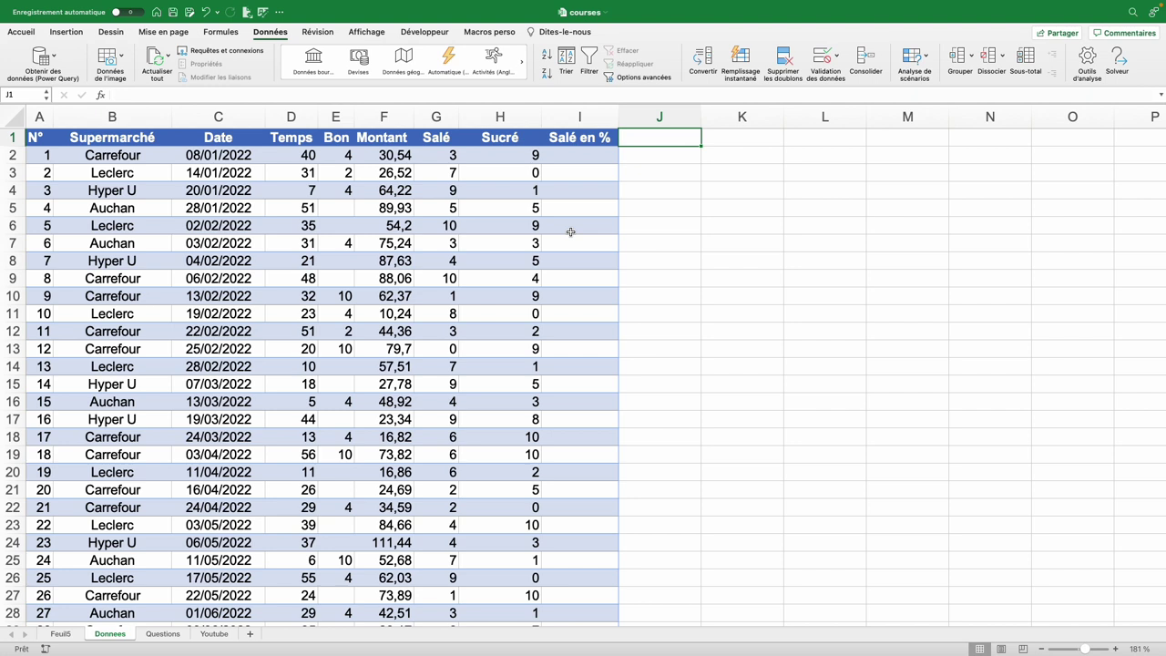
{"action": "type", "text": "Sucré en %"}
{"action": "key", "text": "Return"}
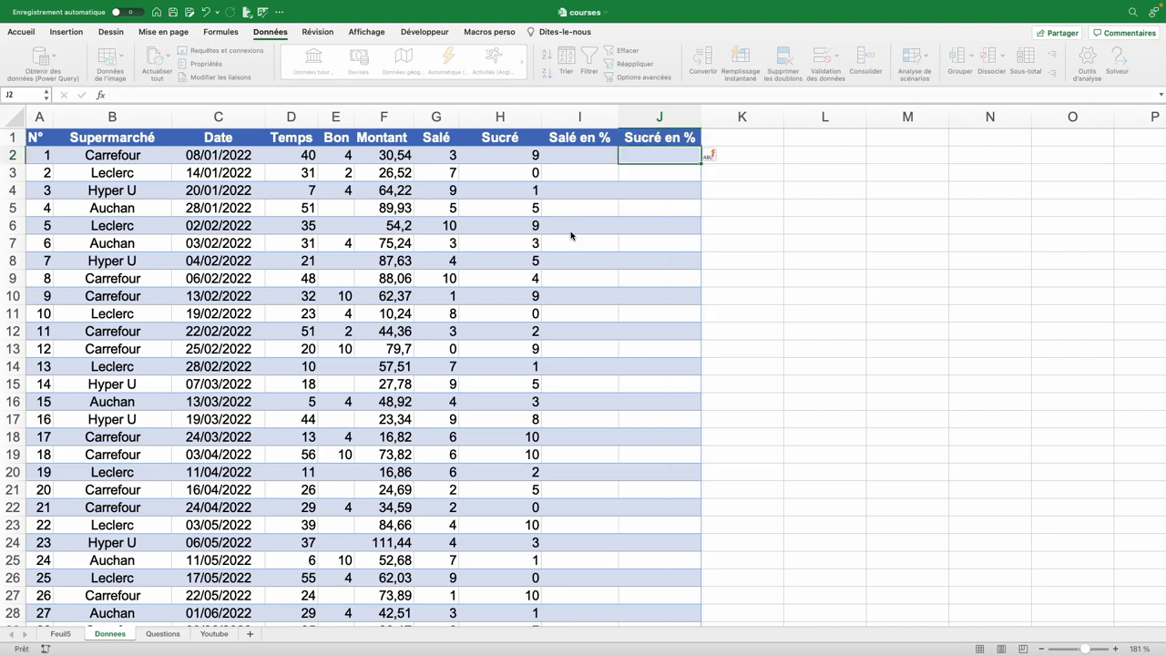
{"action": "left_click", "coordinate": [583, 160]}
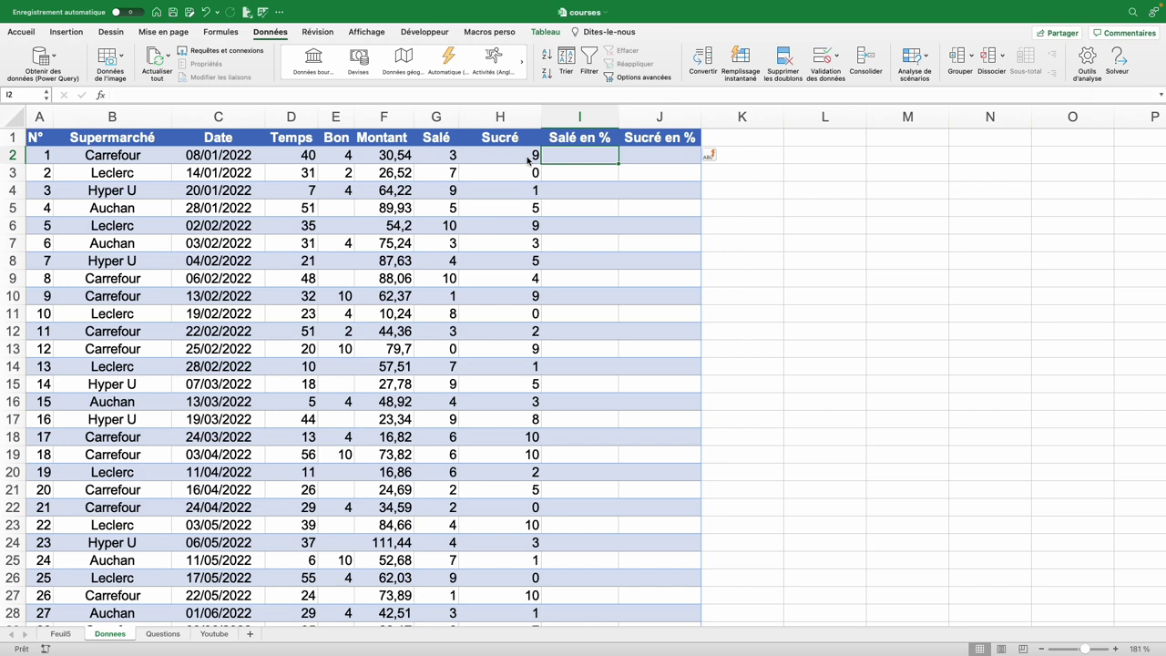
{"action": "type", "text": "="}
{"action": "left_click", "coordinate": [446, 159]}
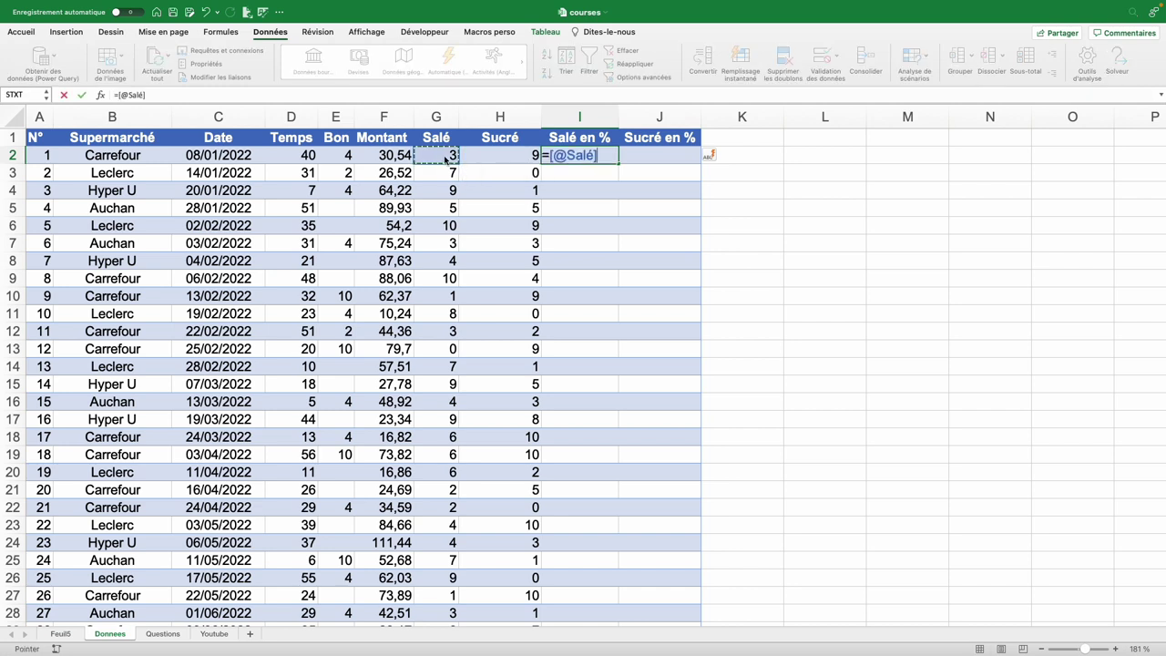
{"action": "type", "text": "/("}
{"action": "left_click", "coordinate": [447, 157]}
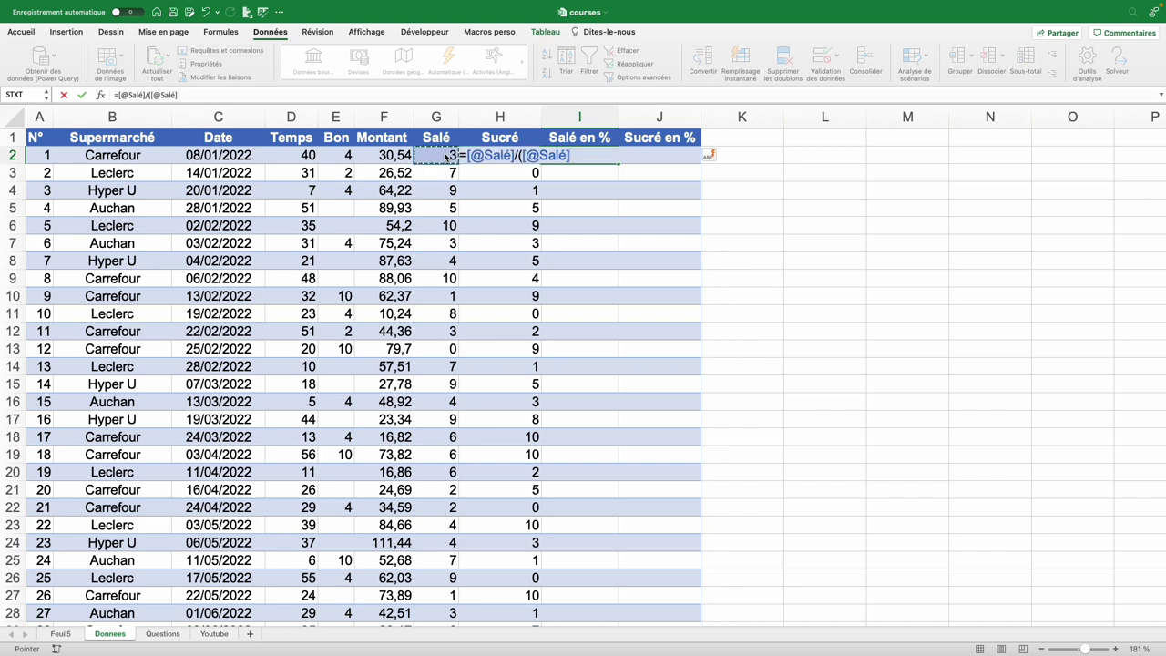
{"action": "type", "text": "+"}
{"action": "left_click", "coordinate": [467, 155]}
{"action": "type", "text": ")"}
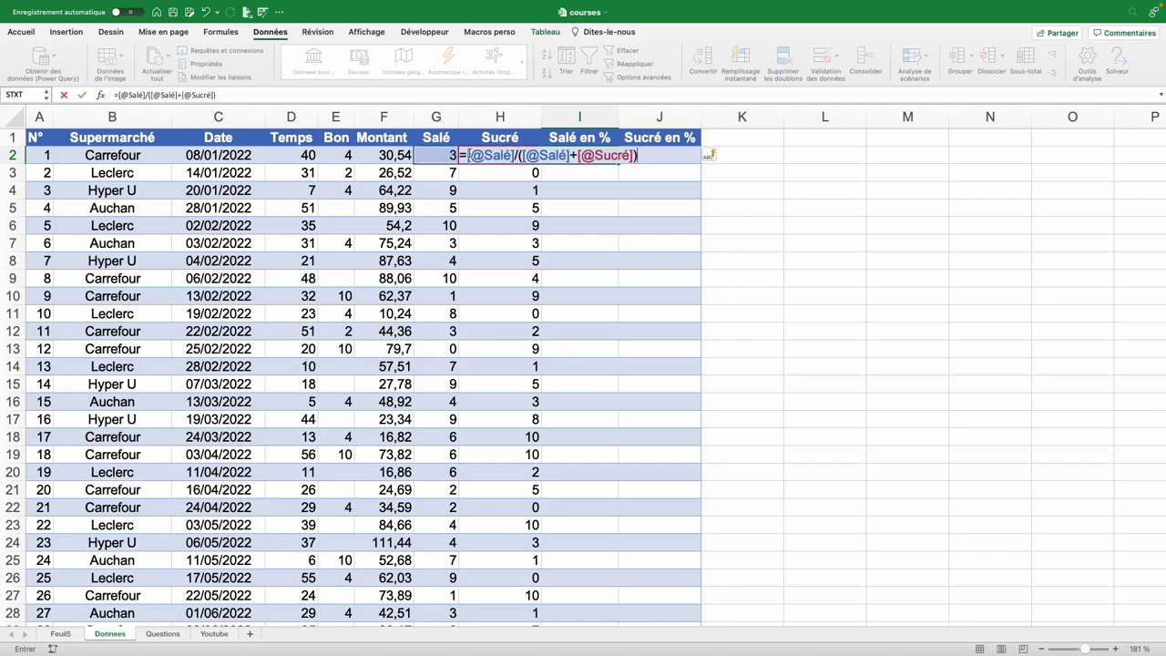
{"action": "key", "text": "Return"}
Format the Salé en % results as percentages
{"action": "key", "text": "ctrl+space"}
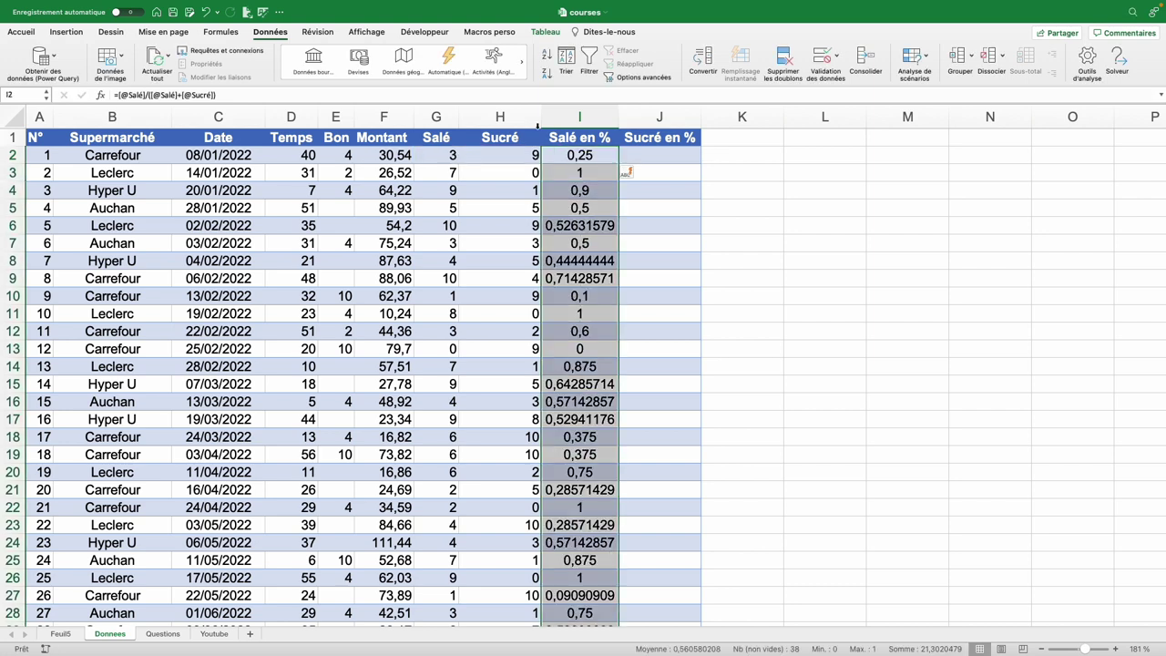
{"action": "left_click", "coordinate": [21, 32]}
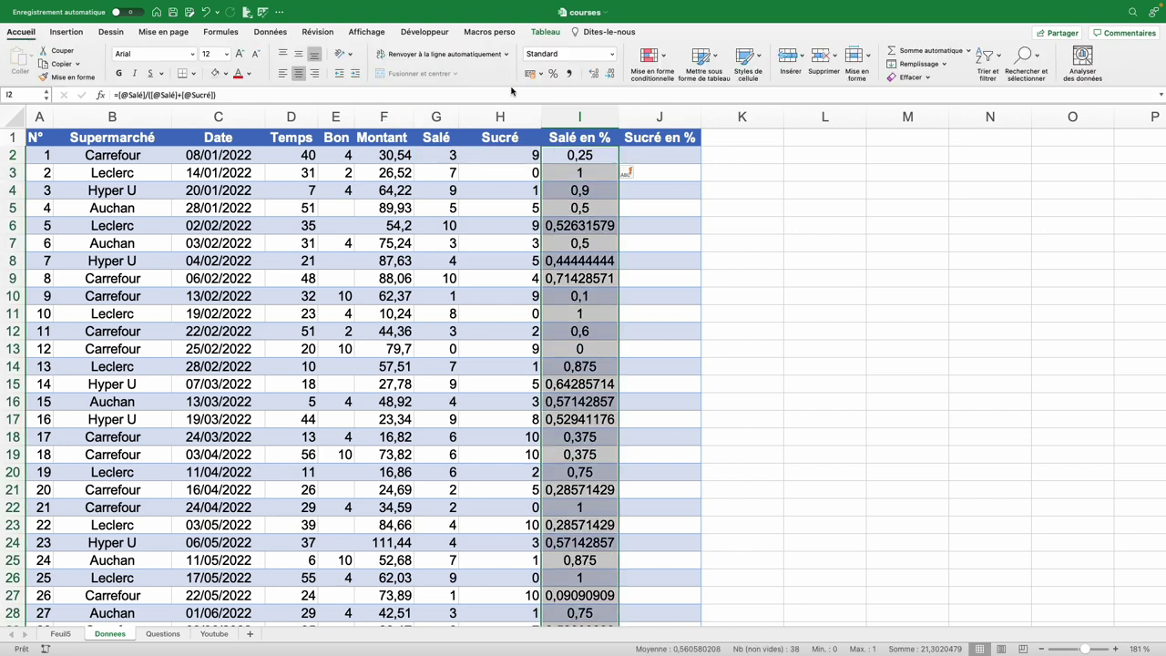
{"action": "left_click", "coordinate": [553, 73]}
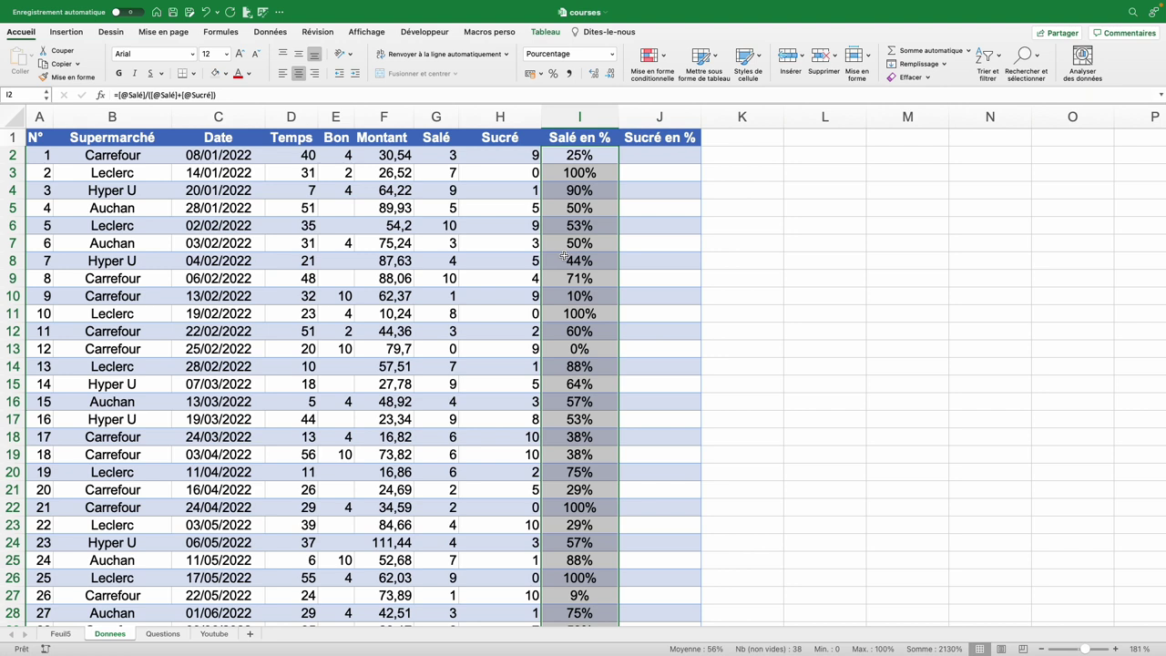
{"action": "left_click", "coordinate": [644, 159]}
{"action": "type", "text": "="}
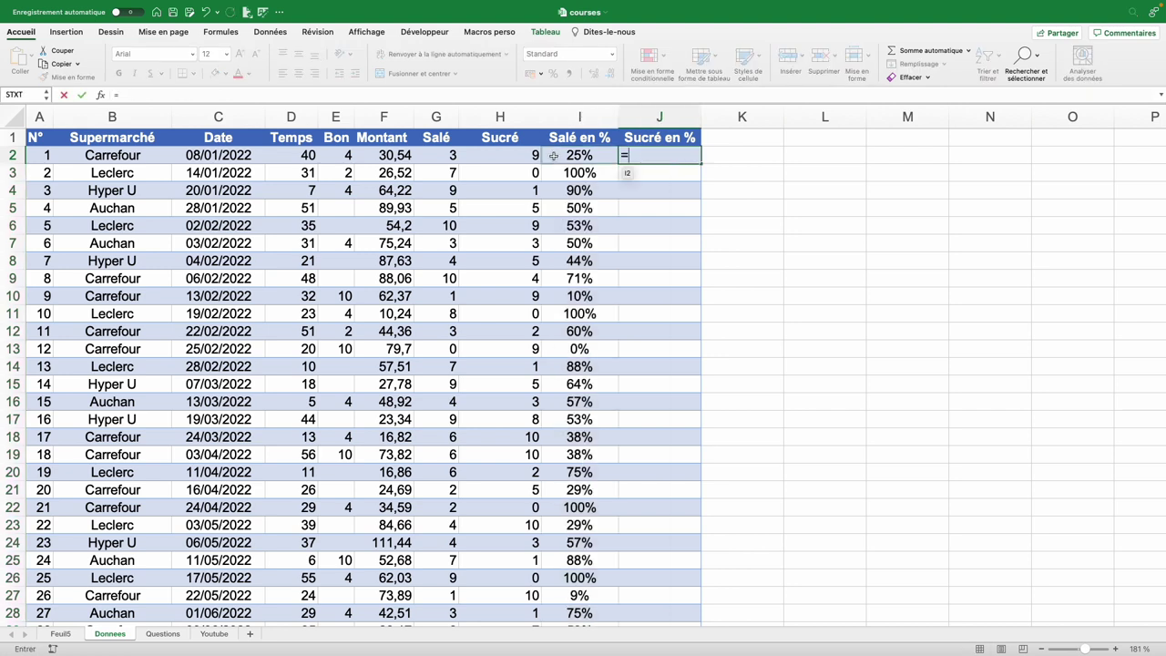
{"action": "left_click", "coordinate": [509, 157]}
{"action": "type", "text": "/("}
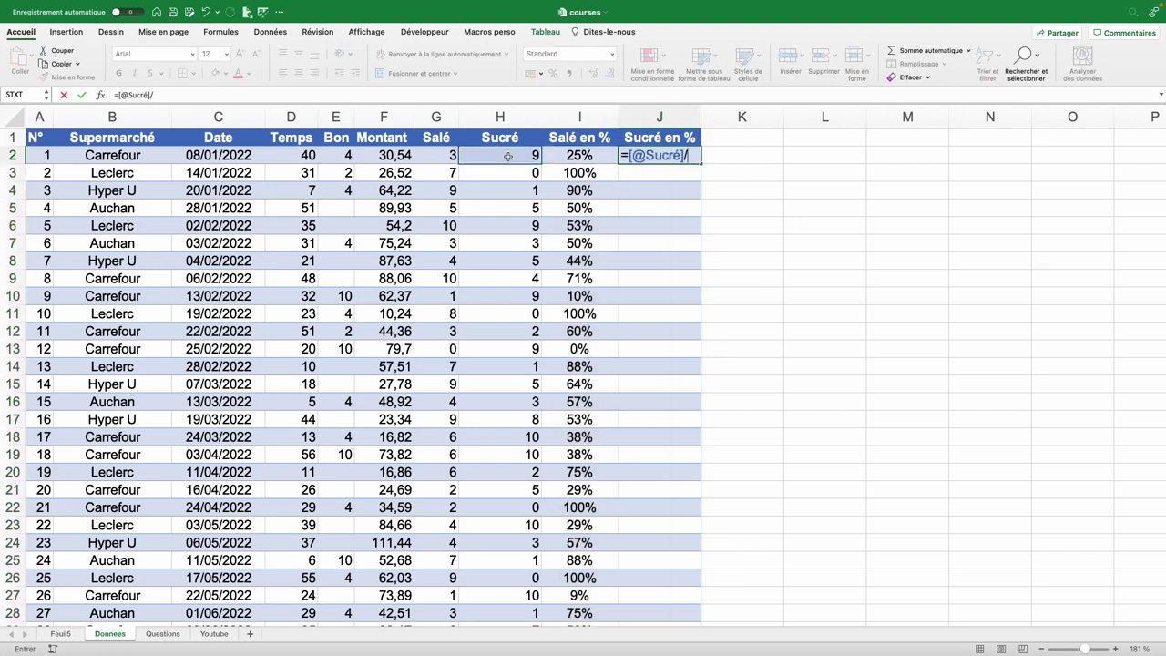
{"action": "left_click", "coordinate": [439, 158]}
{"action": "type", "text": "+"}
{"action": "left_click", "coordinate": [507, 156]}
{"action": "type", "text": ")"}
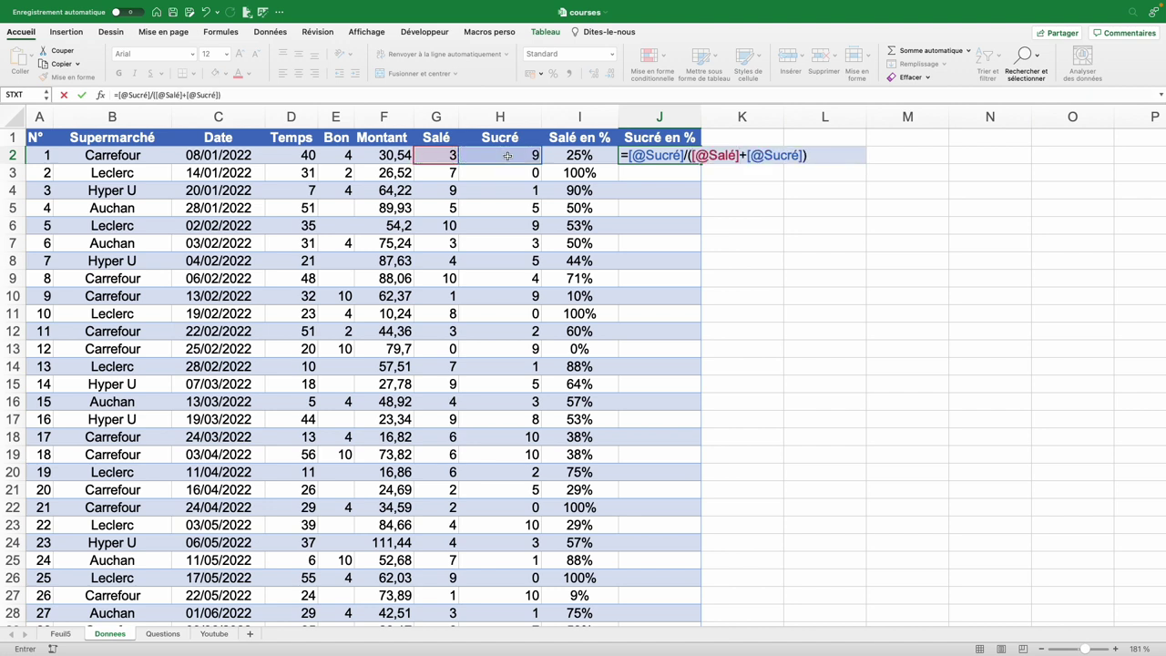
{"action": "key", "text": "Return"}
Format the Sucré en % results as percentages and return to the Questions sheet
{"action": "key", "text": "ctrl+shift+Down"}
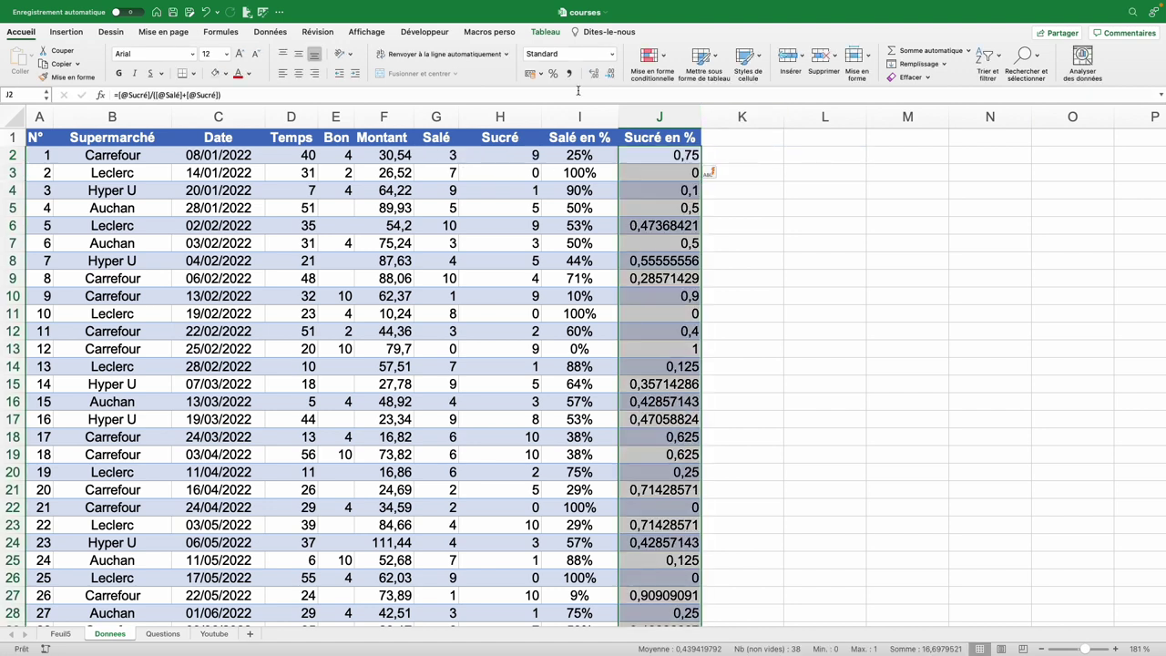
{"action": "left_click", "coordinate": [553, 73]}
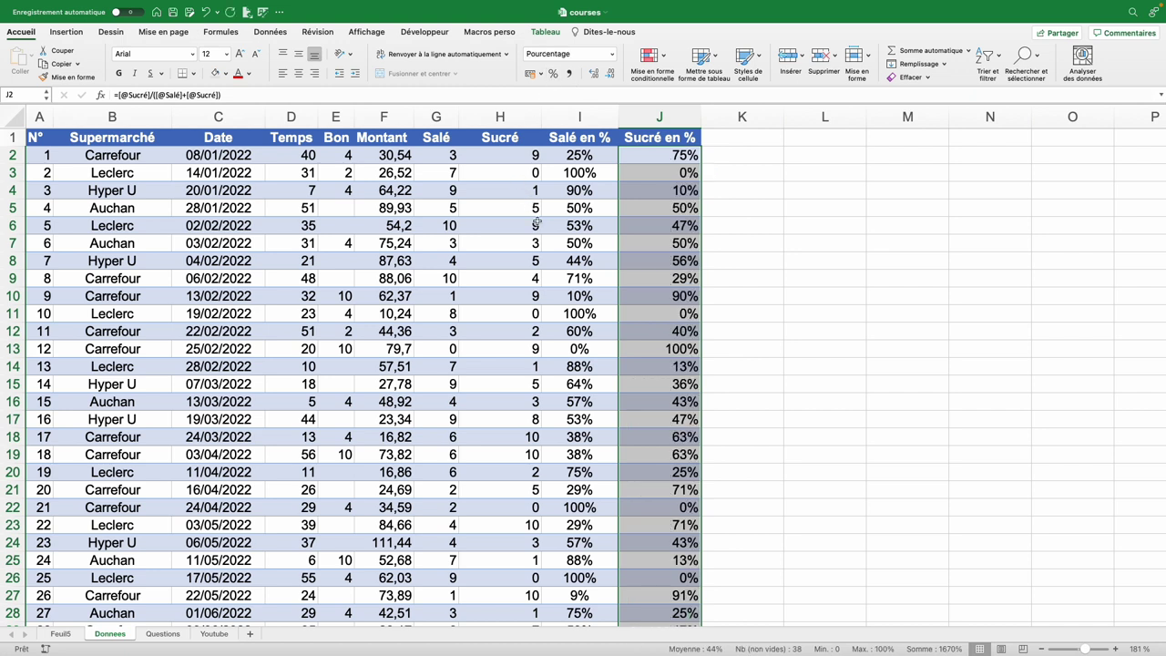
{"action": "left_click", "coordinate": [544, 226]}
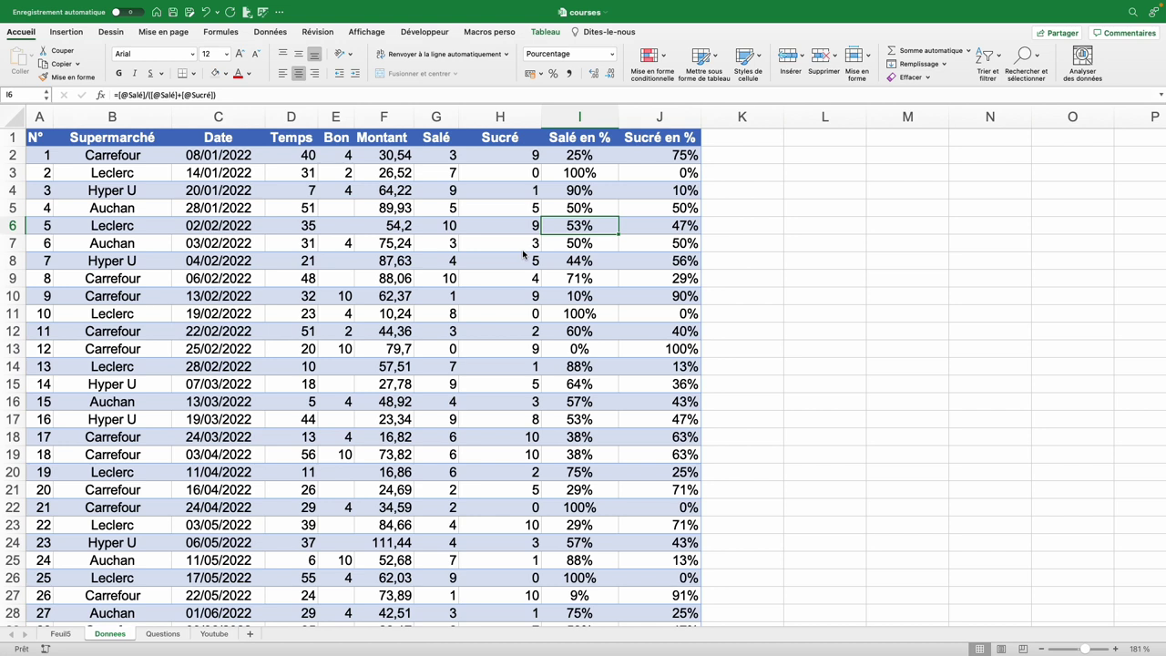
{"action": "key", "text": "ctrl+Page_Down"}
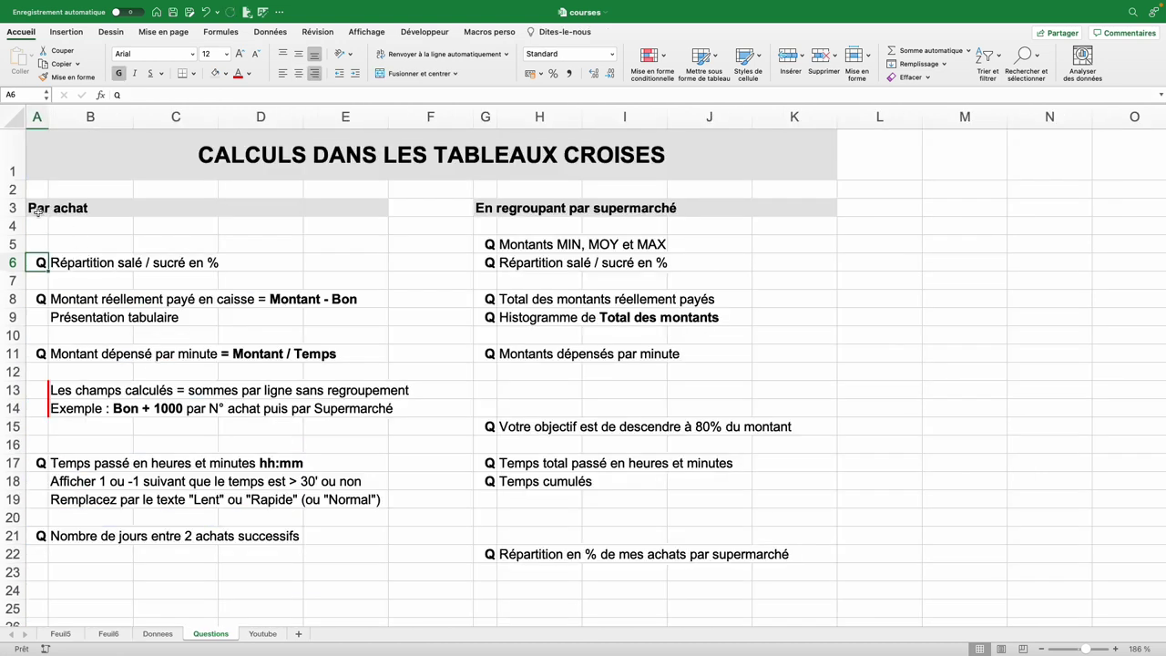
On Feuil6, put N° in the pivot rows with Supermarché nested beneath it
{"action": "key", "text": "ctrl+Page_Up"}
{"action": "key", "text": "ctrl+Page_Up"}
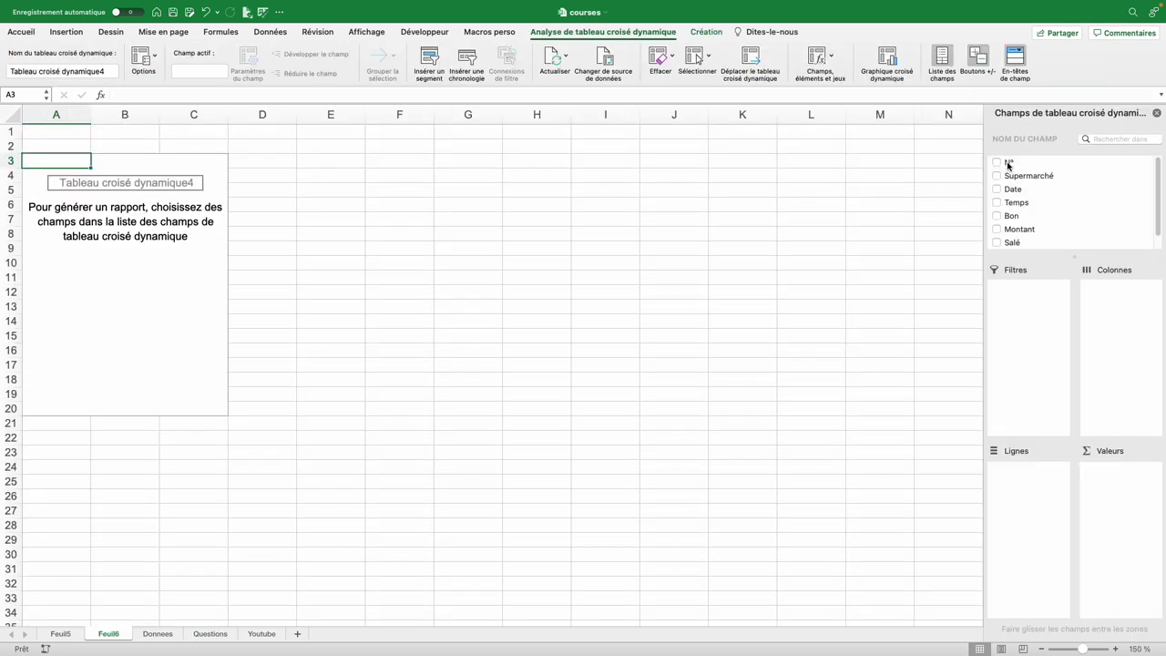
{"action": "left_click_drag", "start_coordinate": [1009, 164], "coordinate": [1030, 488]}
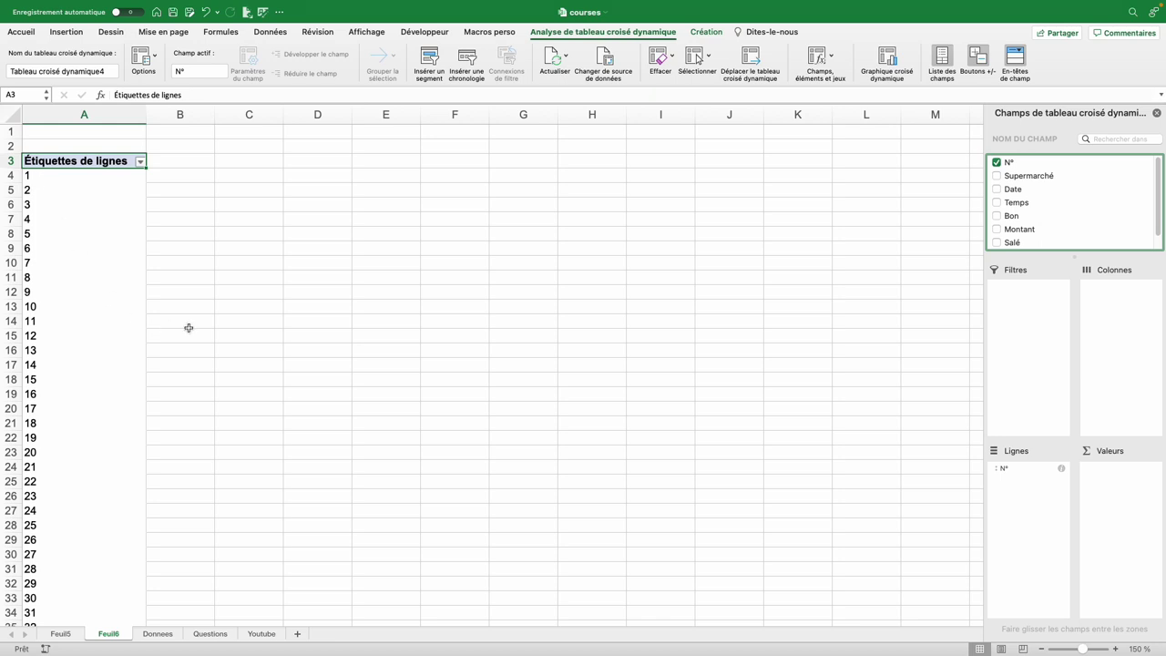
{"action": "left_click_drag", "start_coordinate": [1028, 176], "coordinate": [1041, 506]}
{"action": "left_click", "coordinate": [71, 190]}
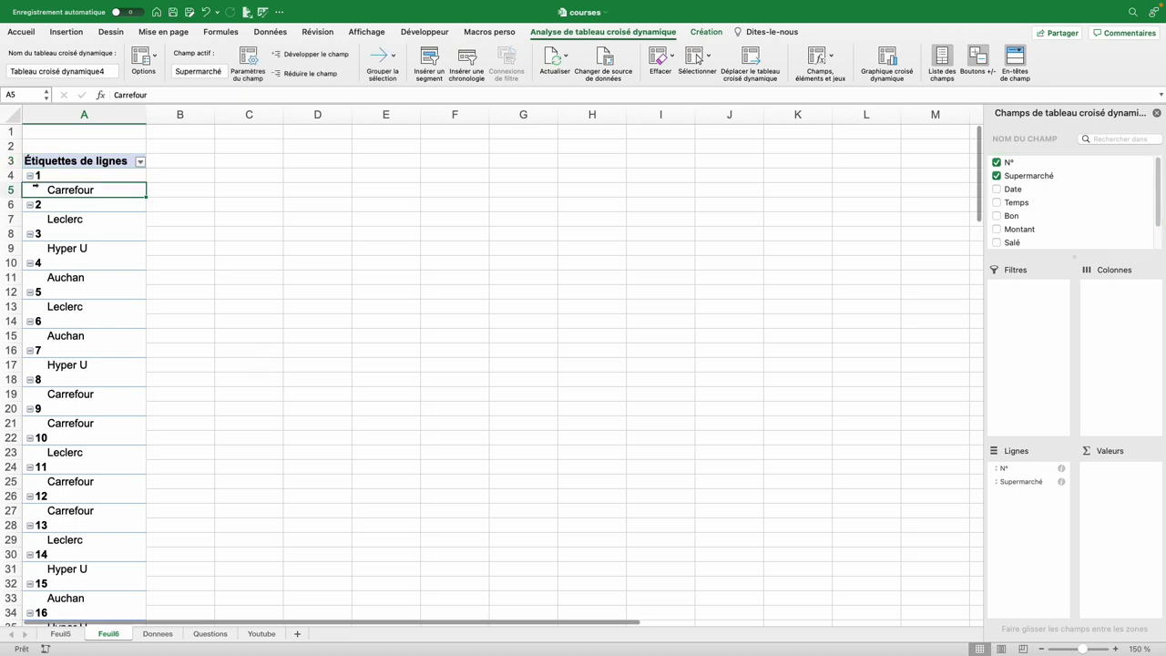
Glance at Donnees, then reselect the Feuil6 pivot and show its Création design options
{"action": "left_click", "coordinate": [158, 633]}
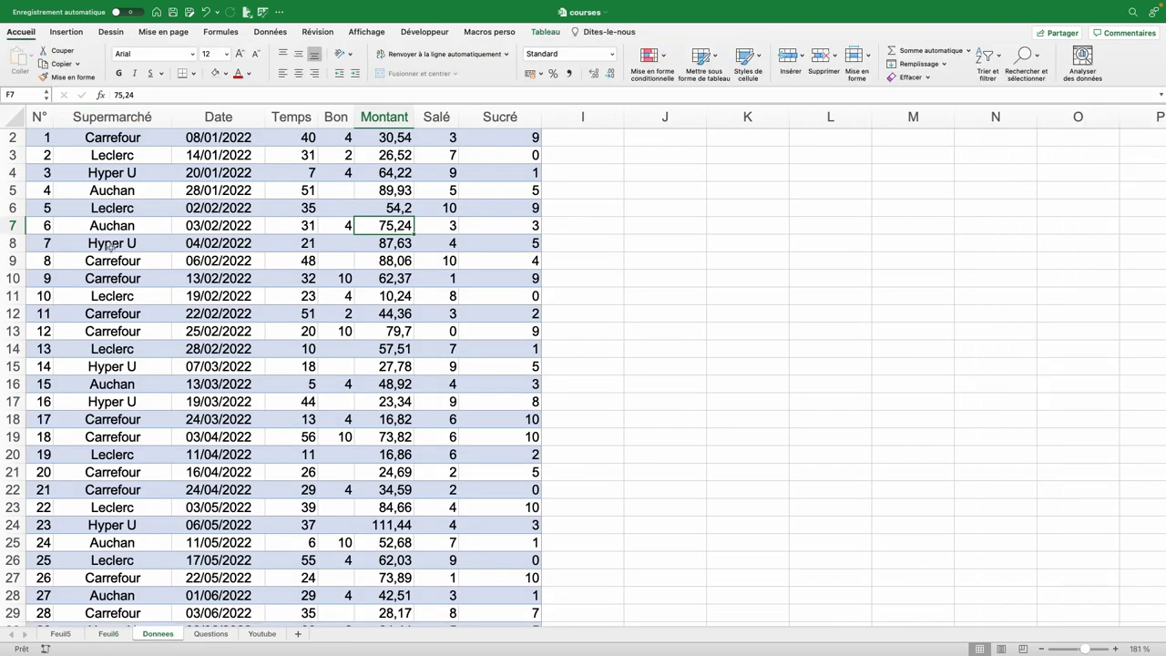
{"action": "left_click", "coordinate": [108, 634]}
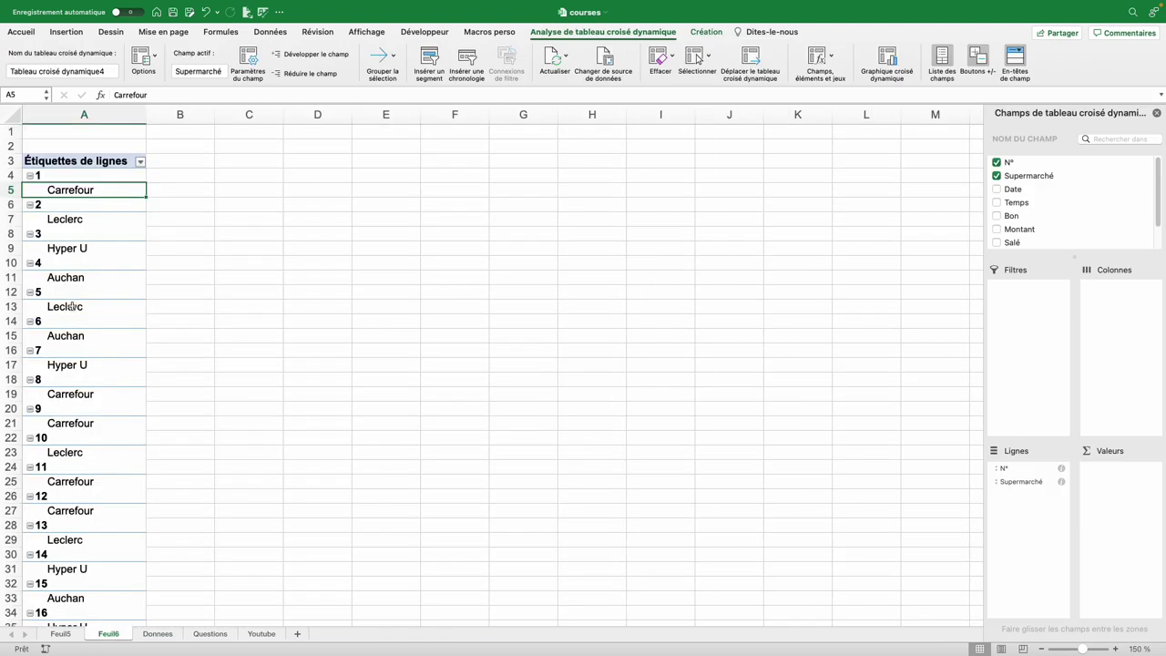
{"action": "left_click", "coordinate": [72, 252]}
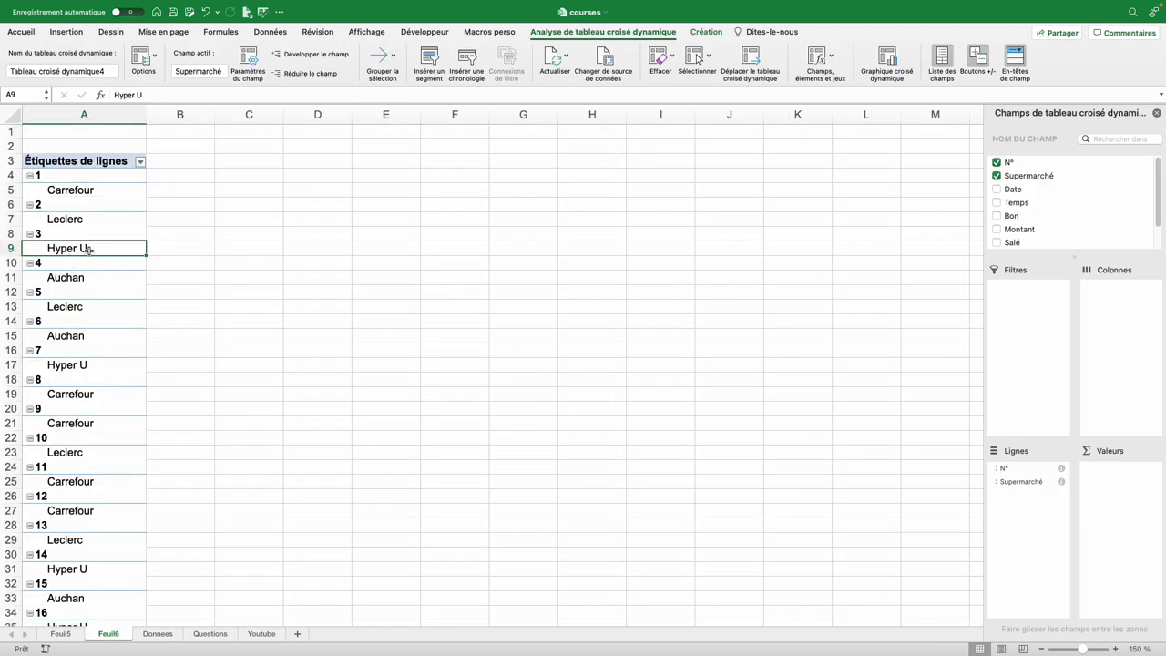
{"action": "left_click", "coordinate": [693, 34]}
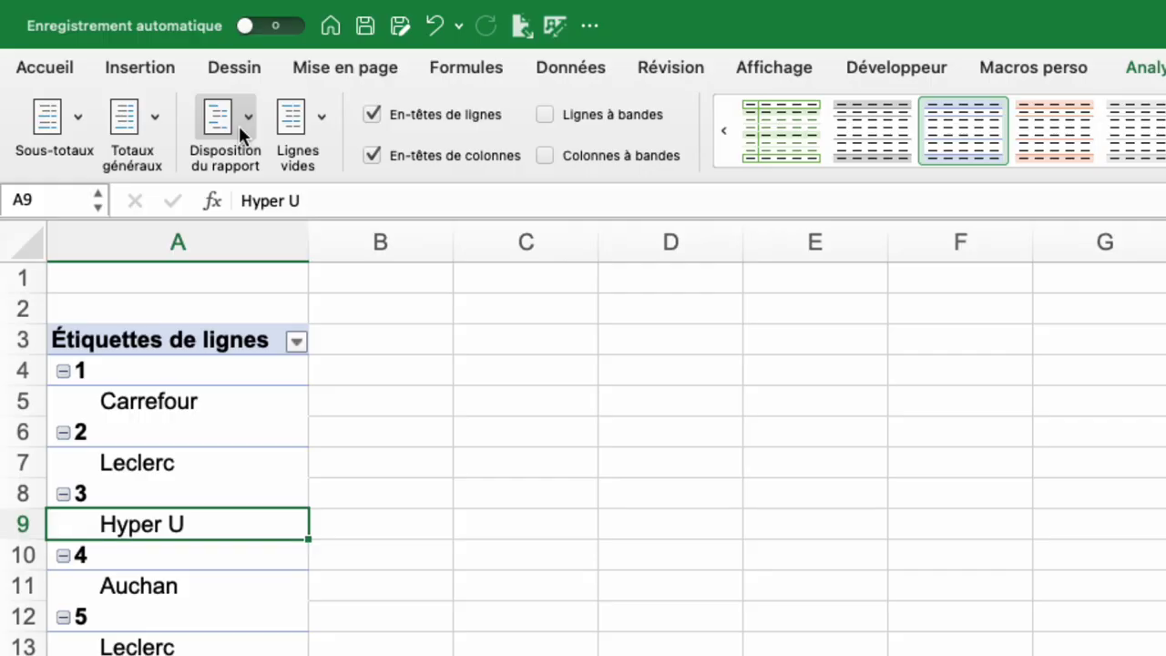
Show the Feuil6 pivot in tabular form and remove the N° subtotals
{"action": "left_click", "coordinate": [114, 57]}
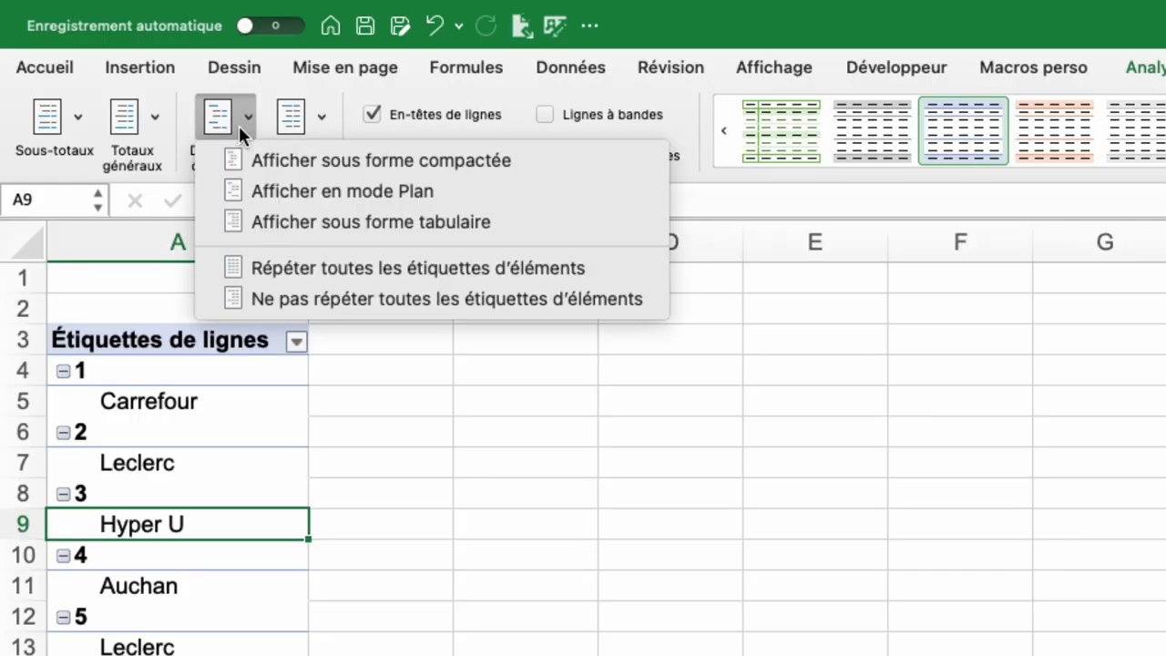
{"action": "left_click", "coordinate": [422, 221]}
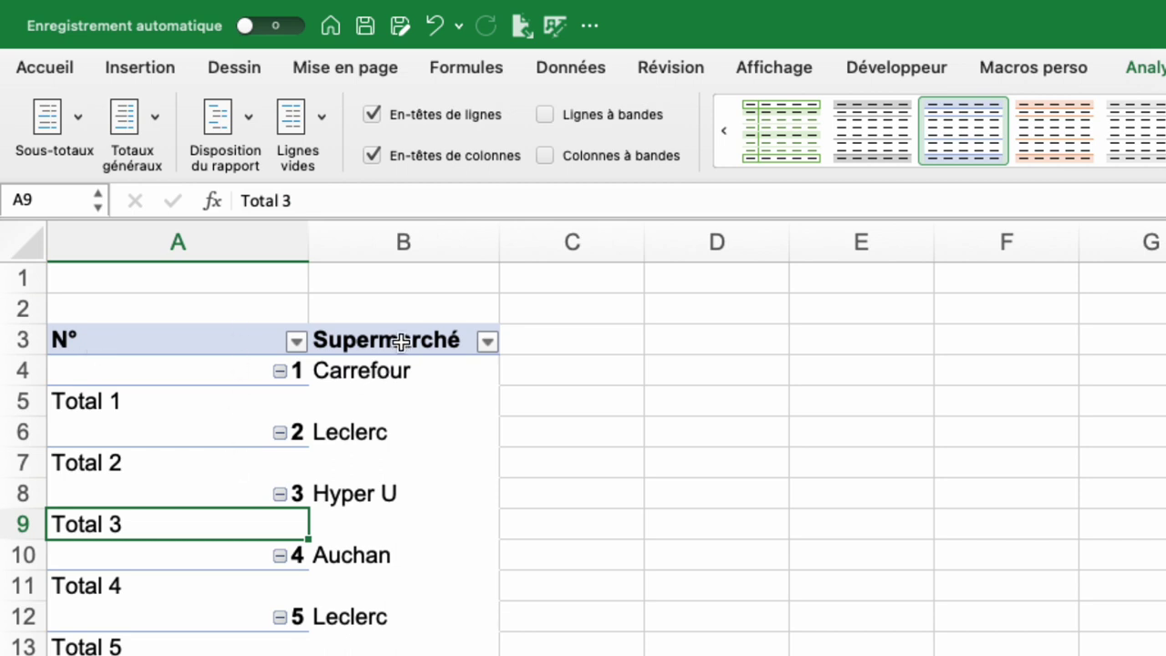
{"action": "left_click", "coordinate": [98, 401]}
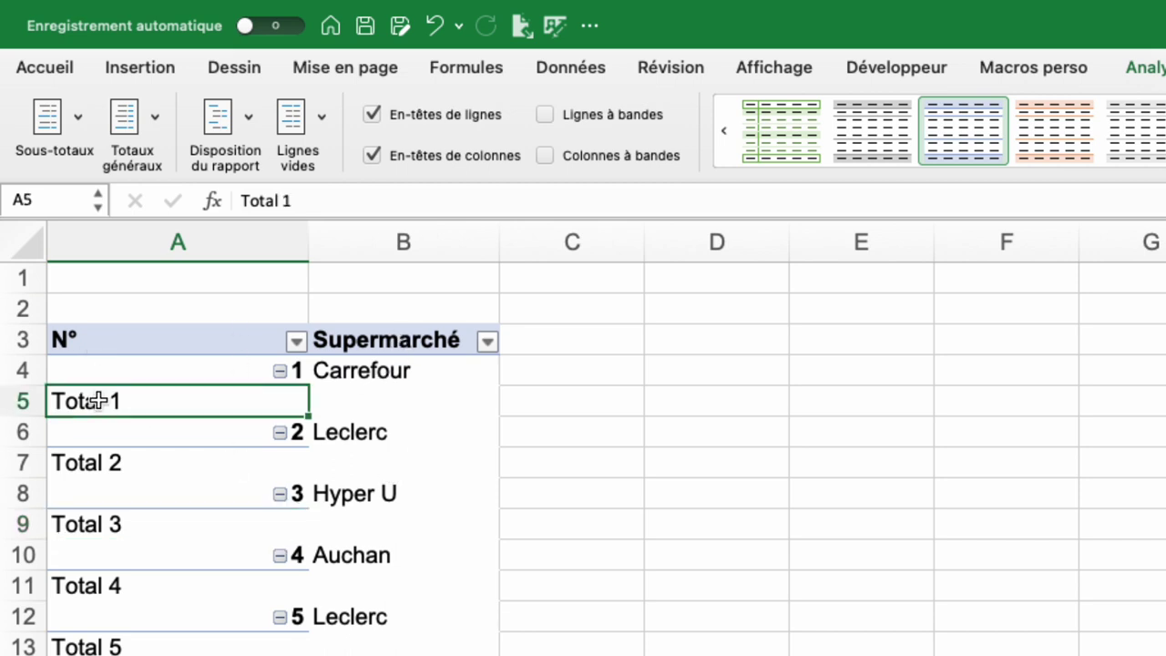
{"action": "scroll", "coordinate": [98, 401], "scroll_direction": "down", "scroll_amount": 3}
{"action": "right_click", "coordinate": [101, 308]}
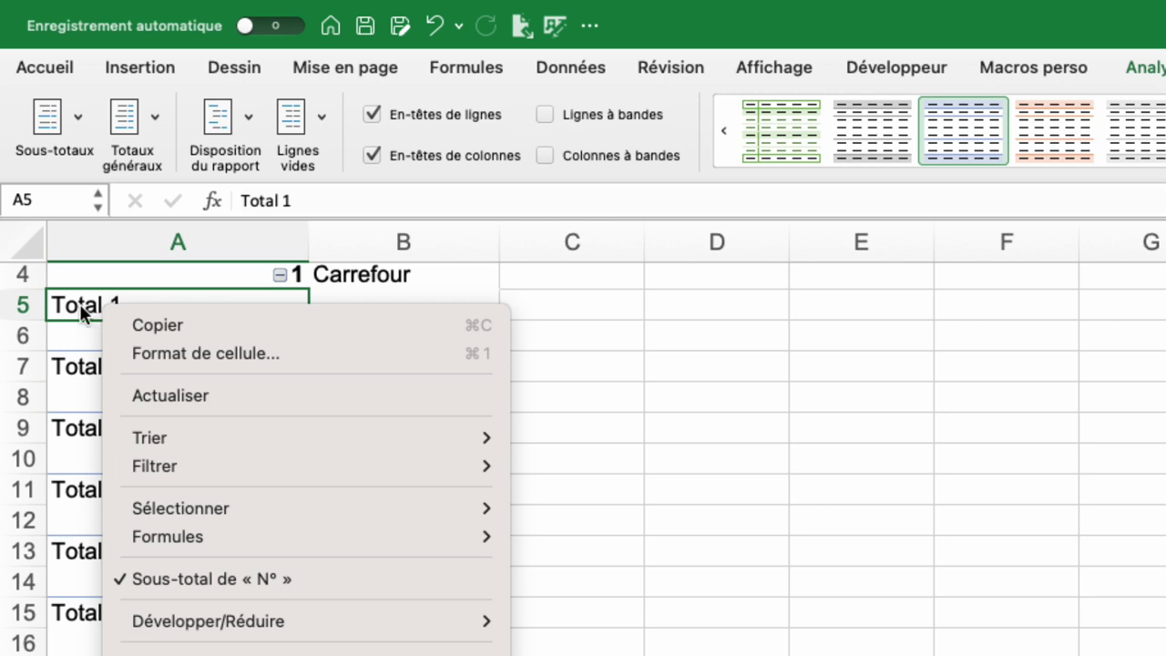
{"action": "left_click", "coordinate": [120, 578]}
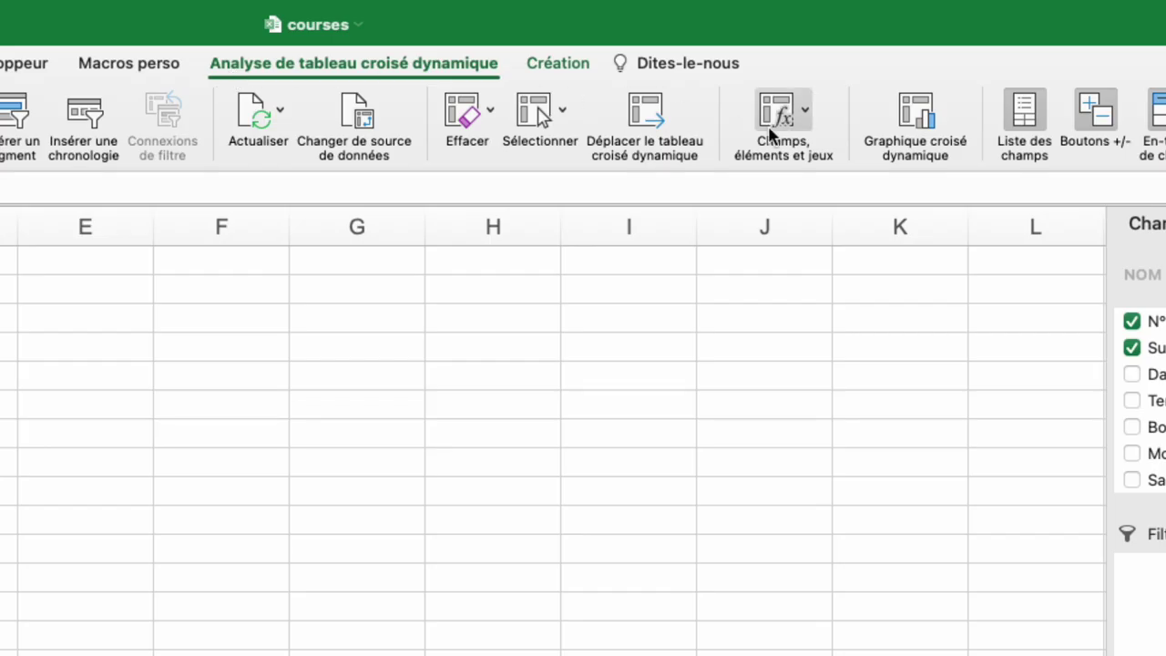
Add a calculated field Nb Articles with formula =Salé+Sucré, which shows 12 for receipt 1
{"action": "left_click", "coordinate": [807, 113]}
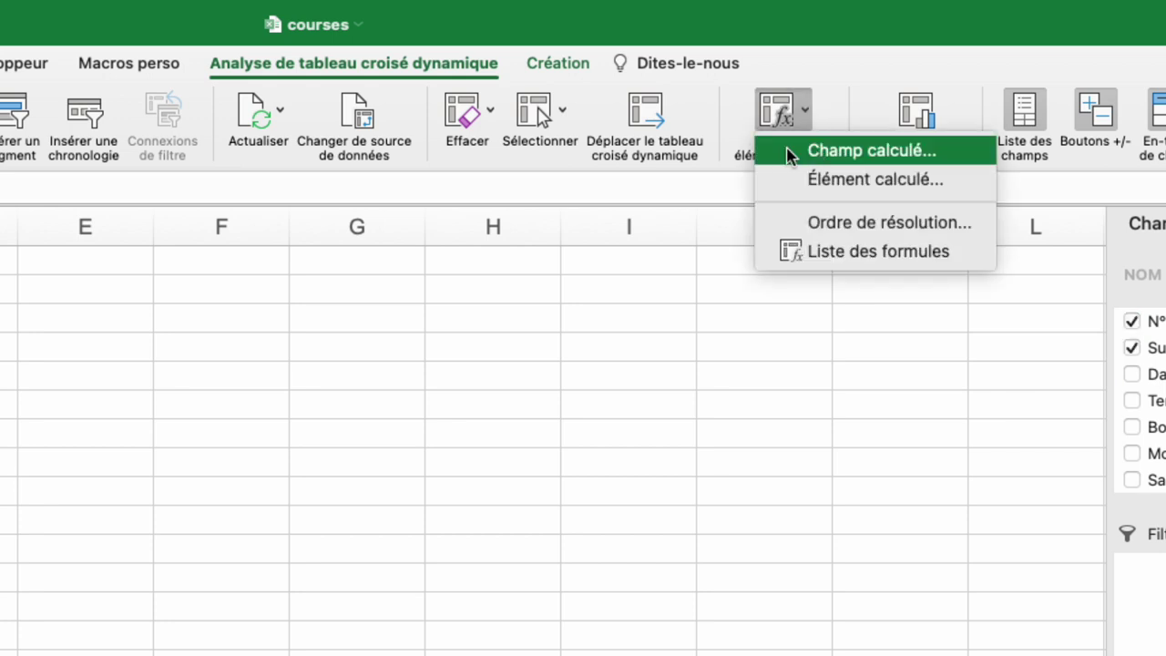
{"action": "left_click", "coordinate": [837, 153]}
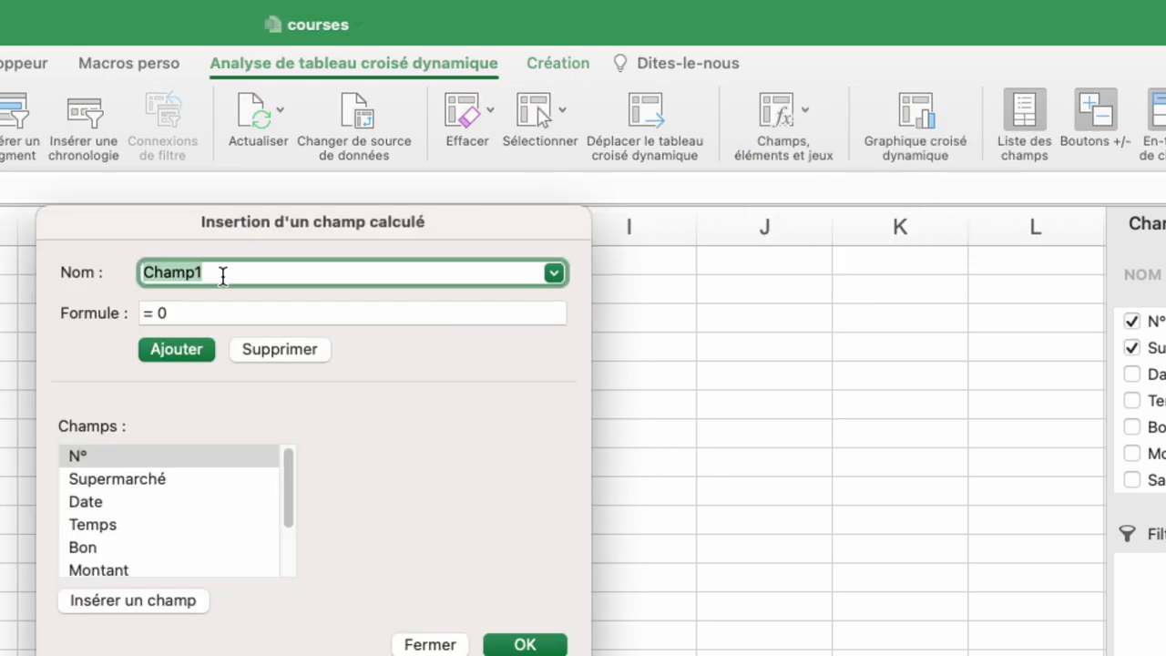
{"action": "type", "text": "Nb A"}
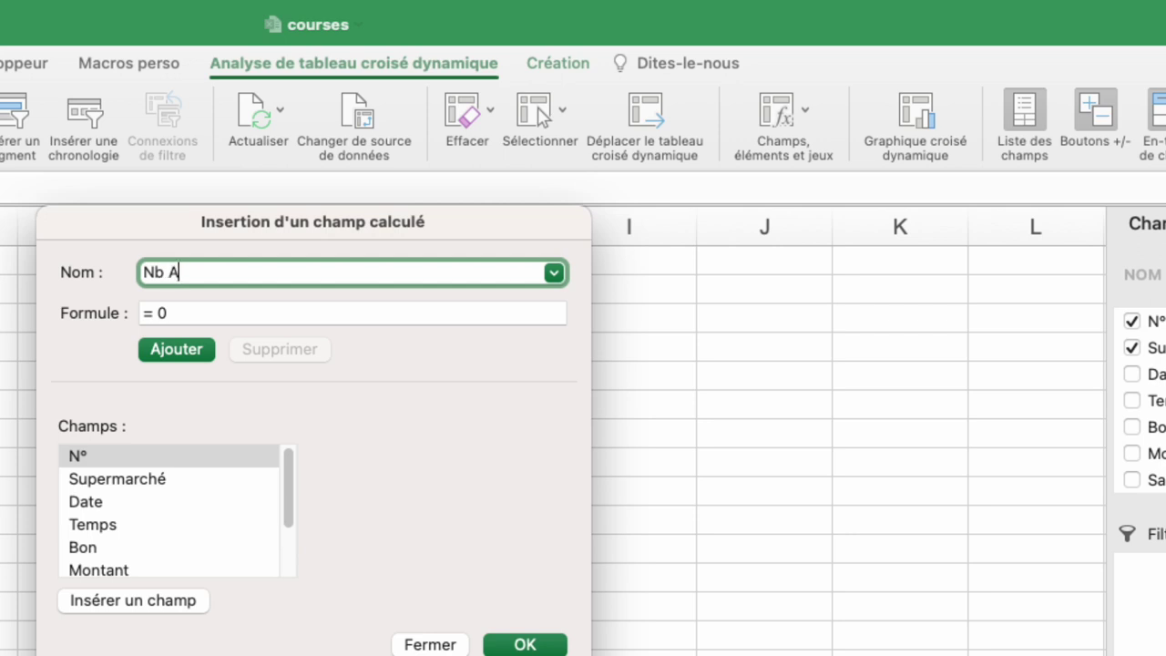
{"action": "type", "text": "rticles"}
{"action": "key", "text": "Tab"}
{"action": "key", "text": "BackSpace"}
{"action": "left_click_drag", "start_coordinate": [286, 509], "coordinate": [217, 551]}
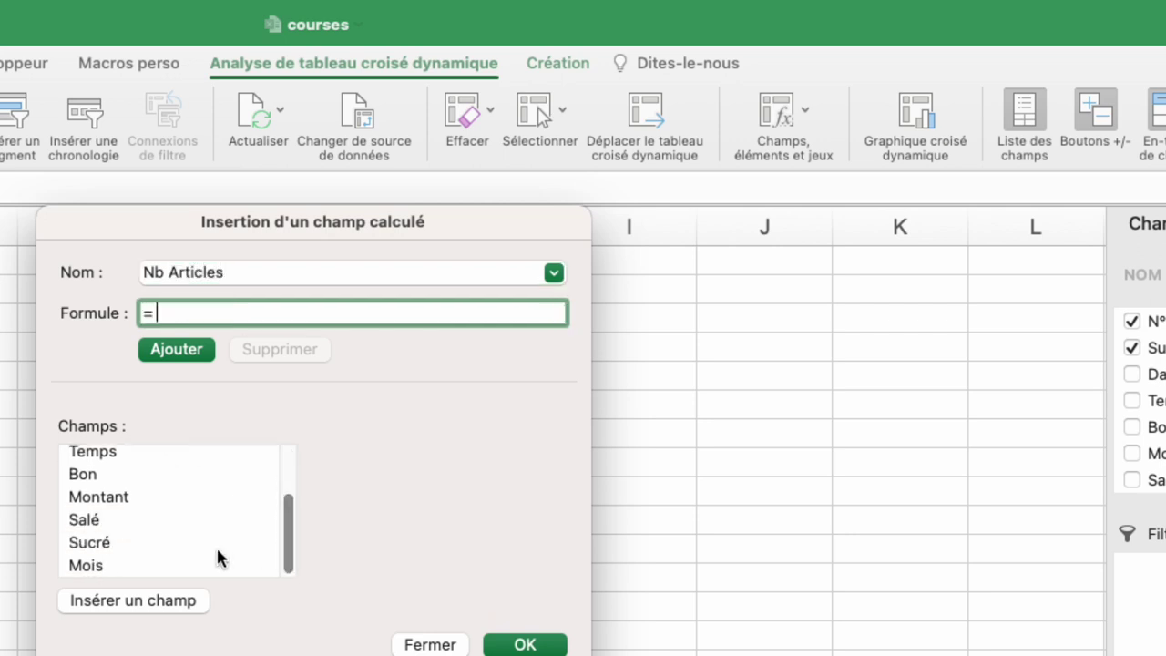
{"action": "left_click", "coordinate": [101, 518]}
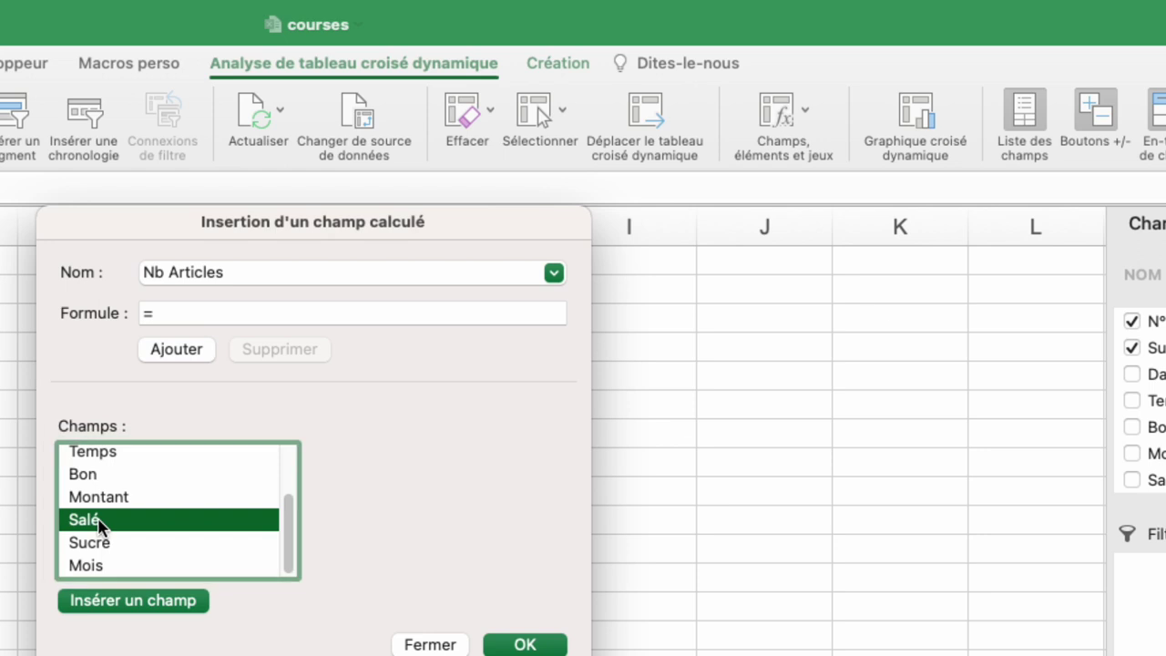
{"action": "left_click", "coordinate": [123, 599]}
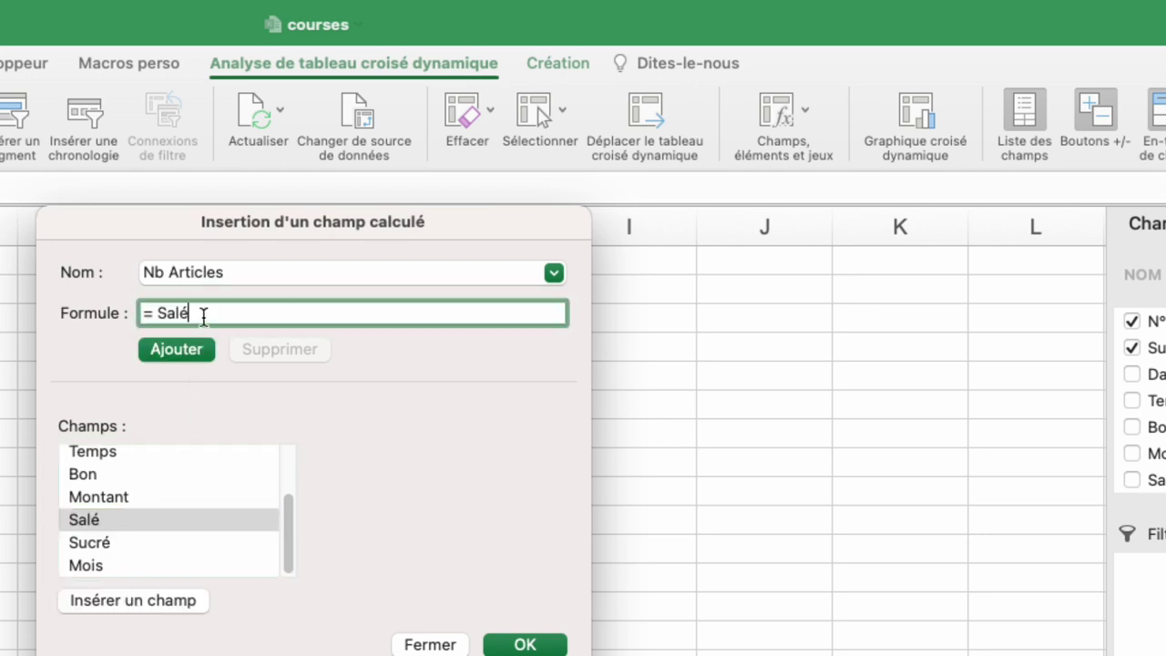
{"action": "type", "text": "+"}
{"action": "left_click", "coordinate": [102, 544]}
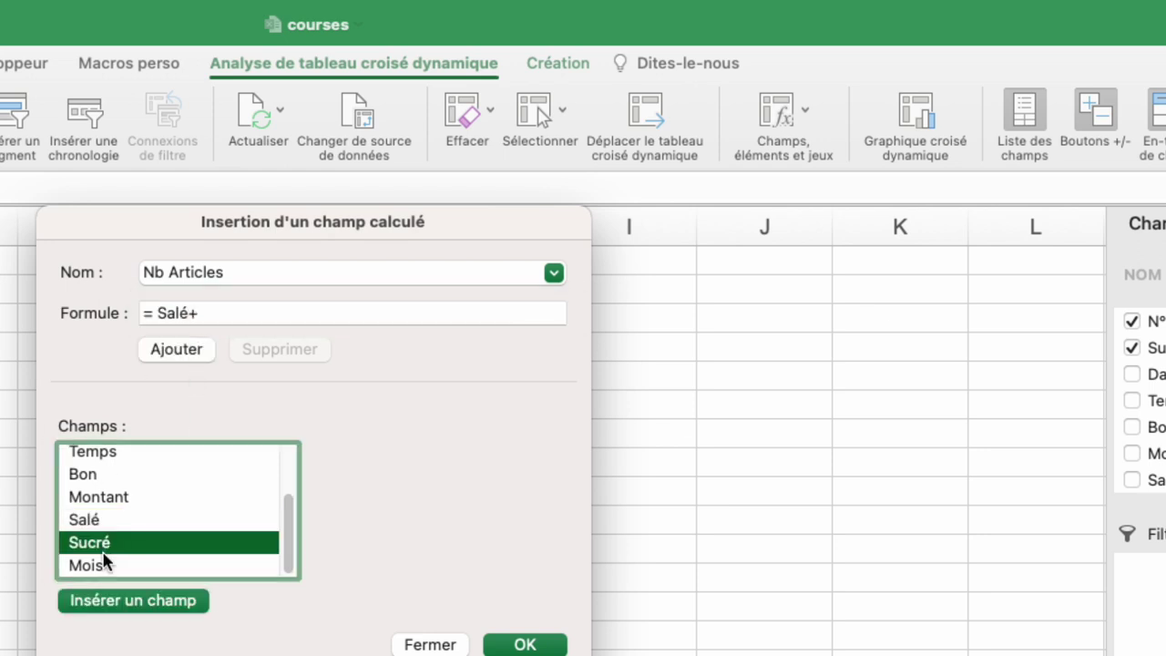
{"action": "left_click", "coordinate": [120, 602]}
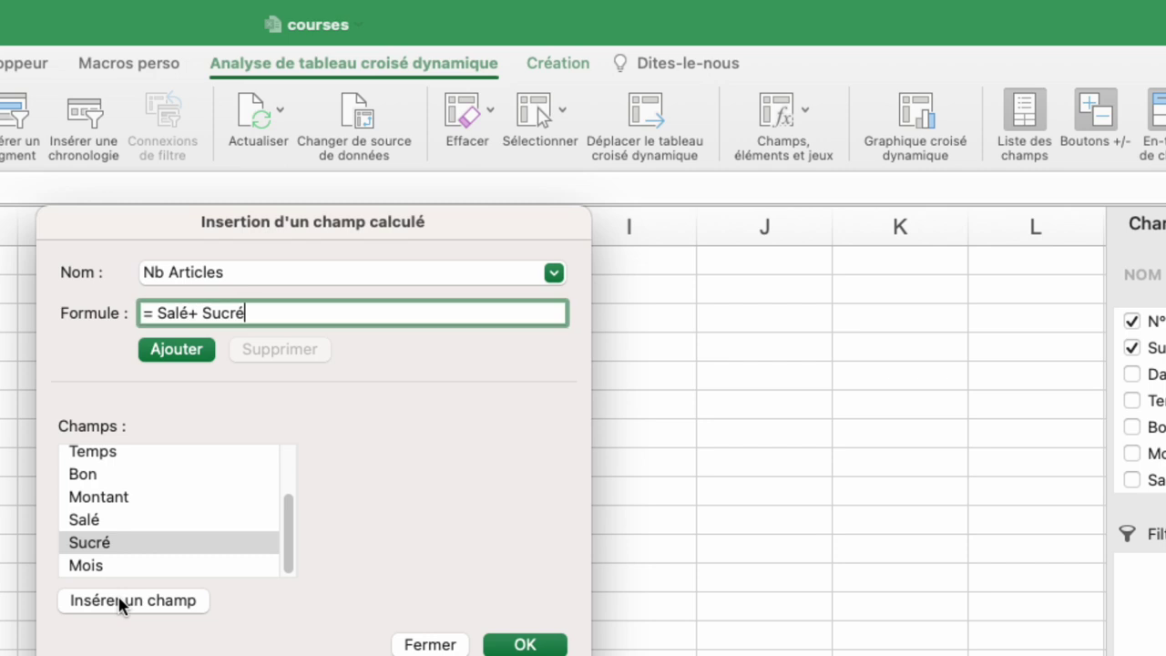
{"action": "left_click", "coordinate": [524, 646]}
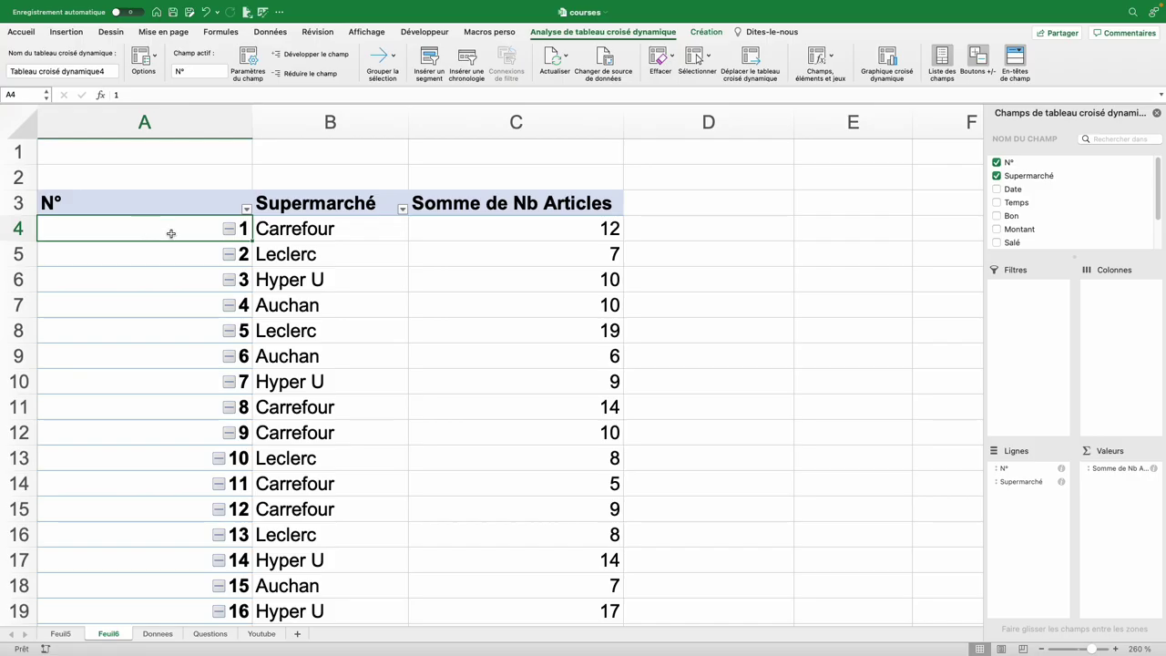
{"action": "left_click", "coordinate": [527, 230]}
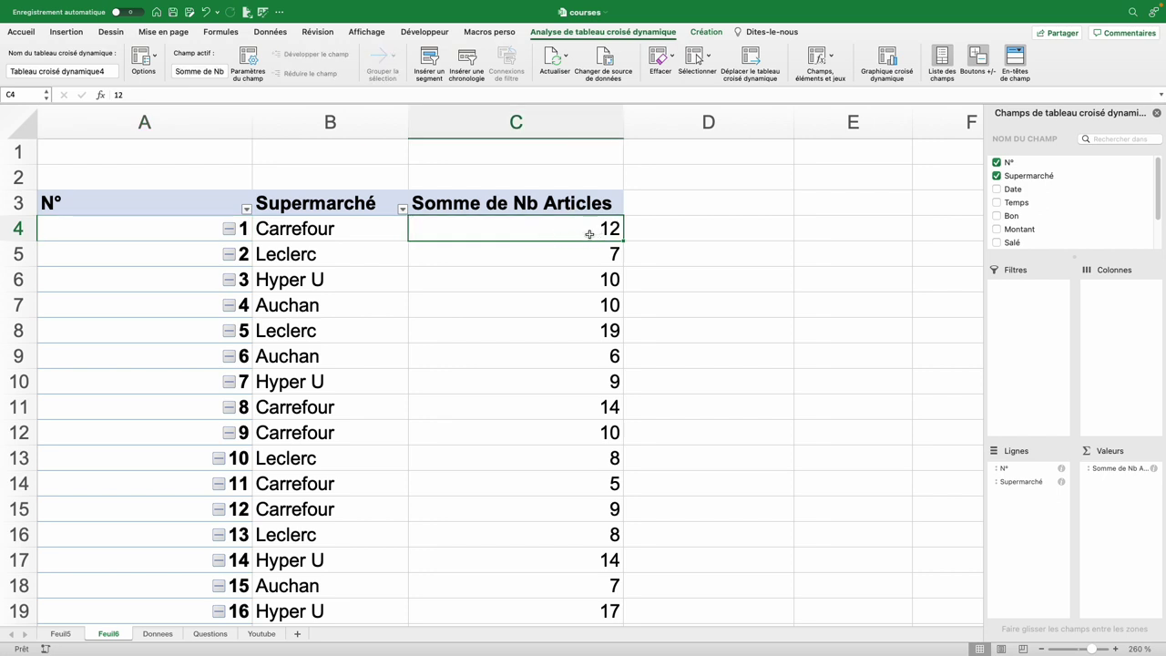
{"action": "left_click", "coordinate": [158, 633]}
{"action": "left_click_drag", "start_coordinate": [437, 155], "coordinate": [512, 159]}
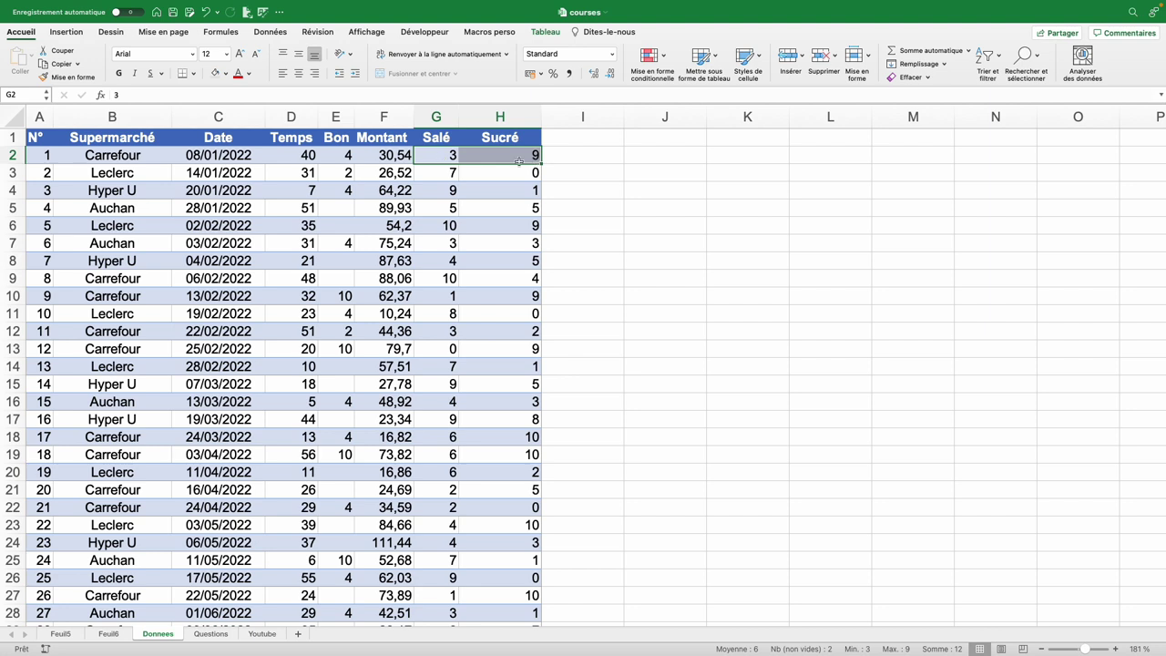
{"action": "left_click", "coordinate": [114, 633]}
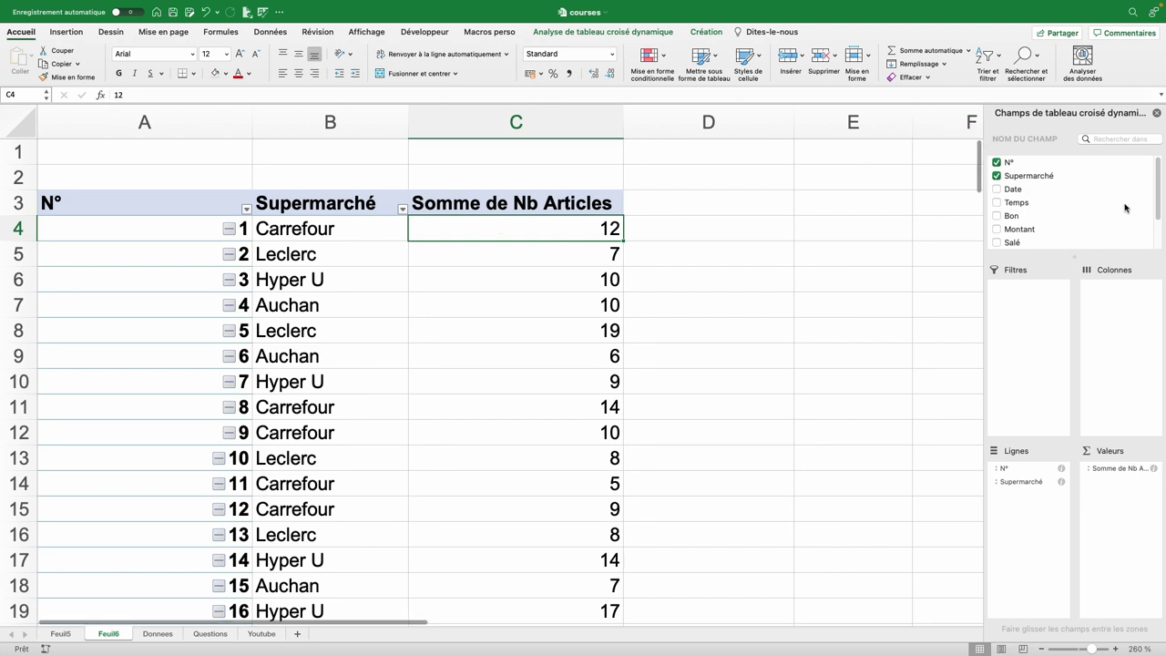
{"action": "scroll", "coordinate": [1159, 213], "scroll_direction": "down", "scroll_amount": 1}
{"action": "scroll", "coordinate": [1159, 213], "scroll_direction": "down", "scroll_amount": 3}
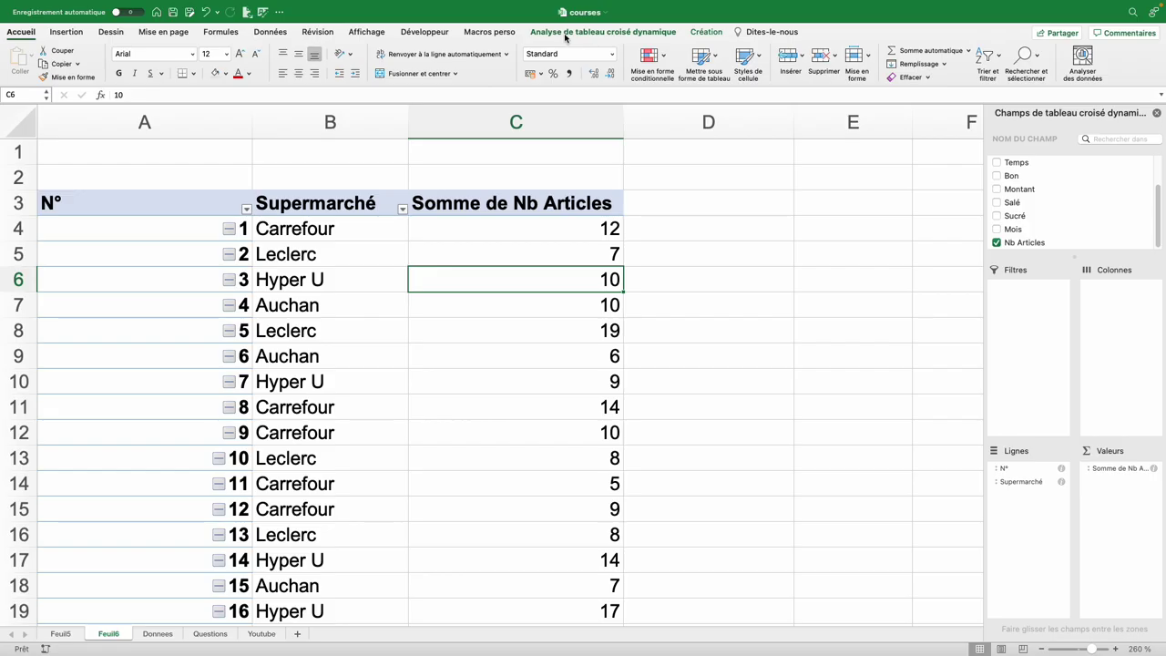
Start a new calculated field named Salé en % and clear its default 0 formula
{"action": "left_click", "coordinate": [566, 33]}
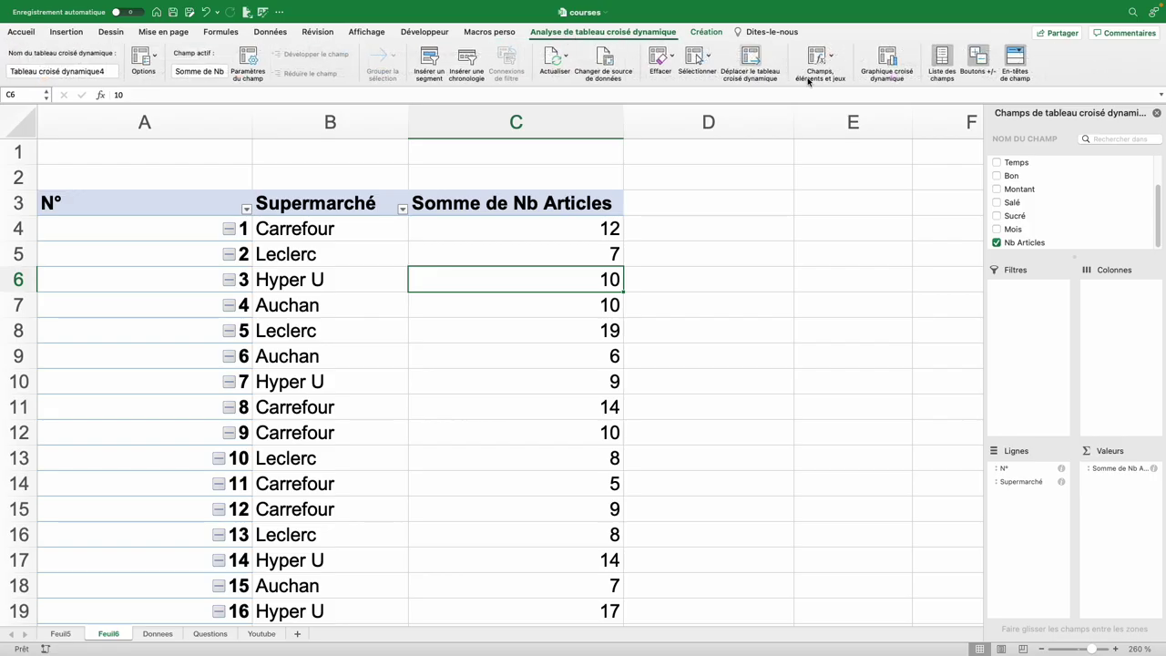
{"action": "left_click", "coordinate": [819, 59]}
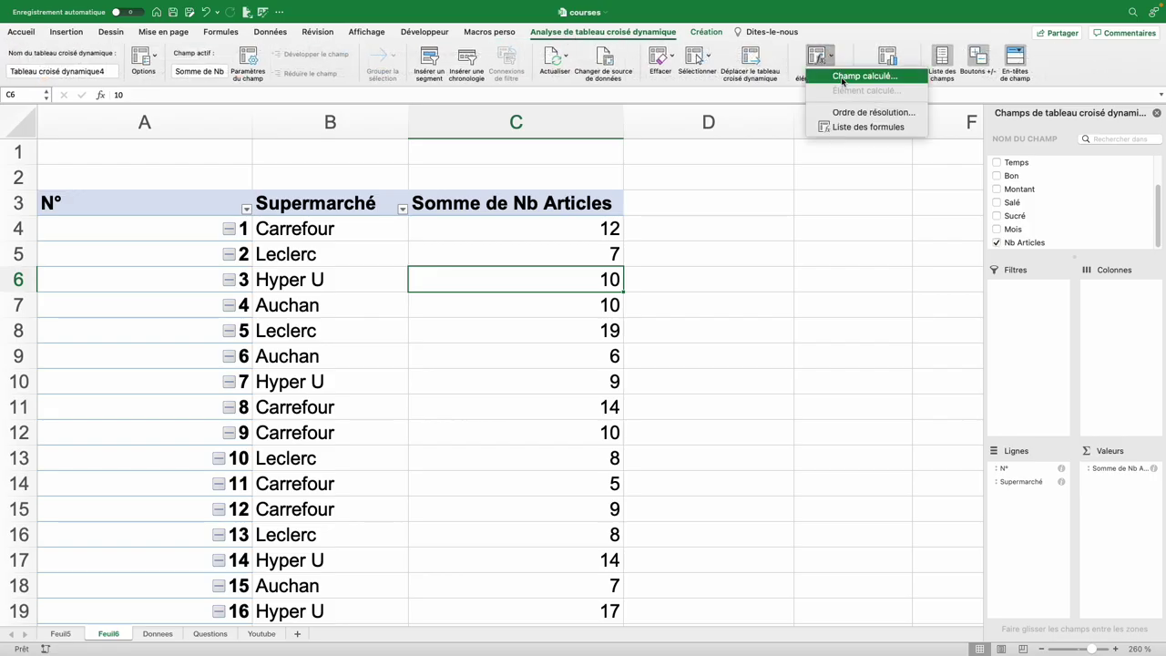
{"action": "left_click", "coordinate": [842, 79]}
{"action": "type", "text": "S"}
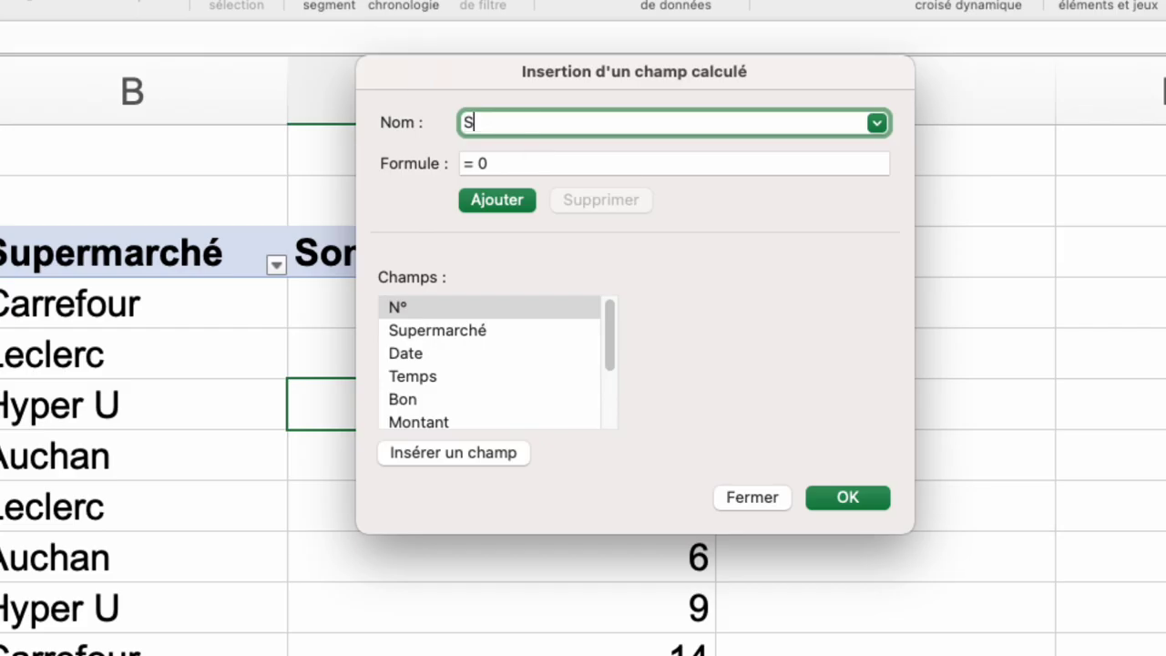
{"action": "type", "text": "alé en %"}
{"action": "left_click", "coordinate": [499, 160]}
{"action": "key", "text": "BackSpace"}
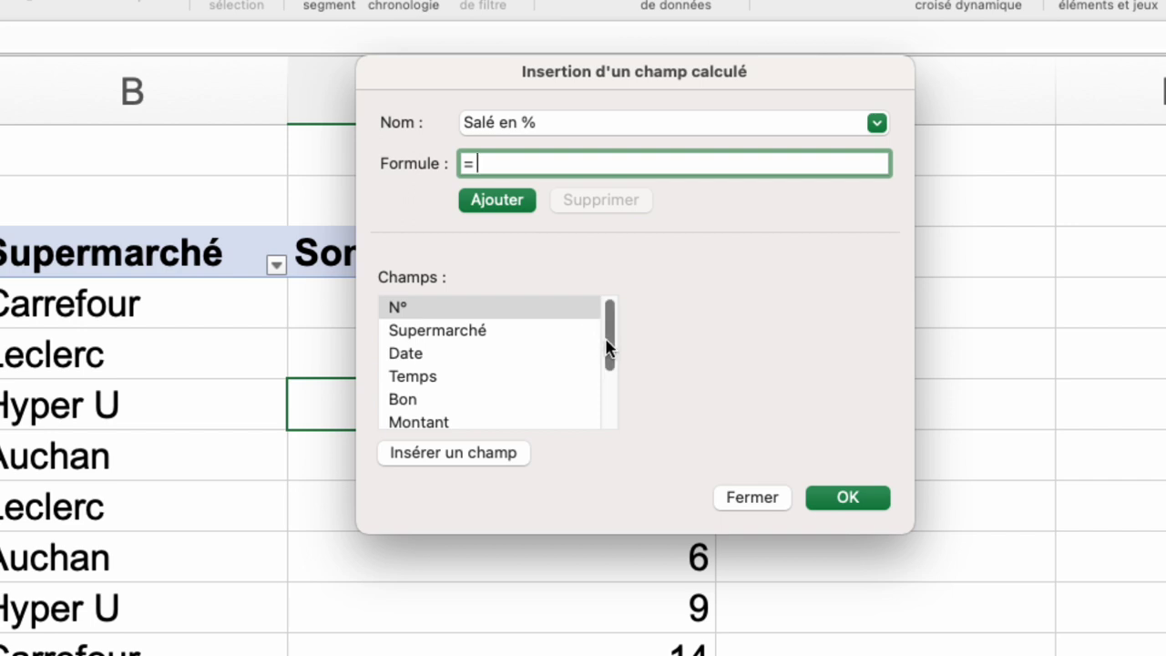
Build the formula =Salé/'Nb Articles' for Salé en %, then start another calculated field
{"action": "left_click_drag", "start_coordinate": [609, 347], "coordinate": [609, 402]}
{"action": "left_click", "coordinate": [405, 350]}
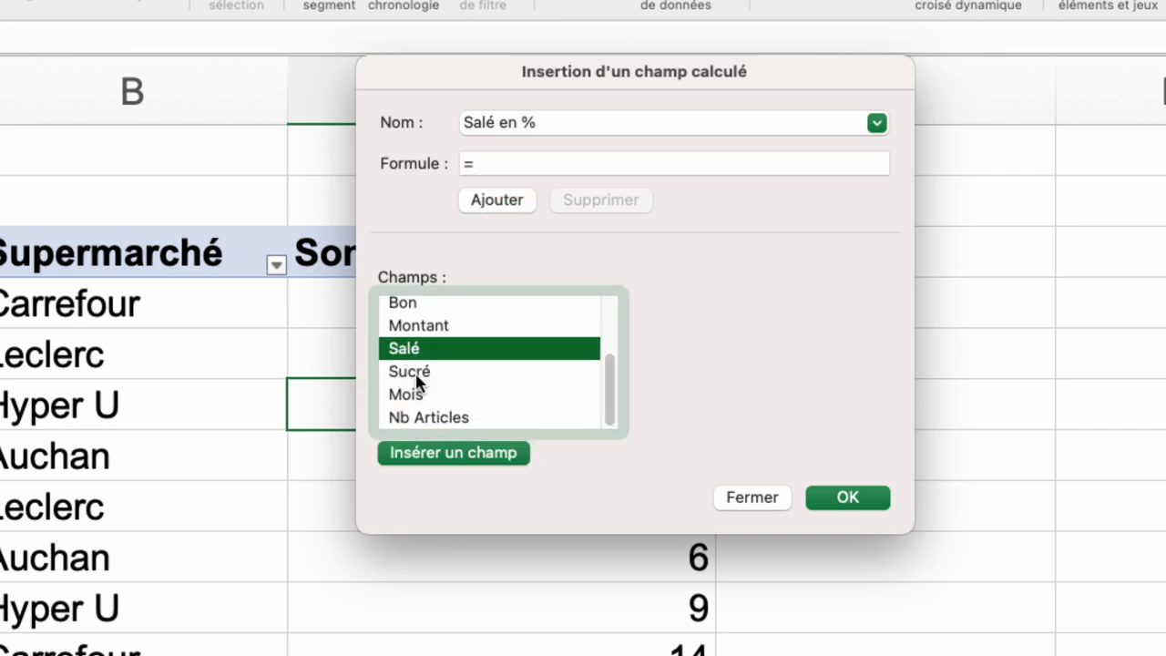
{"action": "left_click", "coordinate": [459, 456]}
{"action": "type", "text": "/"}
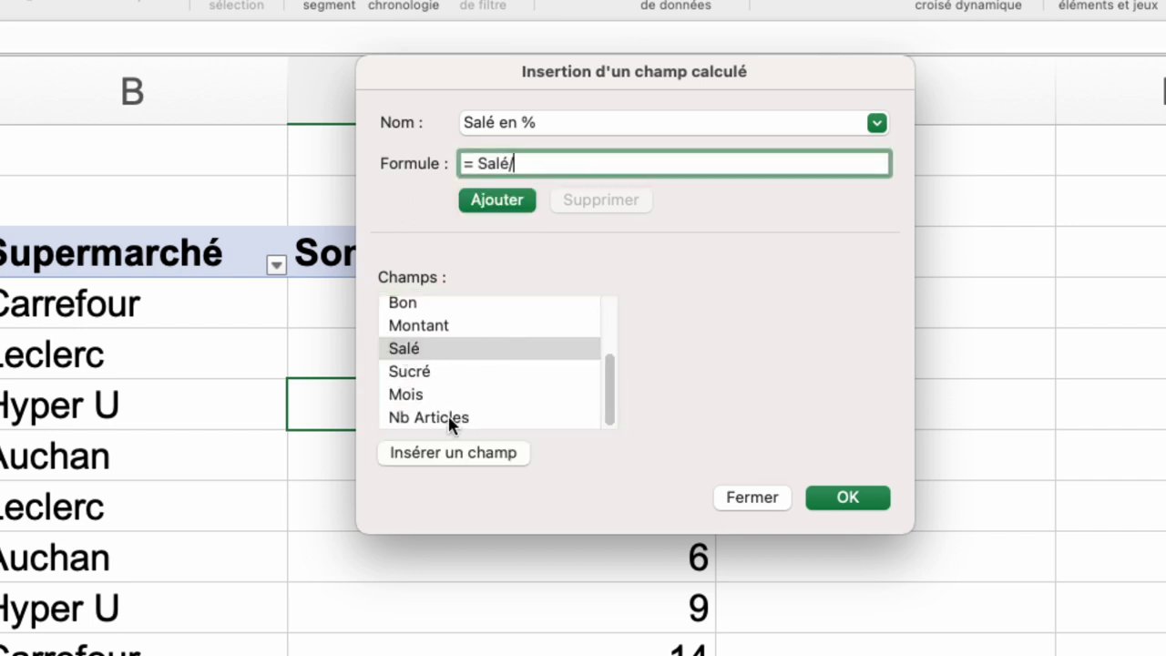
{"action": "left_click", "coordinate": [451, 421]}
{"action": "left_click", "coordinate": [452, 460]}
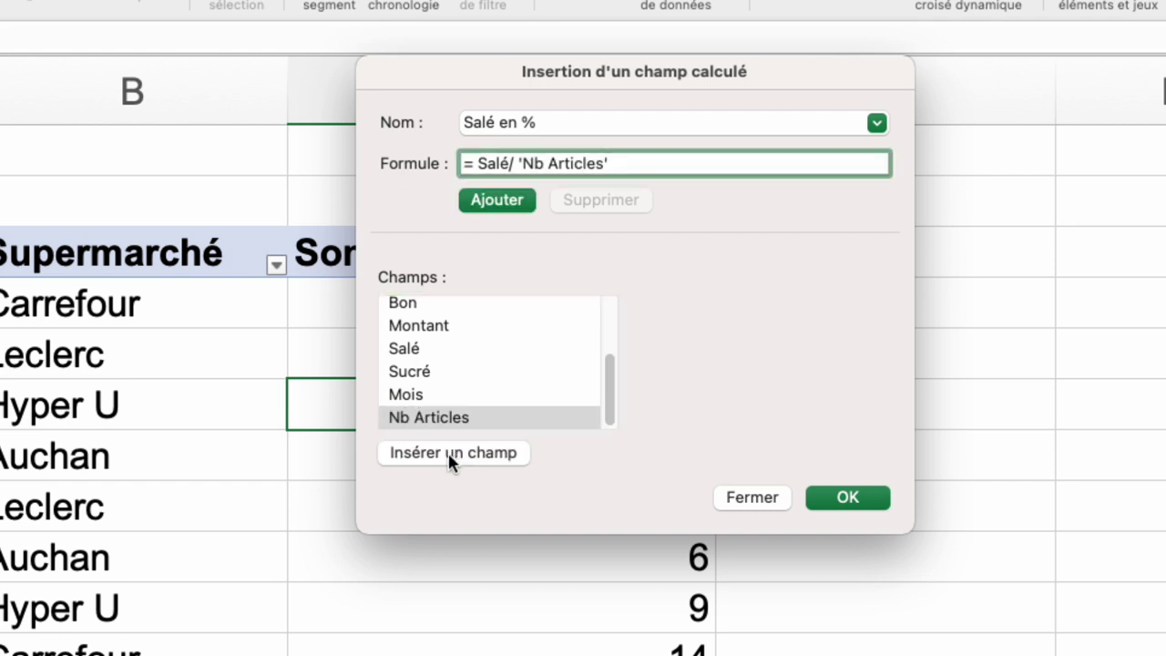
{"action": "left_click", "coordinate": [852, 501]}
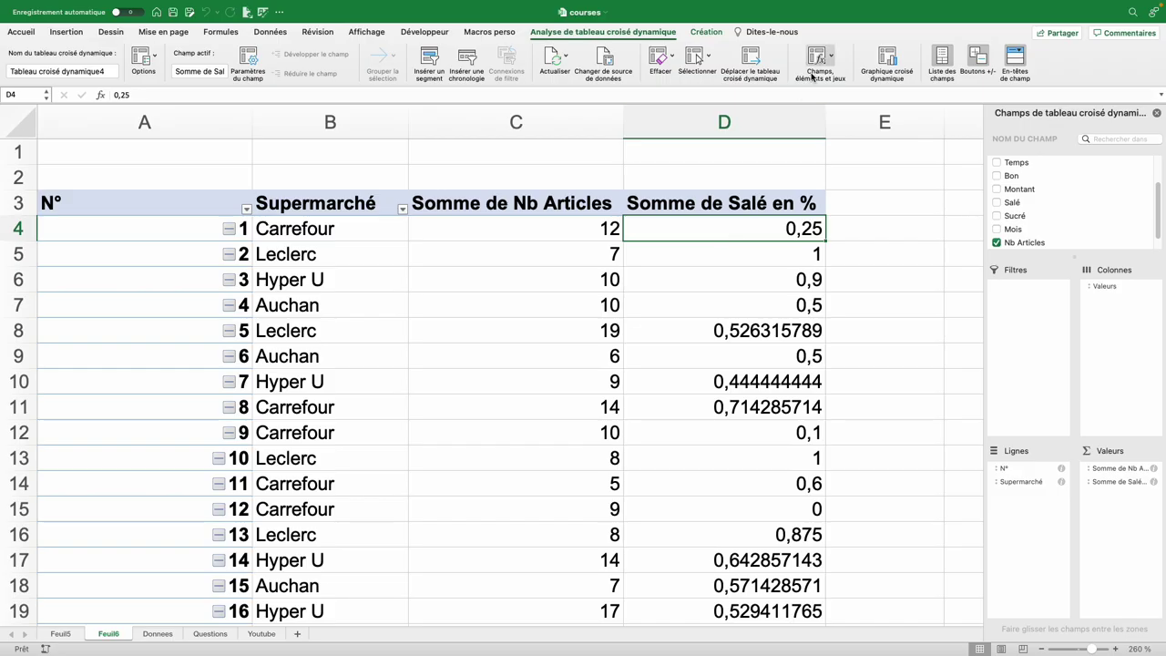
{"action": "left_click", "coordinate": [830, 63]}
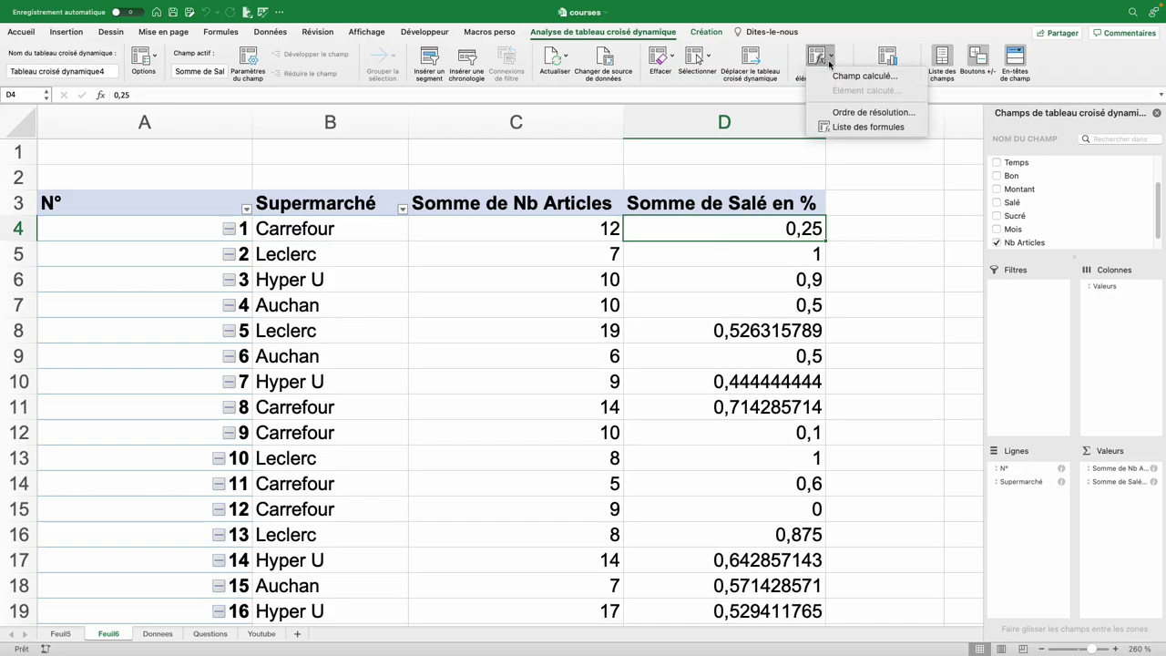
{"action": "left_click", "coordinate": [841, 76]}
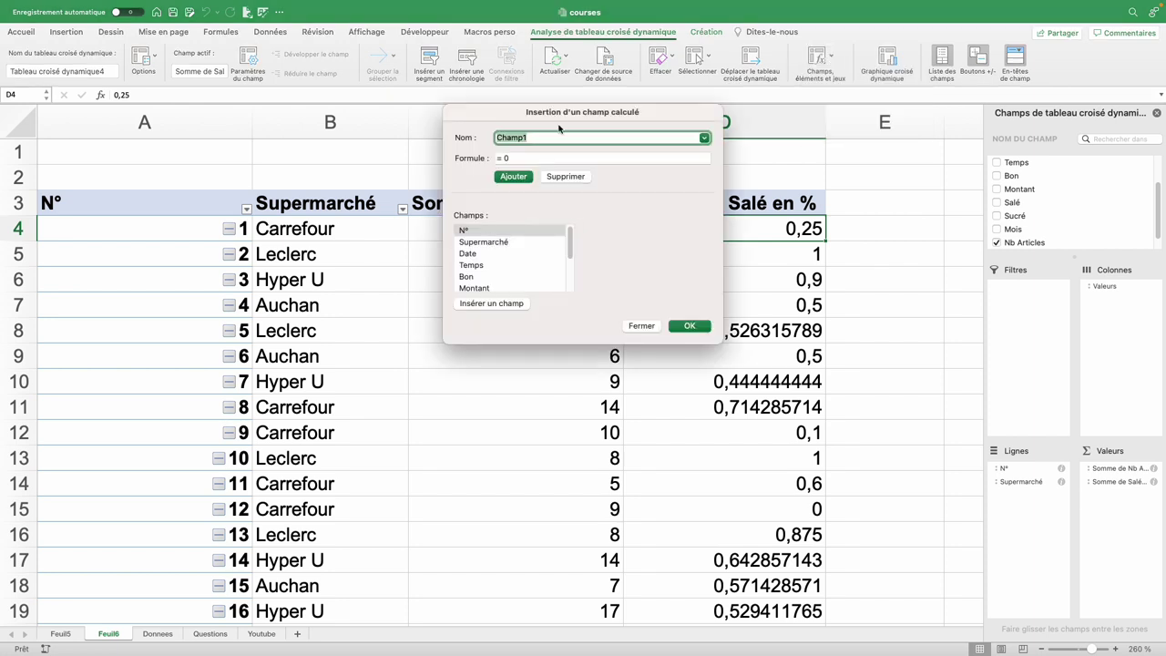
Create the calculated field Sucré en % = Sucré/'Nb Articles', showing 0,75 for receipt 1
{"action": "type", "text": "Sucré en %"}
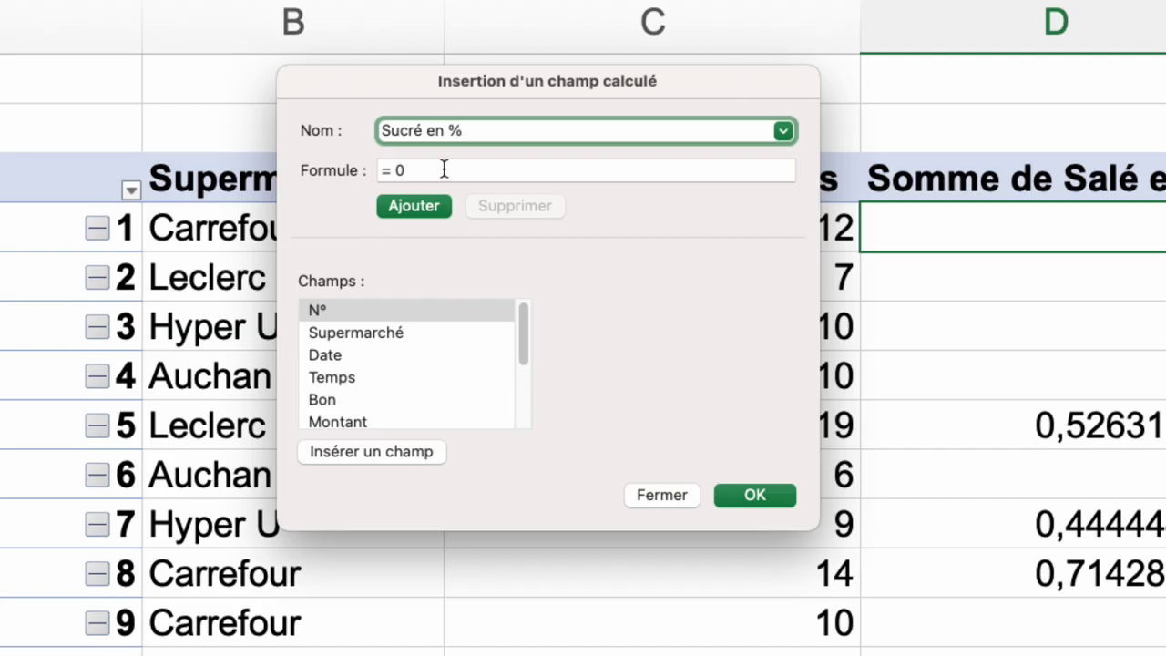
{"action": "left_click", "coordinate": [444, 170]}
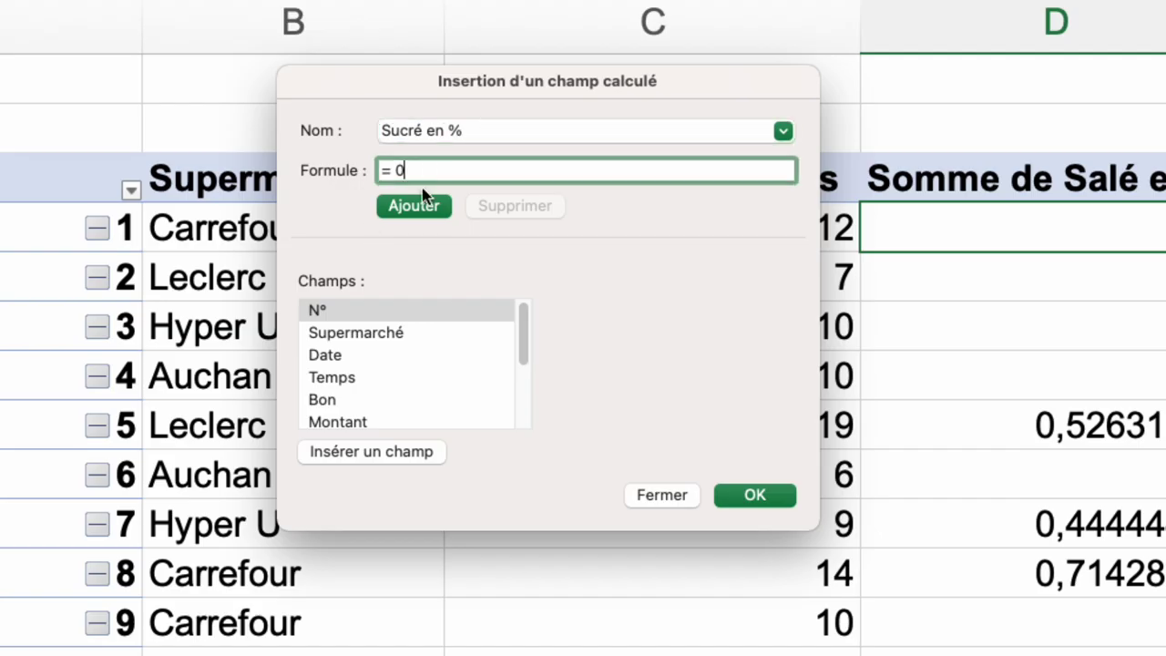
{"action": "key", "text": "BackSpace"}
{"action": "scroll", "coordinate": [526, 334], "scroll_direction": "down", "scroll_amount": 4}
{"action": "double_click", "coordinate": [328, 370]}
{"action": "type", "text": "/"}
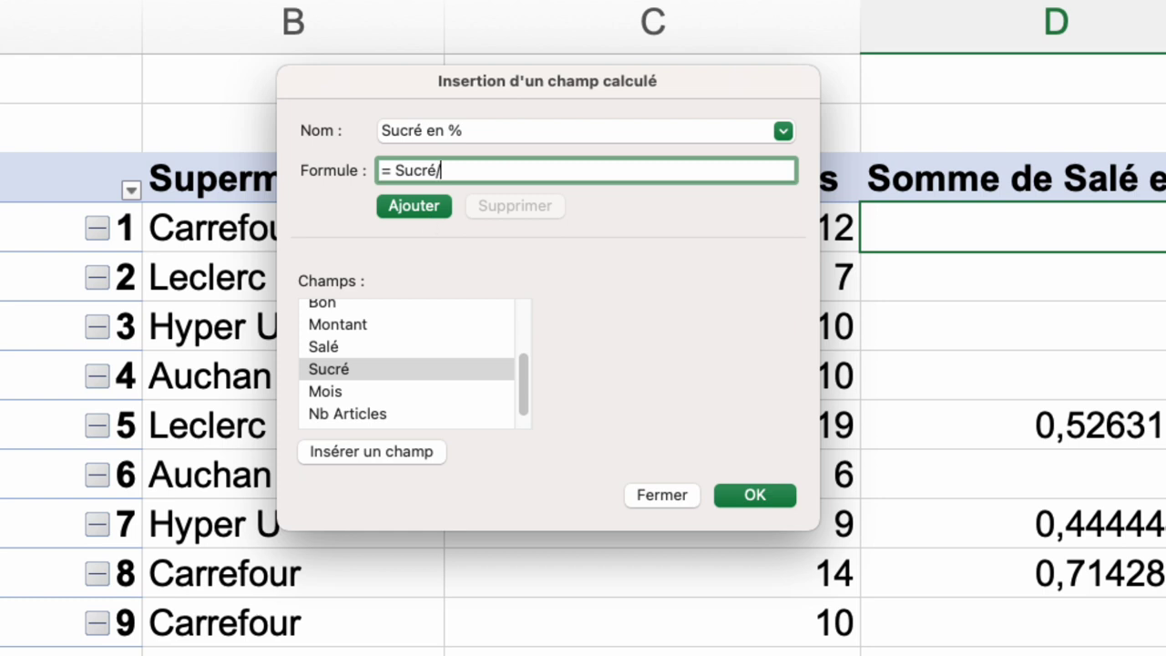
{"action": "left_click", "coordinate": [364, 411]}
{"action": "left_click", "coordinate": [366, 452]}
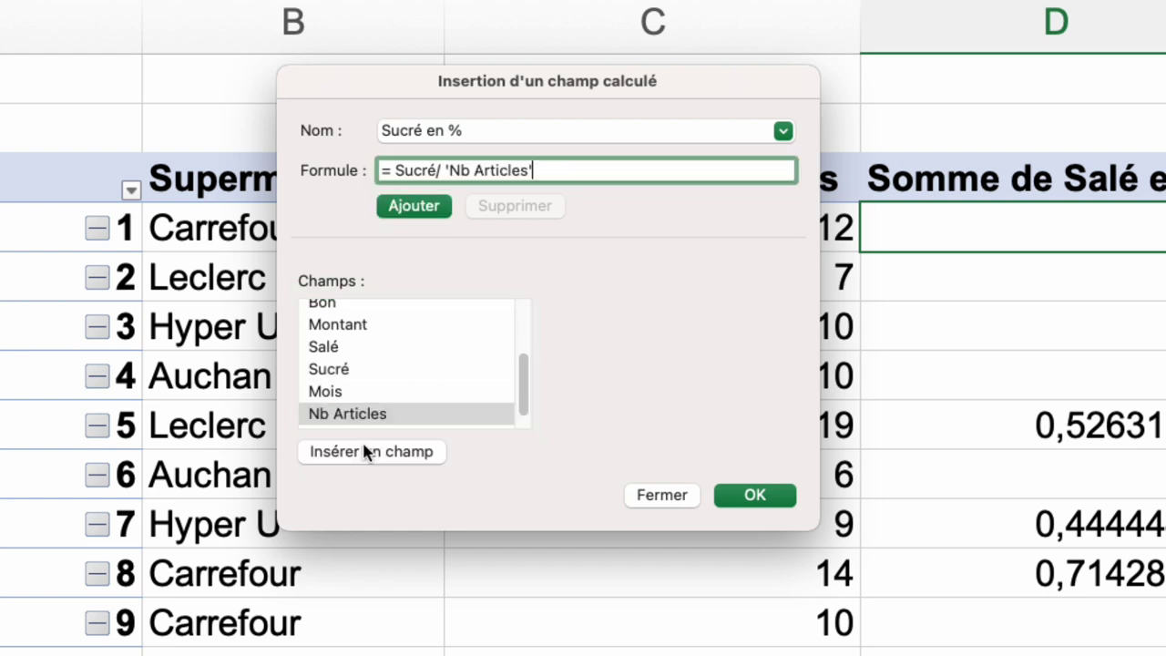
{"action": "left_click", "coordinate": [749, 497]}
Format the Salé en % values as a percentage with 0 decimal places
{"action": "left_click", "coordinate": [546, 230]}
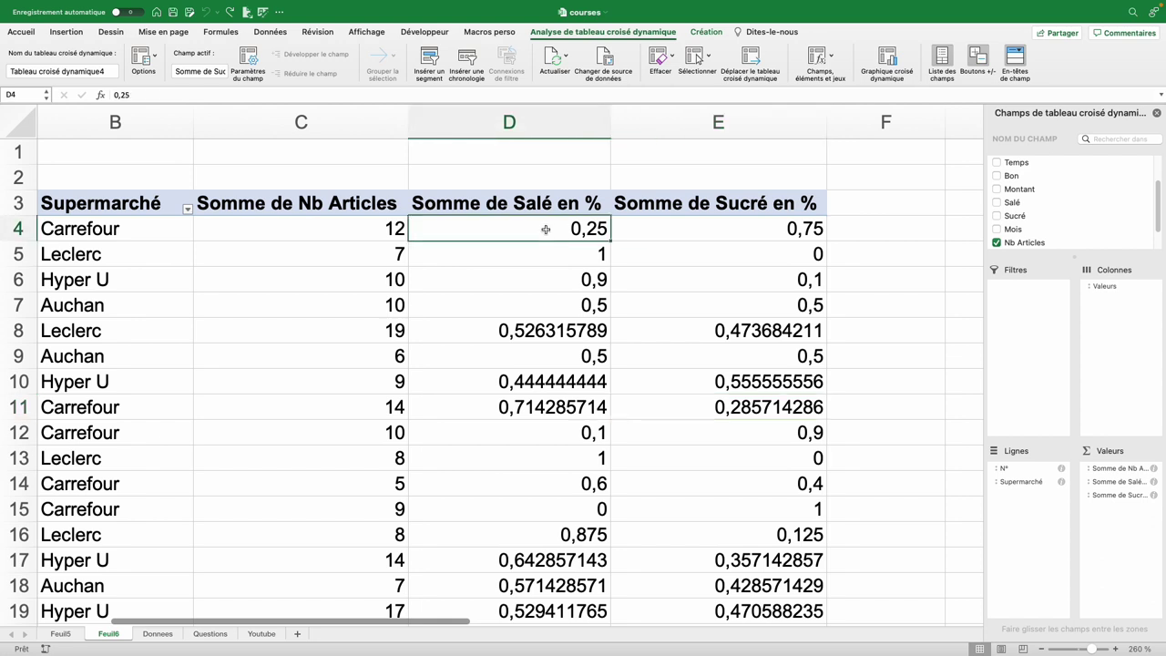
{"action": "right_click", "coordinate": [560, 235]}
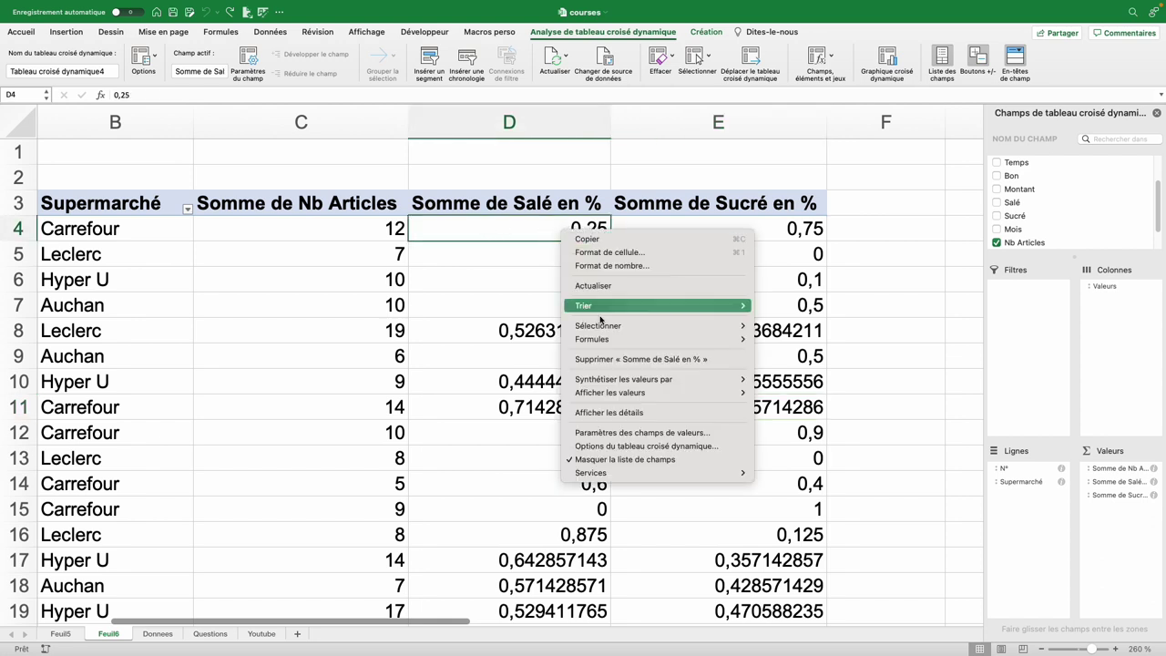
{"action": "left_click", "coordinate": [633, 437]}
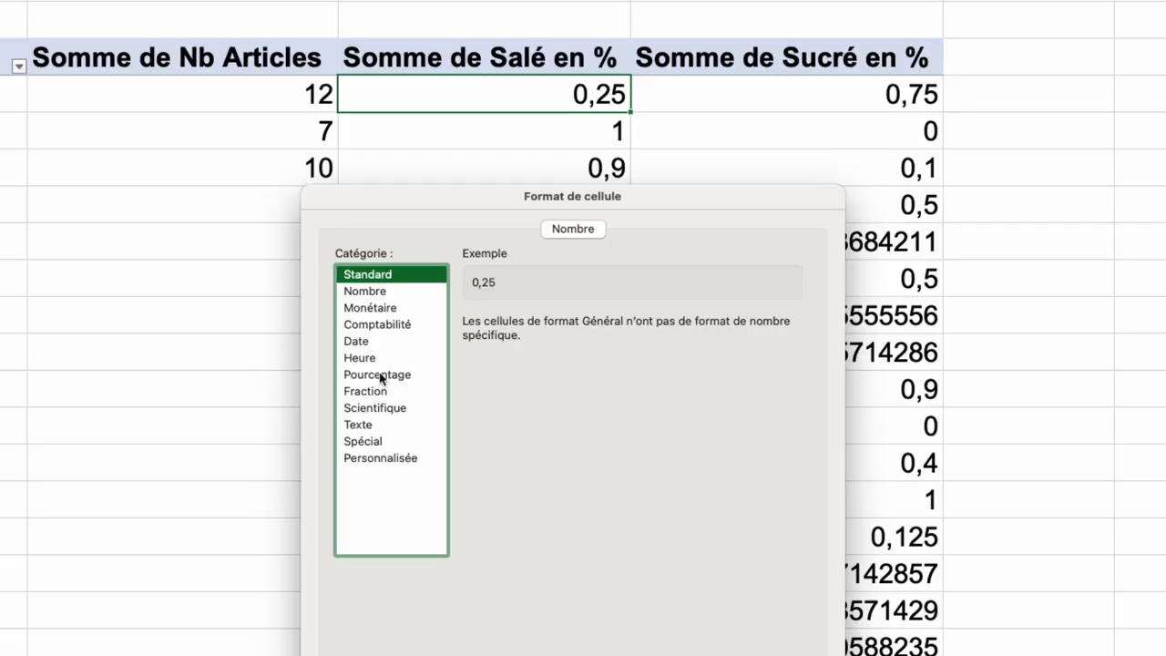
{"action": "left_click", "coordinate": [381, 379]}
{"action": "left_click", "coordinate": [632, 327]}
{"action": "left_click", "coordinate": [631, 327]}
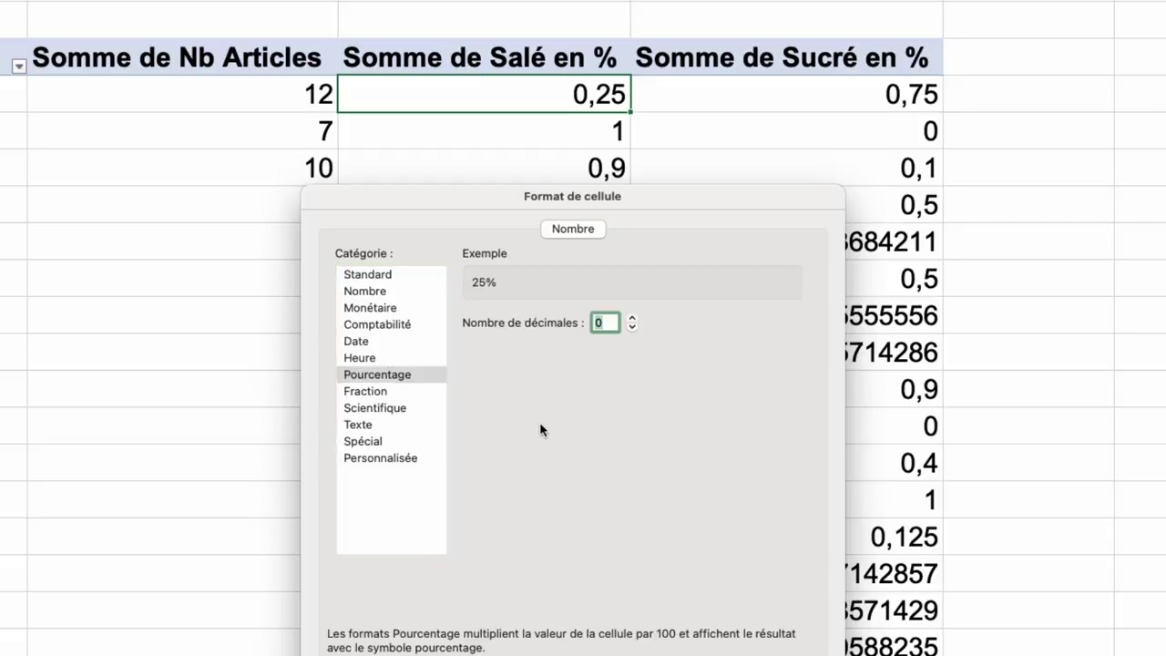
{"action": "left_click", "coordinate": [782, 624]}
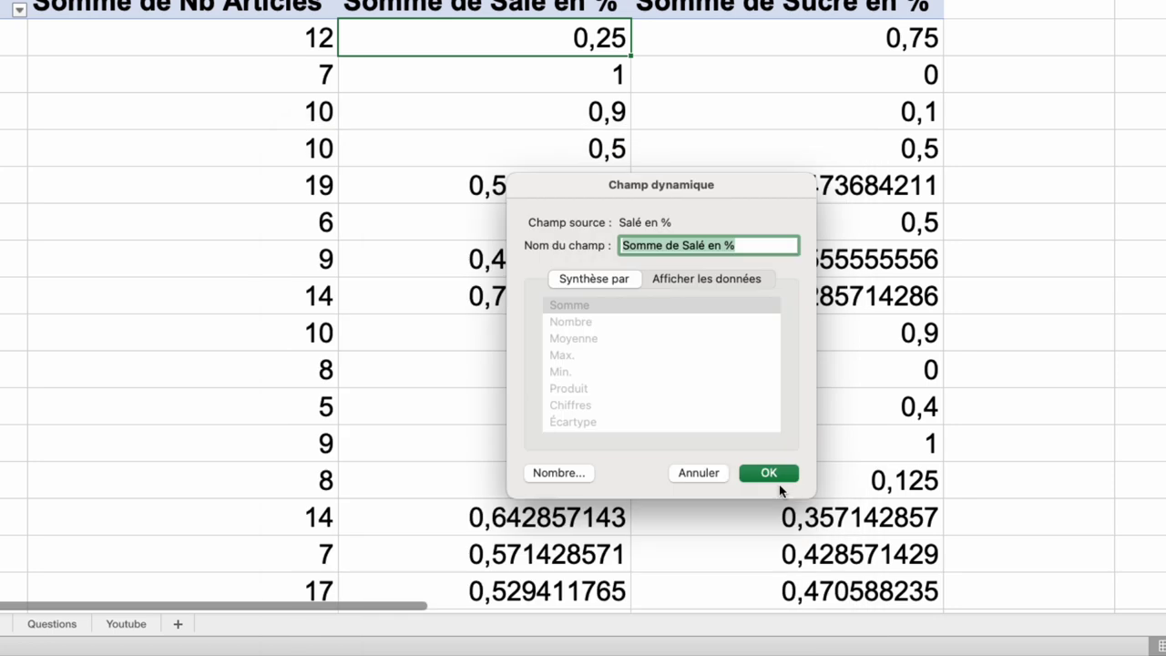
{"action": "left_click", "coordinate": [772, 474]}
Format the Sucré en % values as a percentage with 0 decimal places
{"action": "right_click", "coordinate": [777, 42]}
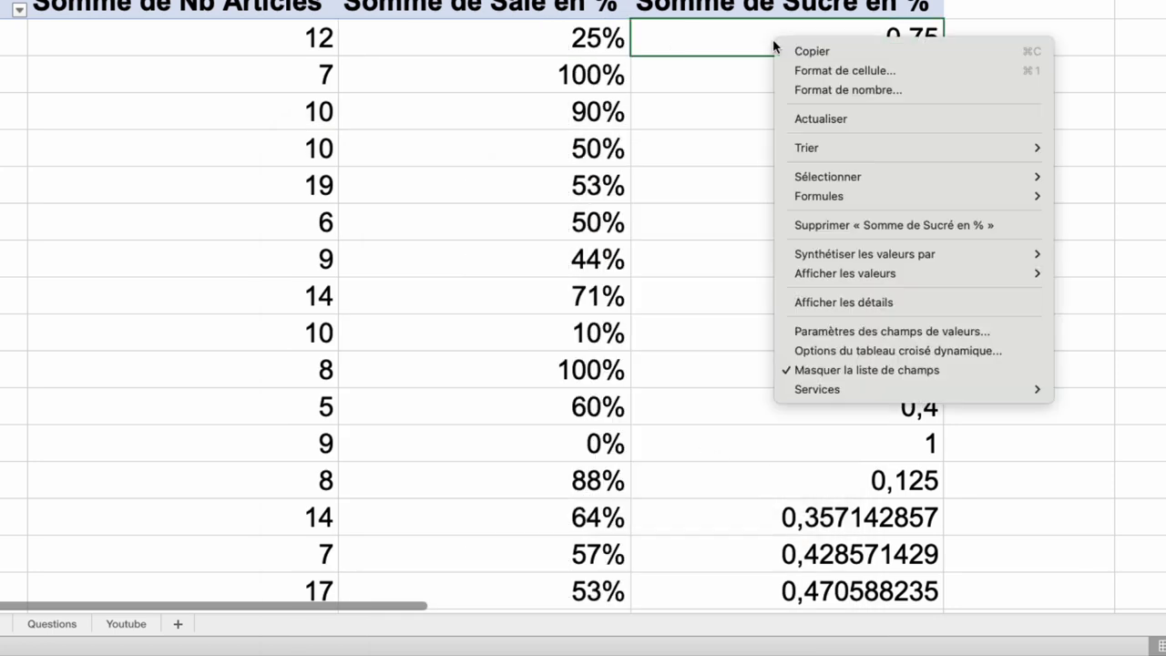
{"action": "left_click", "coordinate": [852, 332]}
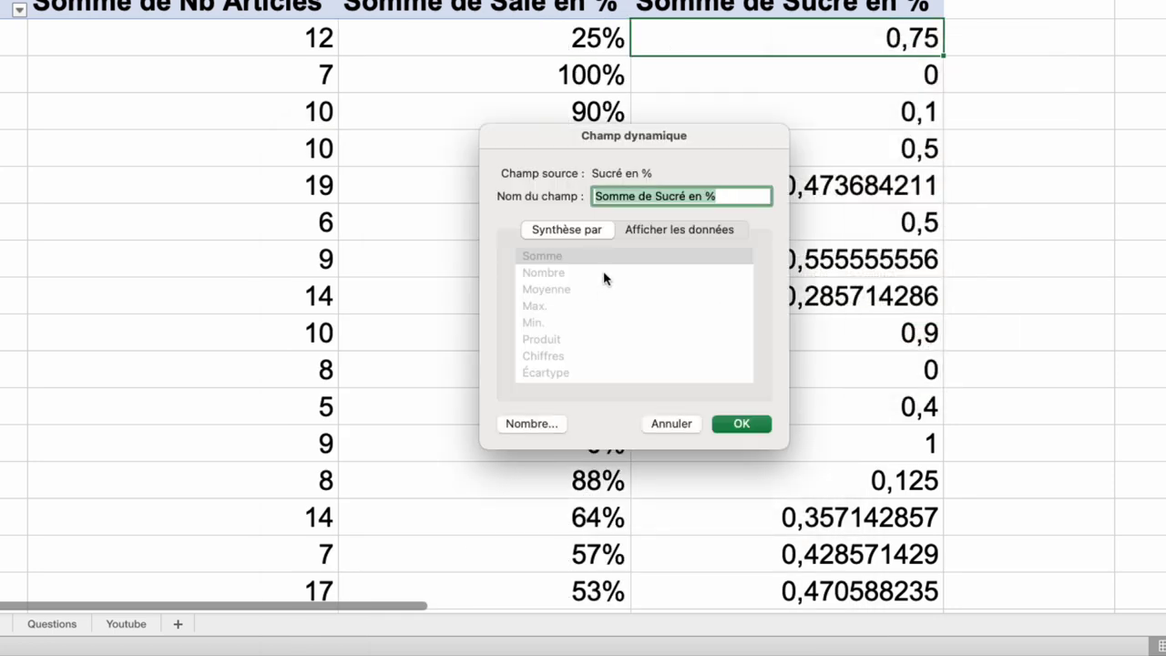
{"action": "left_click", "coordinate": [544, 421]}
{"action": "left_click", "coordinate": [352, 318]}
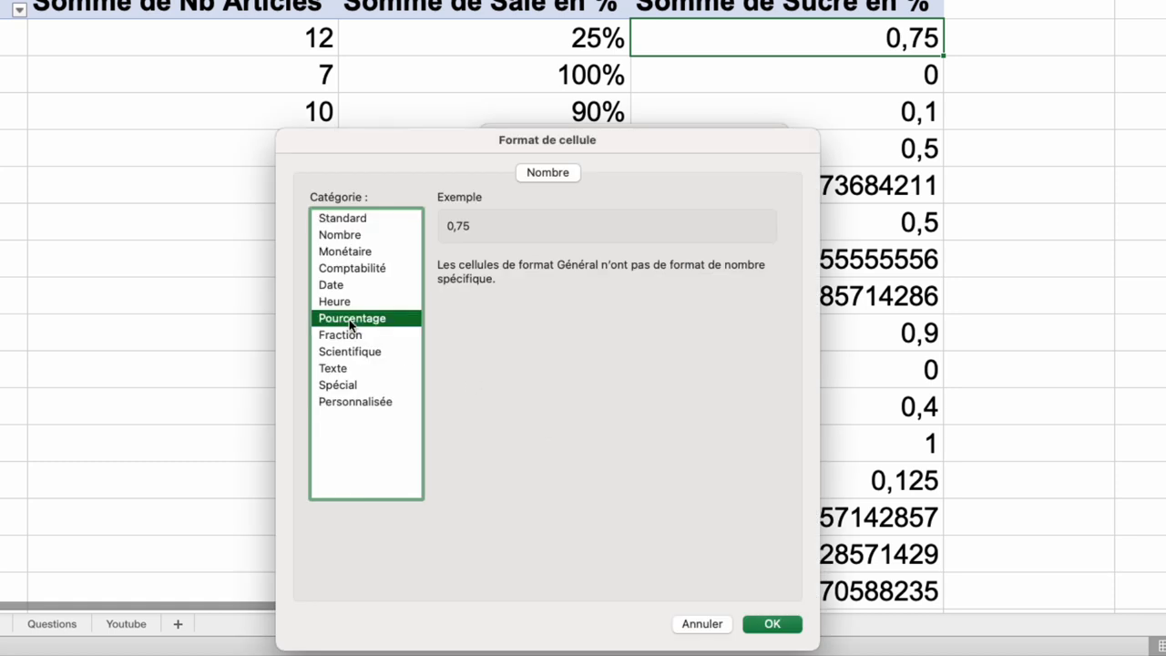
{"action": "left_click", "coordinate": [607, 270]}
{"action": "left_click", "coordinate": [607, 271]}
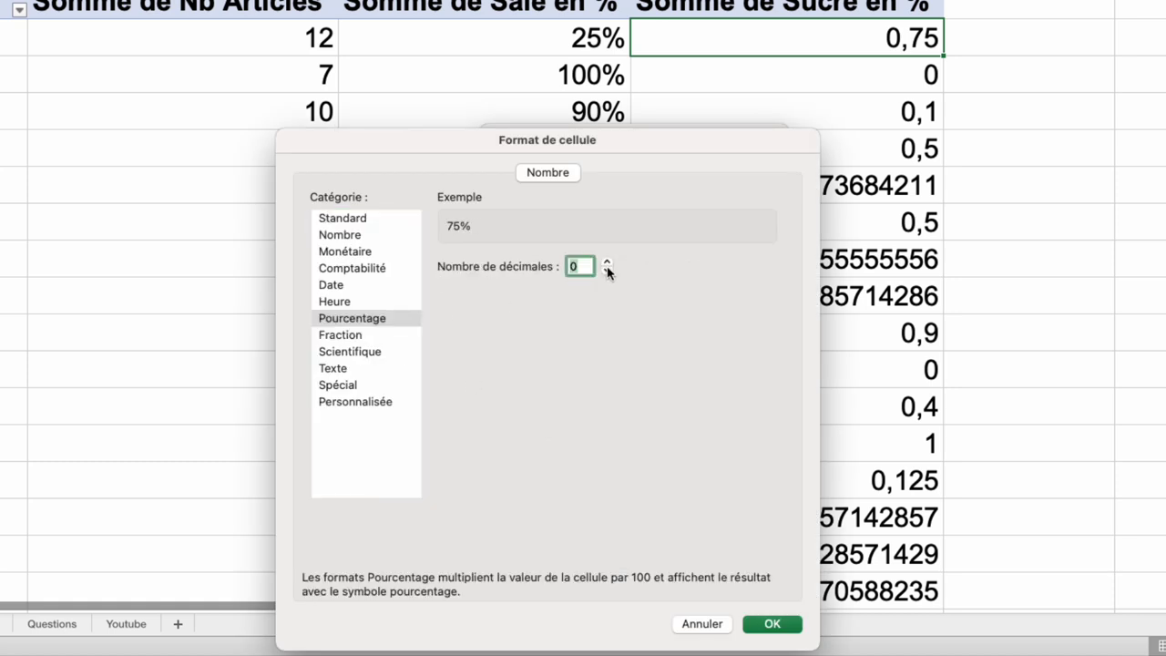
{"action": "left_click", "coordinate": [772, 624]}
{"action": "left_click", "coordinate": [742, 425]}
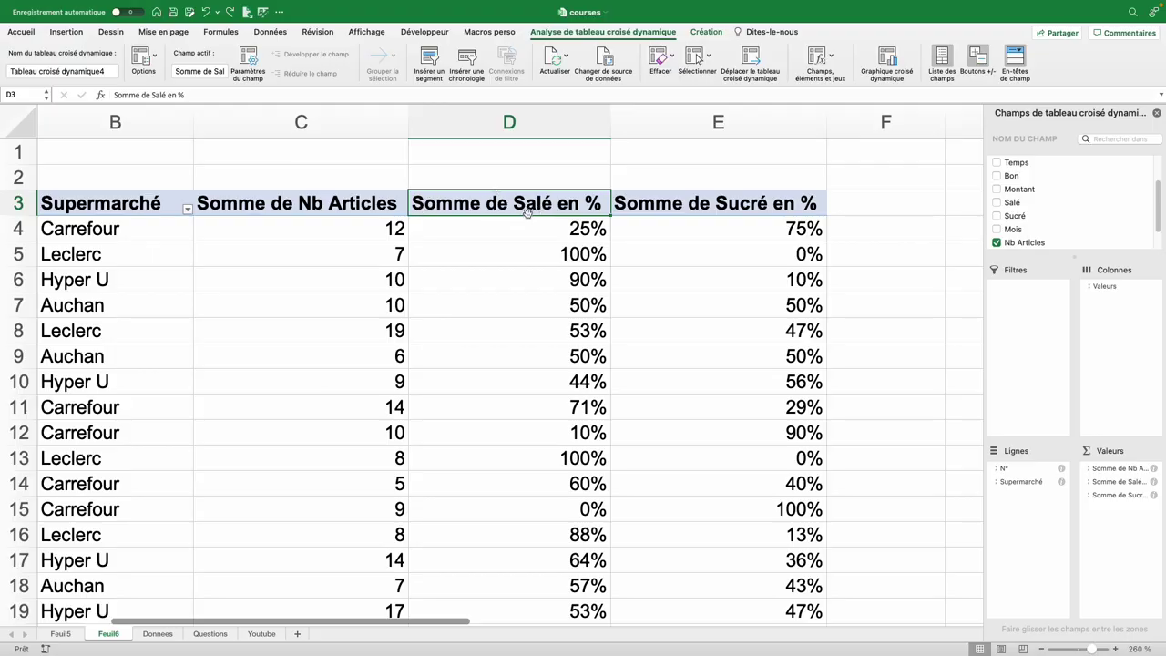
Rename the percentage column headers to % Salé and % Sucré, dismissing the duplicate-name alert
{"action": "scroll", "coordinate": [1025, 239], "scroll_direction": "down", "scroll_amount": 2}
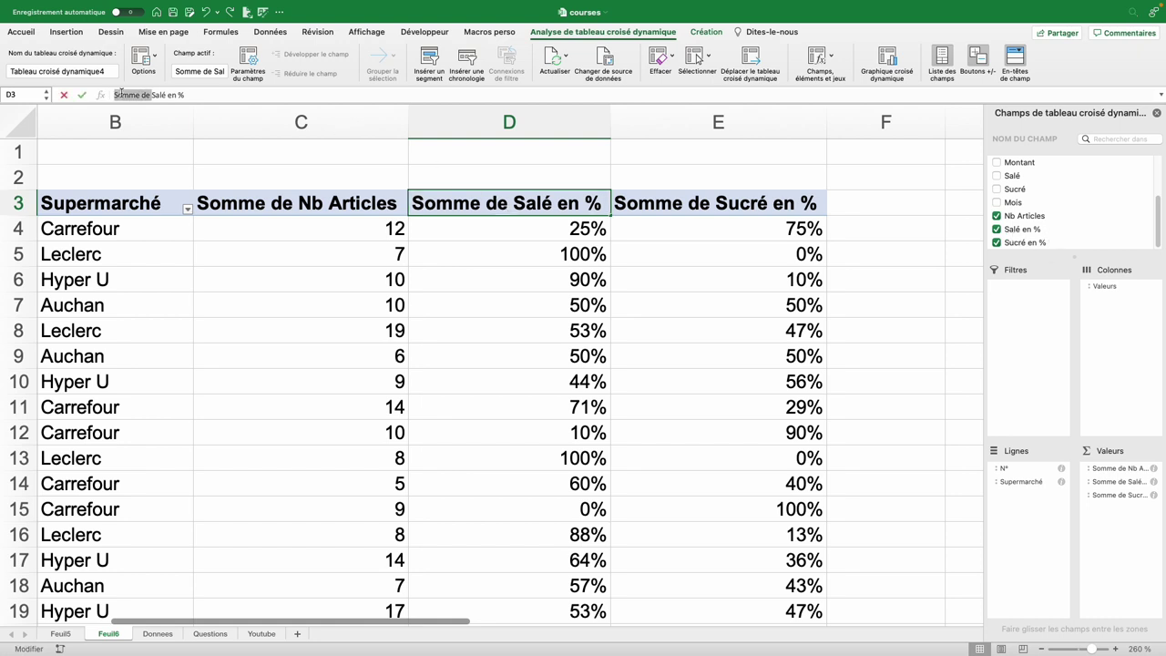
{"action": "type", "text": "Salé en %"}
{"action": "key", "text": "Return"}
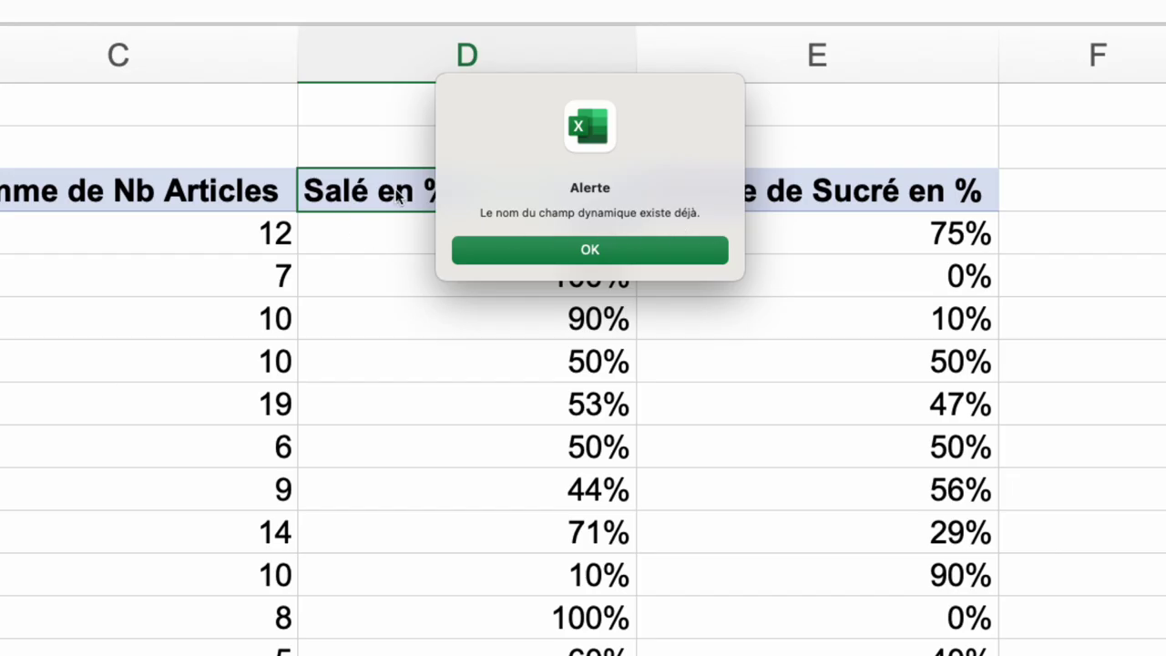
{"action": "left_click", "coordinate": [509, 250]}
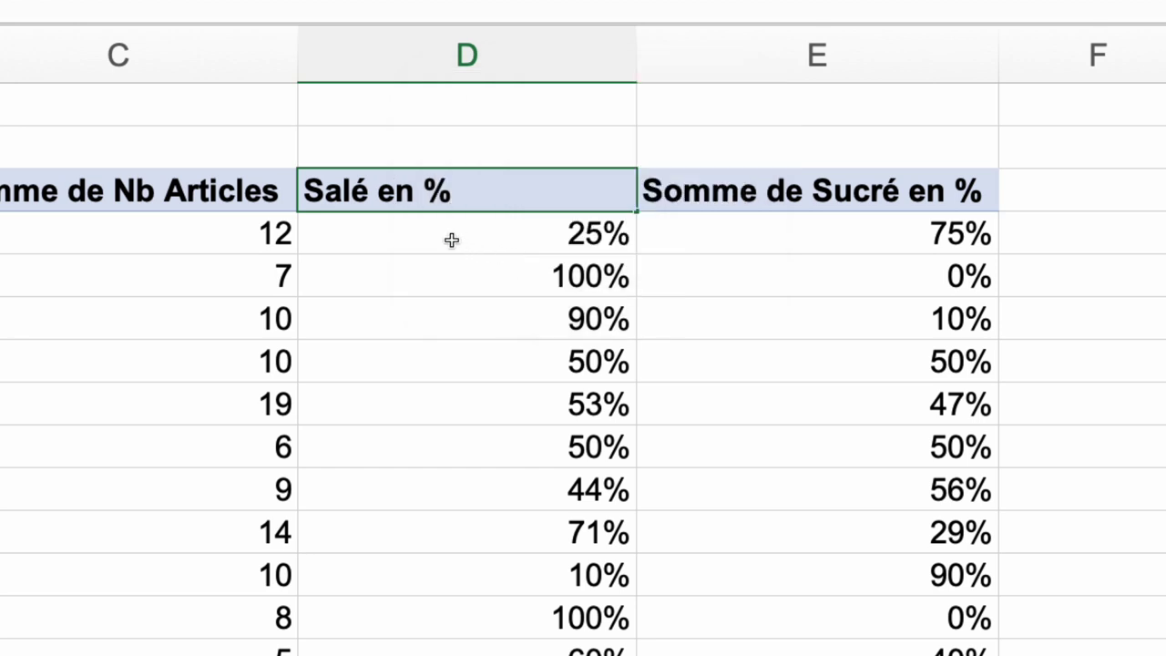
{"action": "type", "text": "% Salé"}
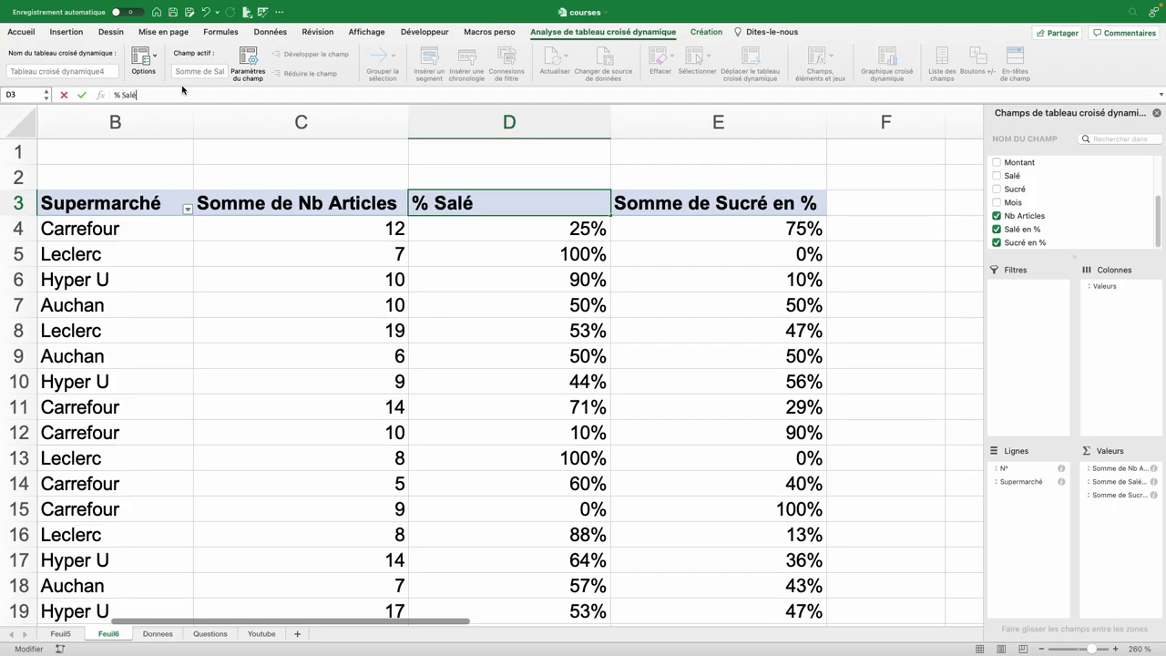
{"action": "key", "text": "Return"}
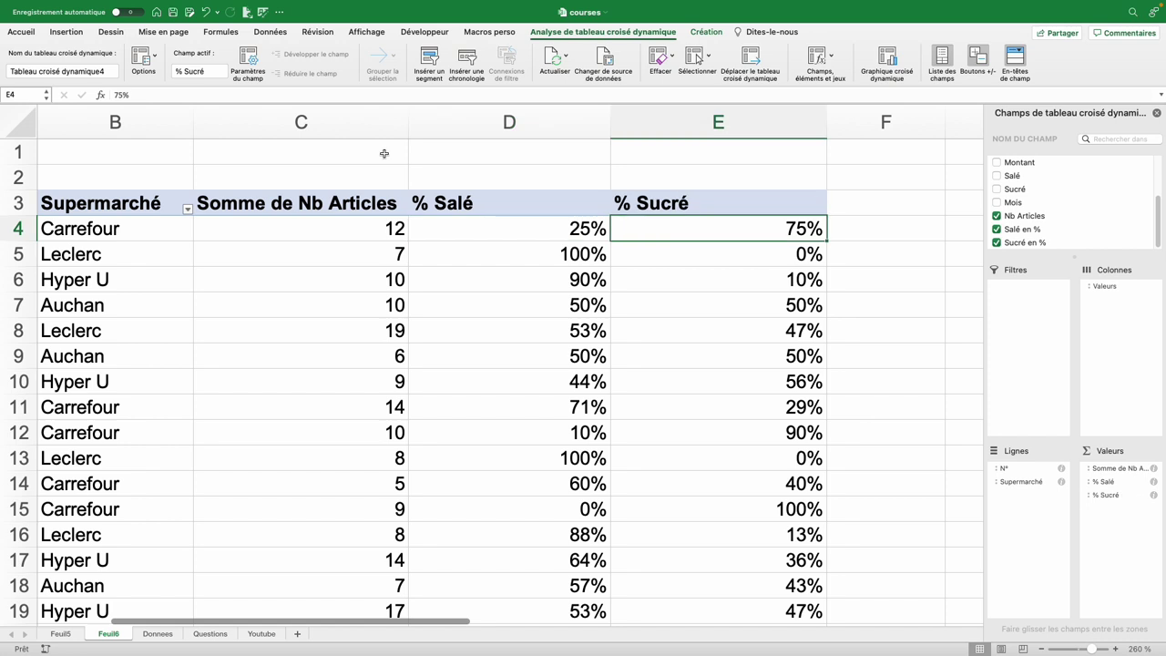
{"action": "left_click", "coordinate": [378, 244]}
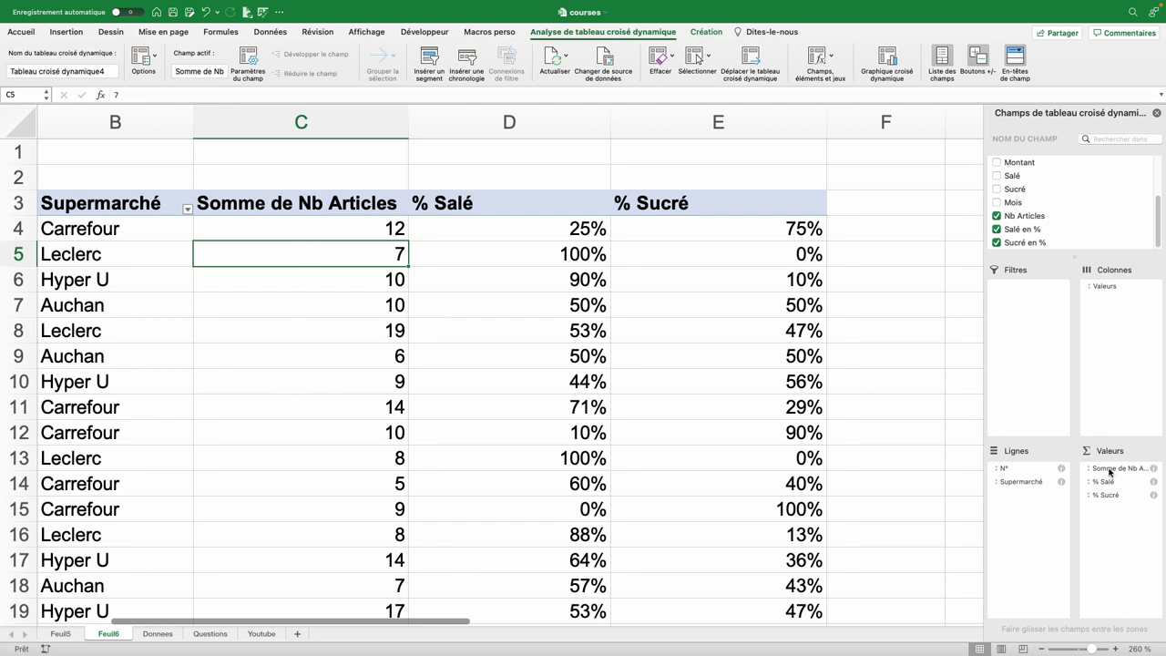
Remove Somme de Nb Articles from Values and N° from Rows, leaving Supermarché rows
{"action": "left_click_drag", "start_coordinate": [1111, 472], "coordinate": [1099, 191]}
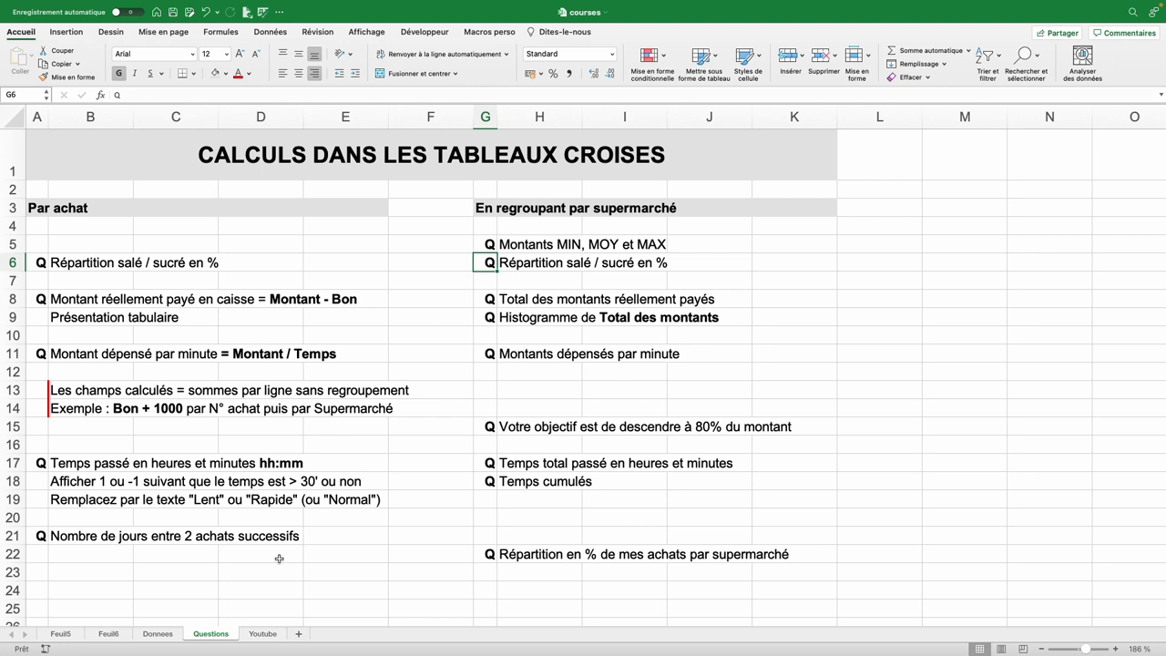
{"action": "left_click", "coordinate": [108, 633]}
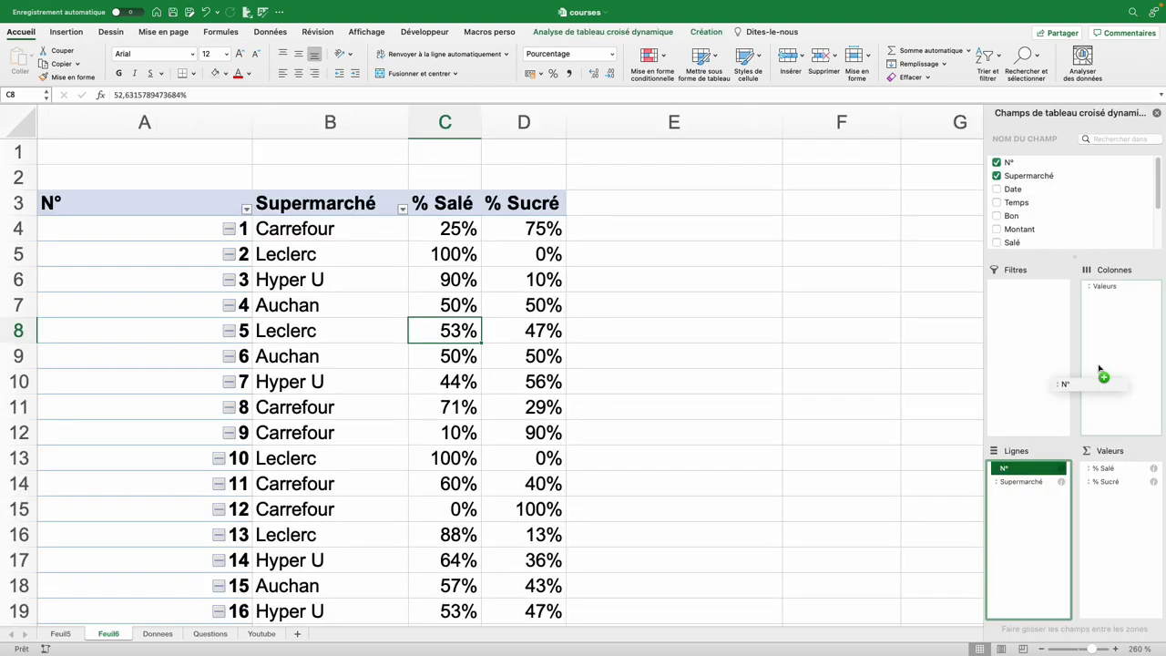
{"action": "left_click_drag", "start_coordinate": [1007, 472], "coordinate": [1022, 226]}
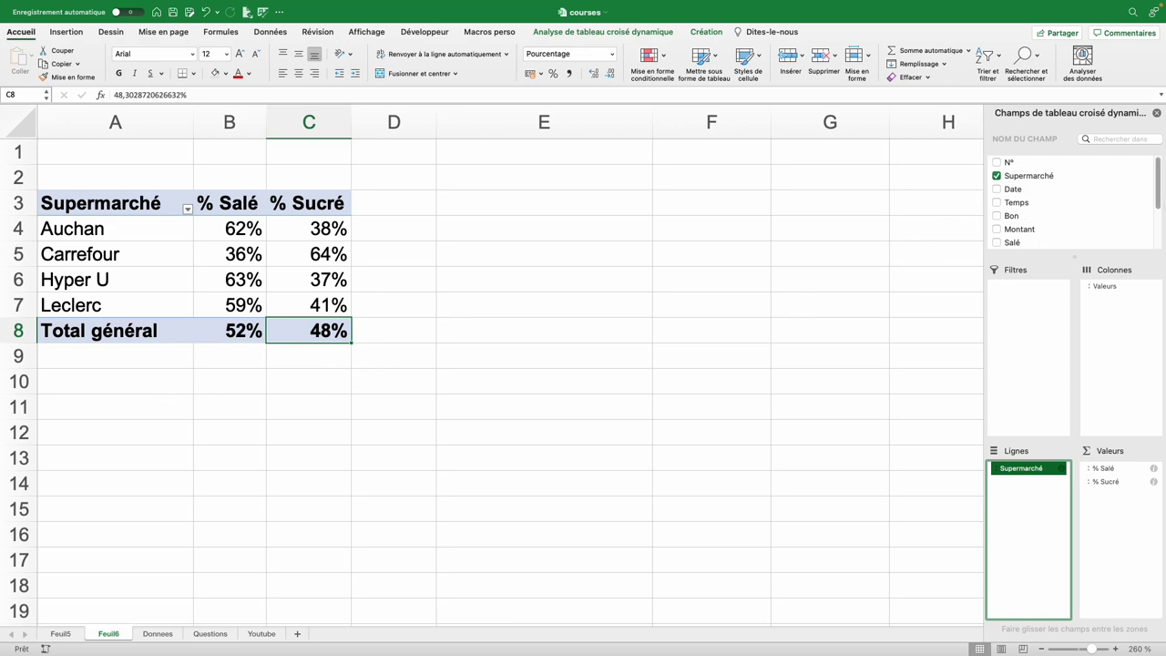
Add Salé and Sucré sums to Values and nest each receipt N° under its supermarket
{"action": "scroll", "coordinate": [1160, 201], "scroll_direction": "down", "scroll_amount": 3}
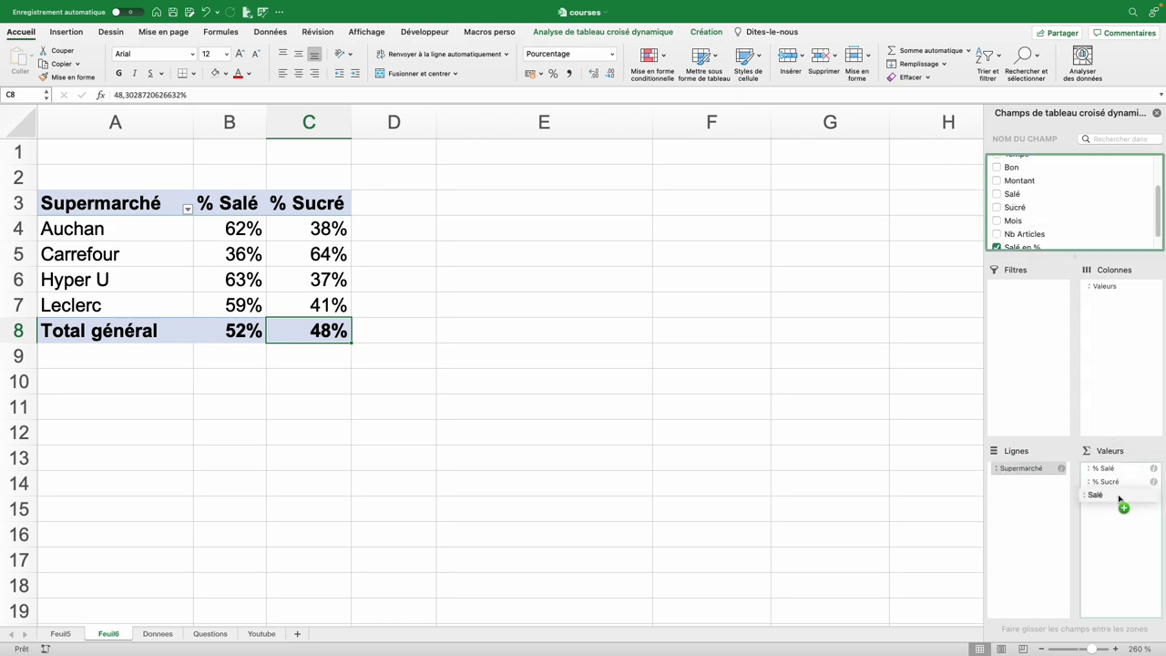
{"action": "left_click_drag", "start_coordinate": [1013, 194], "coordinate": [1110, 481]}
{"action": "left_click_drag", "start_coordinate": [1015, 207], "coordinate": [1124, 522]}
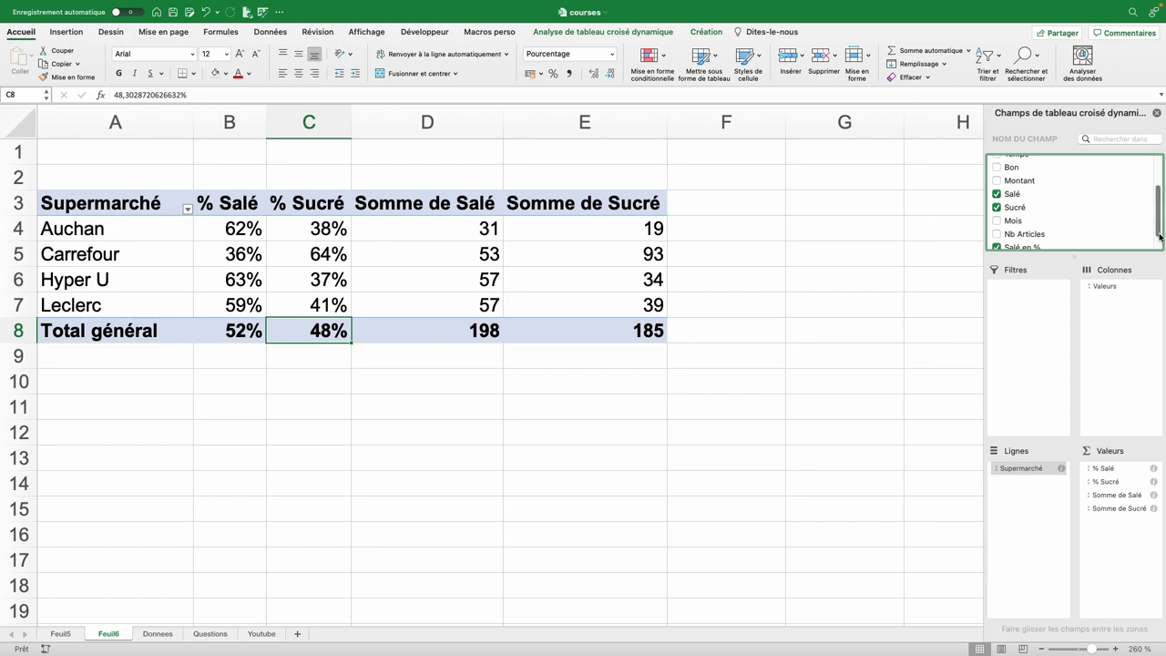
{"action": "scroll", "coordinate": [1160, 200], "scroll_direction": "up", "scroll_amount": 3}
{"action": "left_click_drag", "start_coordinate": [1009, 162], "coordinate": [1010, 465]}
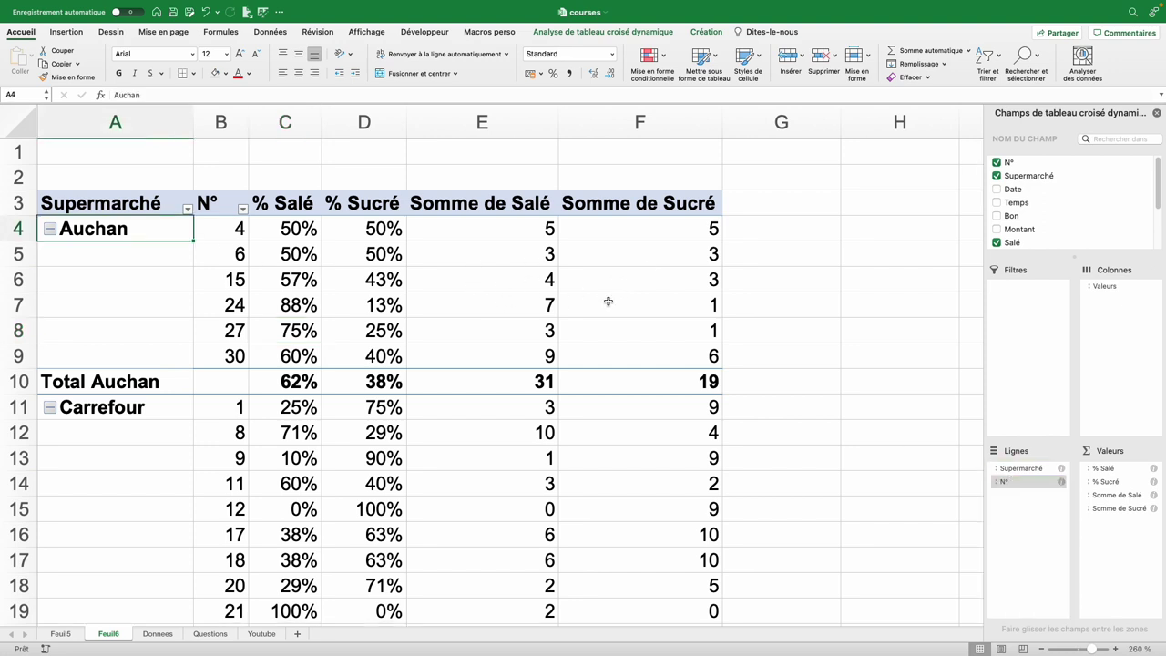
Inspect Auchan's Salé and Sucré sums and percentages, including totals 31 and 19
{"action": "left_click", "coordinate": [532, 261]}
{"action": "left_click", "coordinate": [616, 261]}
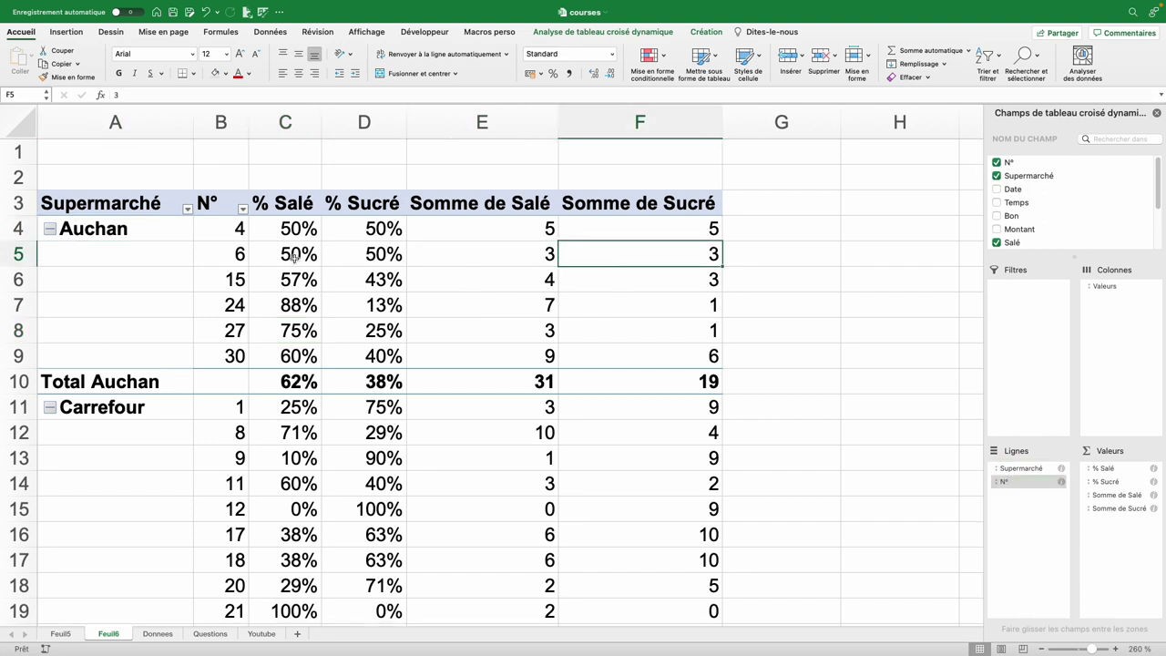
{"action": "left_click_drag", "start_coordinate": [293, 258], "coordinate": [377, 255]}
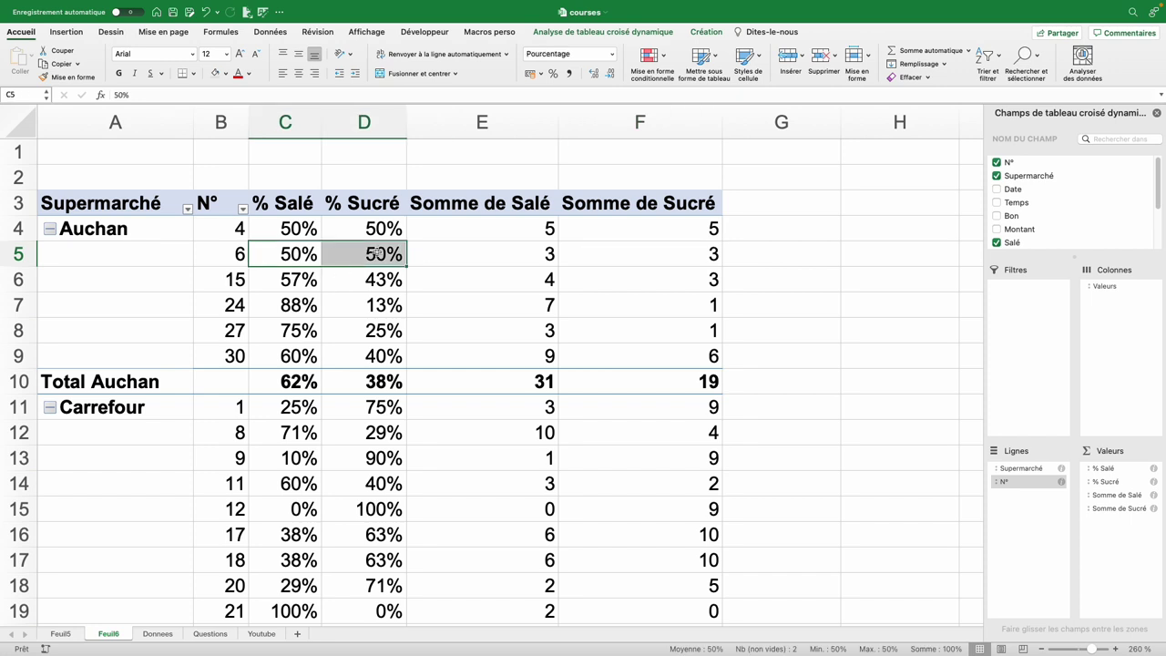
{"action": "left_click_drag", "start_coordinate": [293, 381], "coordinate": [378, 380]}
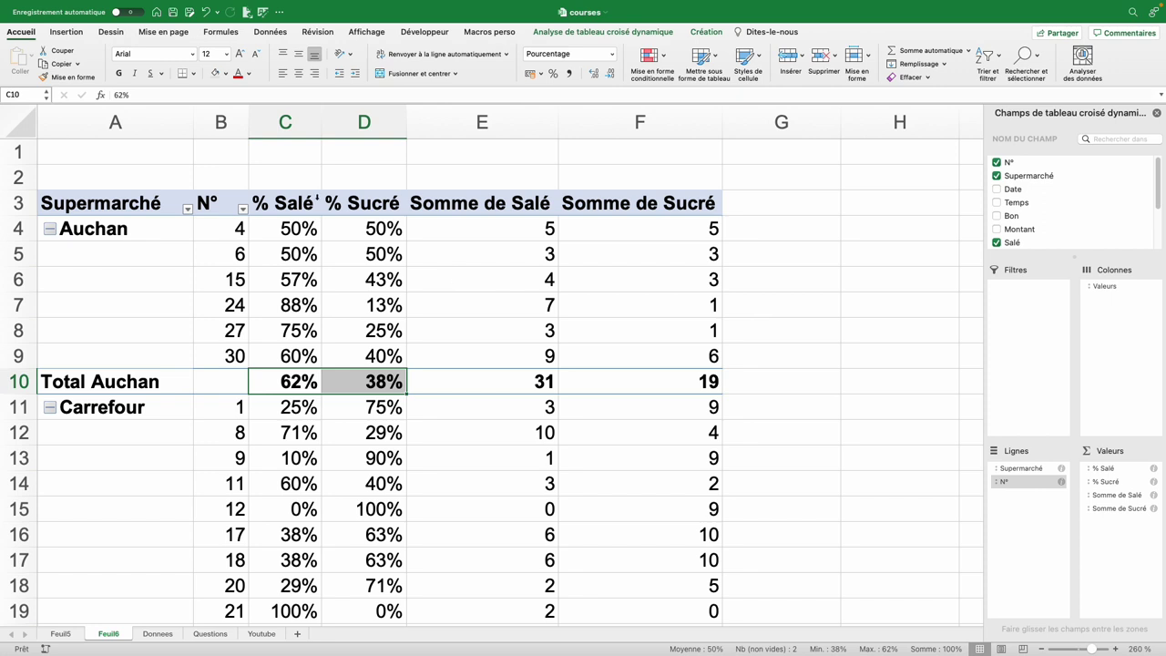
{"action": "left_click", "coordinate": [135, 227]}
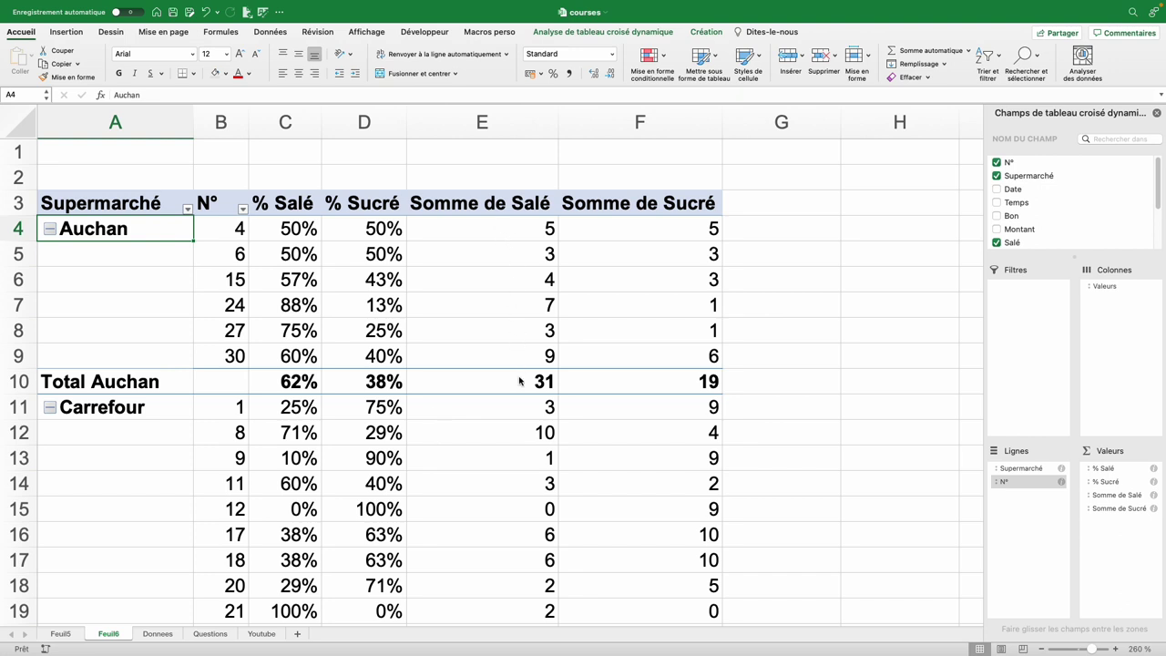
{"action": "left_click", "coordinate": [533, 235]}
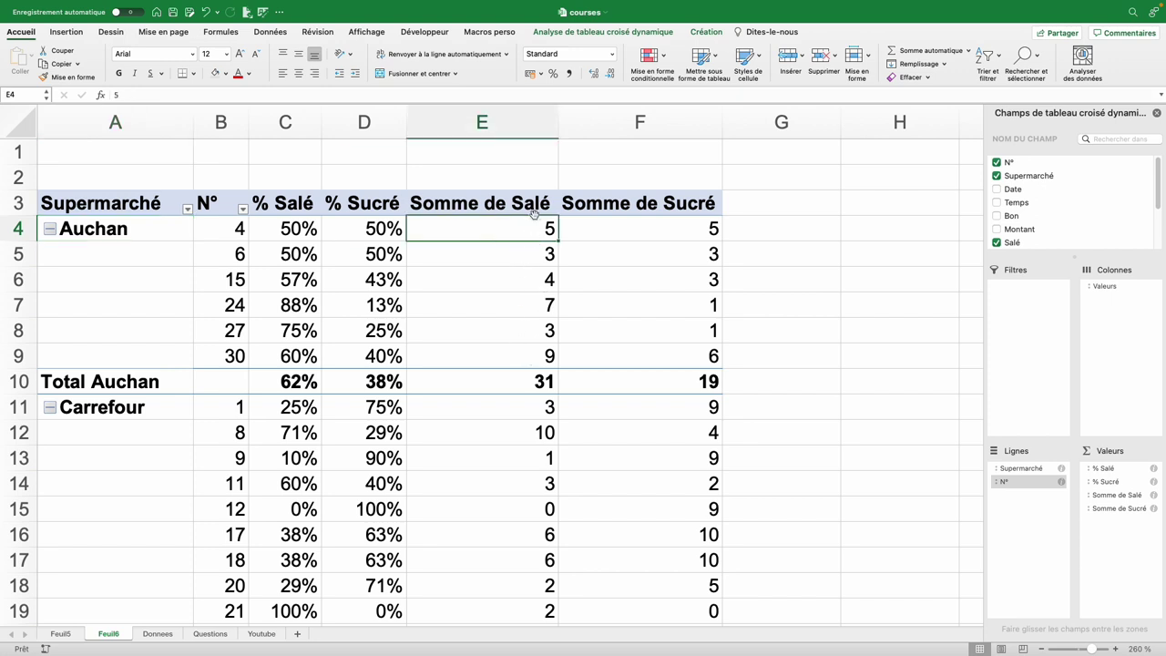
{"action": "left_click_drag", "start_coordinate": [677, 233], "coordinate": [672, 354]}
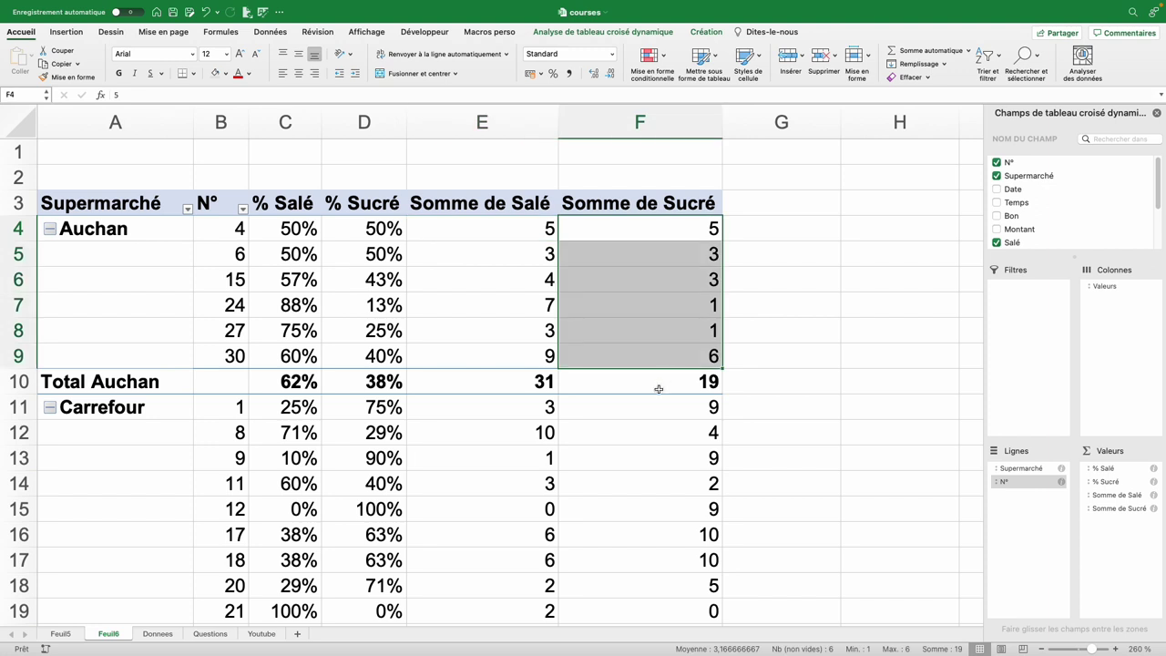
{"action": "left_click", "coordinate": [689, 385]}
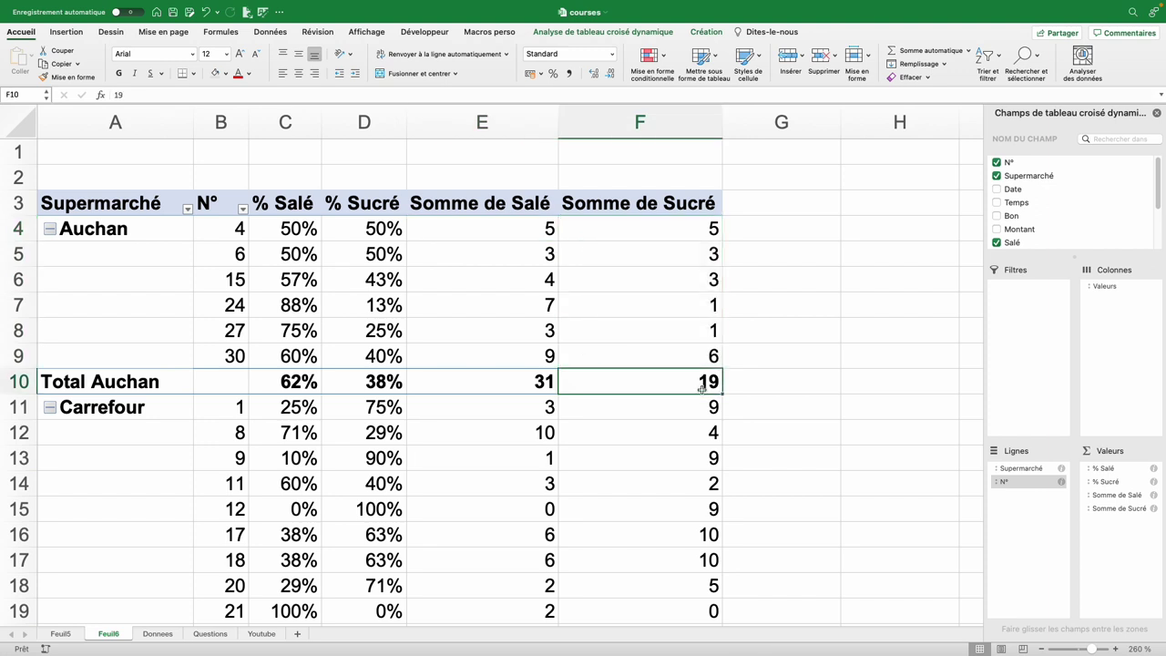
{"action": "left_click_drag", "start_coordinate": [296, 385], "coordinate": [369, 385]}
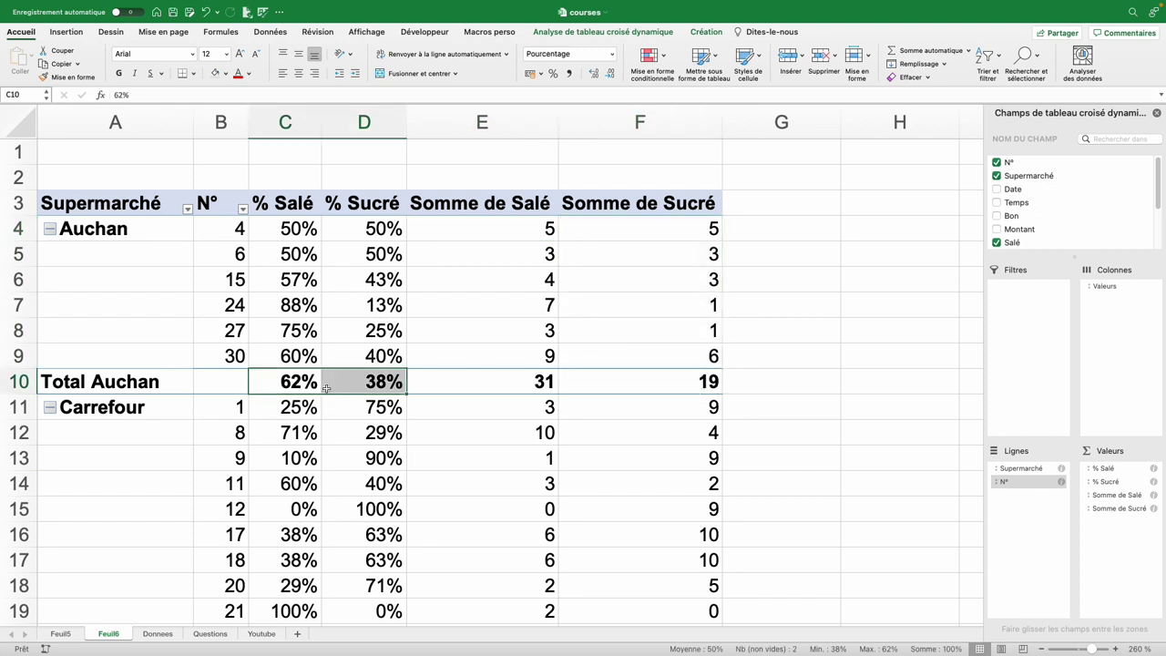
{"action": "left_click", "coordinate": [514, 386]}
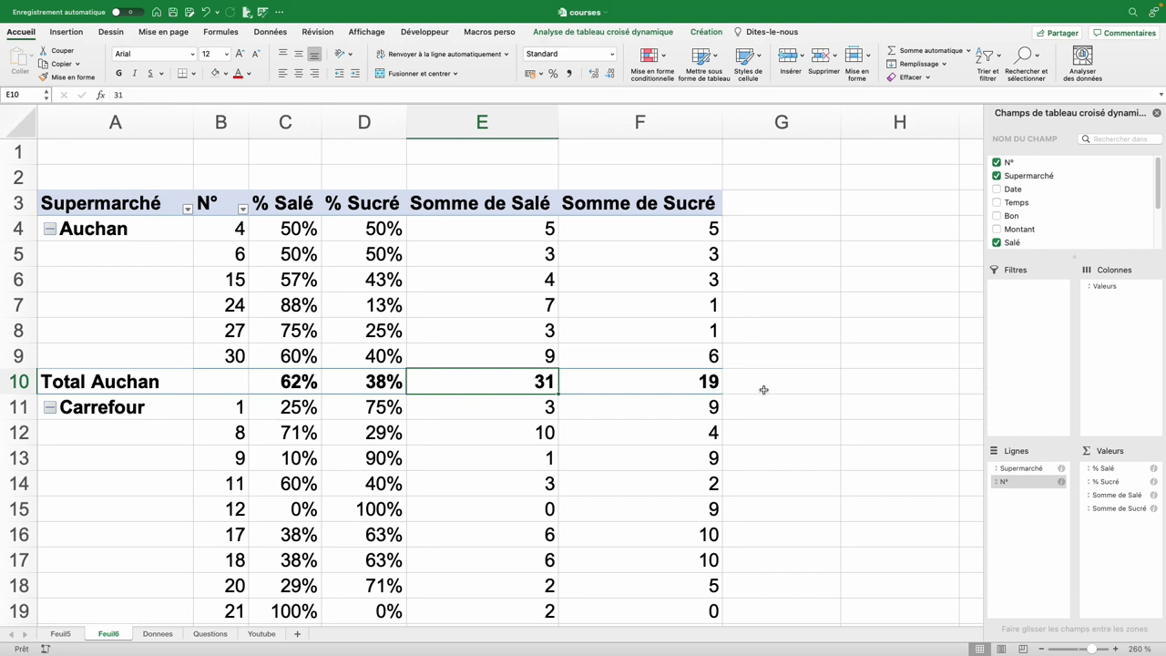
Enter the check formula =31/50 in cell H10
{"action": "left_click", "coordinate": [856, 382]}
{"action": "type", "text": "=31"}
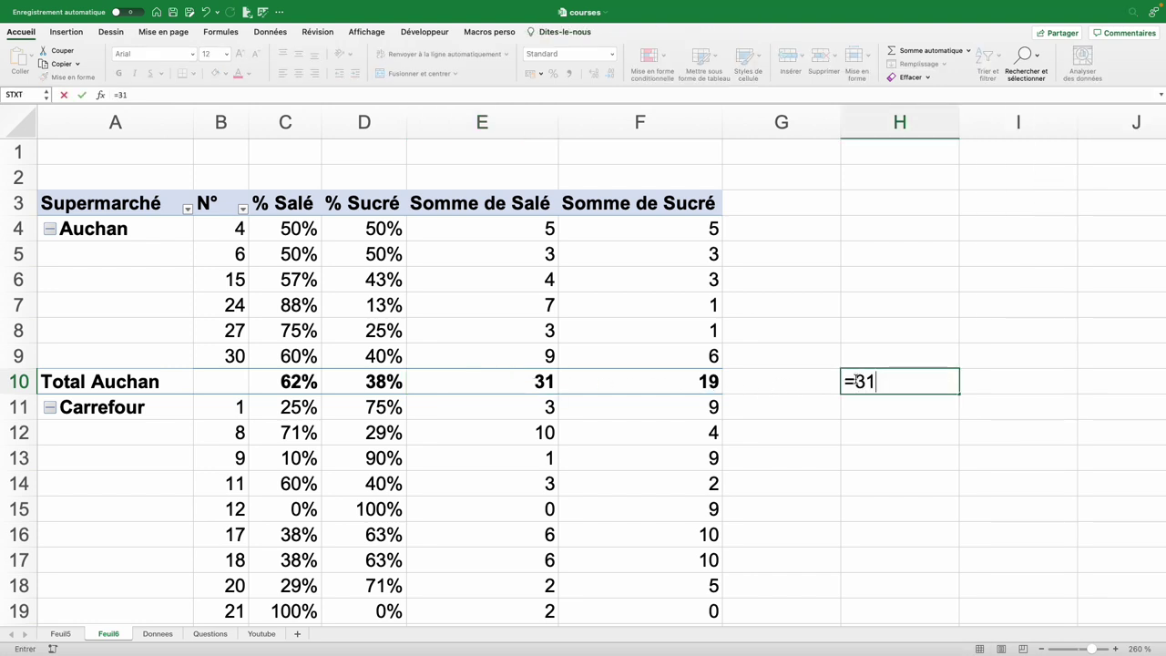
{"action": "type", "text": "/50"}
{"action": "key", "text": "Return"}
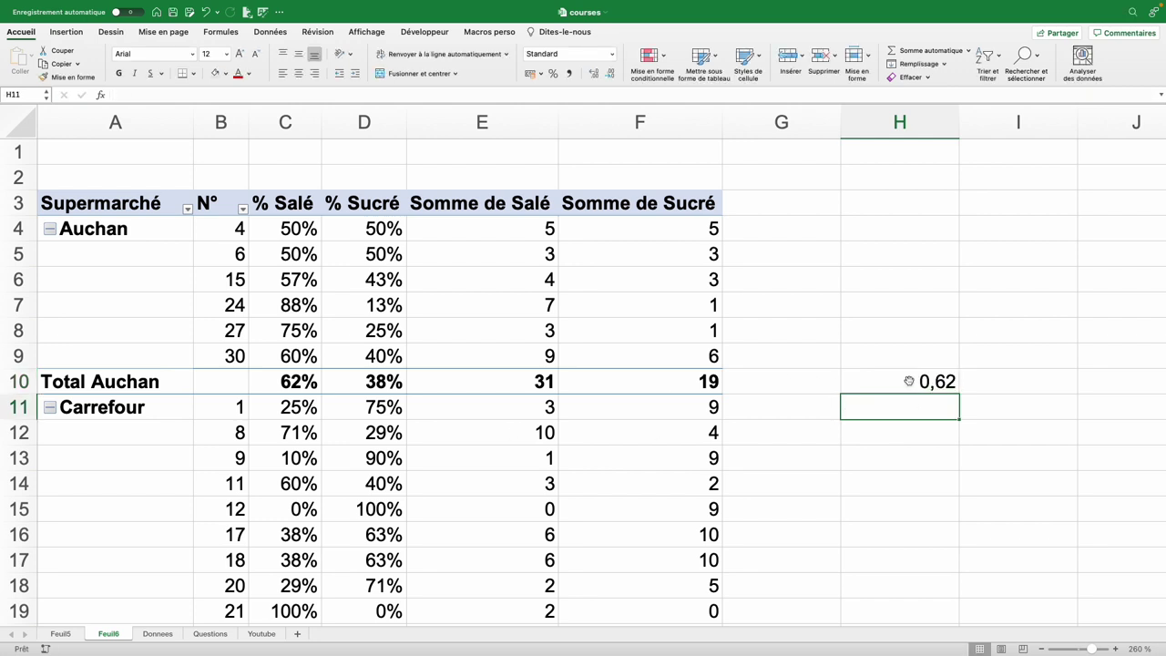
Remove N° from the Rows area so the pivot shows one row per supermarket
{"action": "left_click", "coordinate": [910, 382]}
{"action": "left_click", "coordinate": [664, 453]}
{"action": "left_click_drag", "start_coordinate": [1021, 481], "coordinate": [1070, 546]}
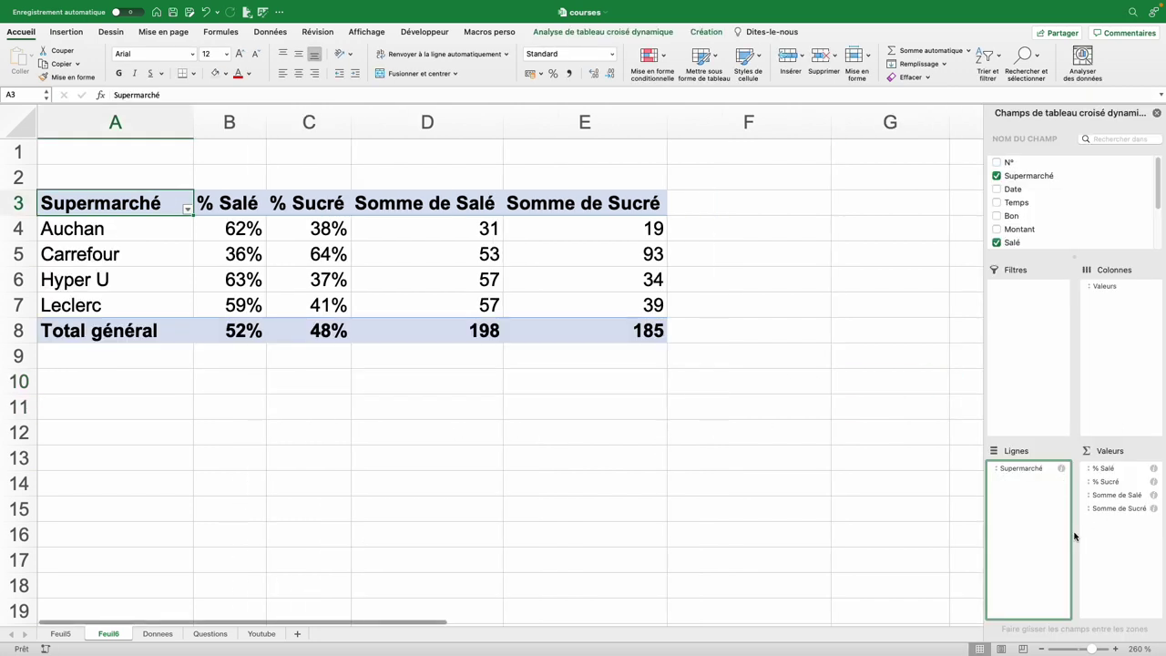
Remove Somme de Salé and Somme de Sucré from Values, then go to the Questions sheet
{"action": "left_click_drag", "start_coordinate": [1109, 501], "coordinate": [1088, 224]}
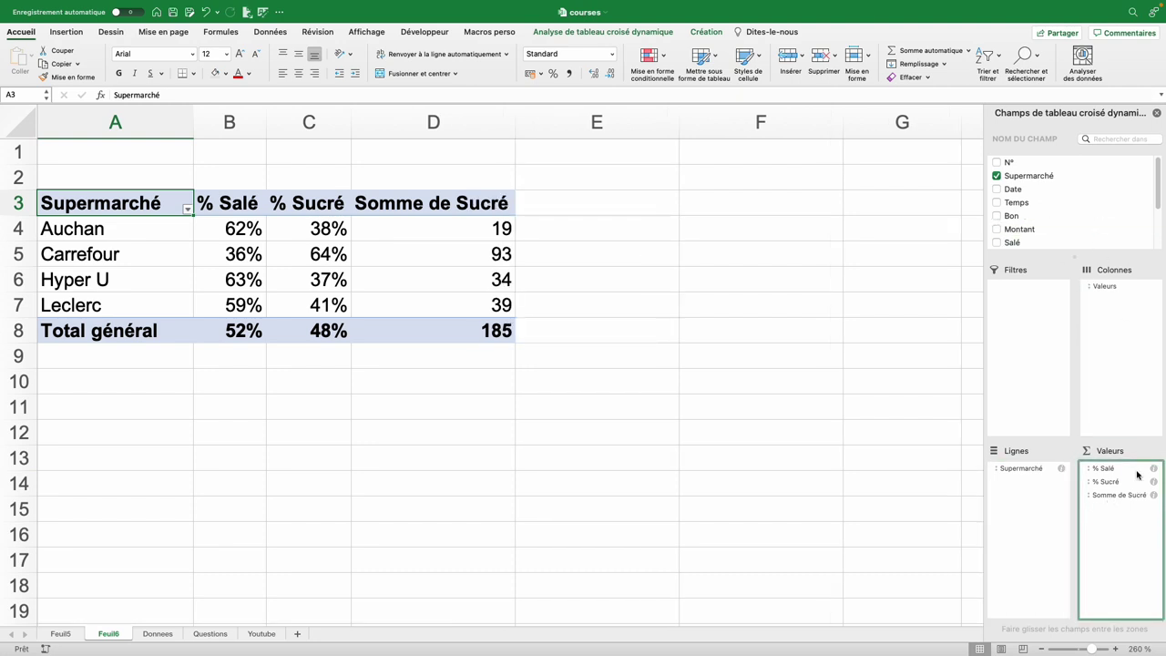
{"action": "left_click_drag", "start_coordinate": [1127, 497], "coordinate": [1121, 293]}
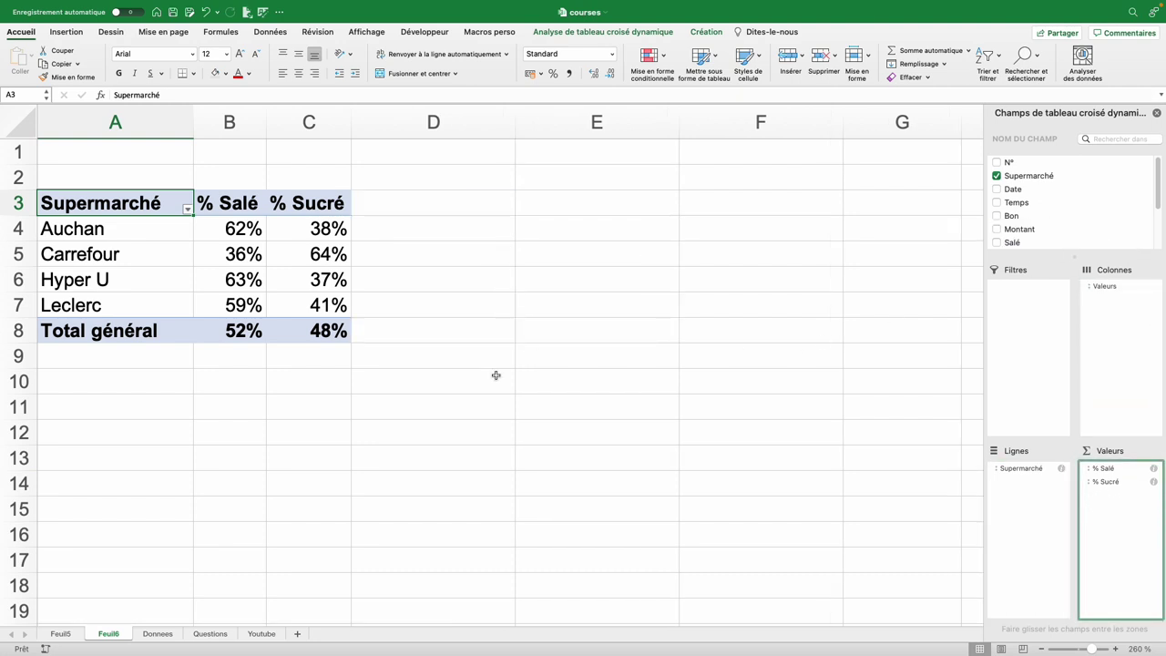
{"action": "left_click", "coordinate": [210, 634]}
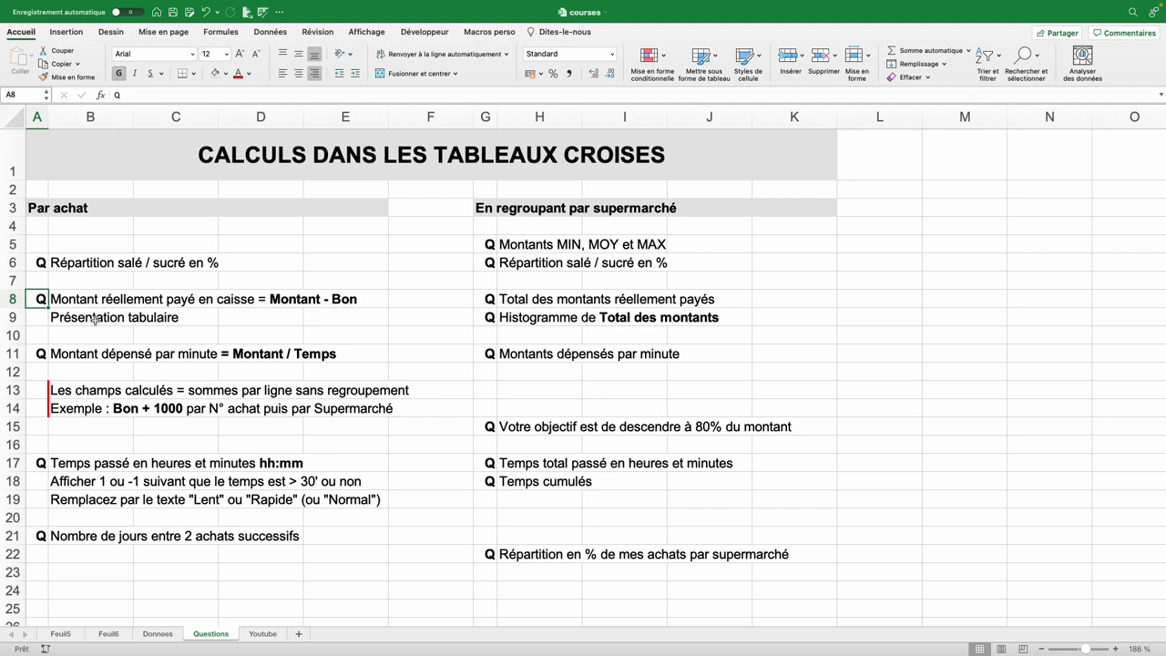
Build a new pivot on Feuil7 from the Donnees data with purchase N° as row labels
{"action": "key", "text": "ctrl+Page_Up"}
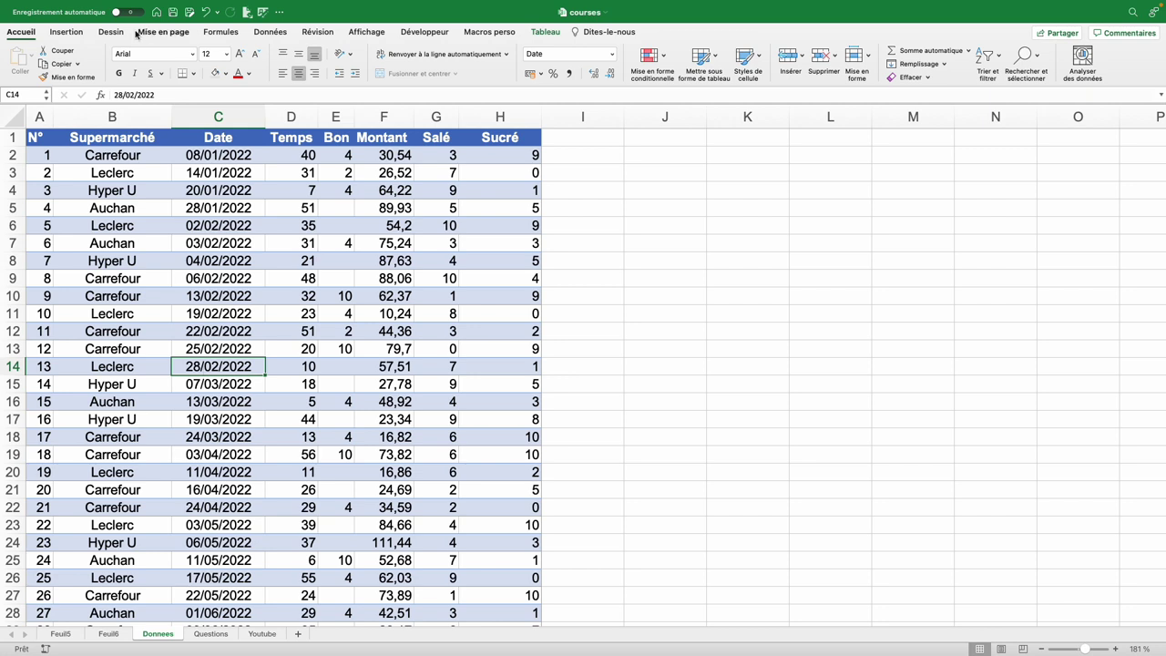
{"action": "left_click", "coordinate": [67, 32]}
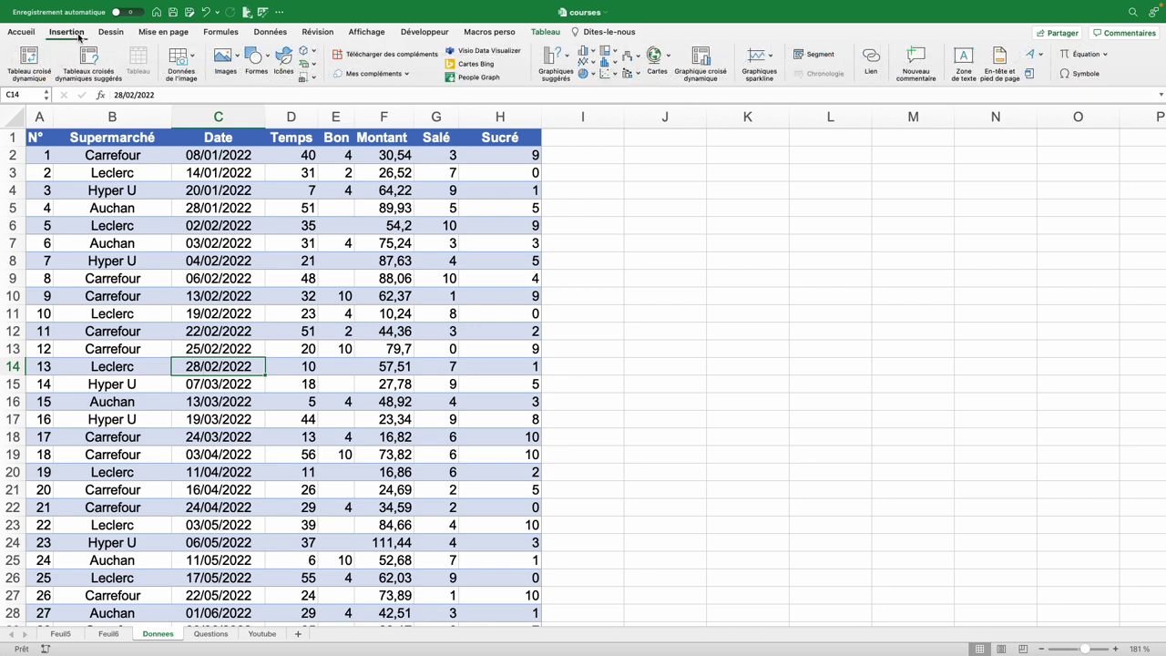
{"action": "left_click", "coordinate": [28, 61]}
{"action": "left_click", "coordinate": [697, 311]}
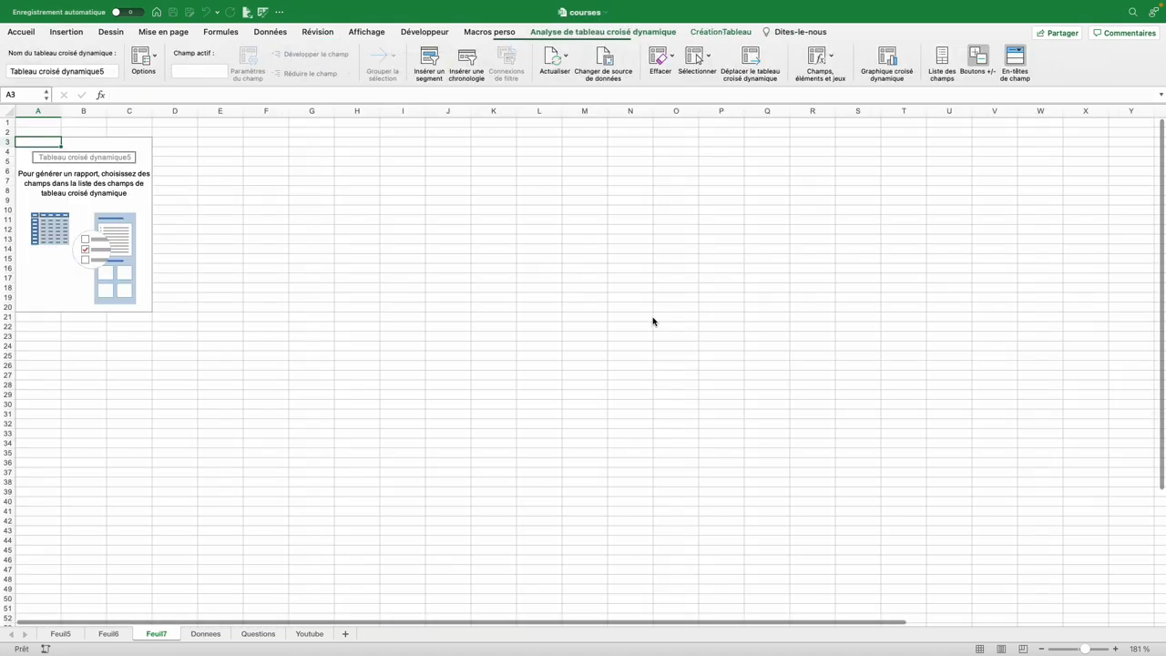
{"action": "left_click_drag", "start_coordinate": [1009, 163], "coordinate": [1041, 492]}
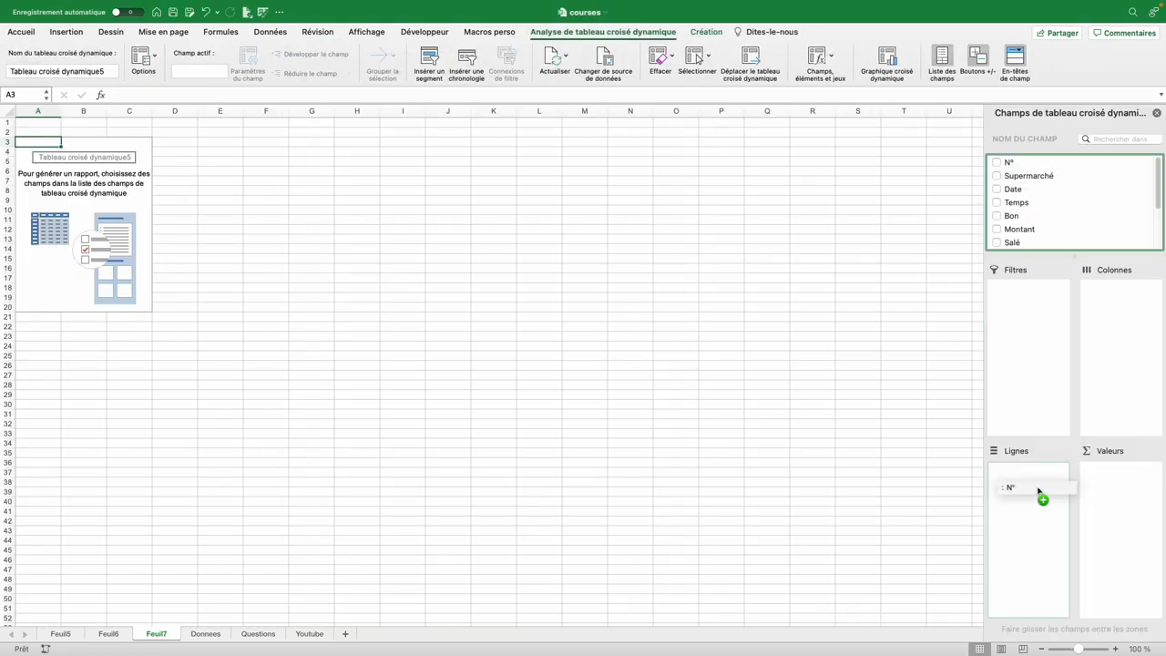
{"action": "scroll", "coordinate": [64, 311], "scroll_direction": "up", "scroll_amount": 5}
{"action": "left_click", "coordinate": [65, 311]}
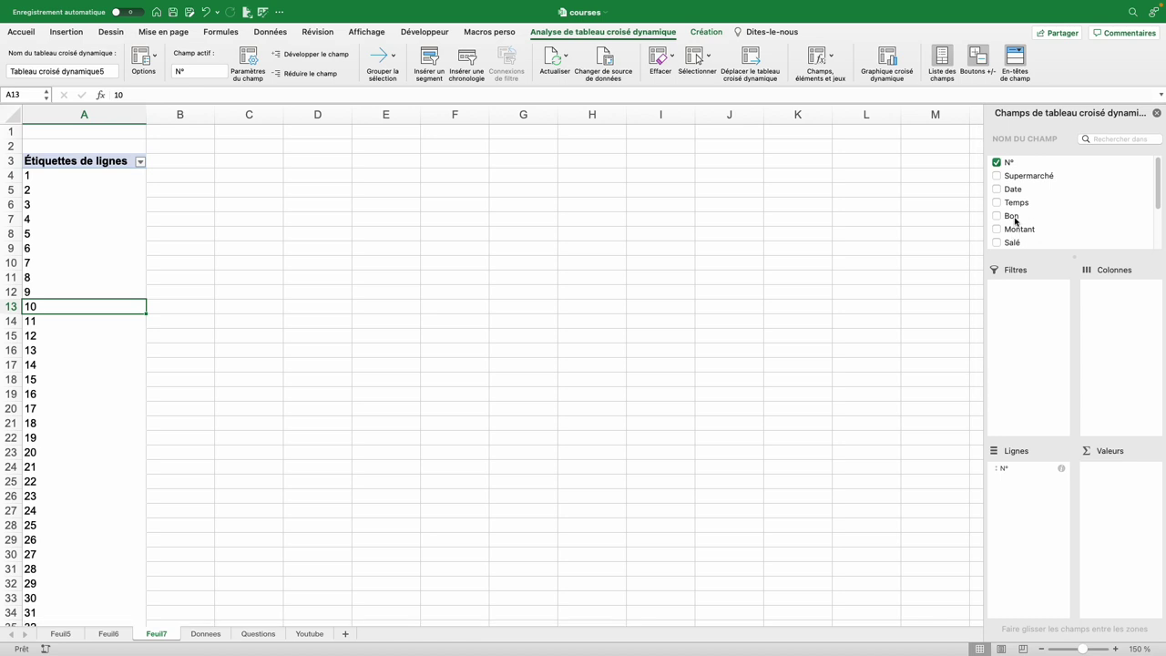
{"action": "left_click", "coordinate": [809, 74]}
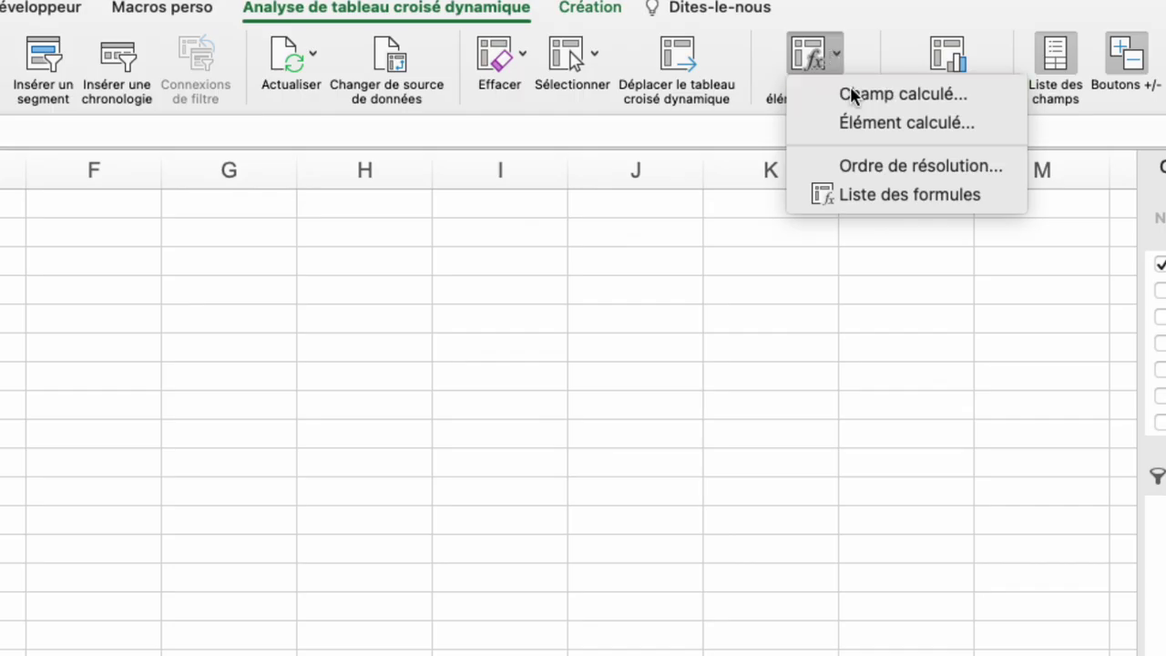
Add a calculated field Montant final = Montant - Bon, giving 26,54 for purchase 1
{"action": "left_click", "coordinate": [852, 96]}
{"action": "type", "text": "Monta"}
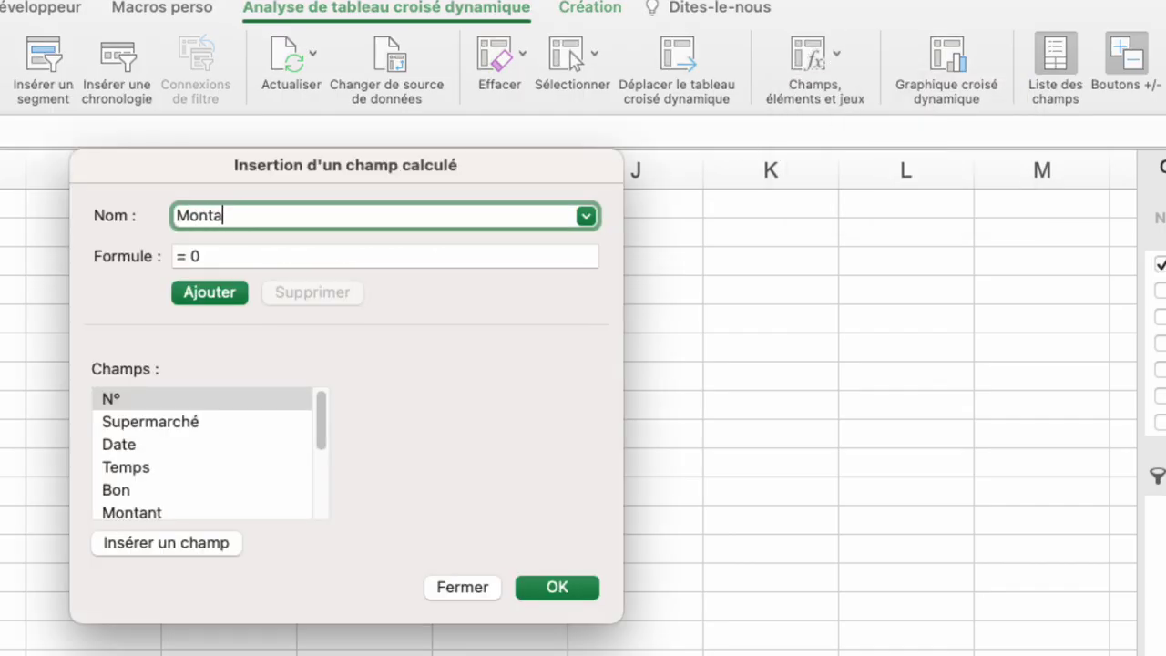
{"action": "type", "text": "nt final"}
{"action": "key", "text": "Tab"}
{"action": "left_click_drag", "start_coordinate": [324, 432], "coordinate": [323, 460]}
{"action": "left_click", "coordinate": [136, 470]}
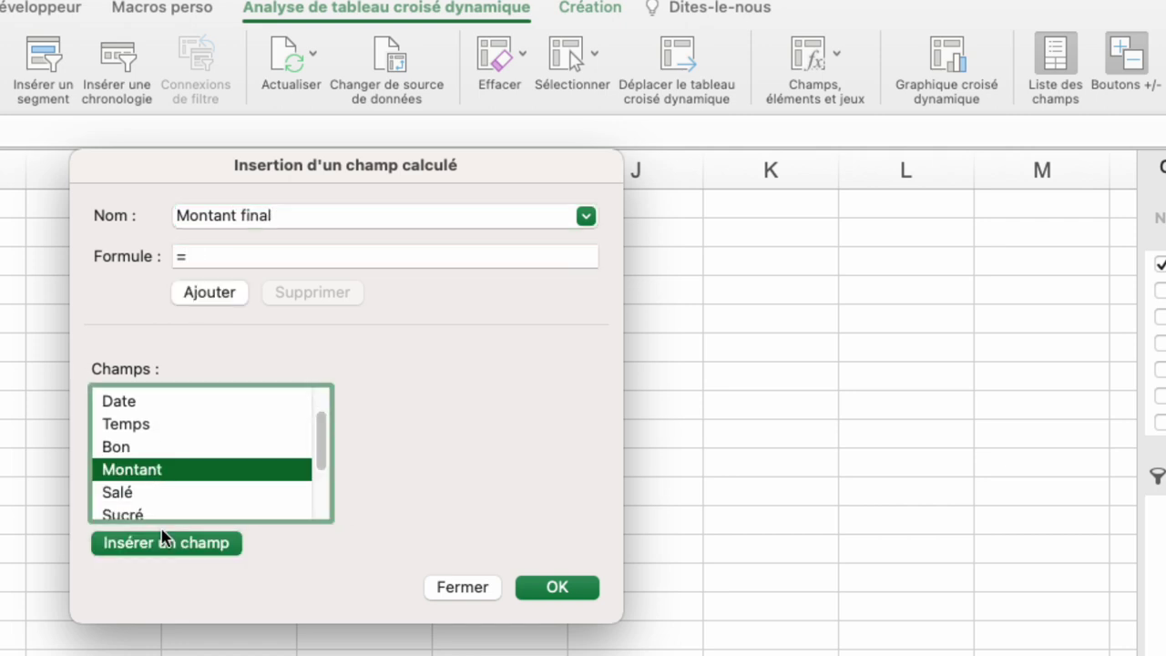
{"action": "left_click", "coordinate": [164, 543]}
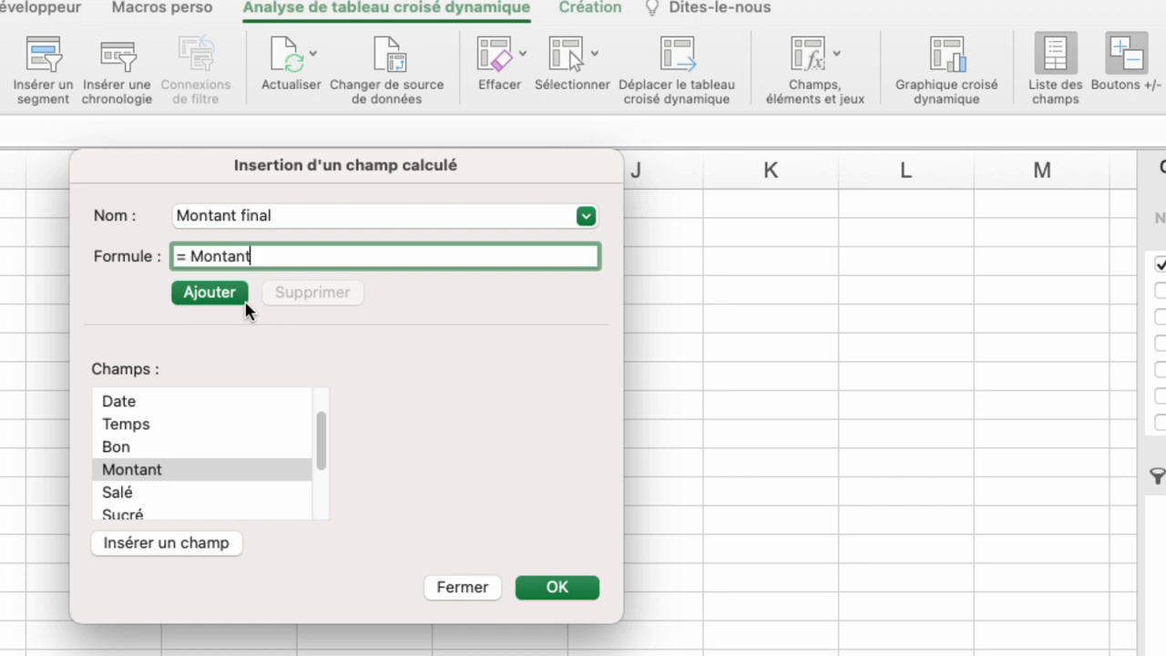
{"action": "type", "text": "-"}
{"action": "left_click", "coordinate": [135, 447]}
{"action": "left_click", "coordinate": [226, 550]}
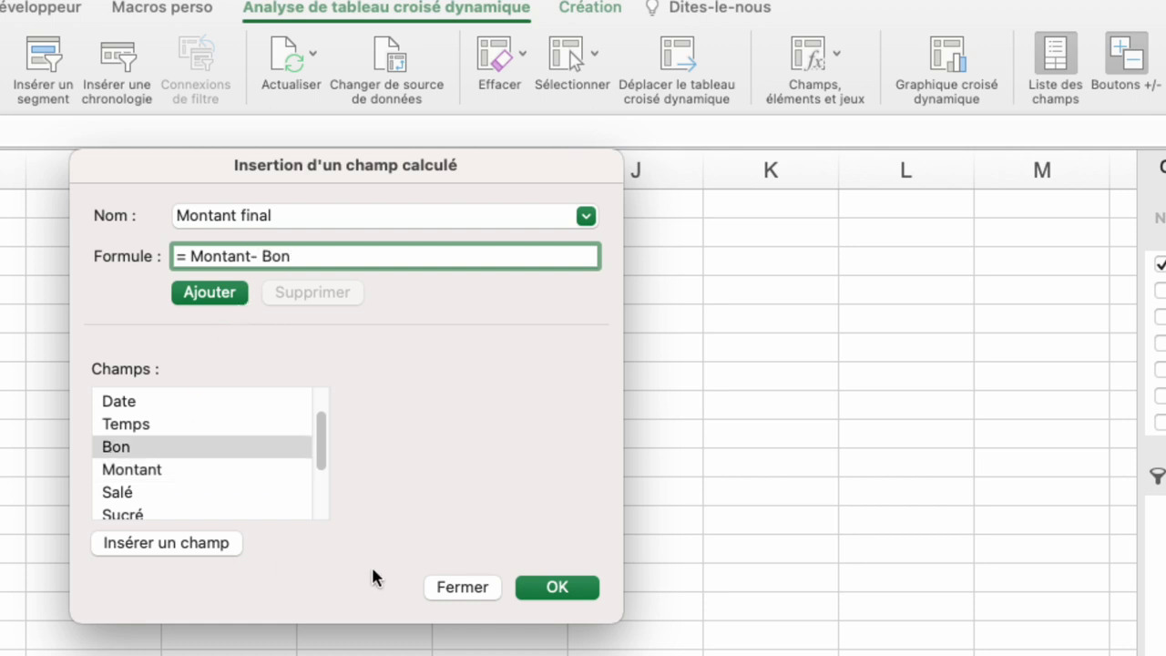
{"action": "left_click", "coordinate": [557, 588]}
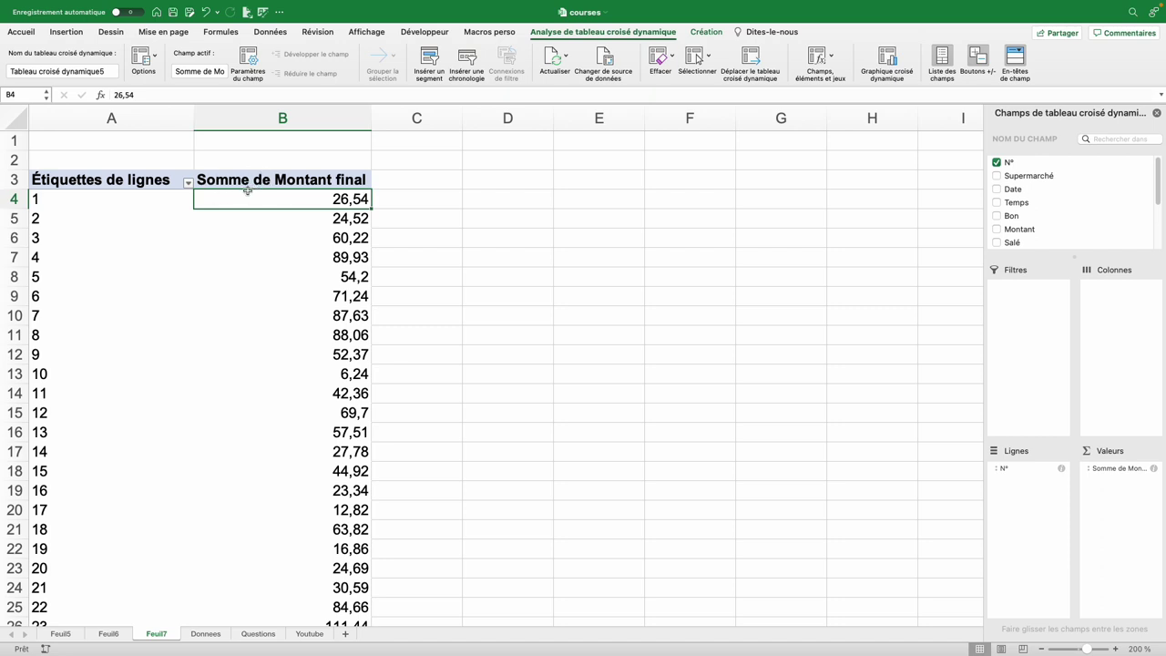
{"action": "key", "text": "Down"}
{"action": "key", "text": "Down"}
{"action": "key", "text": "Down"}
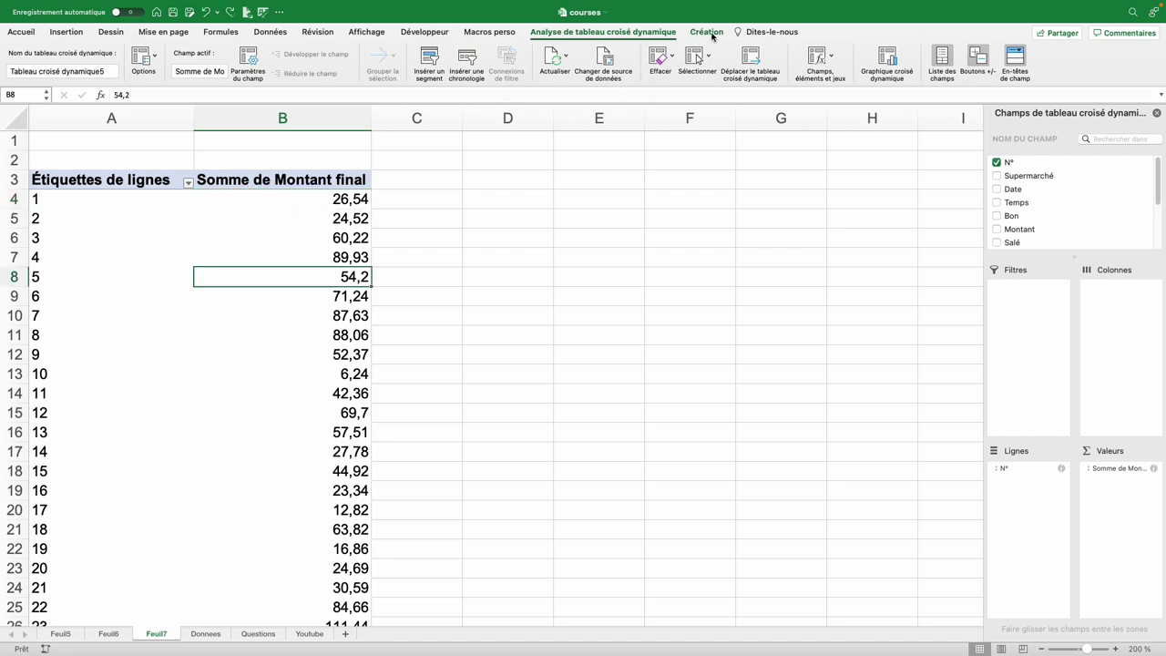
Show the Feuil7 pivot in tabular form and mark the question on amounts actually paid
{"action": "left_click", "coordinate": [713, 34]}
{"action": "left_click", "coordinate": [110, 64]}
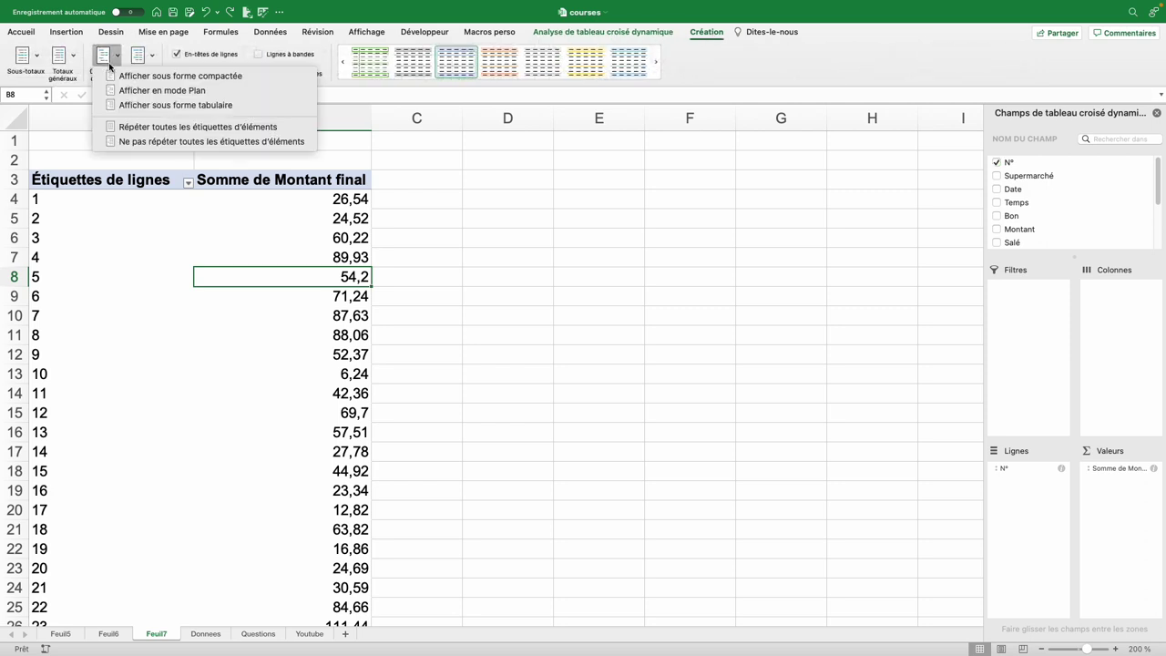
{"action": "left_click", "coordinate": [140, 111]}
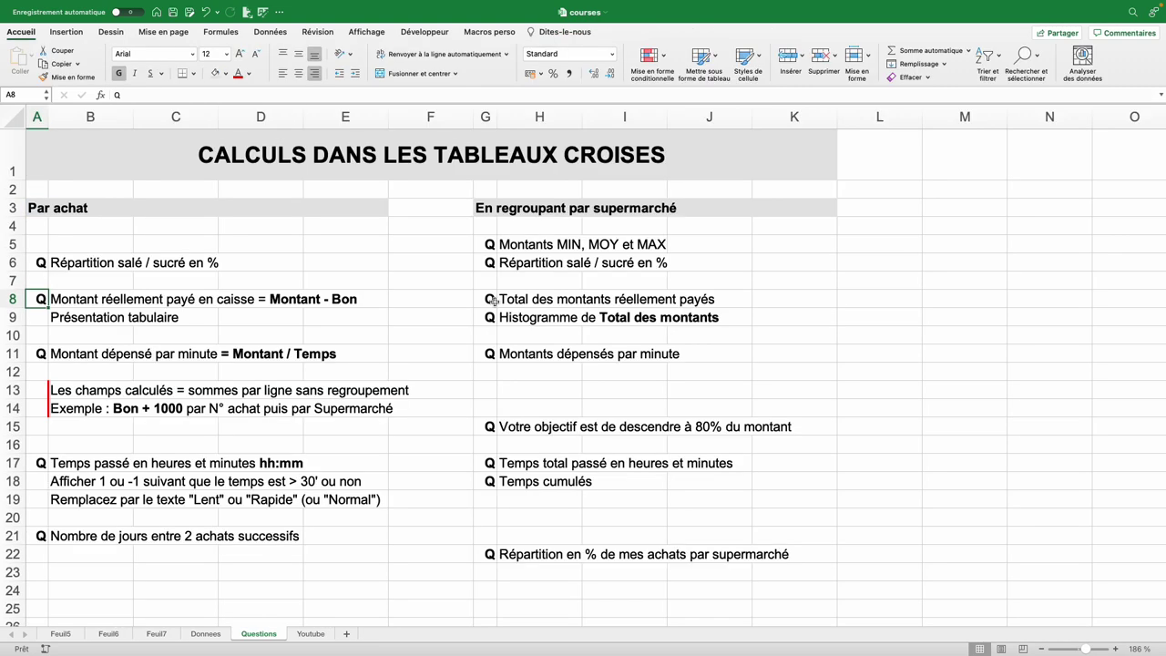
{"action": "left_click", "coordinate": [492, 299]}
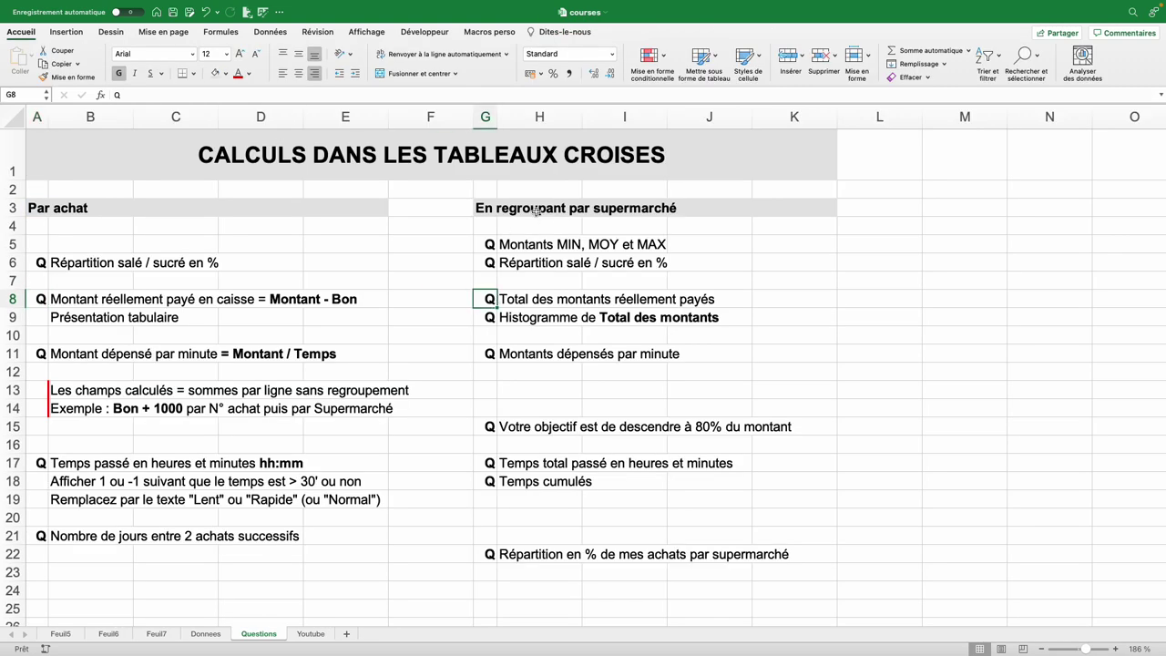
{"action": "left_click", "coordinate": [156, 633]}
Add Supermarché to the rows, and Montant and Bon to the summed values
{"action": "mouse_move", "coordinate": [1029, 175]}
{"action": "left_mouse_down"}
{"action": "mouse_move", "coordinate": [1035, 492]}
{"action": "mouse_move", "coordinate": [1019, 504]}
{"action": "mouse_move", "coordinate": [1007, 490]}
{"action": "left_mouse_up"}
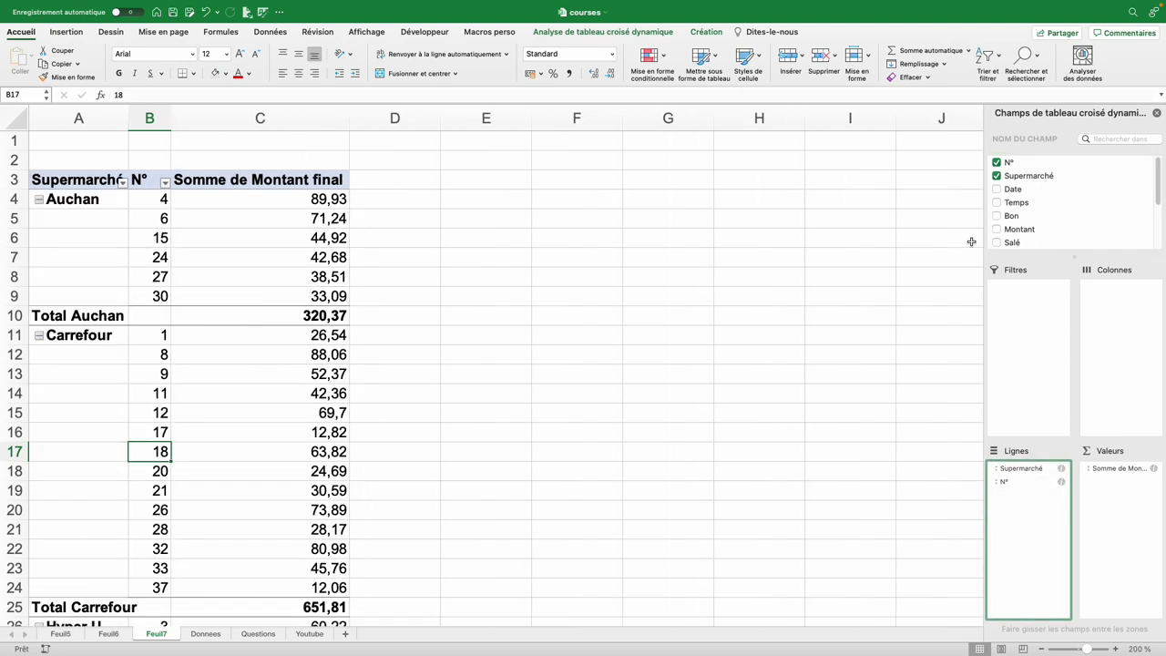
{"action": "mouse_move", "coordinate": [1023, 232]}
{"action": "left_mouse_down"}
{"action": "mouse_move", "coordinate": [1097, 334]}
{"action": "mouse_move", "coordinate": [1098, 495]}
{"action": "left_mouse_up"}
{"action": "left_click_drag", "start_coordinate": [1012, 217], "coordinate": [1103, 496]}
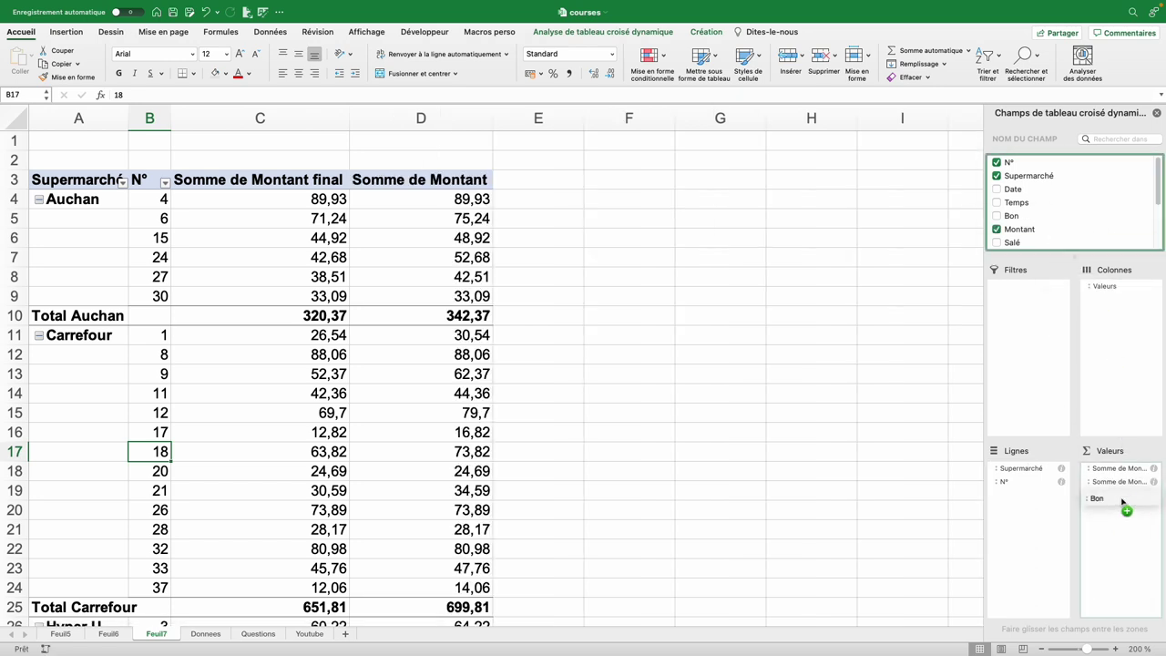
Compare Auchan and purchase 6 totals, then remove N° so rows group by Supermarché alone
{"action": "left_click_drag", "start_coordinate": [82, 315], "coordinate": [545, 320]}
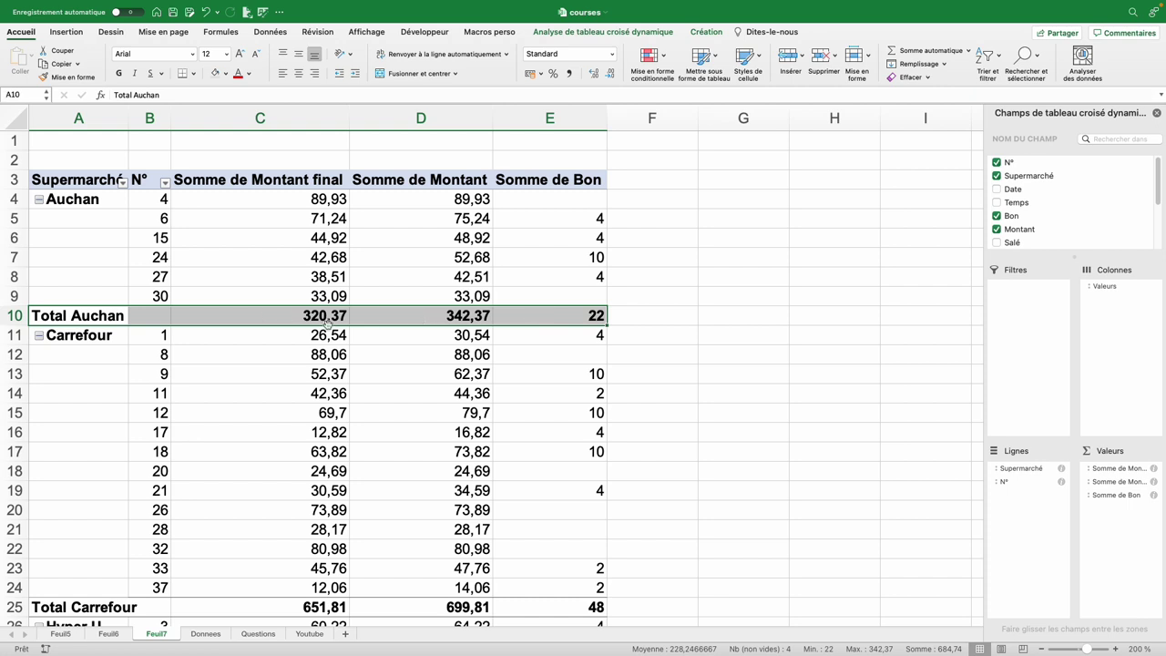
{"action": "left_click_drag", "start_coordinate": [155, 219], "coordinate": [538, 228]}
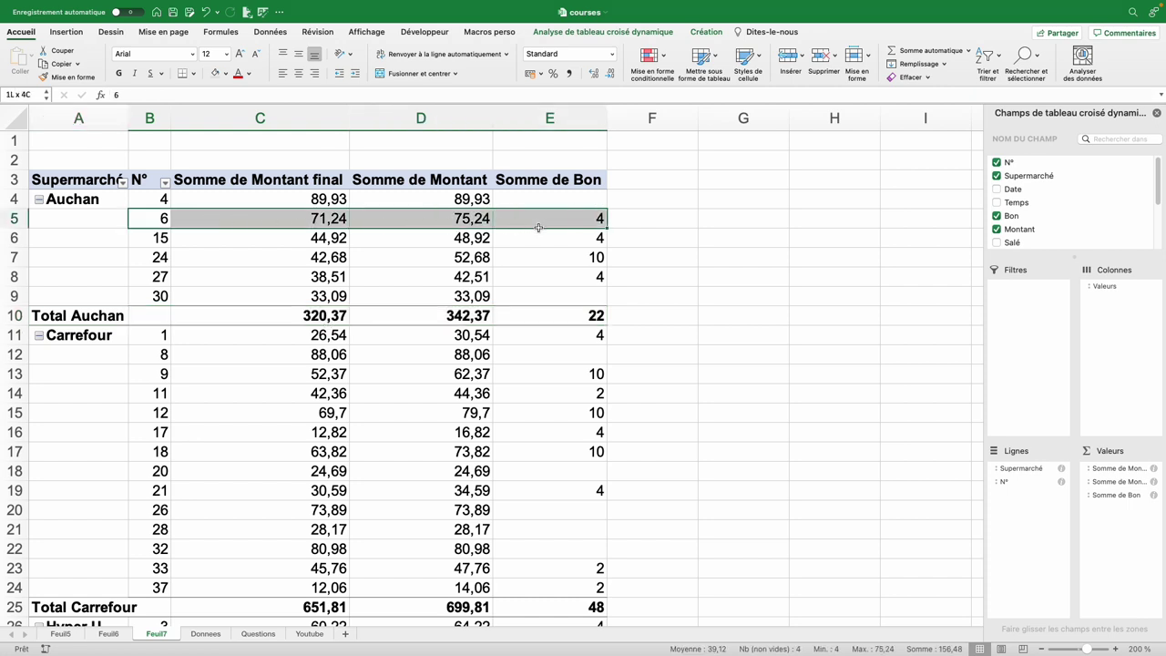
{"action": "left_click", "coordinate": [441, 219]}
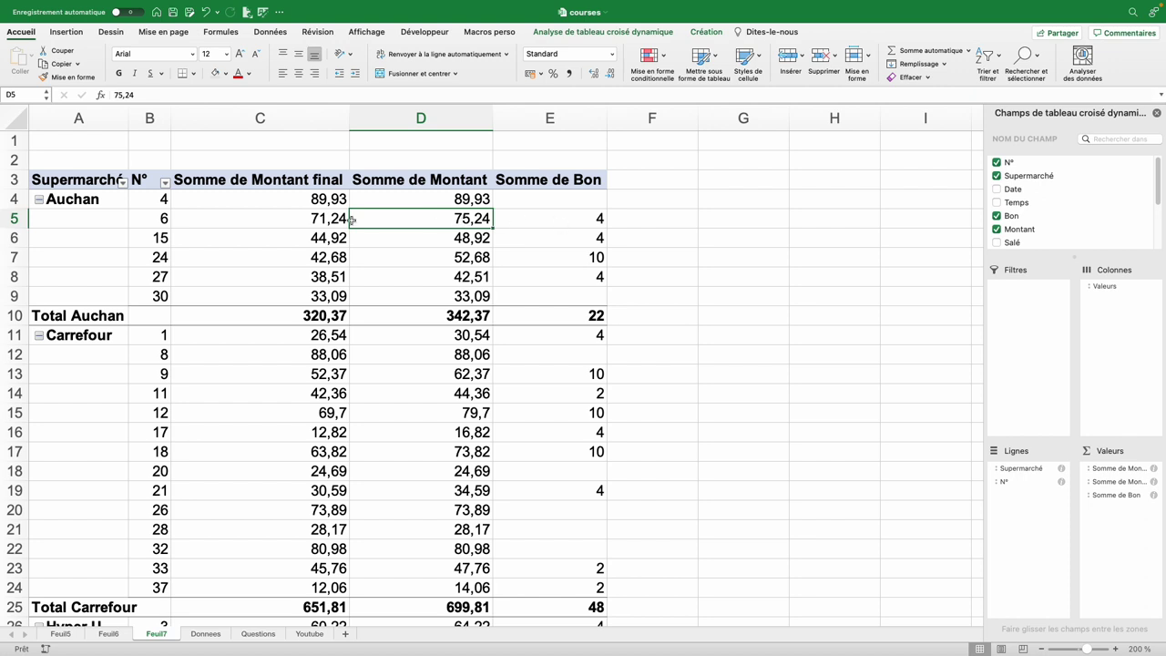
{"action": "left_click", "coordinate": [304, 219]}
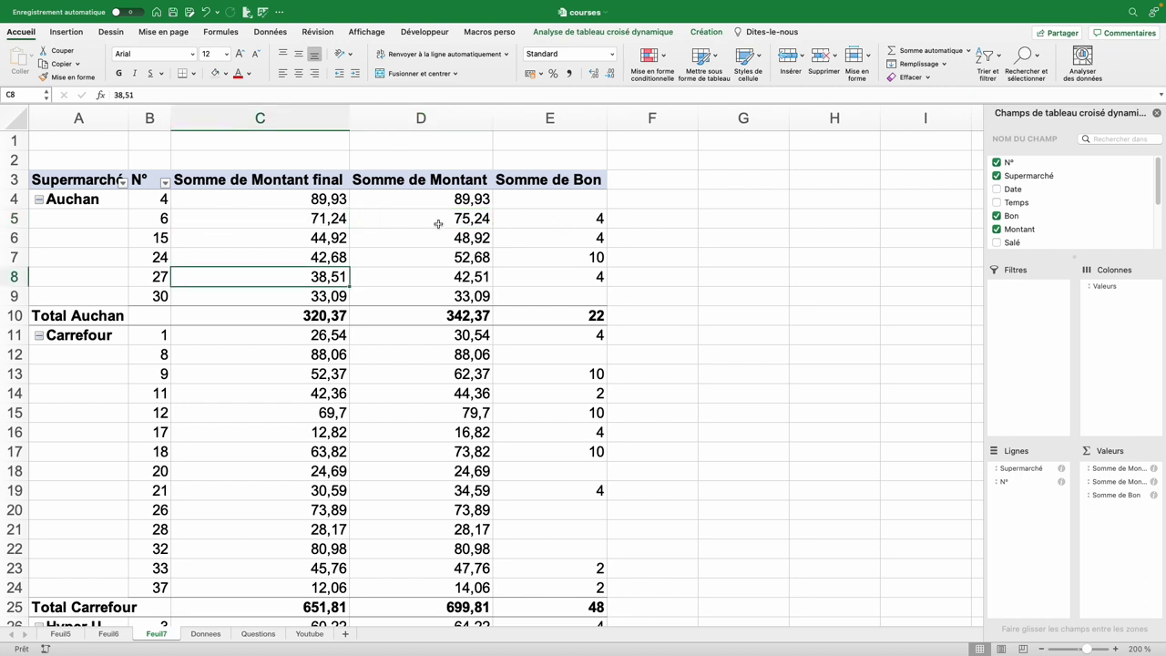
{"action": "left_click_drag", "start_coordinate": [453, 203], "coordinate": [439, 303]}
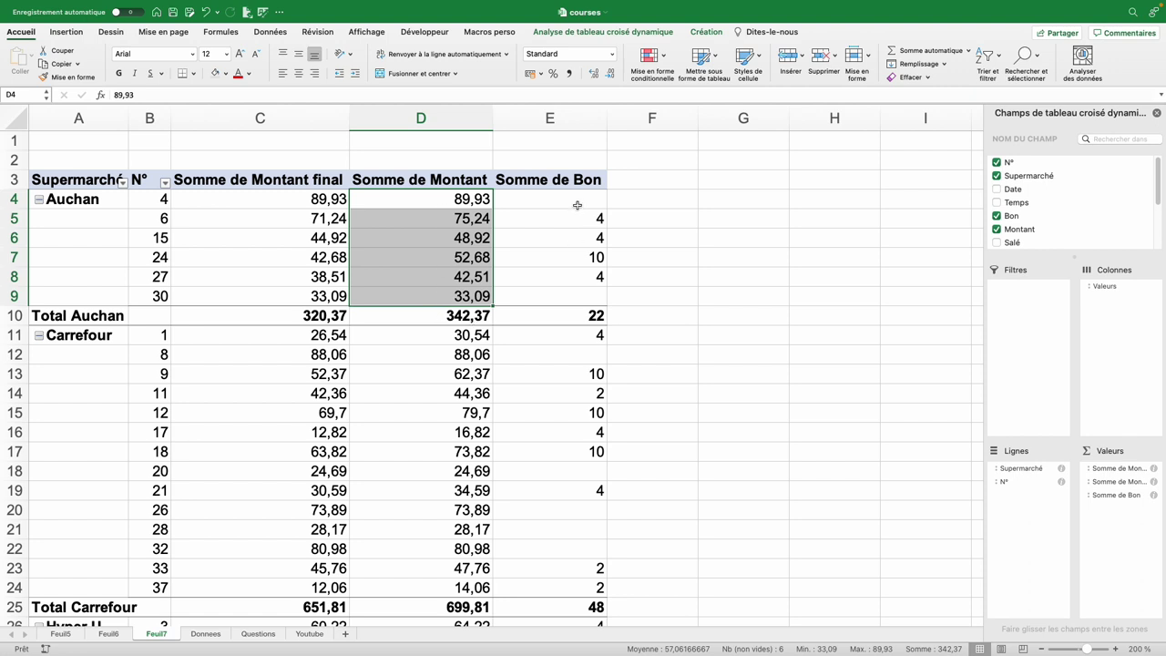
{"action": "left_click_drag", "start_coordinate": [578, 201], "coordinate": [571, 295]}
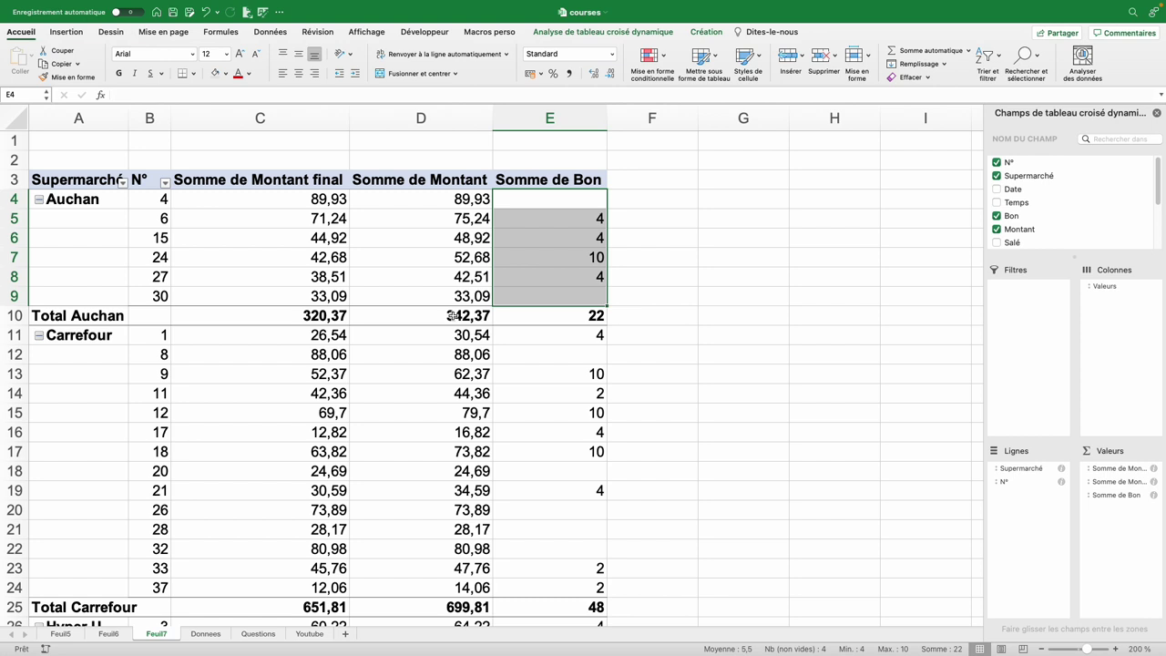
{"action": "left_click", "coordinate": [454, 316]}
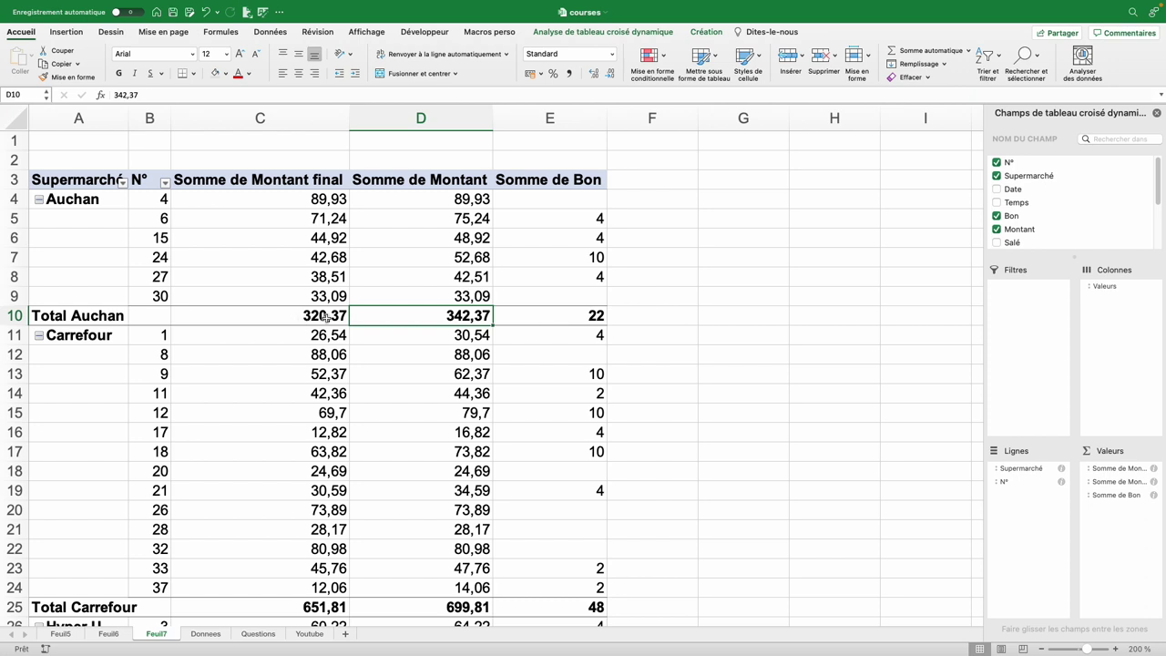
{"action": "left_click", "coordinate": [326, 316]}
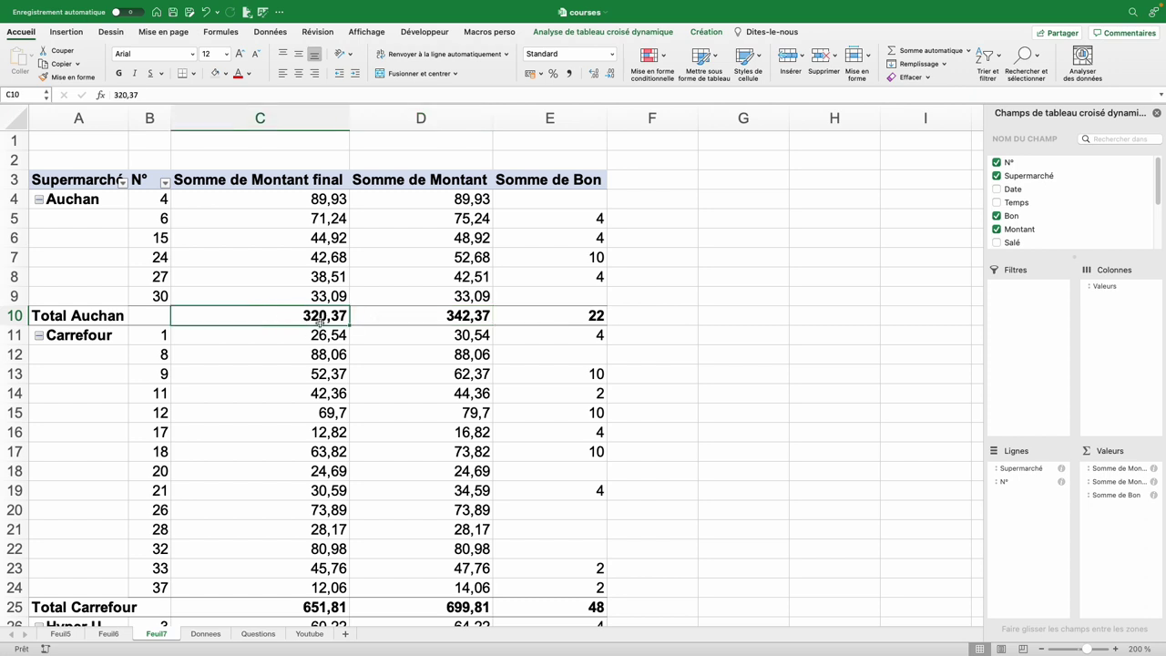
{"action": "left_click_drag", "start_coordinate": [1016, 485], "coordinate": [1084, 219]}
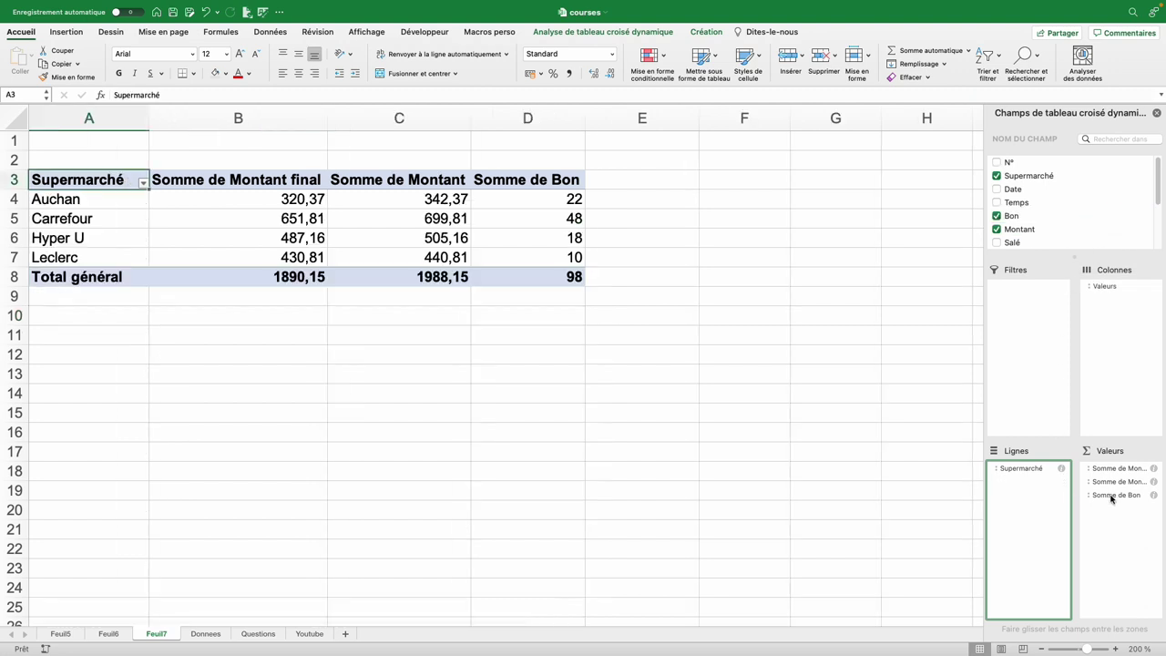
Remove Bon and Montant from the values, then try blue data bars on the totals and undo them
{"action": "left_click_drag", "start_coordinate": [1112, 493], "coordinate": [1088, 222]}
{"action": "left_click", "coordinate": [997, 229]}
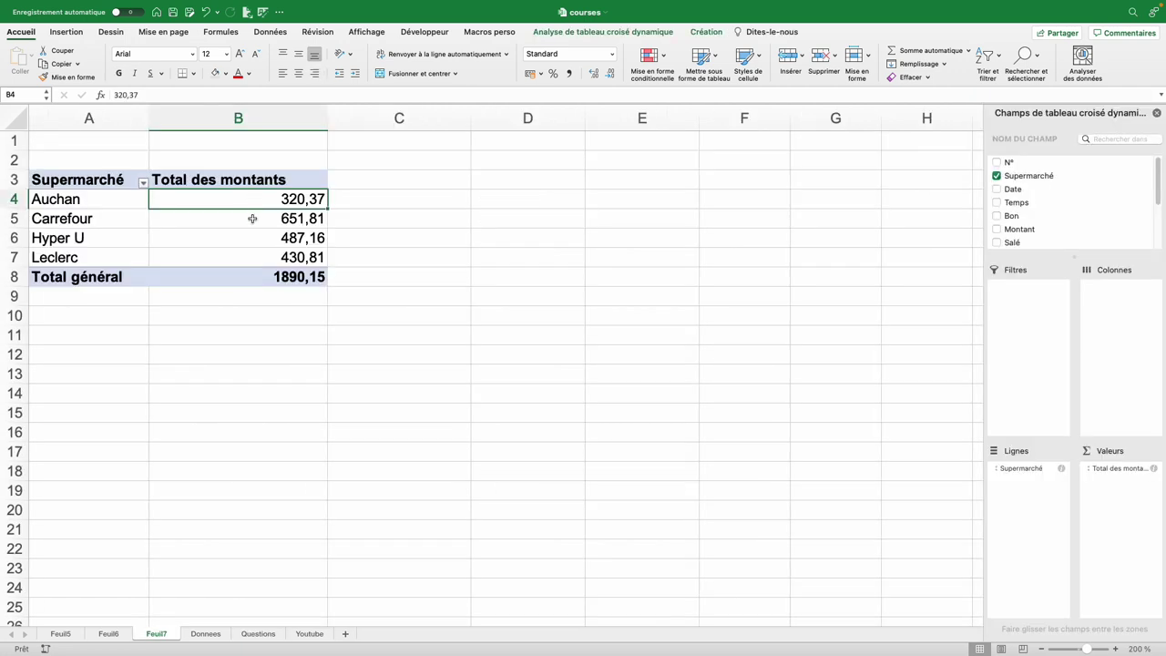
{"action": "left_click", "coordinate": [255, 254], "text": "shift"}
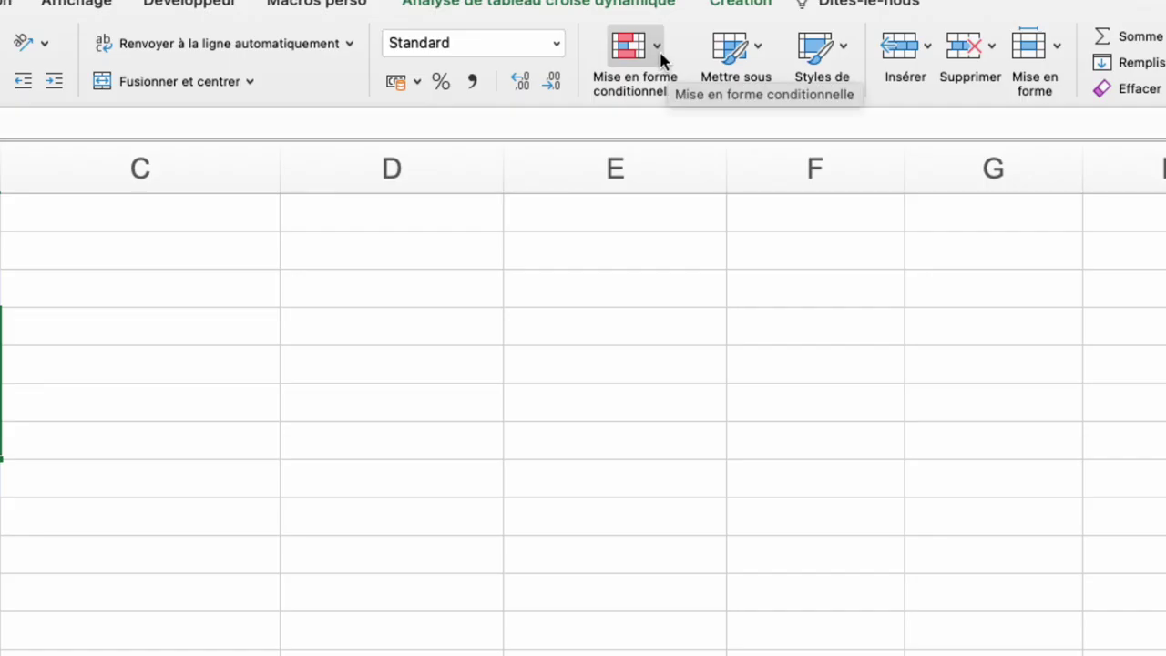
{"action": "left_click", "coordinate": [658, 50]}
{"action": "mouse_move", "coordinate": [688, 157]}
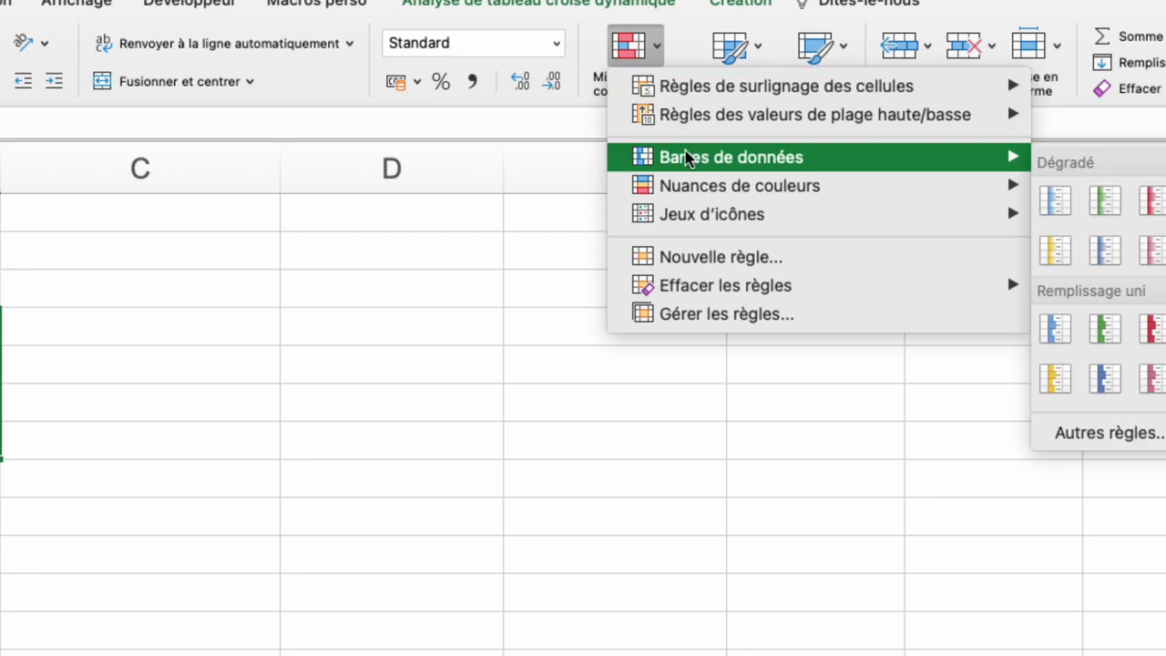
{"action": "left_click", "coordinate": [1051, 328]}
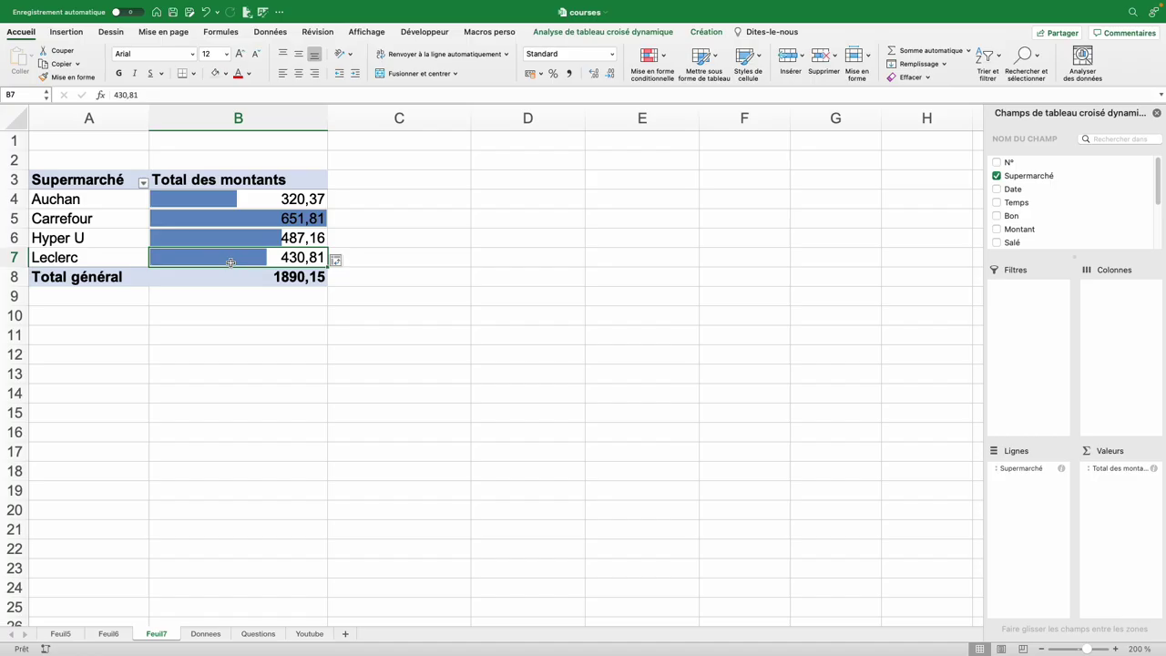
{"action": "key", "text": "super+z"}
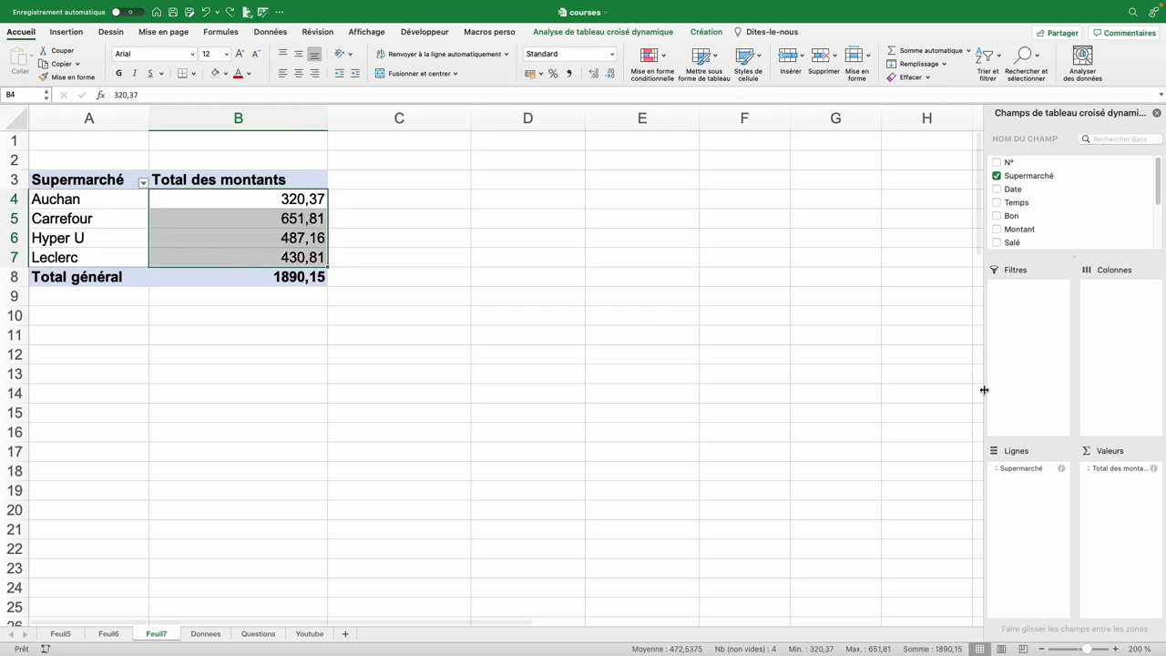
Add Montant final to the values and give its four supermarket cells solid blue data bars
{"action": "left_click_drag", "start_coordinate": [1157, 183], "coordinate": [1161, 266]}
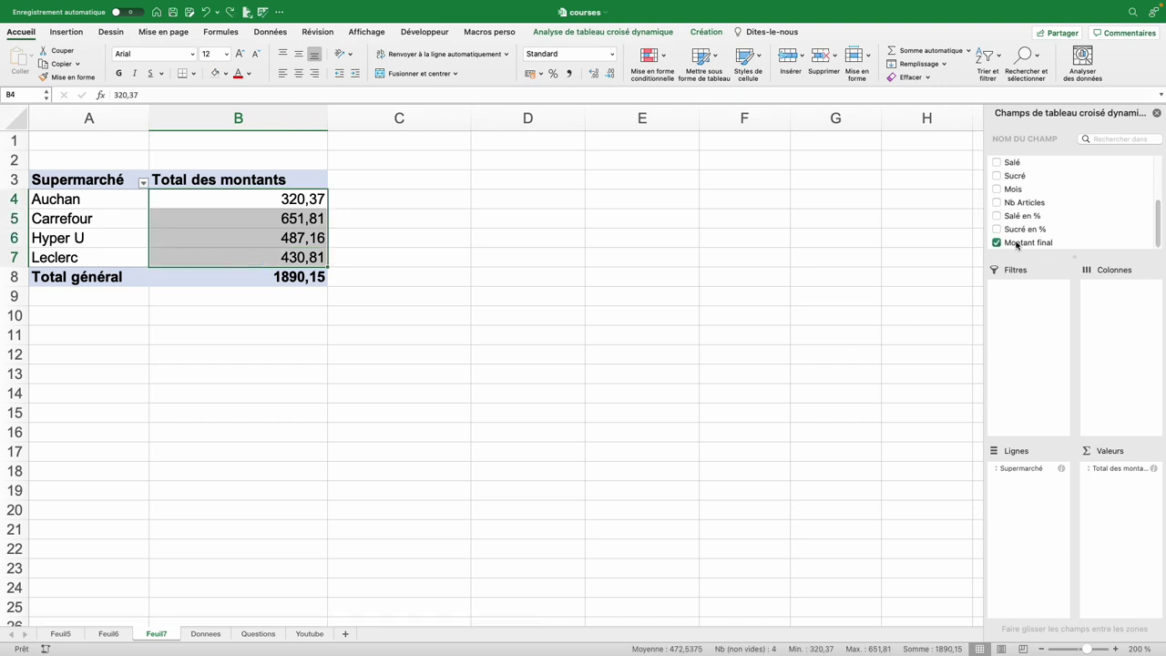
{"action": "left_click_drag", "start_coordinate": [1021, 242], "coordinate": [1123, 500]}
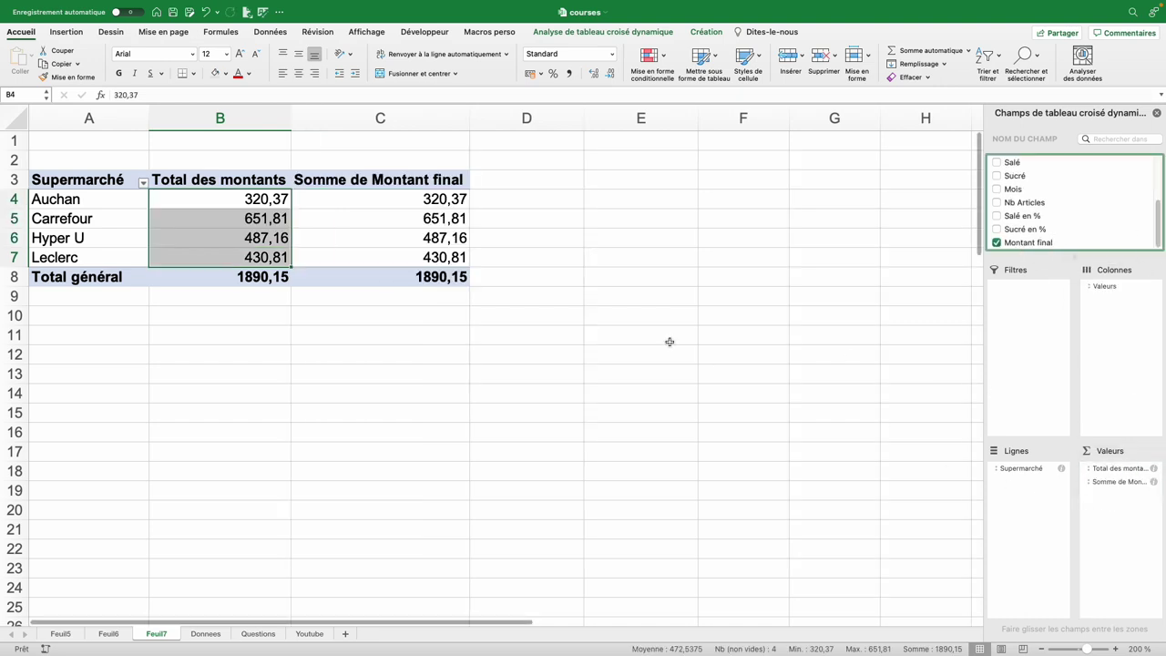
{"action": "left_click", "coordinate": [411, 194]}
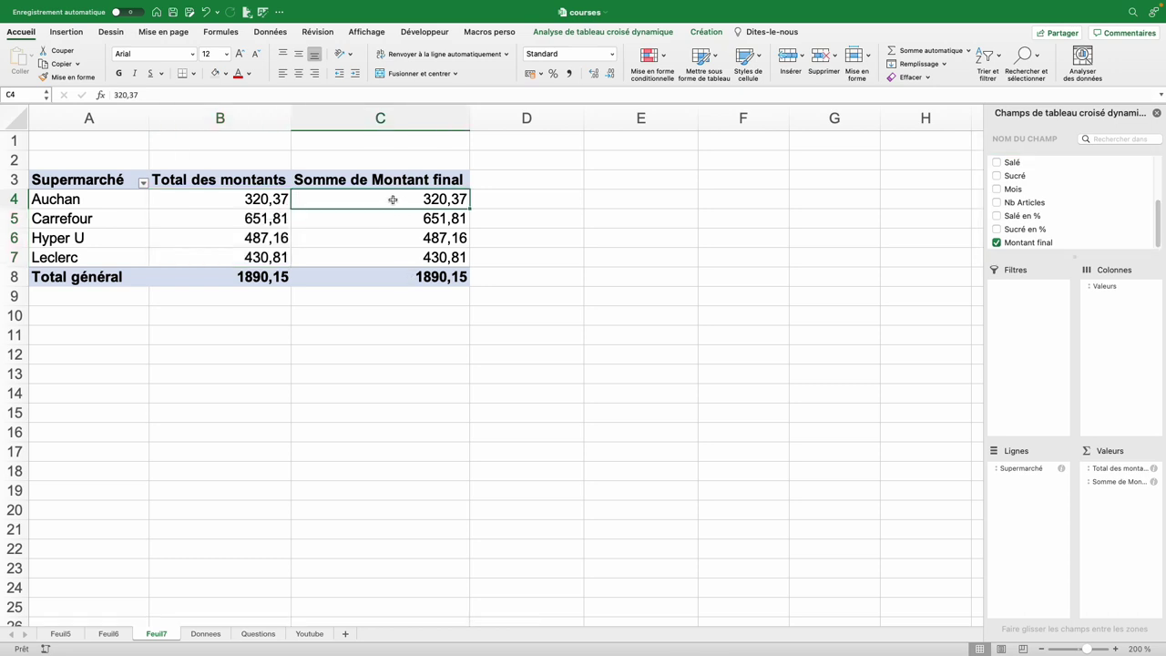
{"action": "left_click_drag", "start_coordinate": [393, 198], "coordinate": [387, 259]}
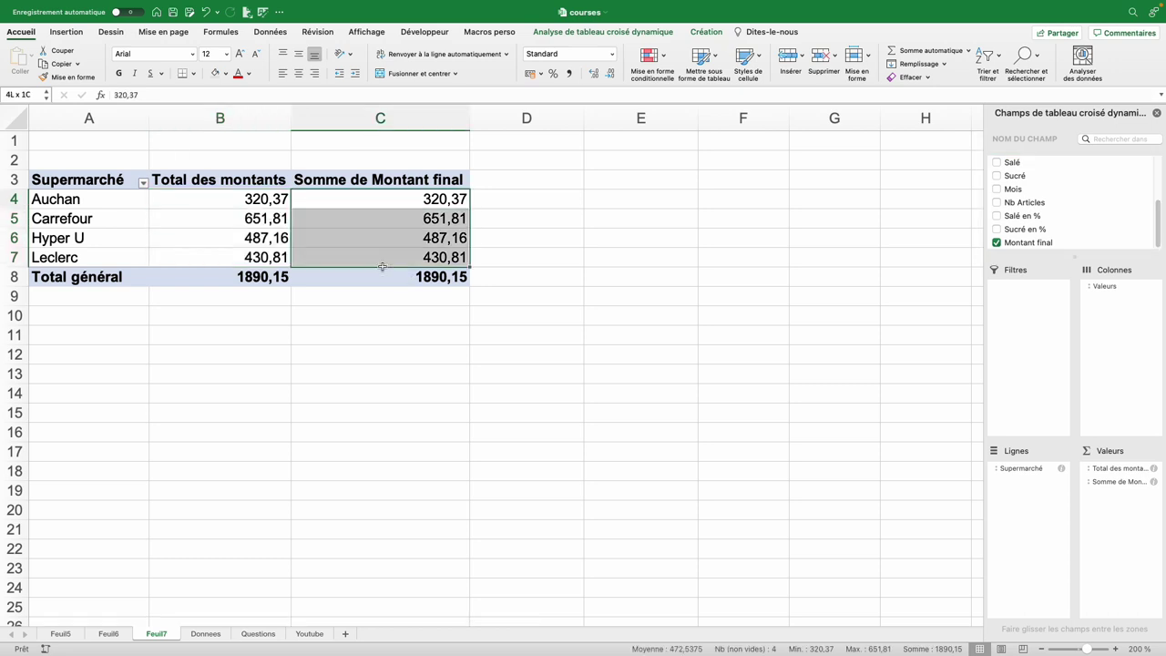
{"action": "left_click", "coordinate": [655, 60]}
{"action": "mouse_move", "coordinate": [692, 113]}
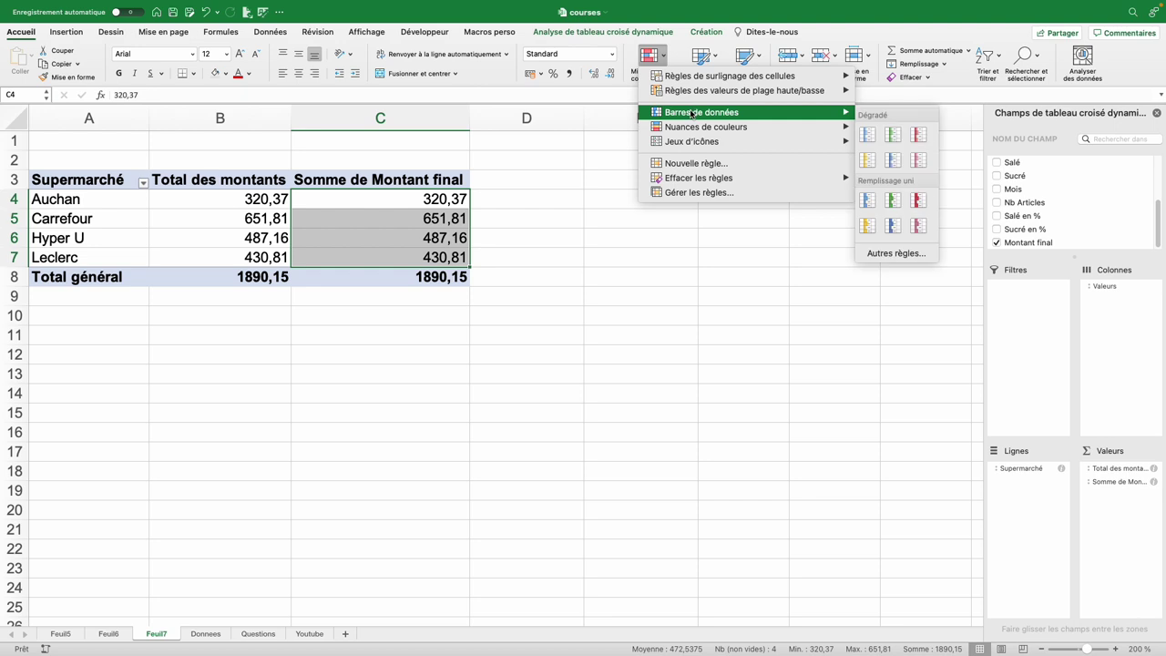
{"action": "left_click", "coordinate": [869, 202]}
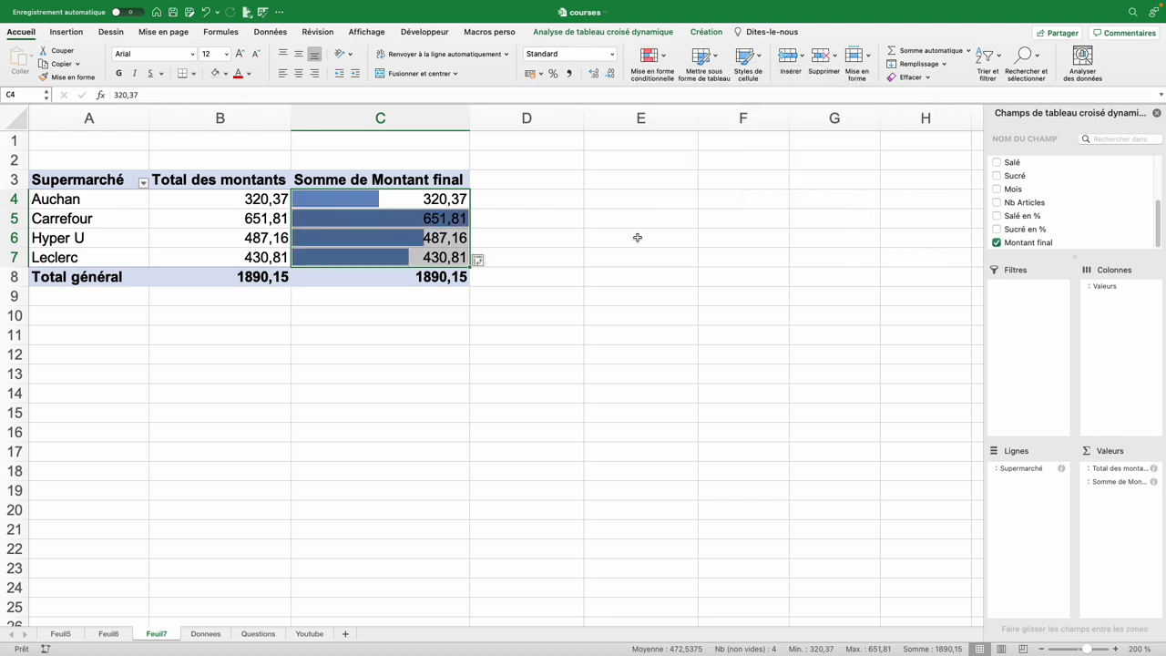
Change the data bar rule to show the bar only, hiding the Montant final numbers
{"action": "left_click", "coordinate": [664, 62]}
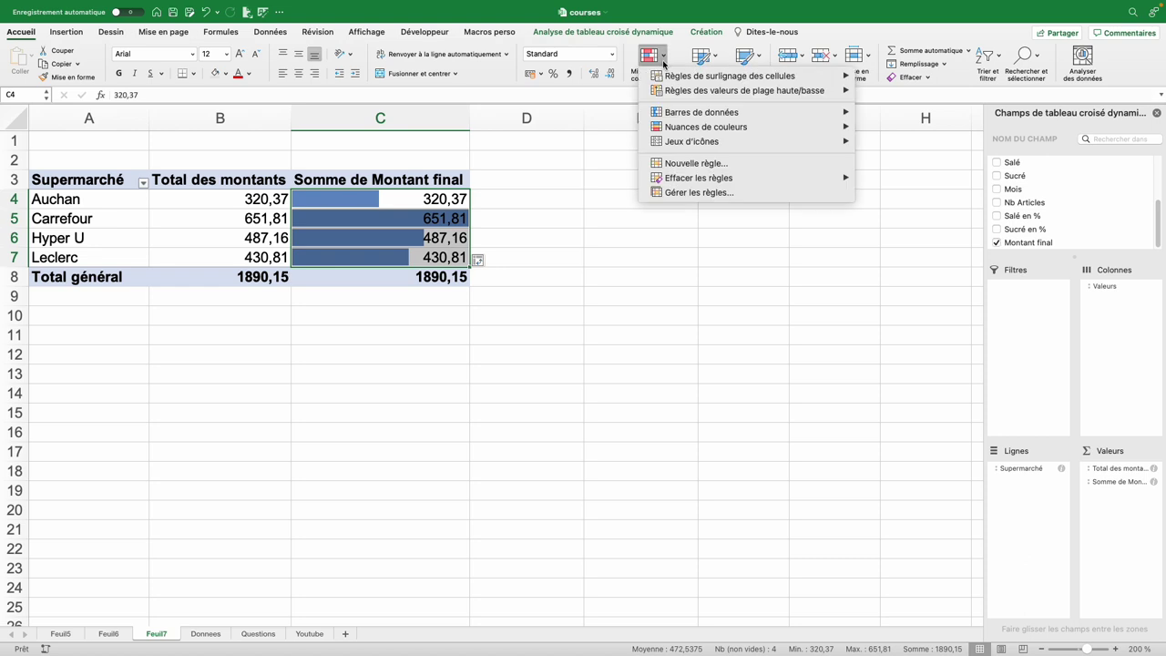
{"action": "mouse_move", "coordinate": [702, 112]}
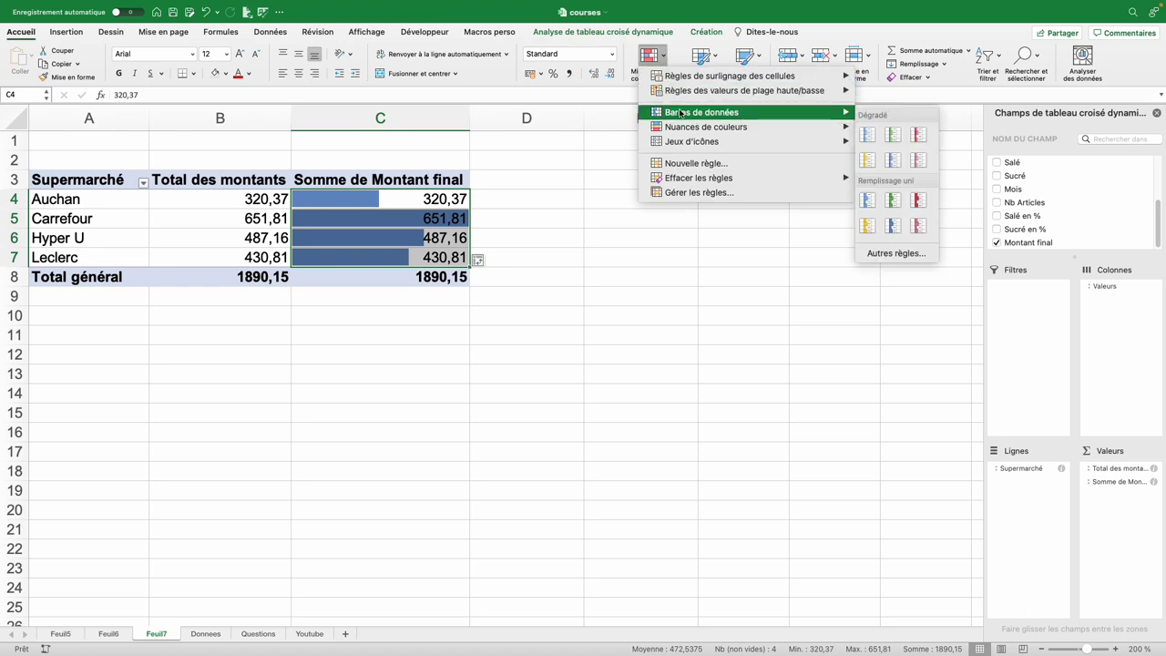
{"action": "left_click", "coordinate": [897, 253]}
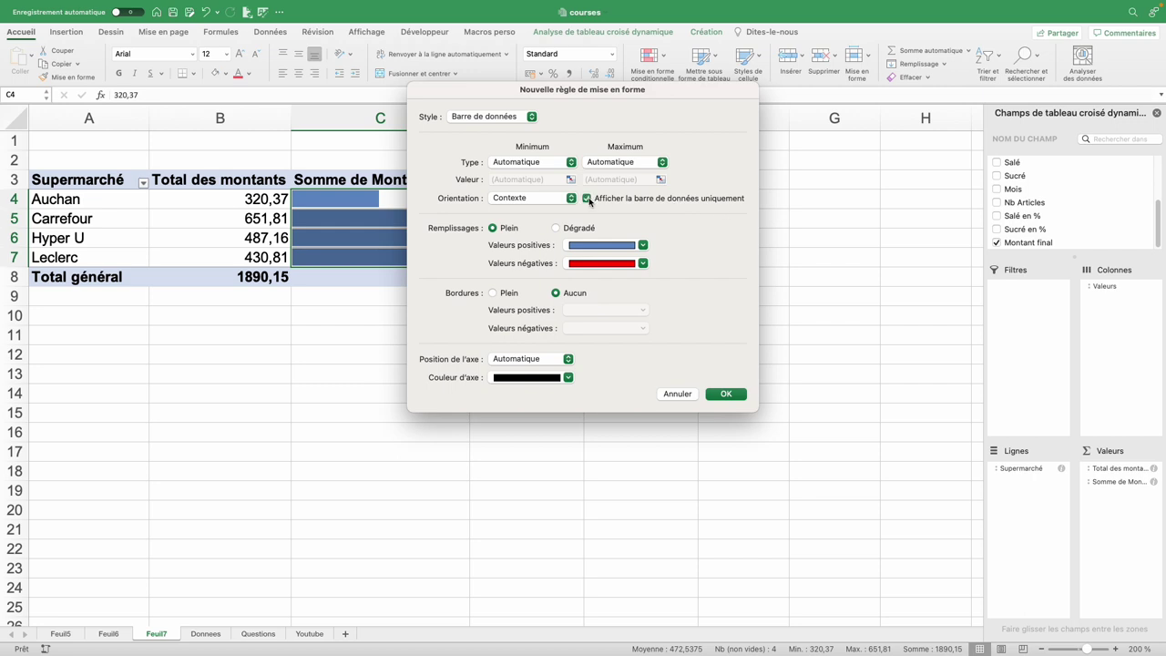
{"action": "left_click", "coordinate": [727, 394]}
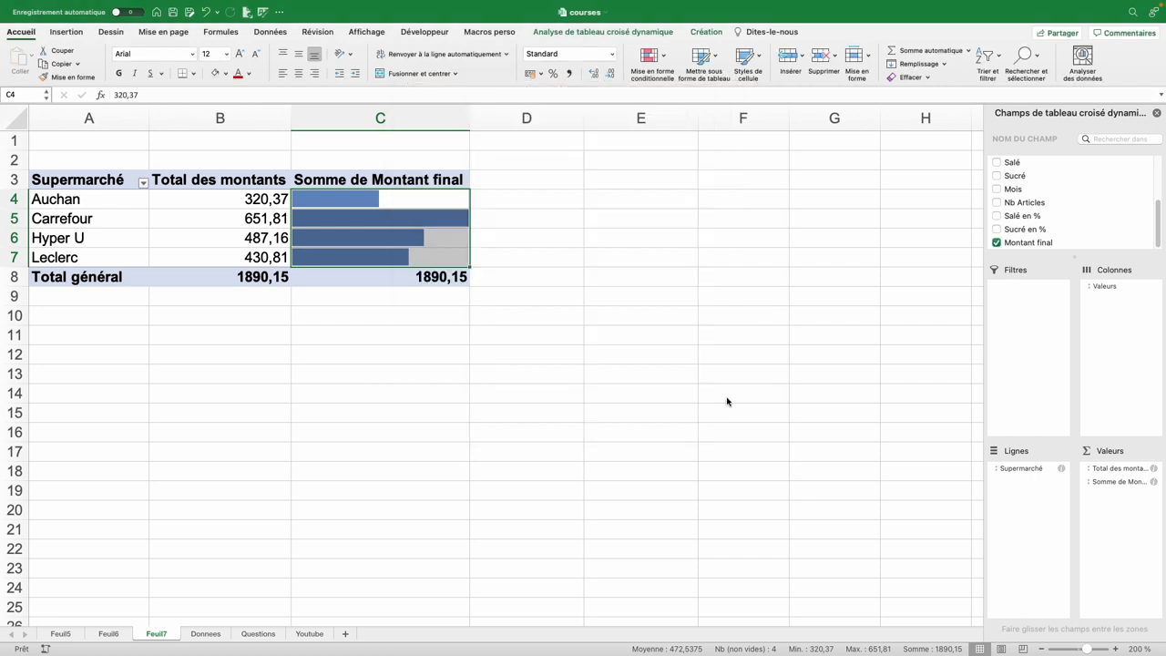
{"action": "left_click", "coordinate": [410, 312]}
{"action": "left_click_drag", "start_coordinate": [346, 200], "coordinate": [340, 256]}
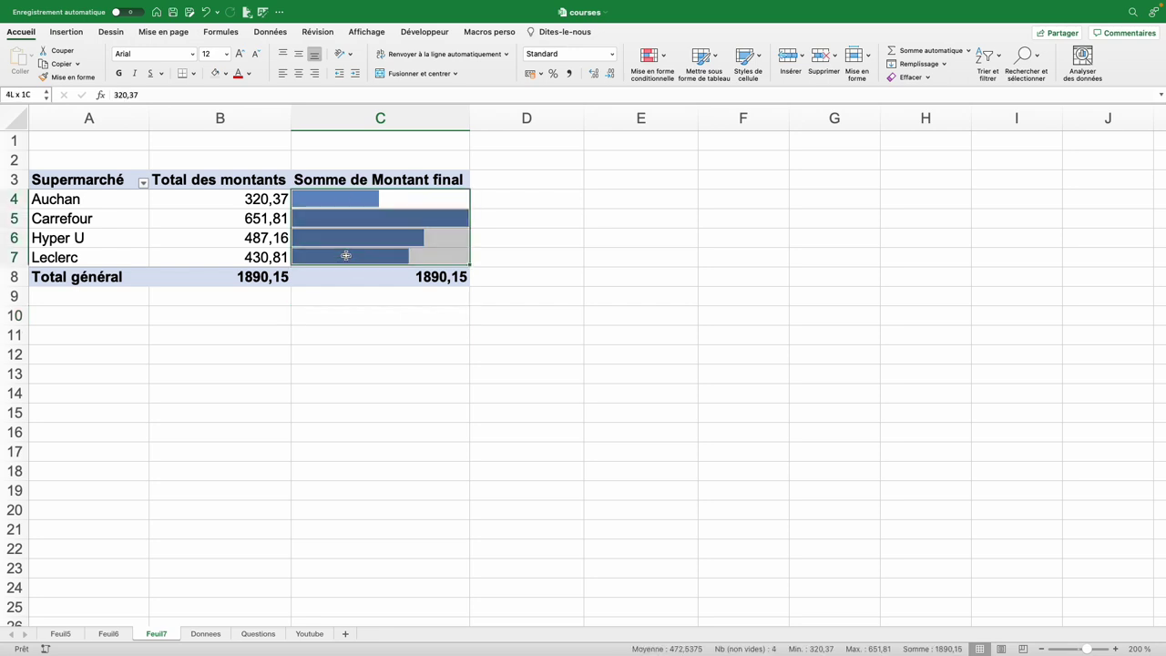
Review the Questions sheet, then return to the Donnees data sheet
{"action": "left_click", "coordinate": [313, 324]}
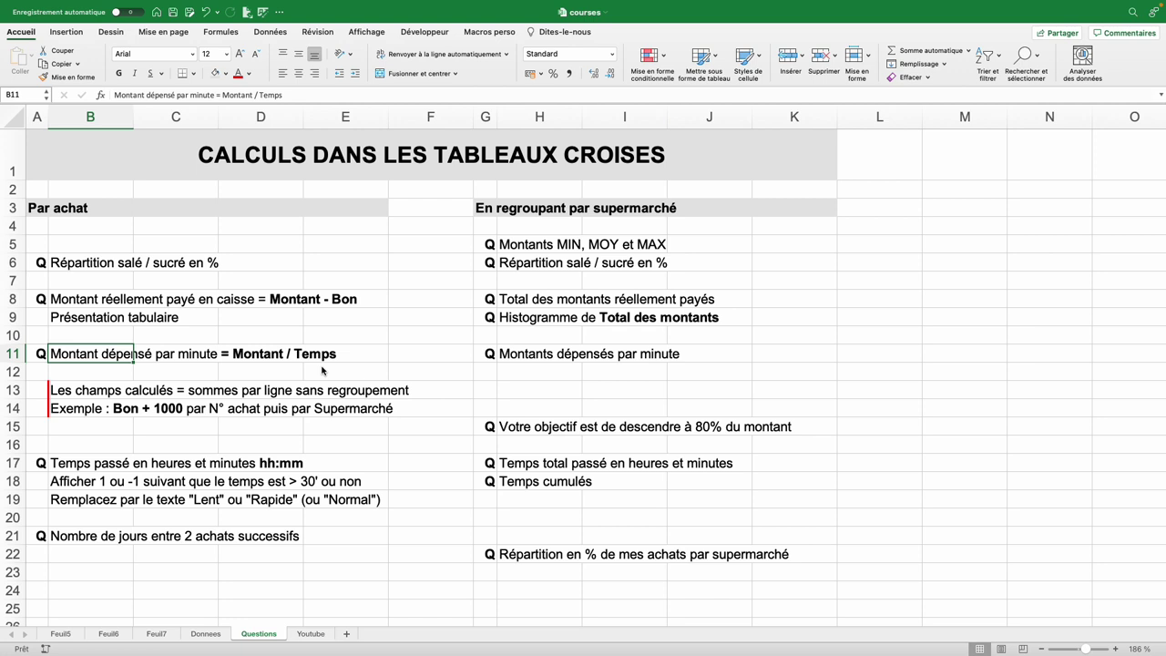
{"action": "left_click", "coordinate": [205, 633]}
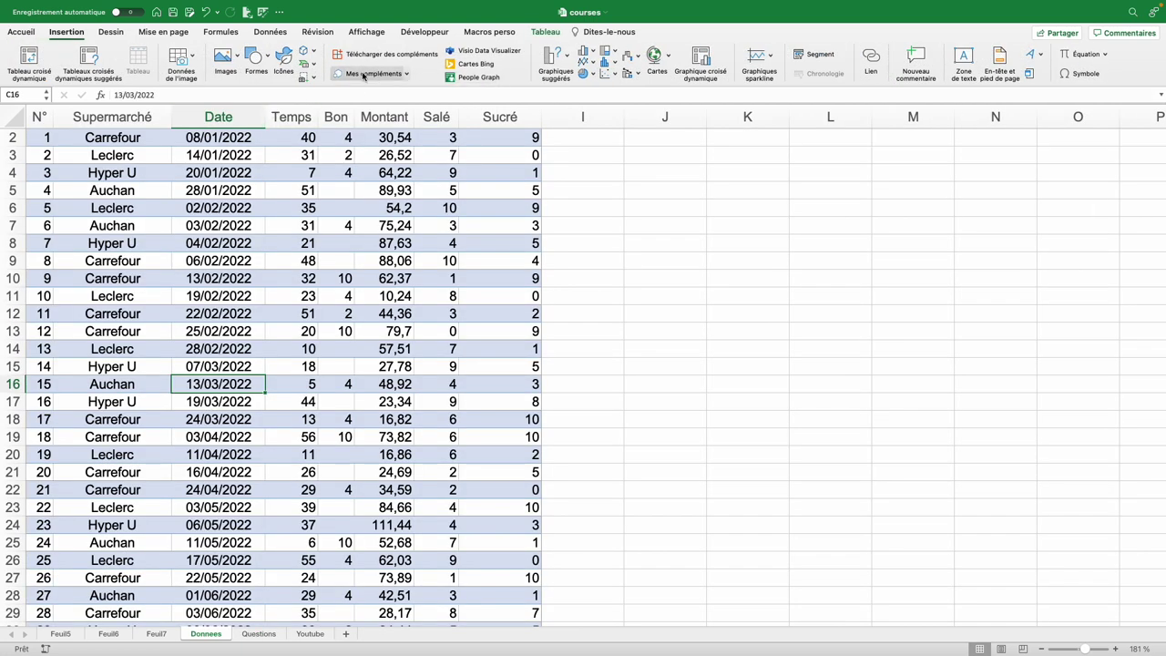
Create a pivot table on a new sheet listing purchase numbers N° 1–38 as rows
{"action": "left_click", "coordinate": [29, 58]}
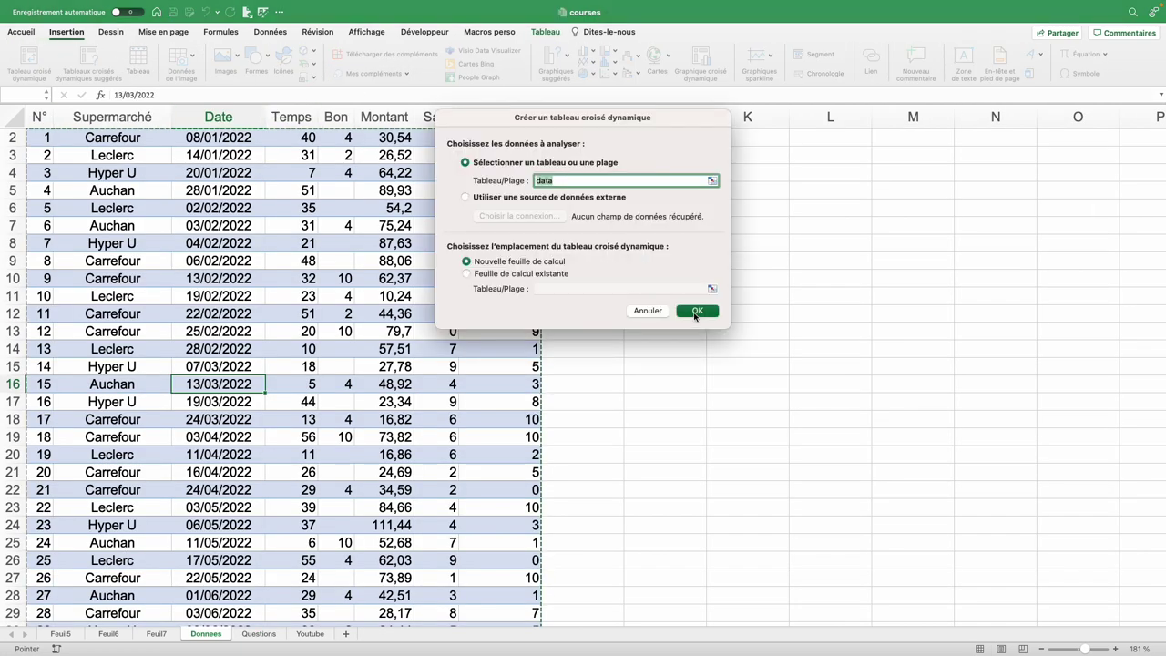
{"action": "left_click", "coordinate": [696, 311]}
{"action": "left_click_drag", "start_coordinate": [1009, 162], "coordinate": [1033, 479]}
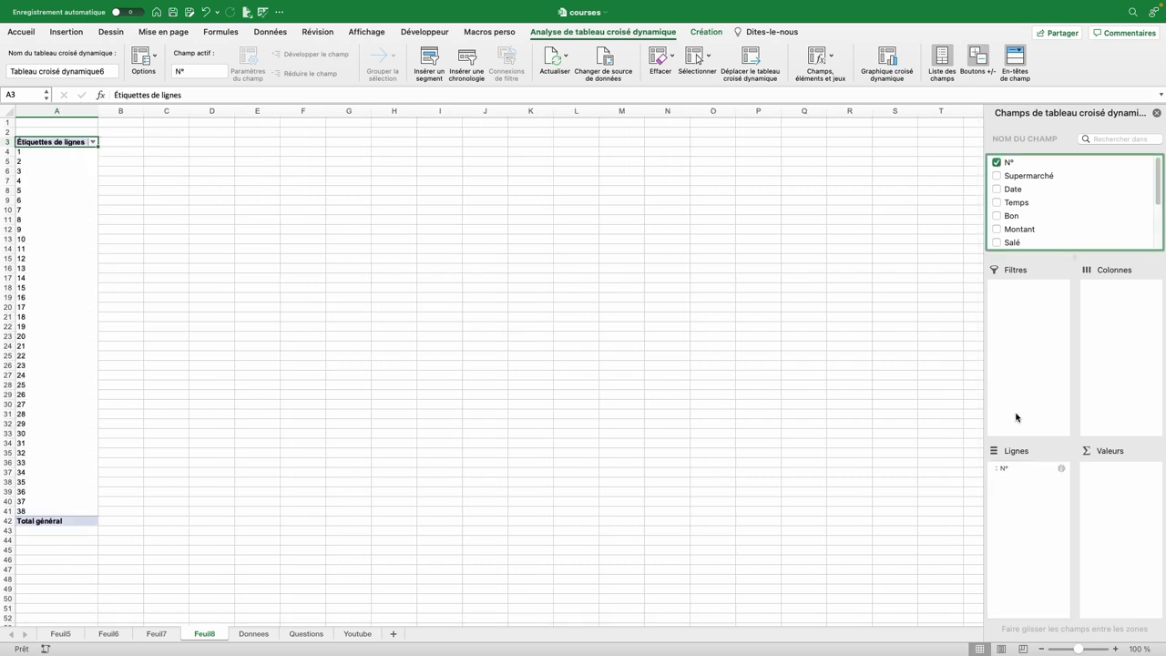
Define a calculated field named Montant par min with formula Montant/Temps
{"action": "left_click", "coordinate": [824, 58]}
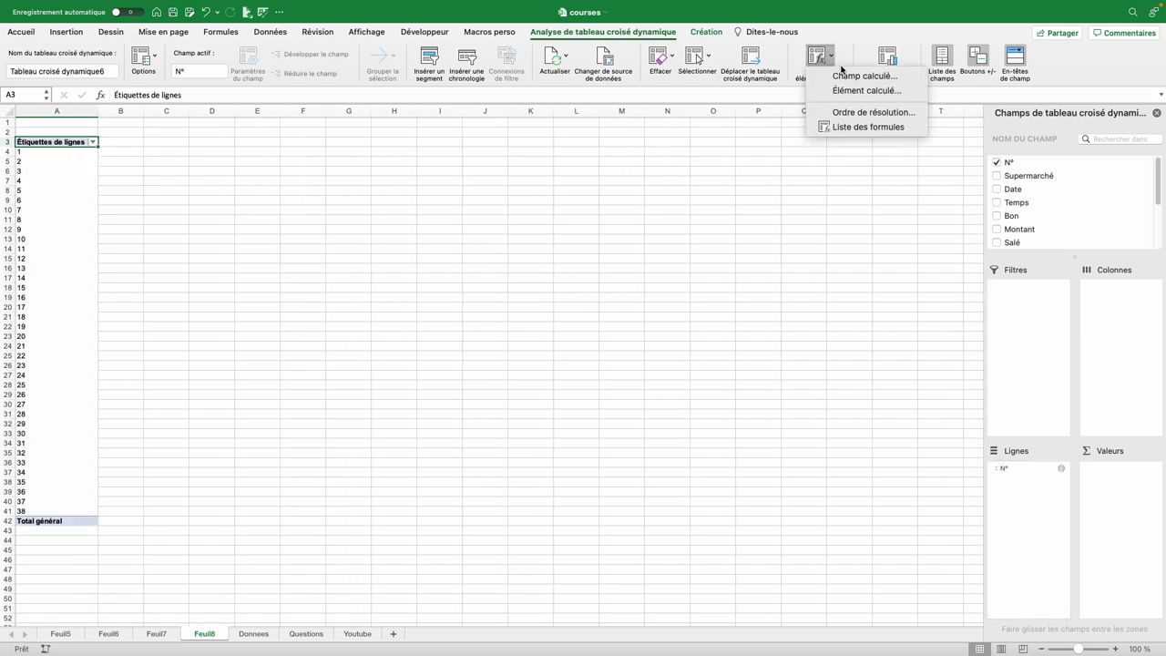
{"action": "left_click", "coordinate": [843, 75]}
{"action": "left_click", "coordinate": [534, 158]}
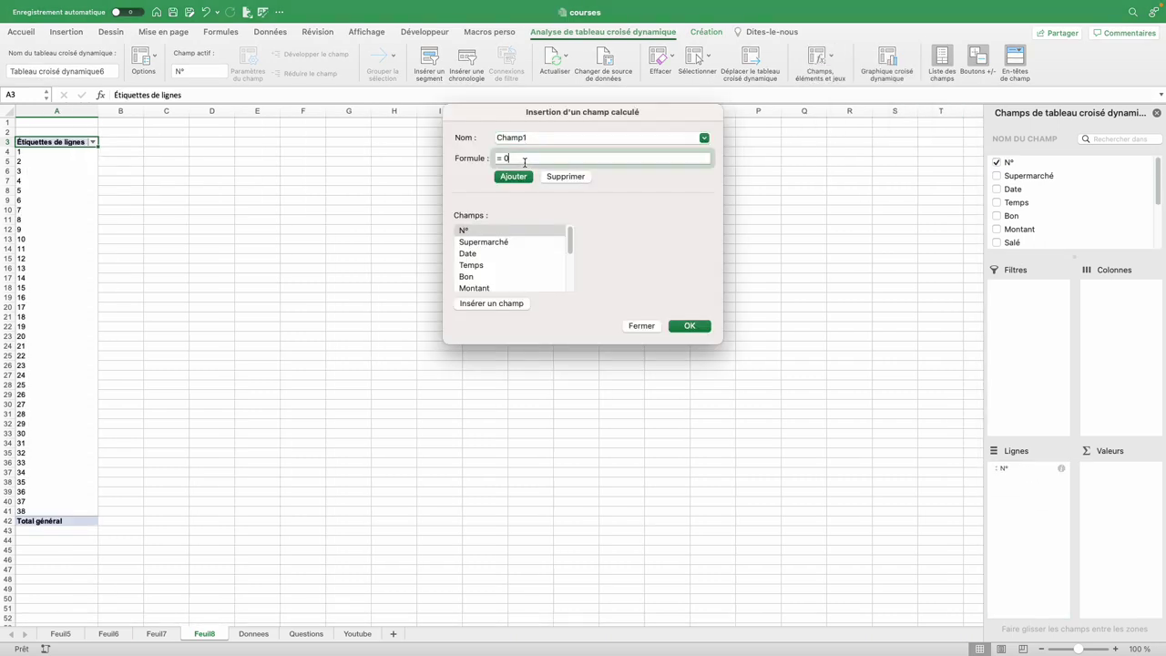
{"action": "key", "text": "BackSpace"}
{"action": "key", "text": "BackSpace"}
{"action": "scroll", "coordinate": [546, 255], "scroll_direction": "down", "scroll_amount": 3}
{"action": "left_click", "coordinate": [487, 251]}
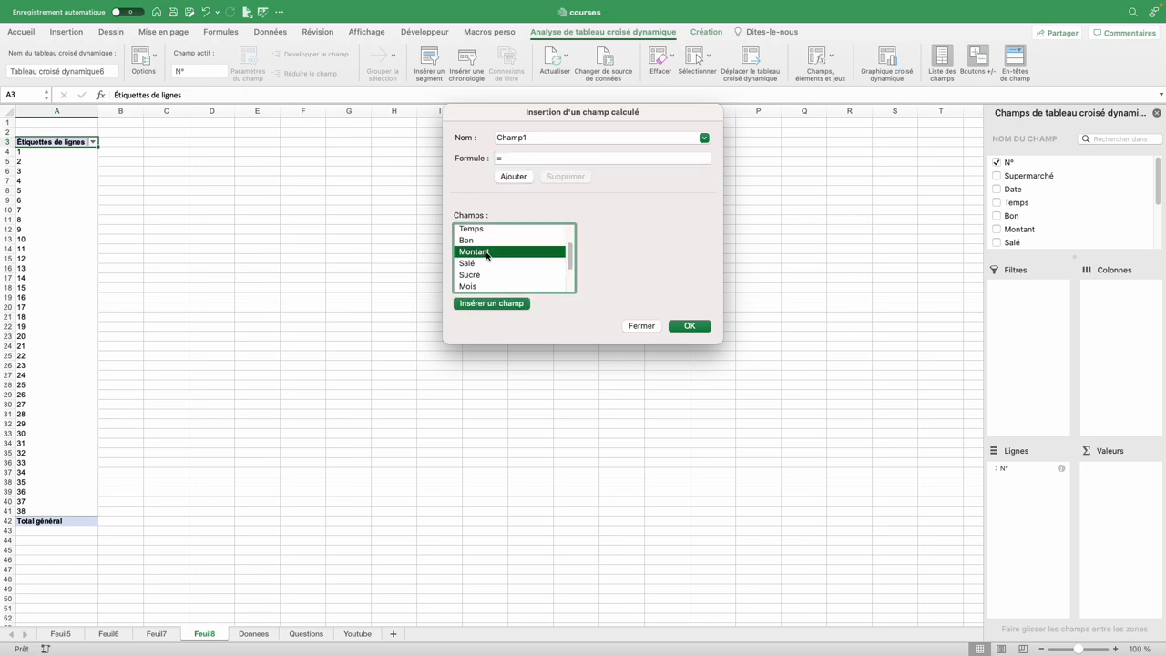
{"action": "left_click", "coordinate": [487, 304]}
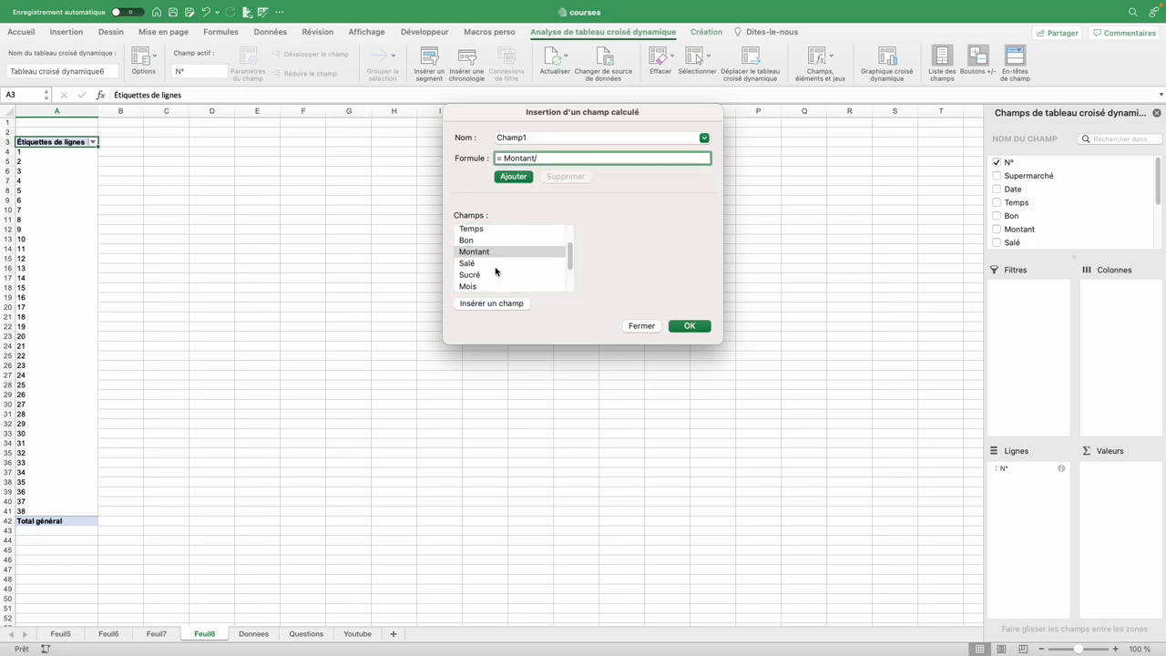
{"action": "left_click", "coordinate": [475, 230]}
{"action": "left_click", "coordinate": [493, 306]}
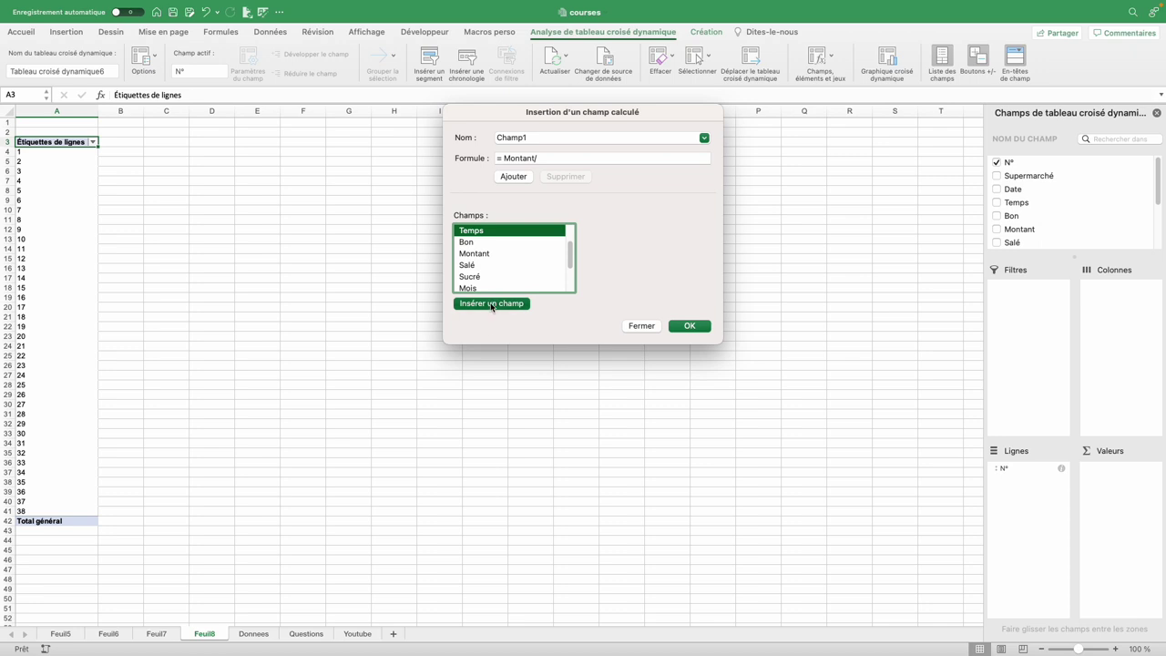
{"action": "key", "text": "shift+Tab"}
{"action": "type", "text": "Montant par"}
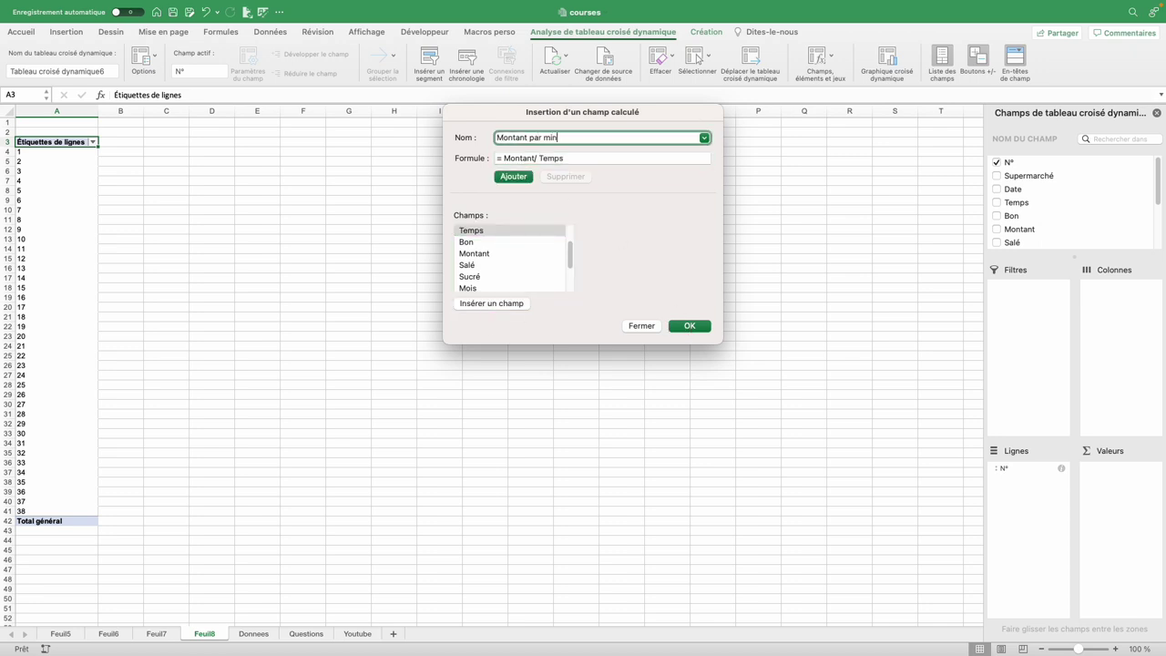
Confirm the Montant par min field and format its values as euro currency, e.g. 0,76 €
{"action": "left_click", "coordinate": [690, 326]}
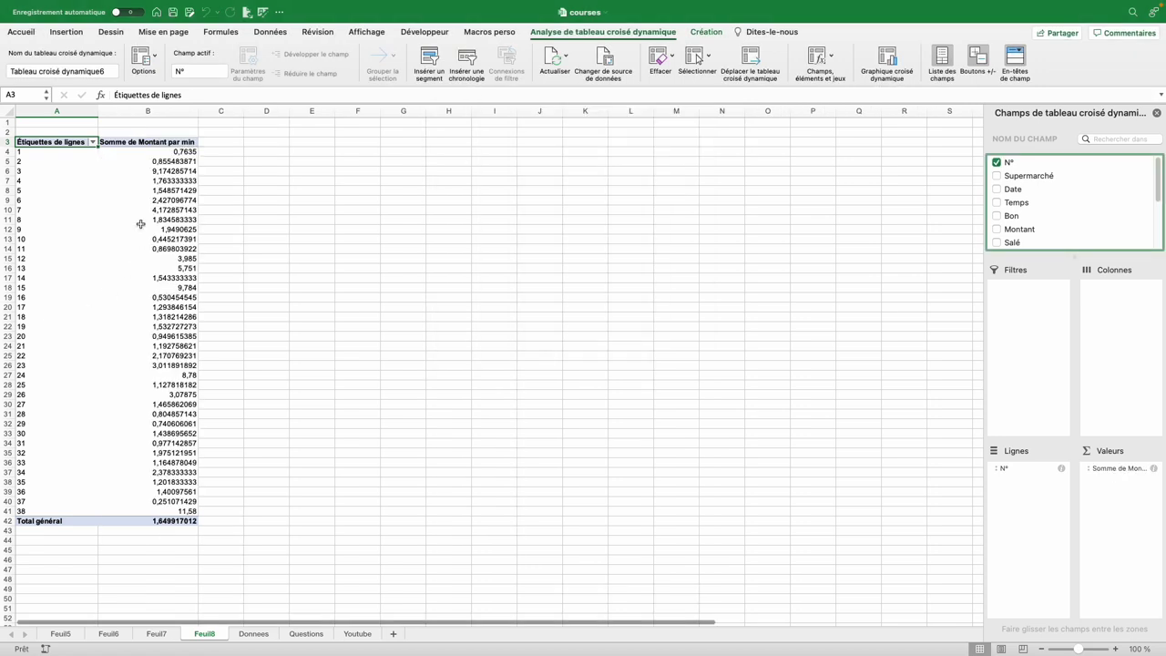
{"action": "scroll", "coordinate": [221, 158], "scroll_direction": "up", "scroll_amount": 3}
{"action": "left_click", "coordinate": [221, 158]}
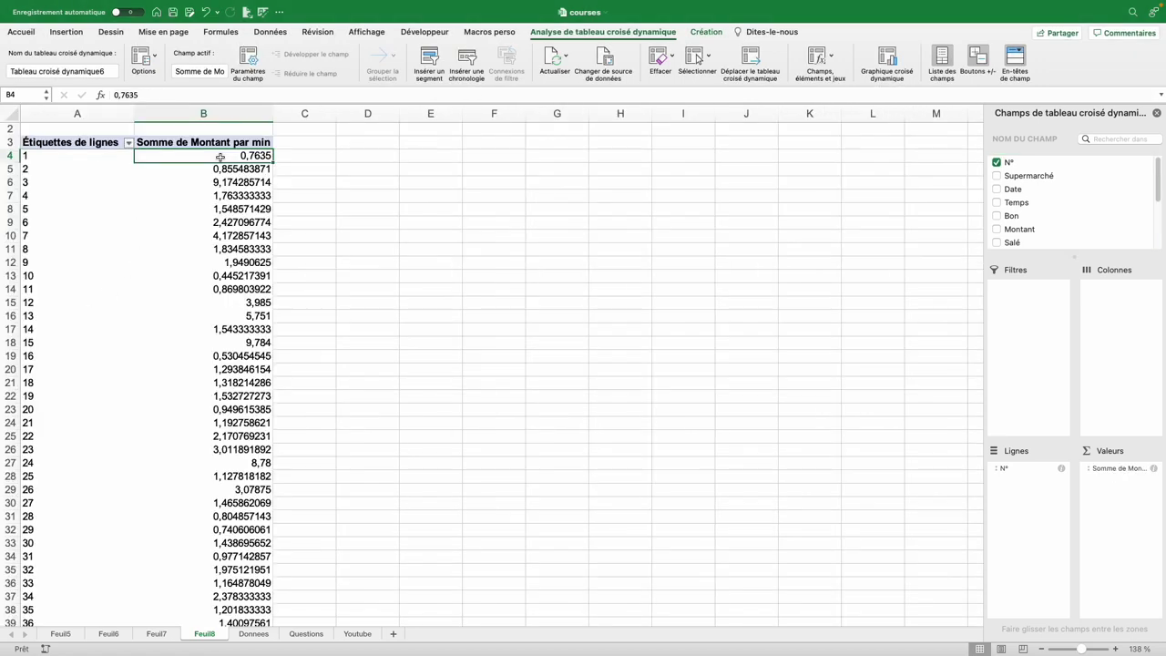
{"action": "right_click", "coordinate": [220, 158]}
{"action": "left_click", "coordinate": [304, 364]}
{"action": "left_click", "coordinate": [232, 457]}
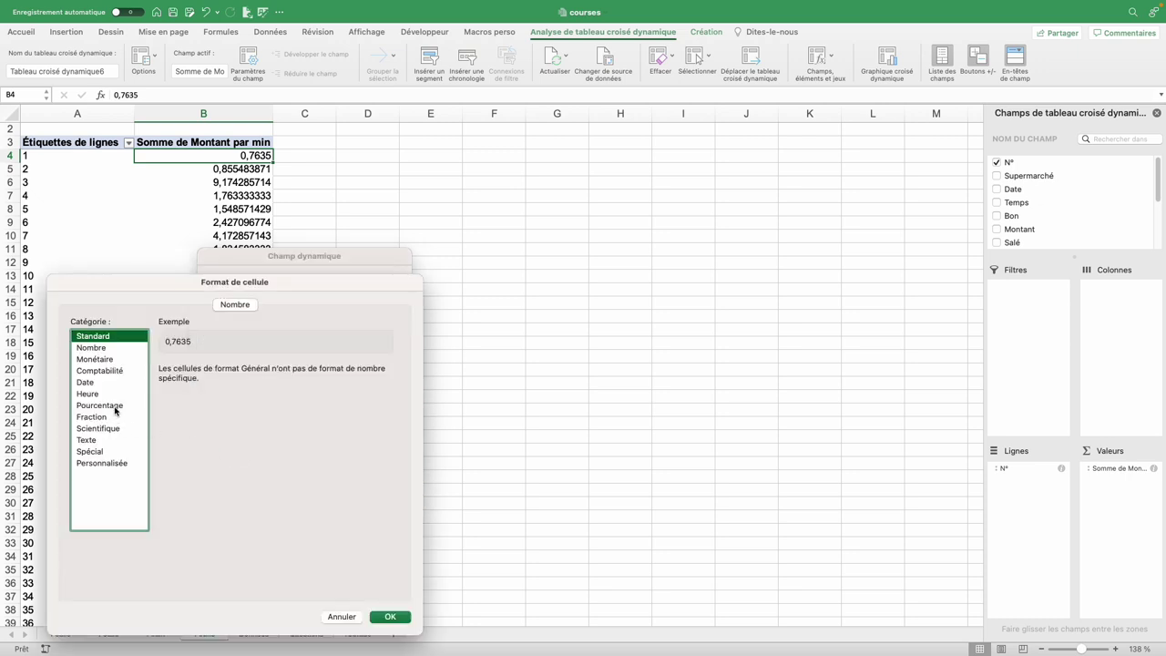
{"action": "left_click", "coordinate": [94, 359]}
{"action": "left_click", "coordinate": [390, 617]}
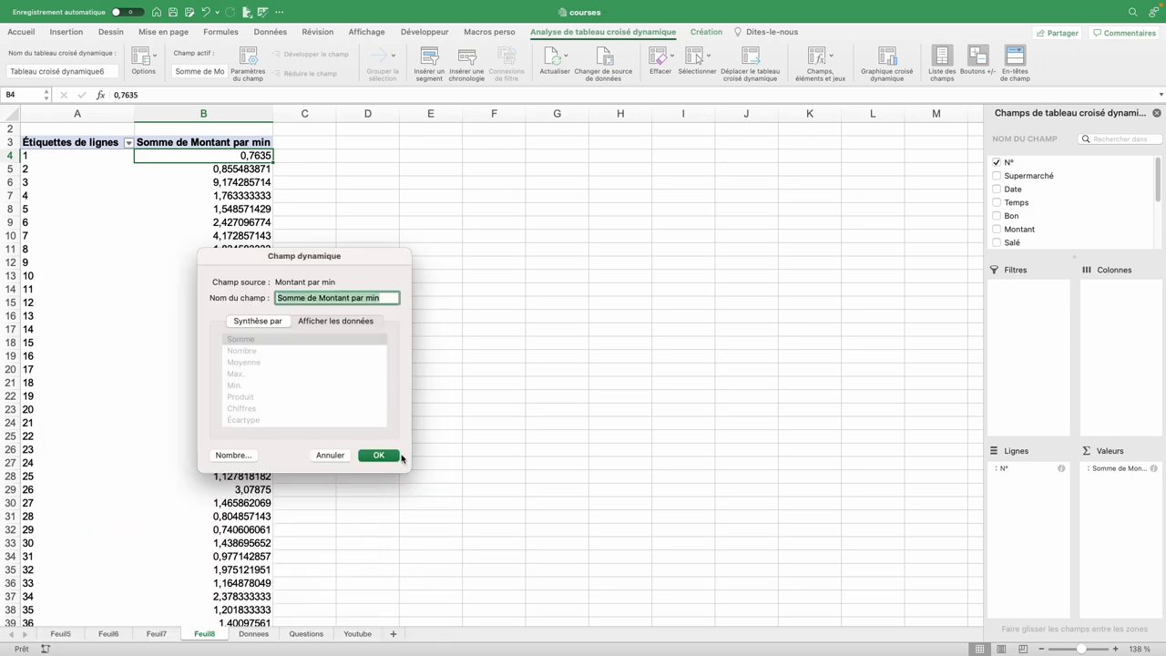
{"action": "left_click", "coordinate": [379, 456]}
{"action": "left_click_drag", "start_coordinate": [1030, 177], "coordinate": [1040, 182]}
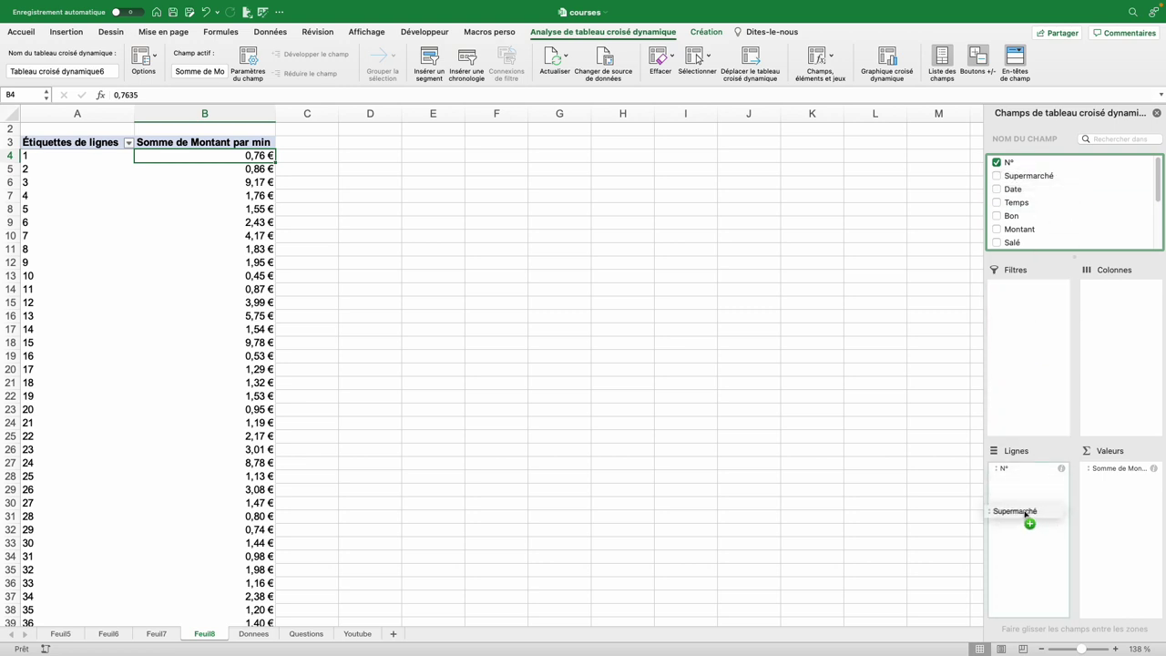
Place Supermarché as the outer row level above N°, showing Carrefour at 1,37 €
{"action": "left_click_drag", "start_coordinate": [1039, 181], "coordinate": [1028, 520]}
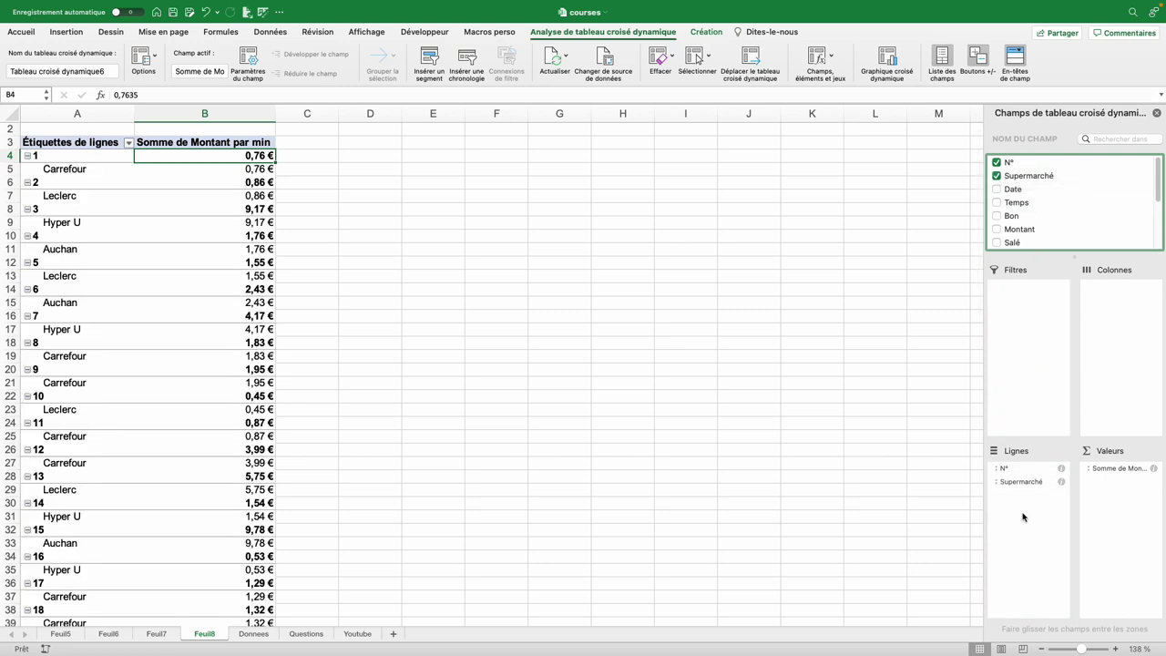
{"action": "left_click_drag", "start_coordinate": [1015, 479], "coordinate": [1006, 466]}
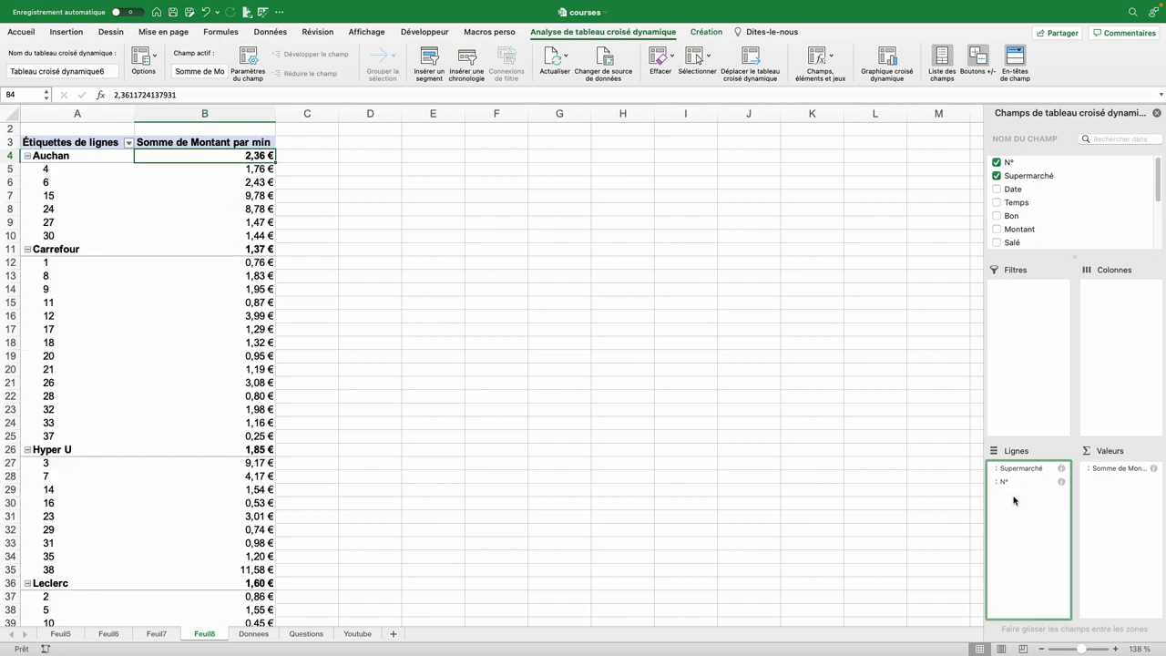
{"action": "left_click", "coordinate": [228, 156]}
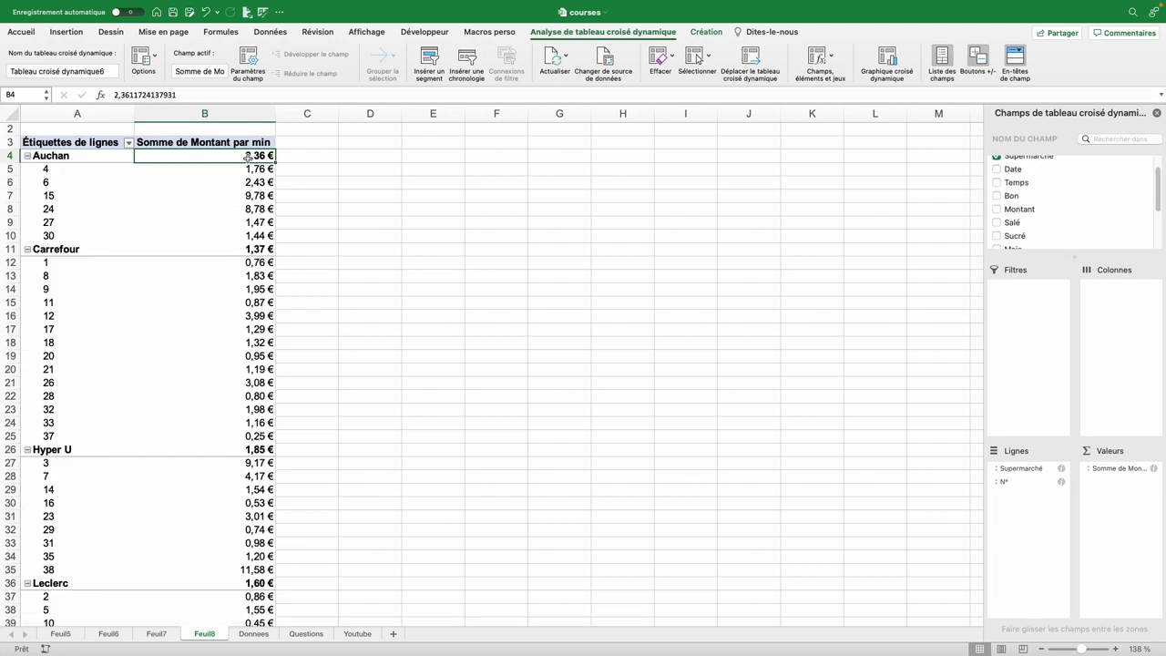
{"action": "left_click", "coordinate": [248, 250]}
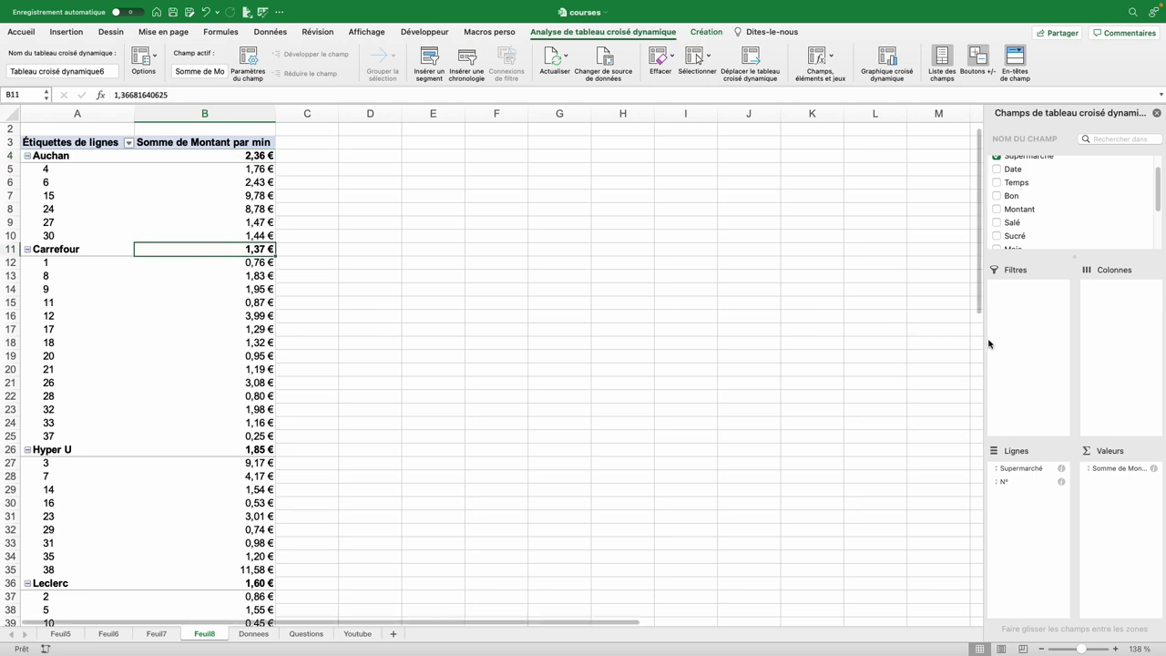
Add Montant and Temps sums, verify Auchan's figures, then remove N° and the duplicate Montant column
{"action": "left_click_drag", "start_coordinate": [1020, 209], "coordinate": [1139, 501]}
{"action": "left_click_drag", "start_coordinate": [1017, 182], "coordinate": [1117, 512]}
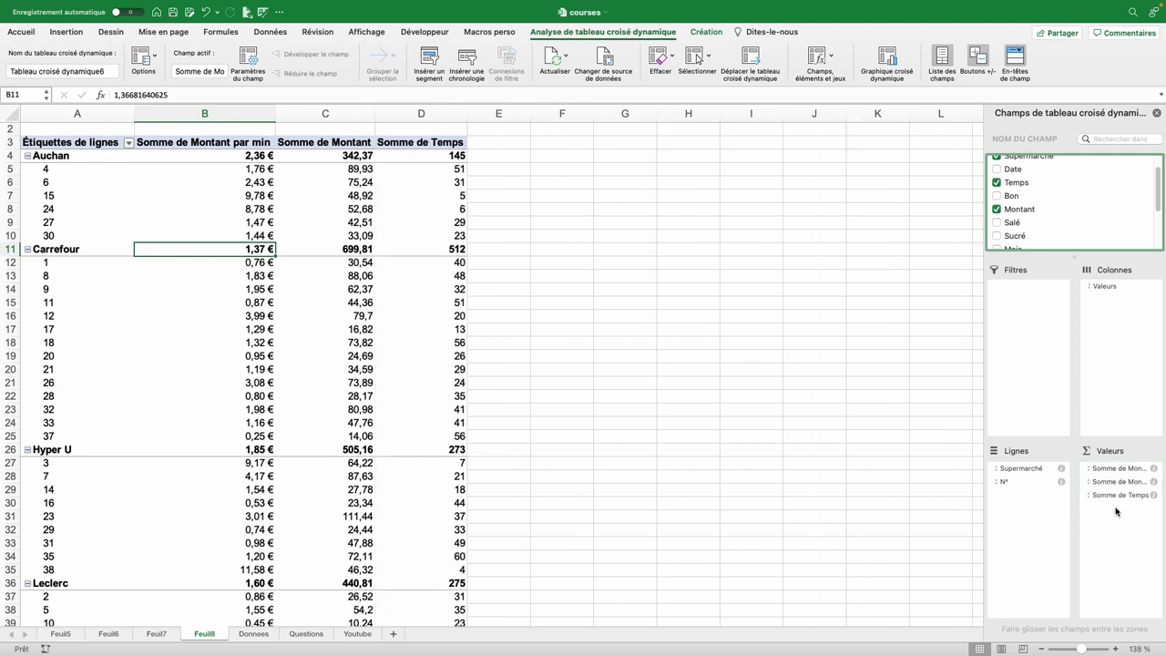
{"action": "scroll", "coordinate": [523, 328], "scroll_direction": "up", "scroll_amount": 5}
{"action": "left_click_drag", "start_coordinate": [501, 216], "coordinate": [523, 324]}
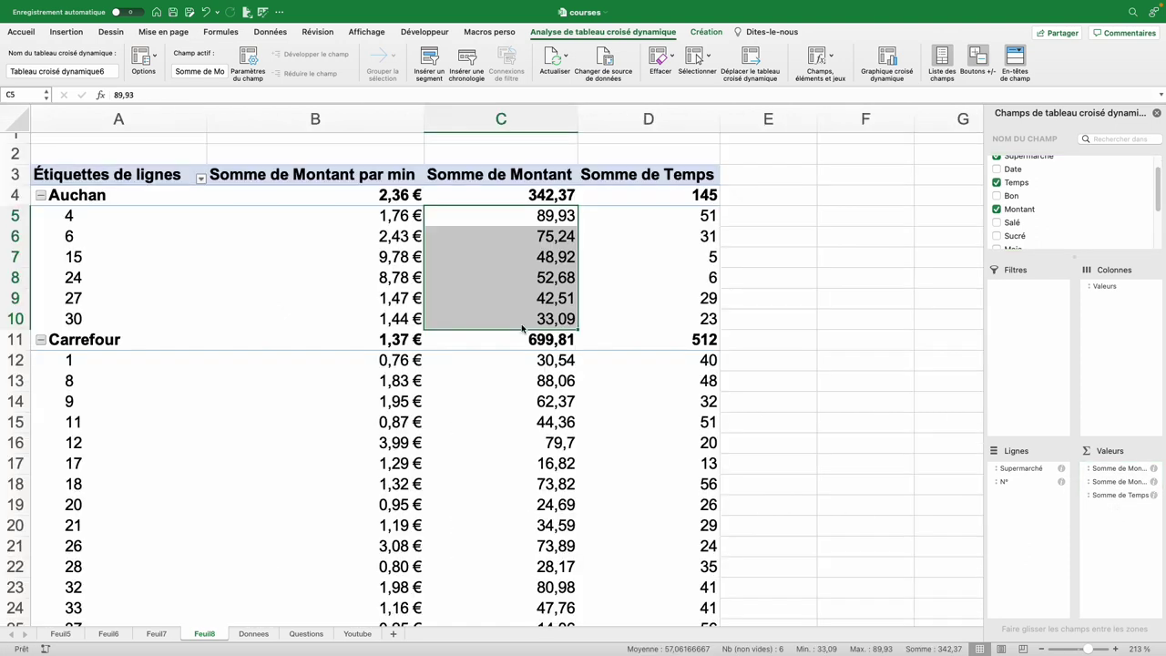
{"action": "left_click", "coordinate": [519, 195]}
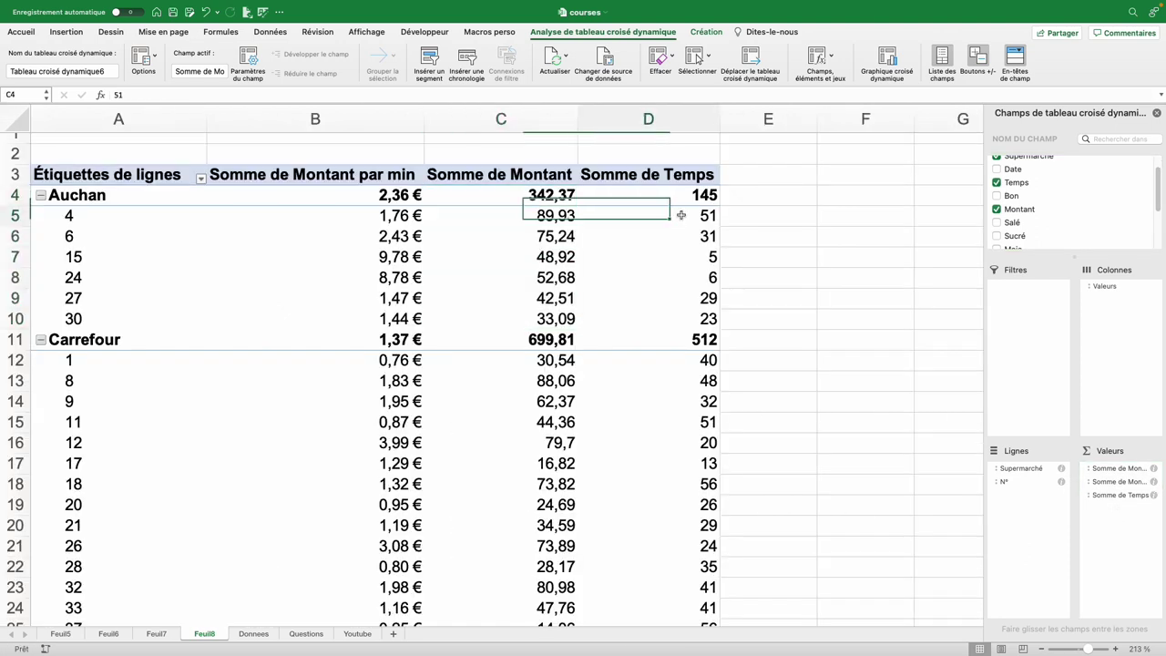
{"action": "left_click_drag", "start_coordinate": [679, 219], "coordinate": [691, 317]}
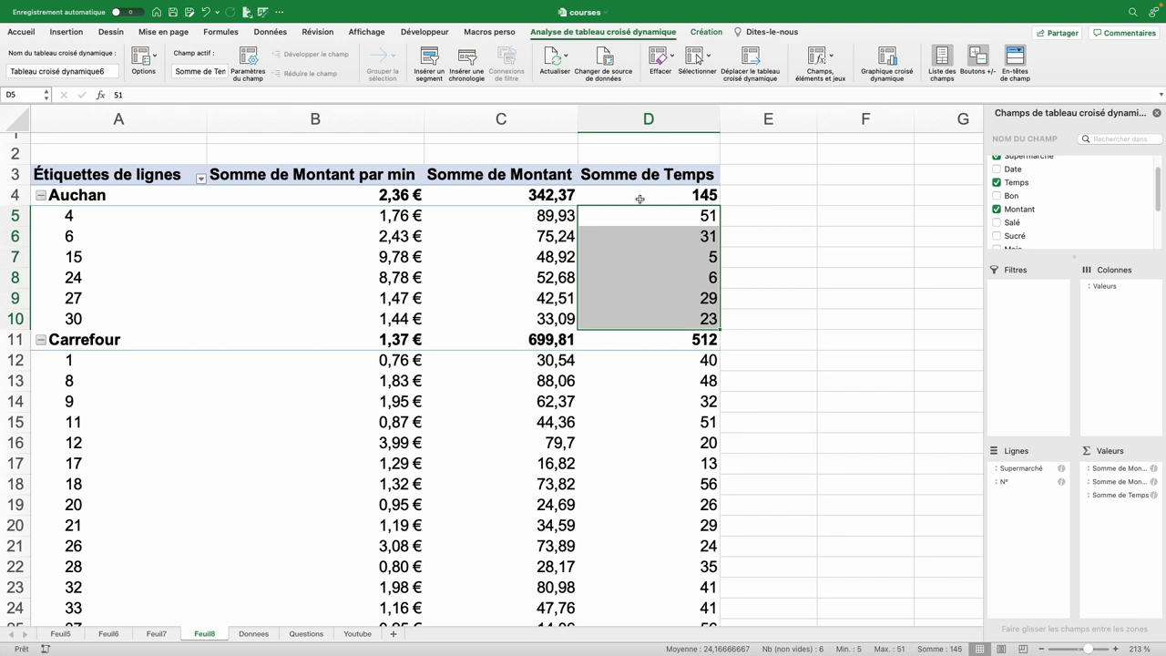
{"action": "left_click", "coordinate": [399, 199]}
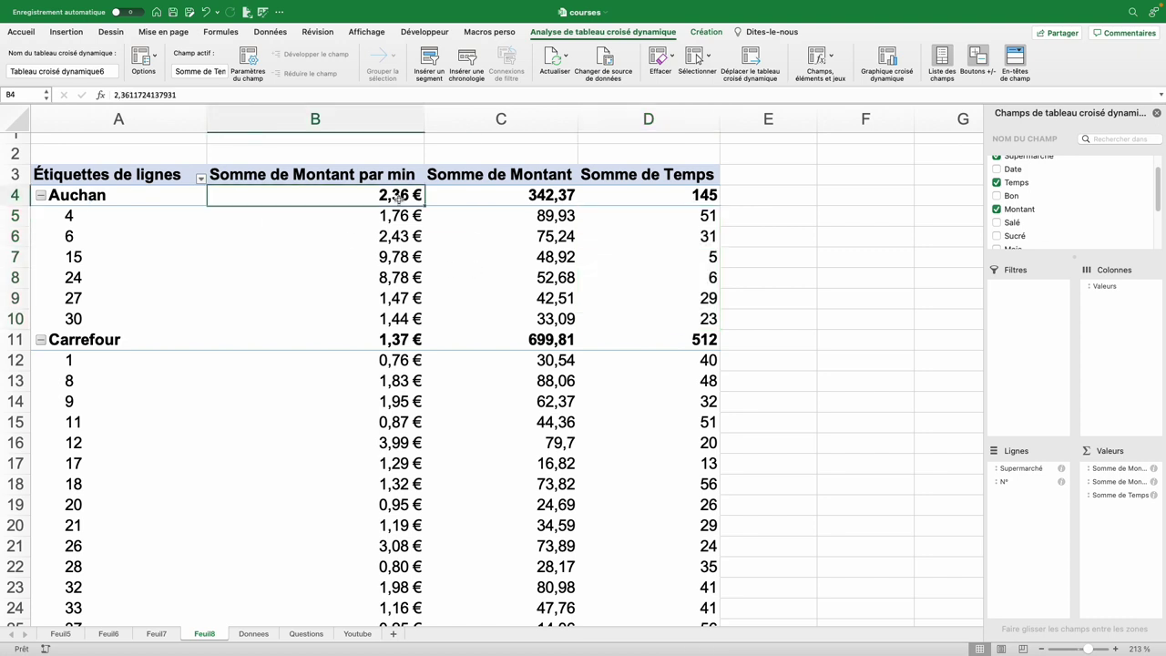
{"action": "left_click", "coordinate": [526, 196]}
{"action": "left_click", "coordinate": [665, 201]}
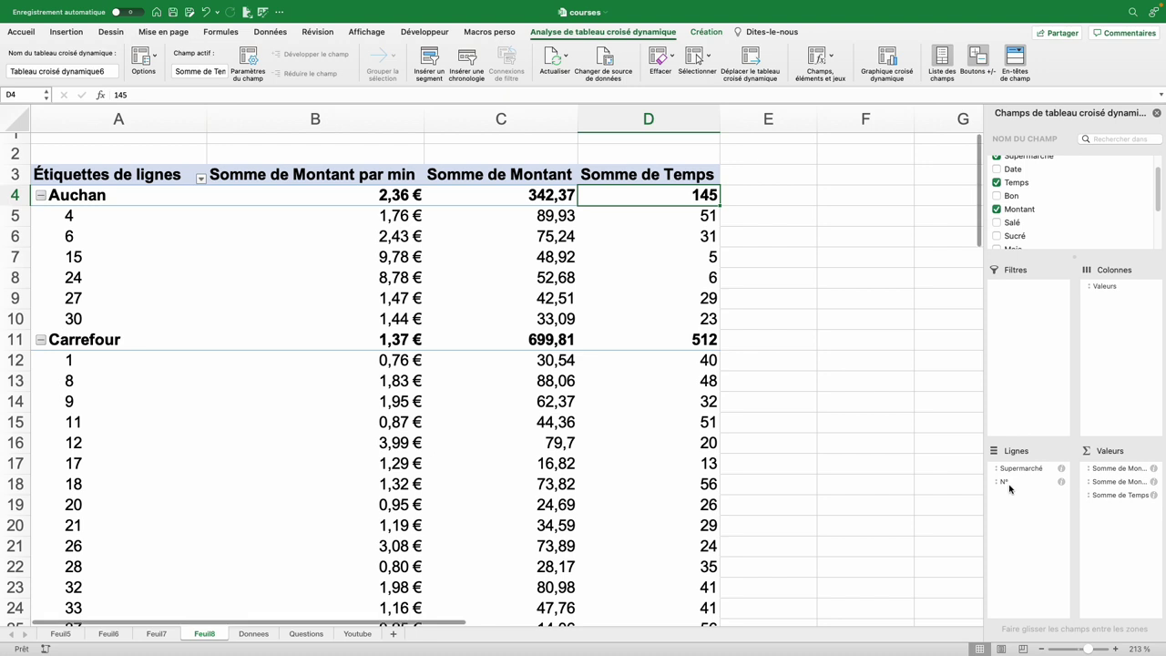
{"action": "left_click_drag", "start_coordinate": [1005, 481], "coordinate": [1002, 232]}
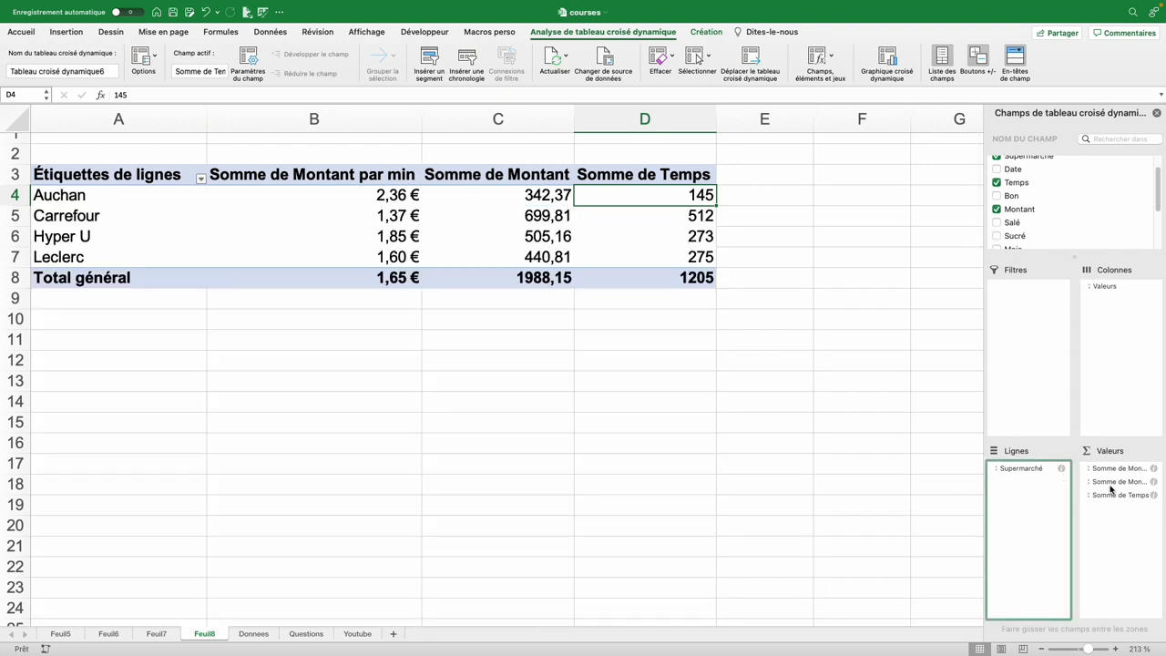
{"action": "left_click_drag", "start_coordinate": [1110, 481], "coordinate": [1085, 247]}
Check the Questions sheet, then add Somme de Montant (1988,15 total) to the Feuil8 pivot values
{"action": "key", "text": "ctrl+Page_Down"}
{"action": "key", "text": "ctrl+Page_Down"}
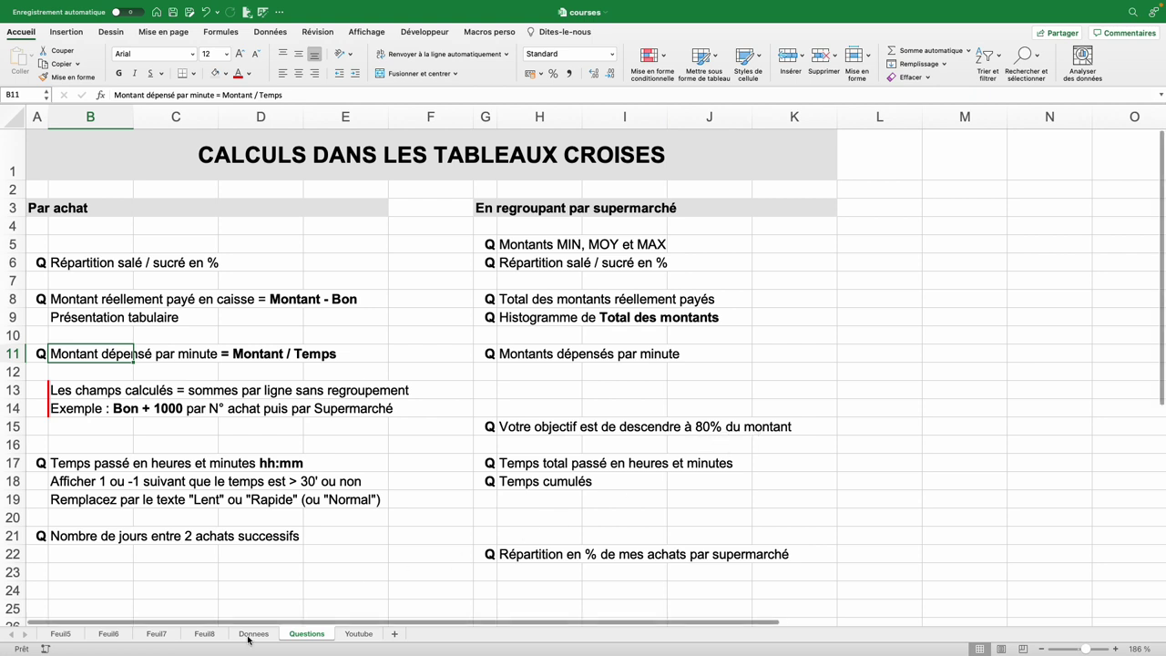
{"action": "left_click", "coordinate": [205, 633]}
{"action": "left_click_drag", "start_coordinate": [1020, 229], "coordinate": [1126, 494]}
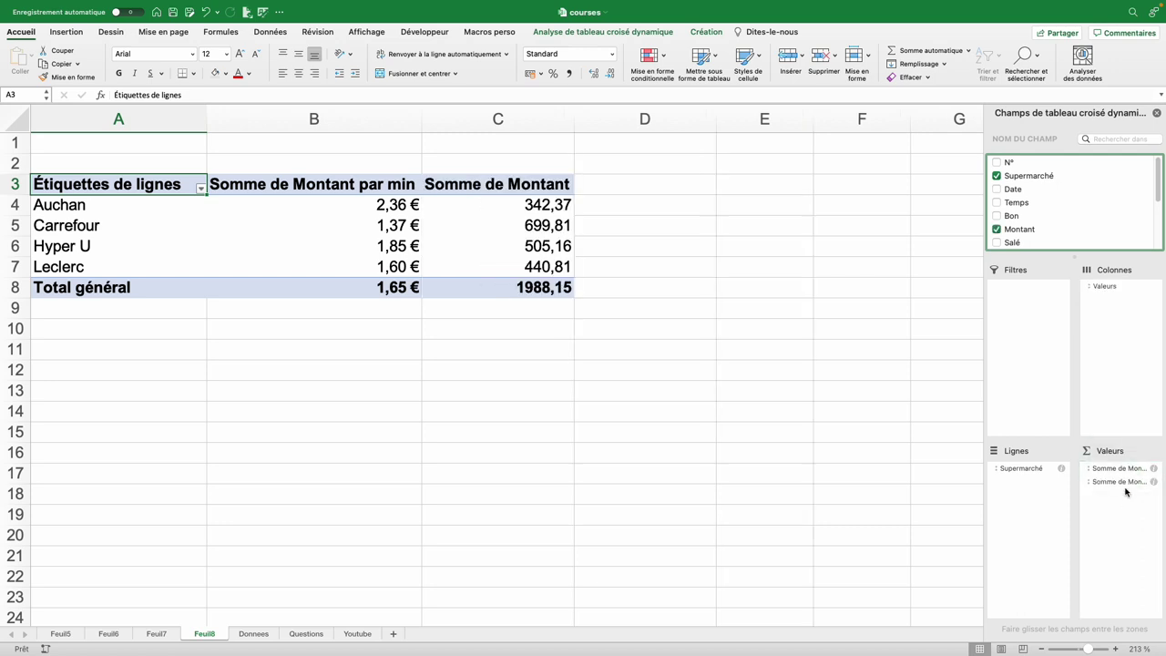
{"action": "left_click", "coordinate": [96, 207]}
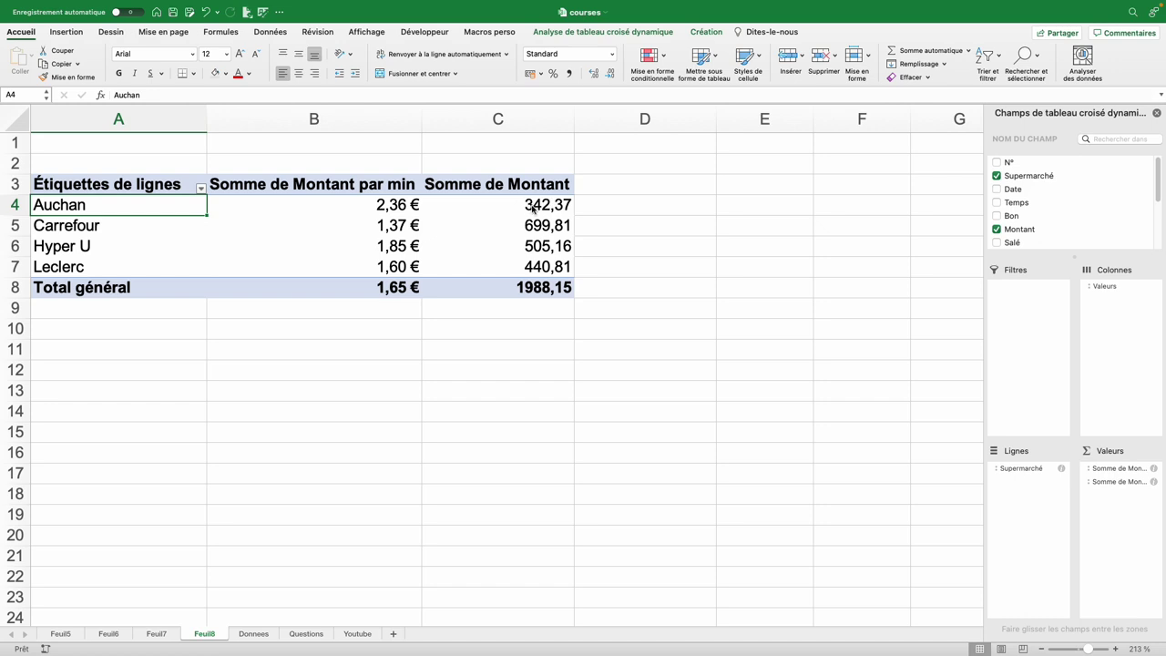
{"action": "left_click", "coordinate": [533, 207]}
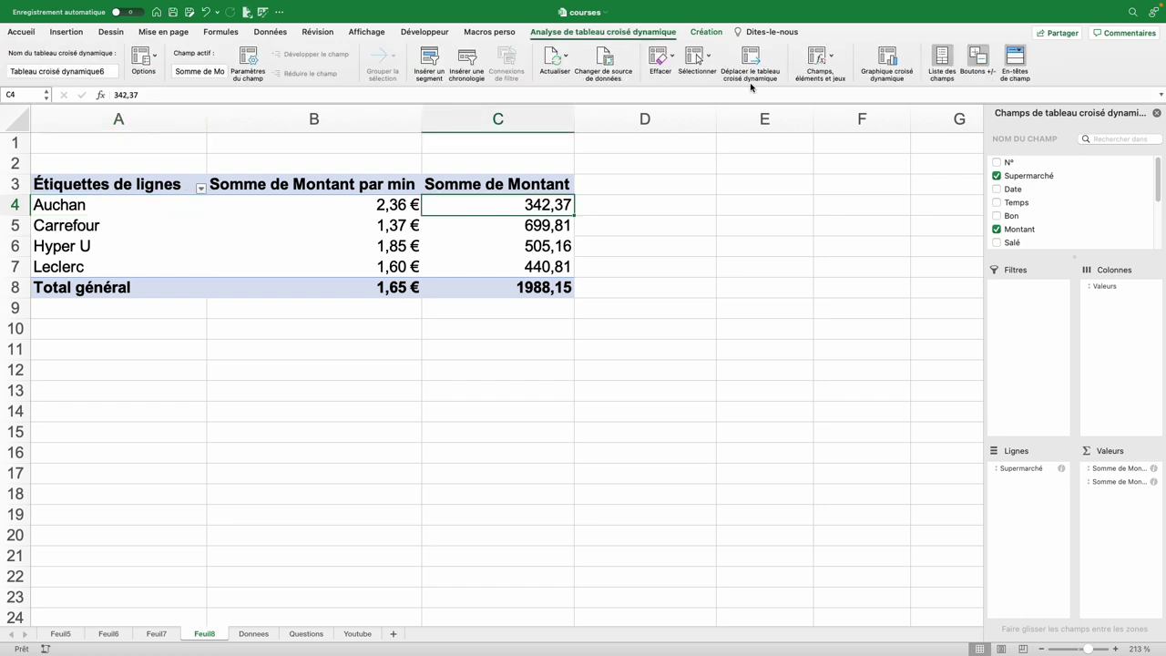
{"action": "left_click", "coordinate": [824, 63]}
Create the Objectif calculated field with formula =80% * Montant
{"action": "left_click", "coordinate": [842, 76]}
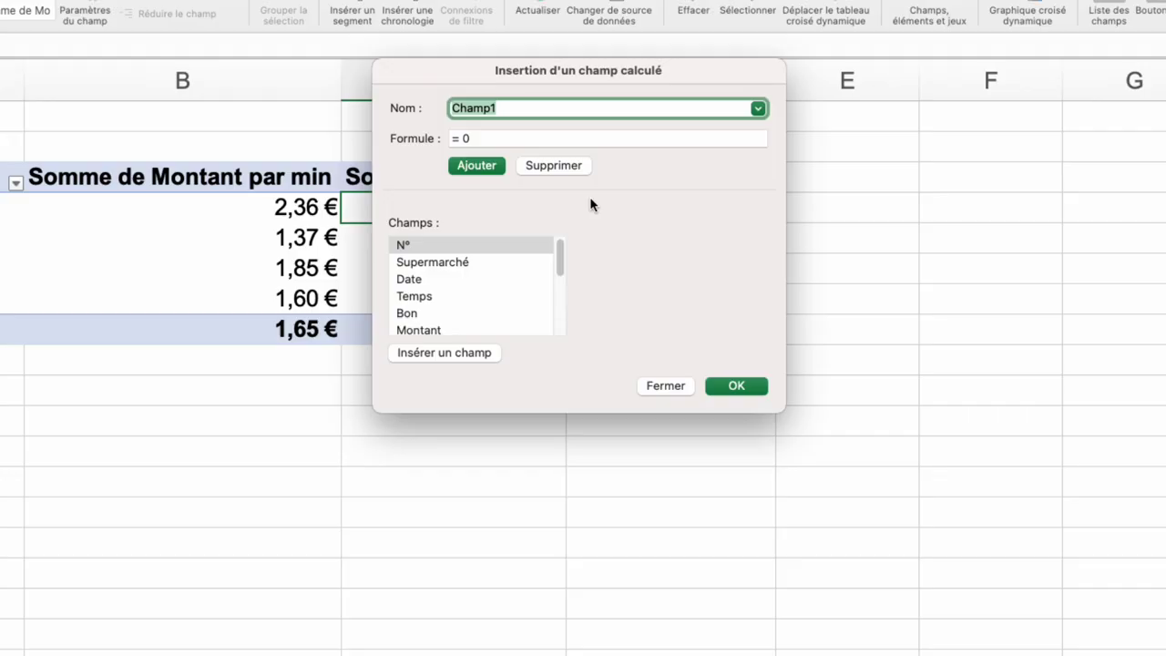
{"action": "type", "text": "Objectif"}
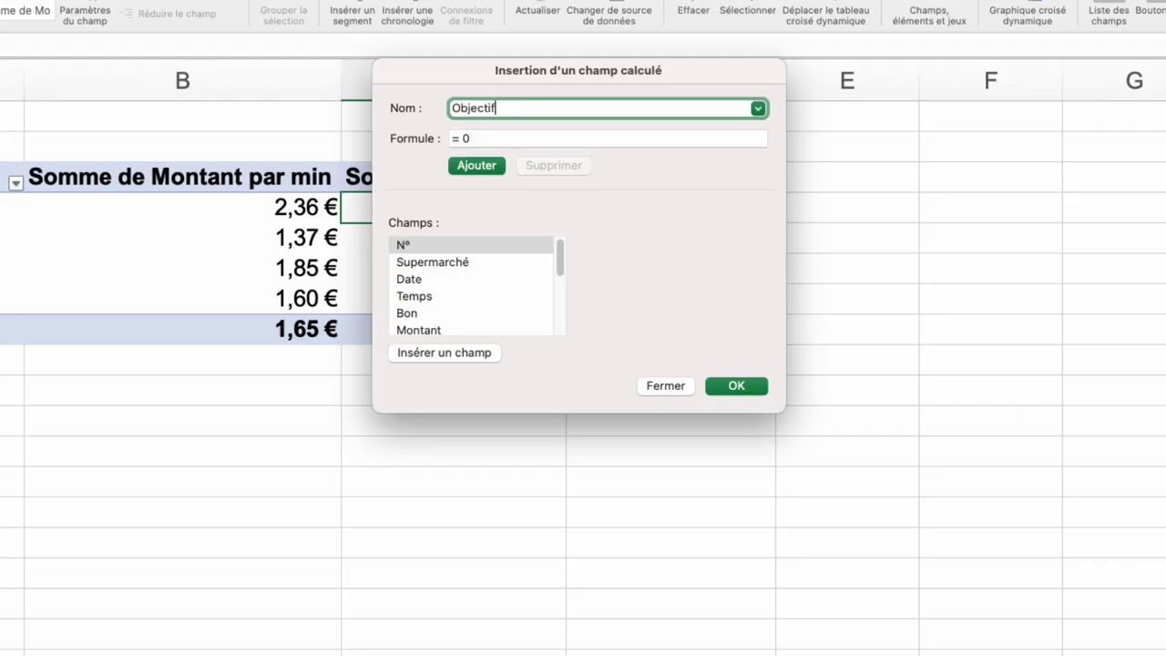
{"action": "left_click", "coordinate": [467, 139]}
{"action": "key", "text": "BackSpace"}
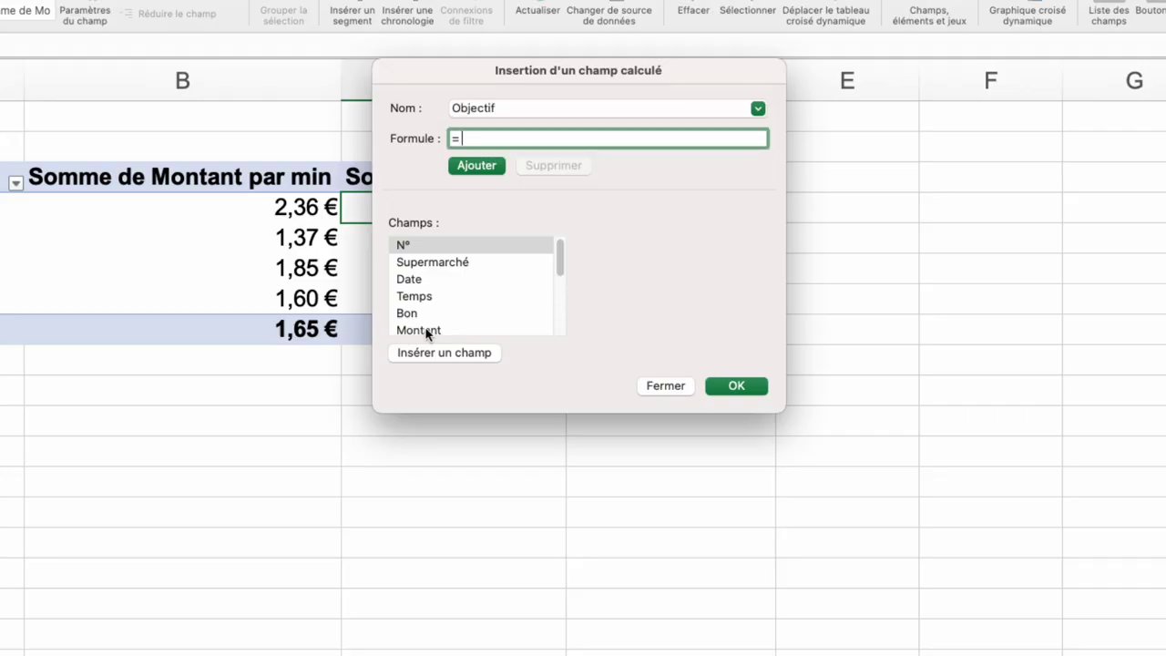
{"action": "type", "text": "8"}
{"action": "type", "text": "0%"}
{"action": "key", "text": "BackSpace"}
{"action": "type", "text": "/10"}
{"action": "type", "text": "0"}
{"action": "key", "text": "BackSpace"}
{"action": "key", "text": "BackSpace"}
{"action": "key", "text": "BackSpace"}
{"action": "key", "text": "BackSpace"}
{"action": "type", "text": "0,8"}
{"action": "type", "text": "80%"}
{"action": "left_click", "coordinate": [436, 332]}
{"action": "left_click", "coordinate": [446, 353]}
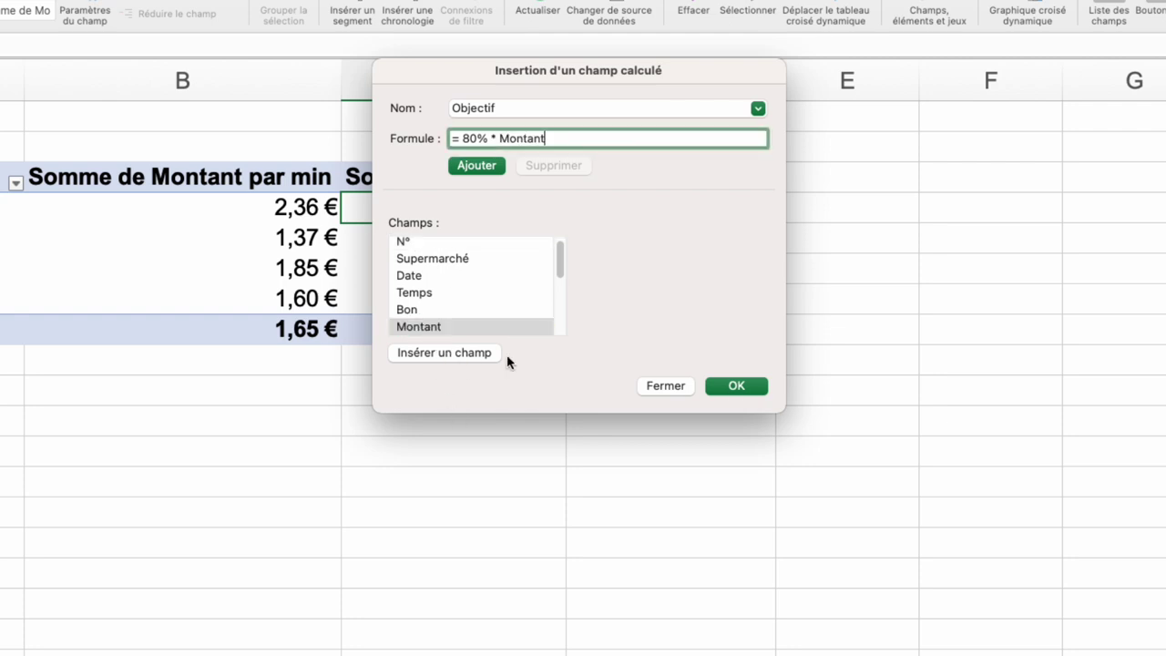
{"action": "left_click", "coordinate": [735, 387]}
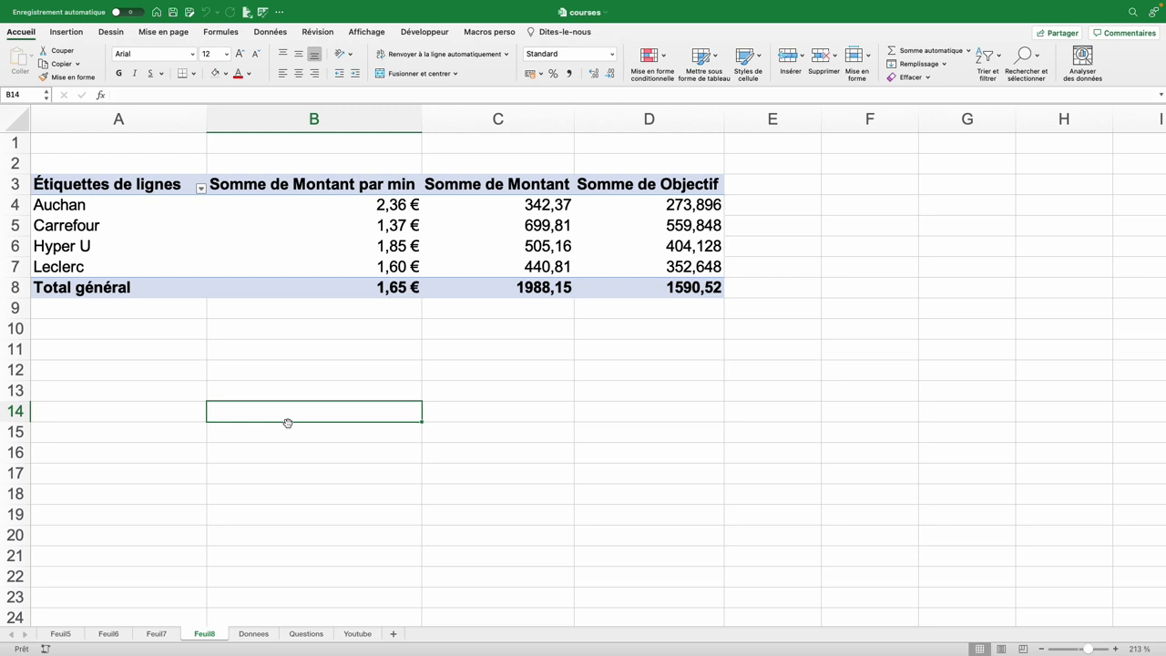
Enter 75 minutes in B14 and =B14/60 in C14, formatted as Heure
{"action": "type", "text": "75"}
{"action": "key", "text": "Tab"}
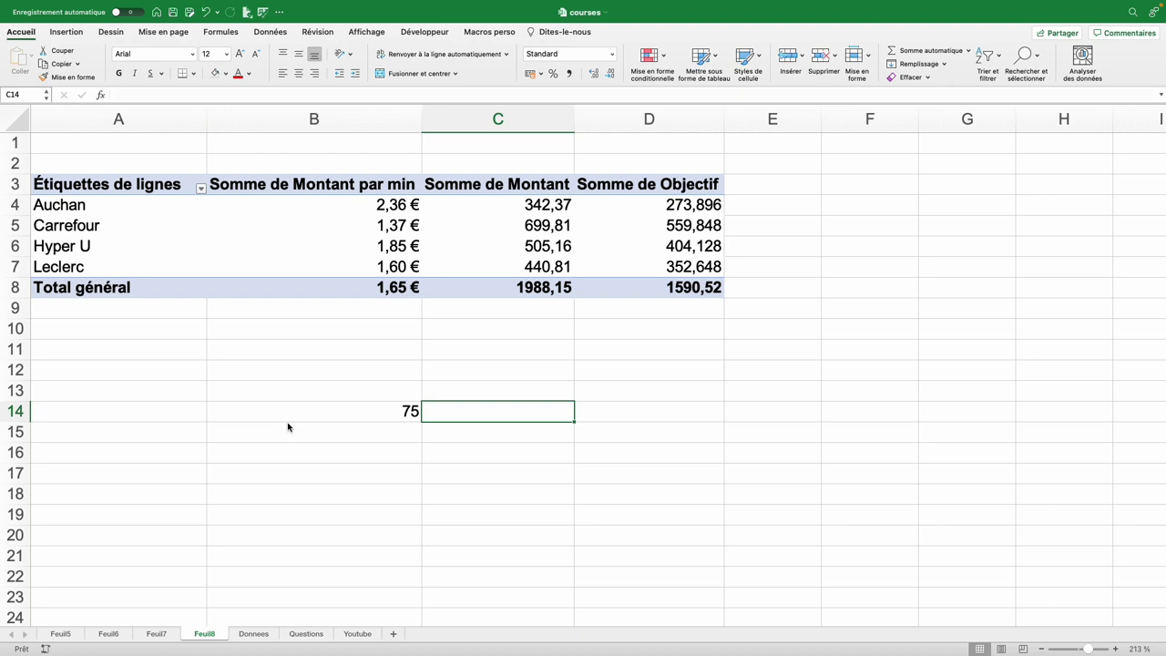
{"action": "type", "text": "="}
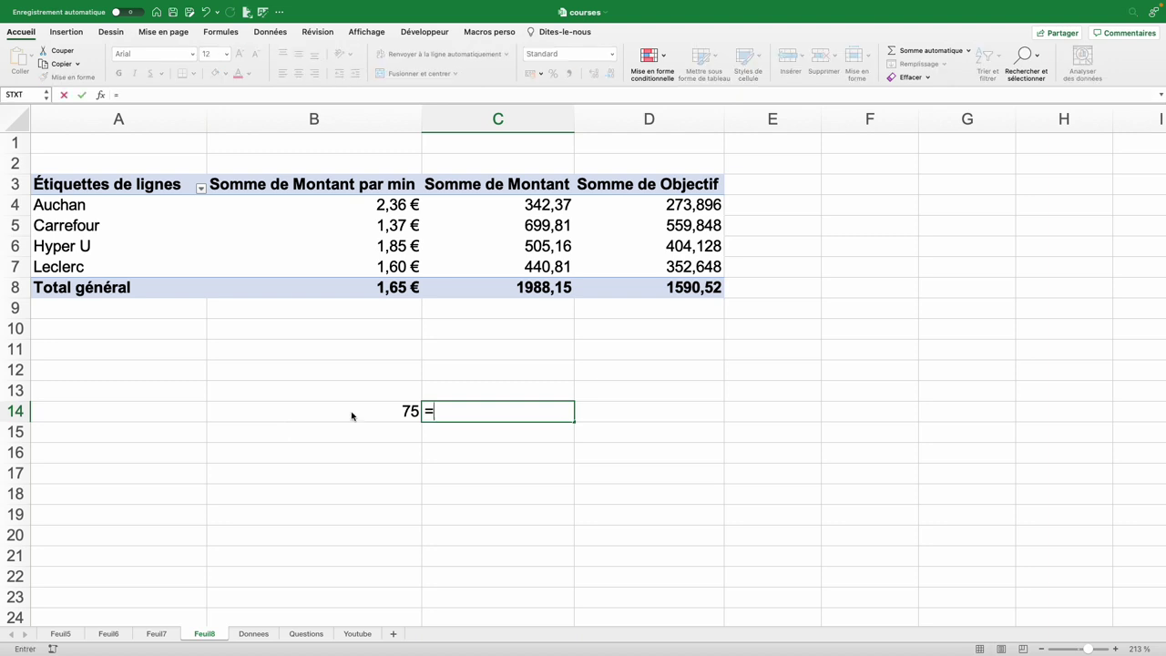
{"action": "left_click", "coordinate": [352, 416]}
{"action": "type", "text": "/"}
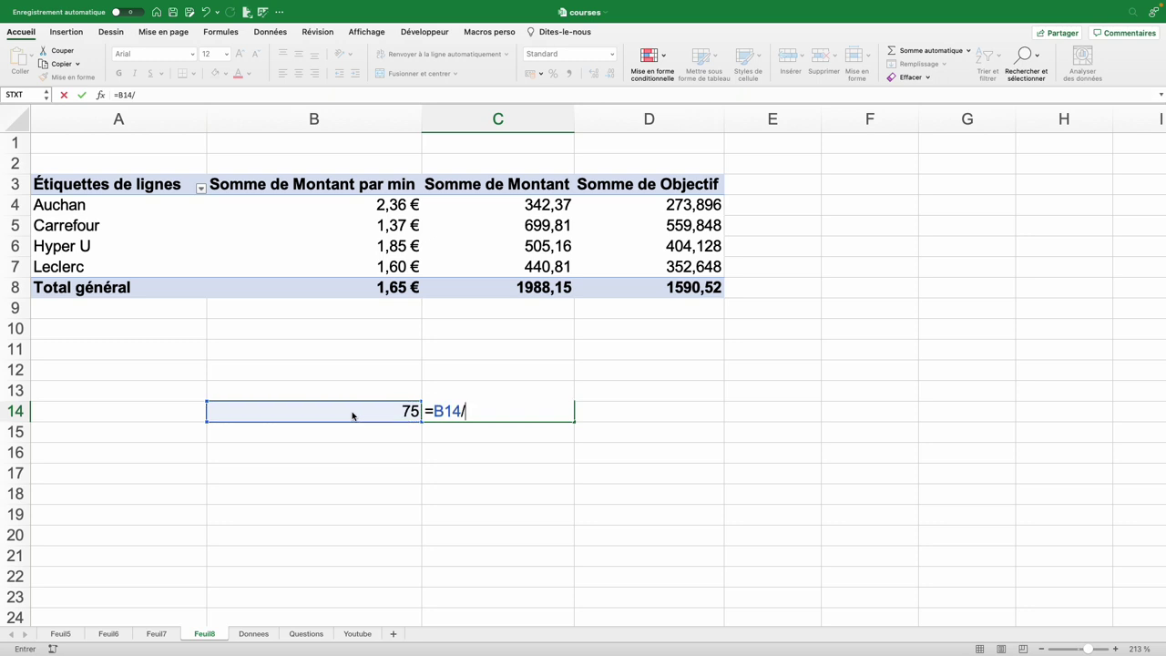
{"action": "type", "text": "60"}
{"action": "key", "text": "Return"}
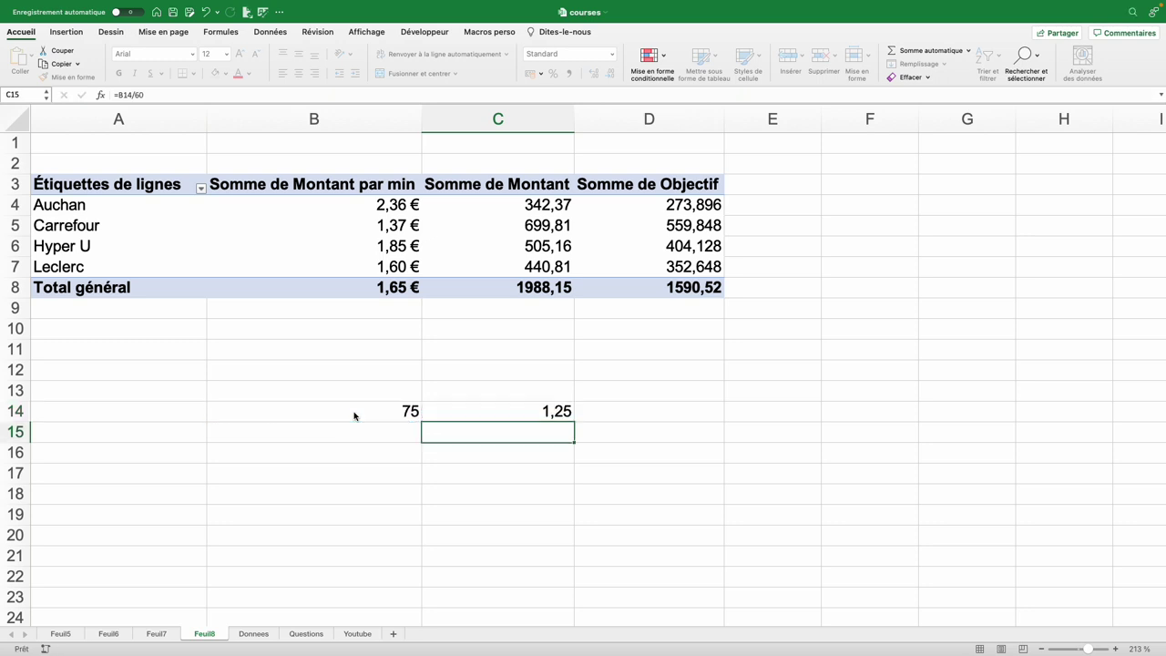
{"action": "left_click", "coordinate": [537, 417]}
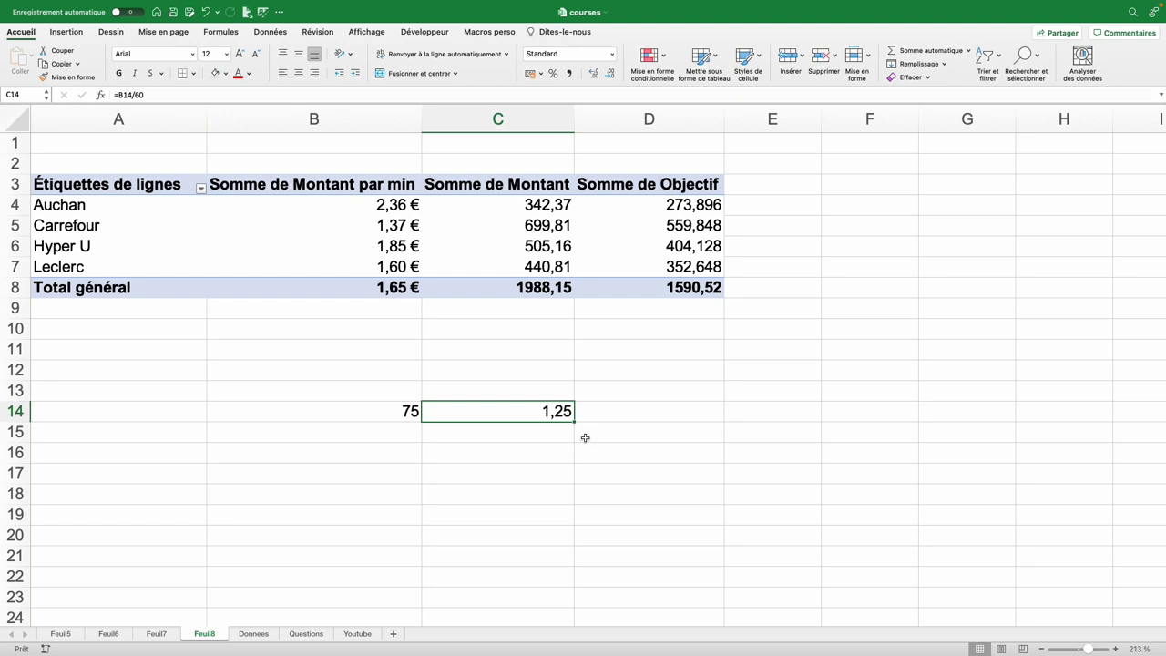
{"action": "left_click", "coordinate": [613, 54]}
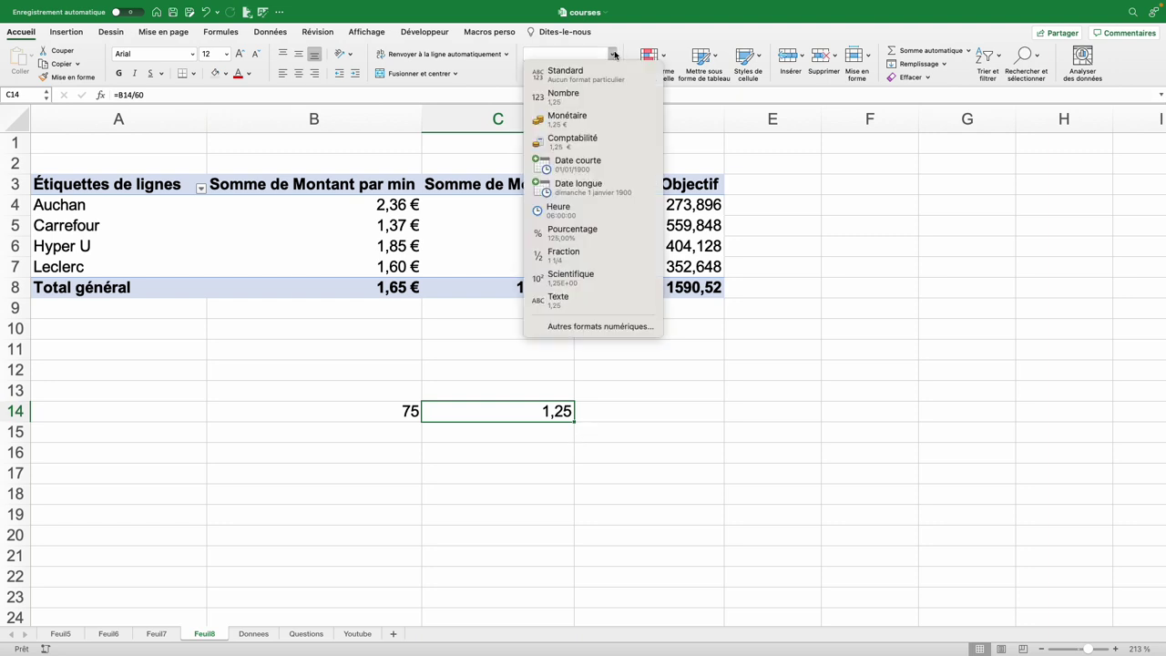
{"action": "left_click", "coordinate": [560, 214]}
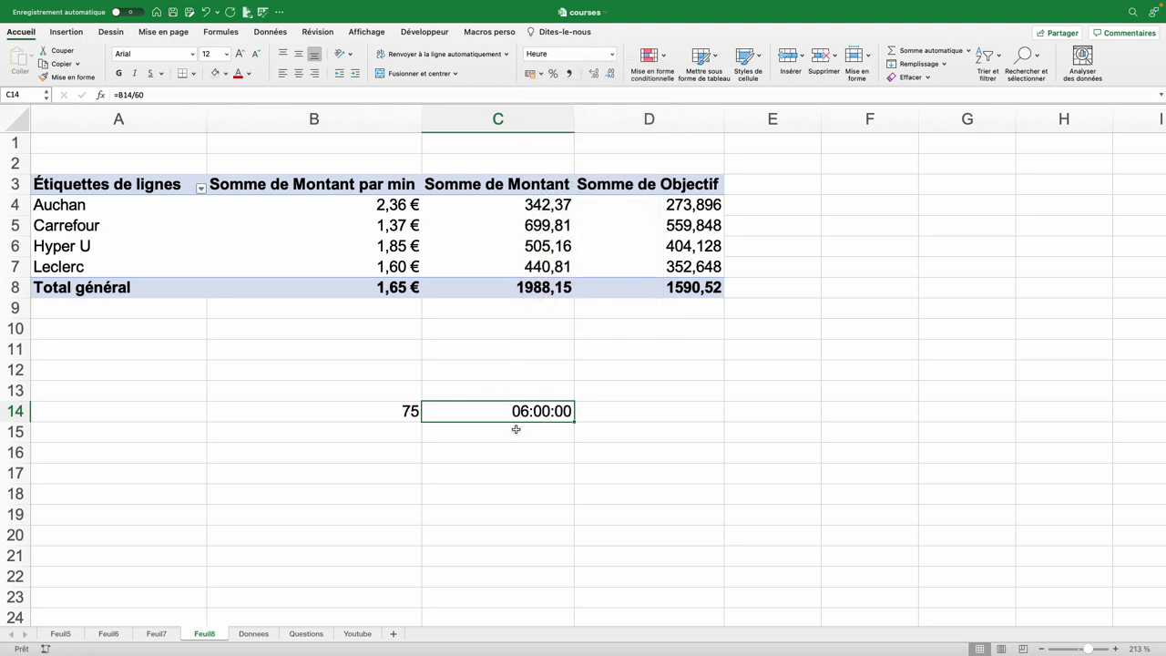
Change C14 to =B14/60/24 and replace B14's value with 2000 minutes
{"action": "key", "text": "Left"}
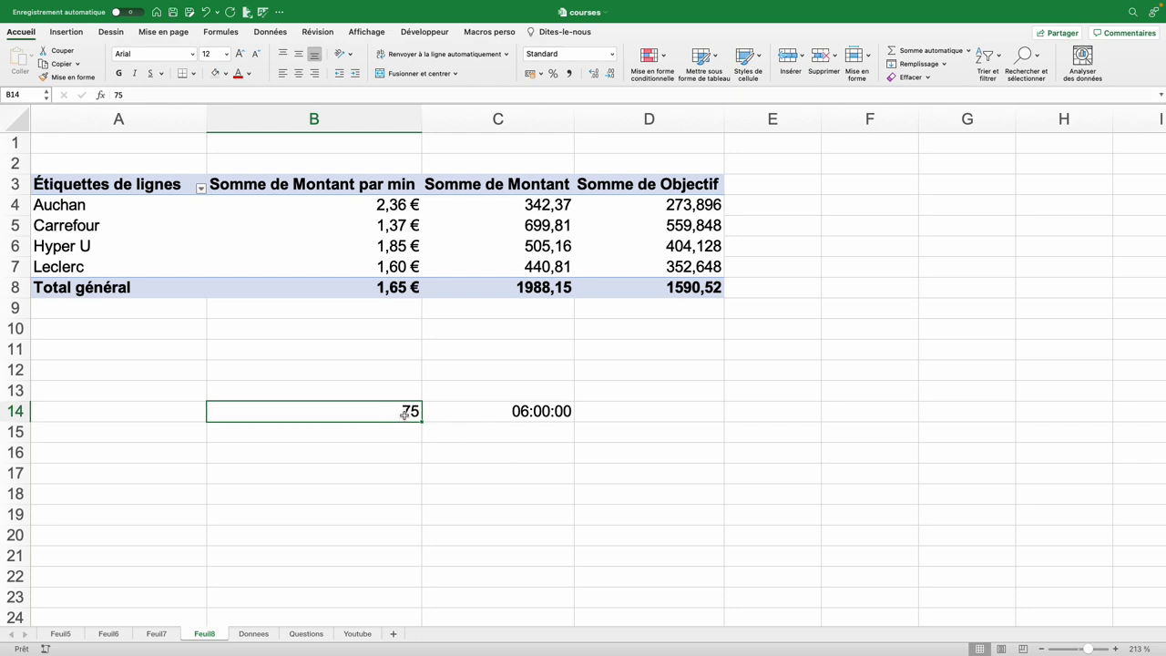
{"action": "left_click", "coordinate": [496, 416]}
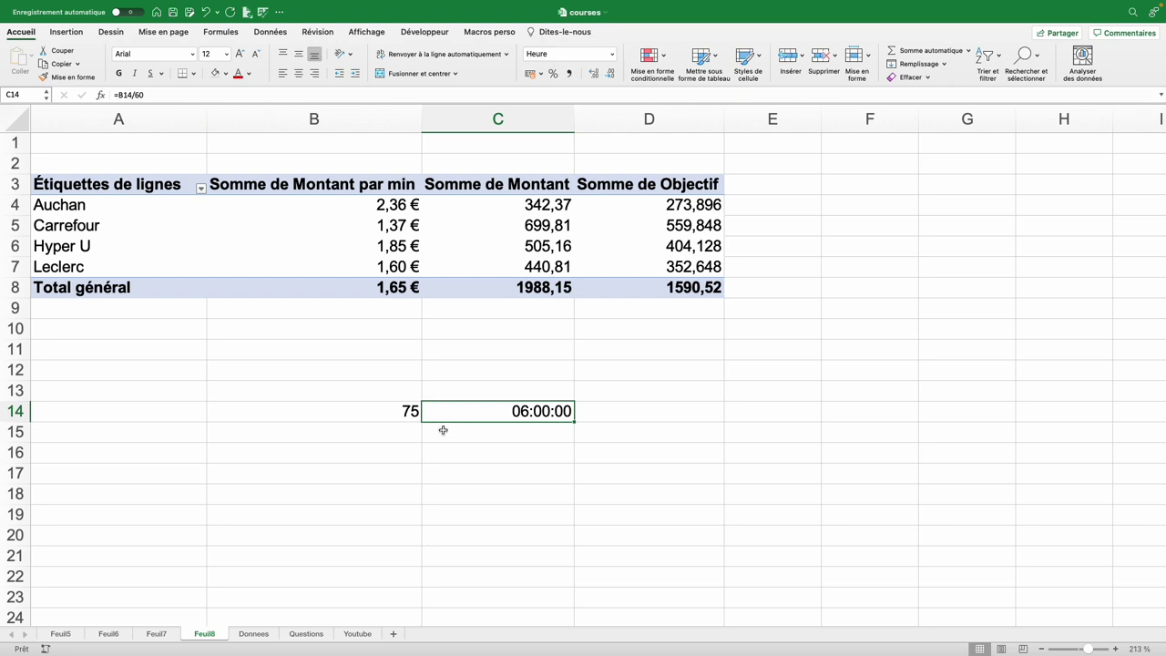
{"action": "double_click", "coordinate": [487, 415]}
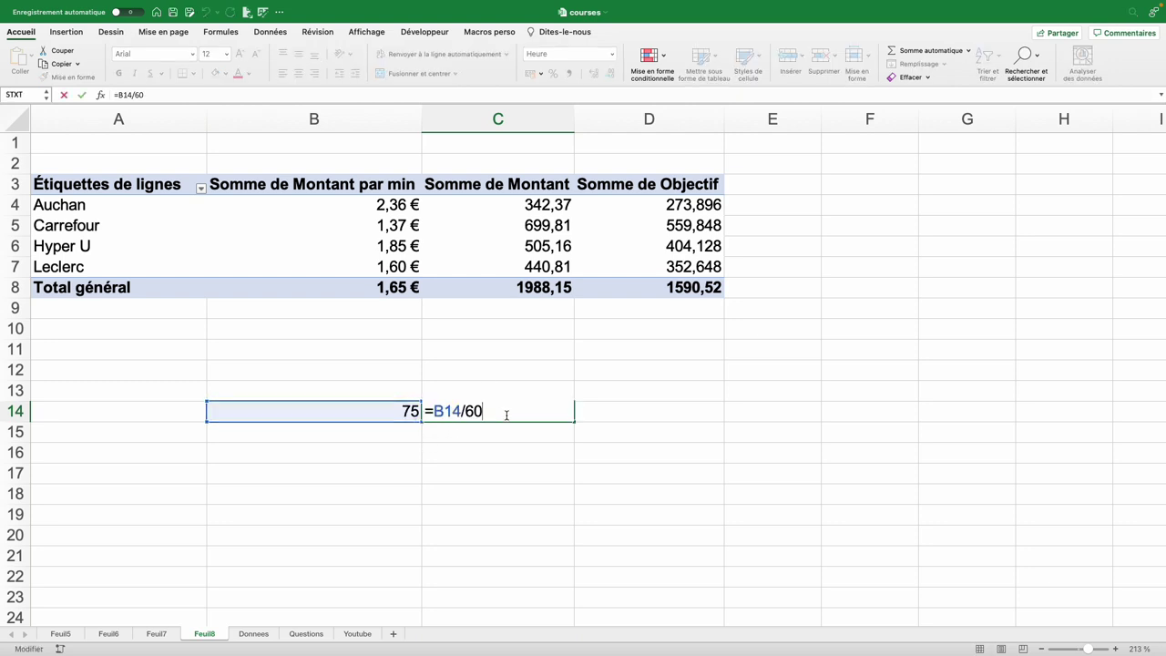
{"action": "type", "text": "/"}
{"action": "type", "text": "24"}
{"action": "key", "text": "Return"}
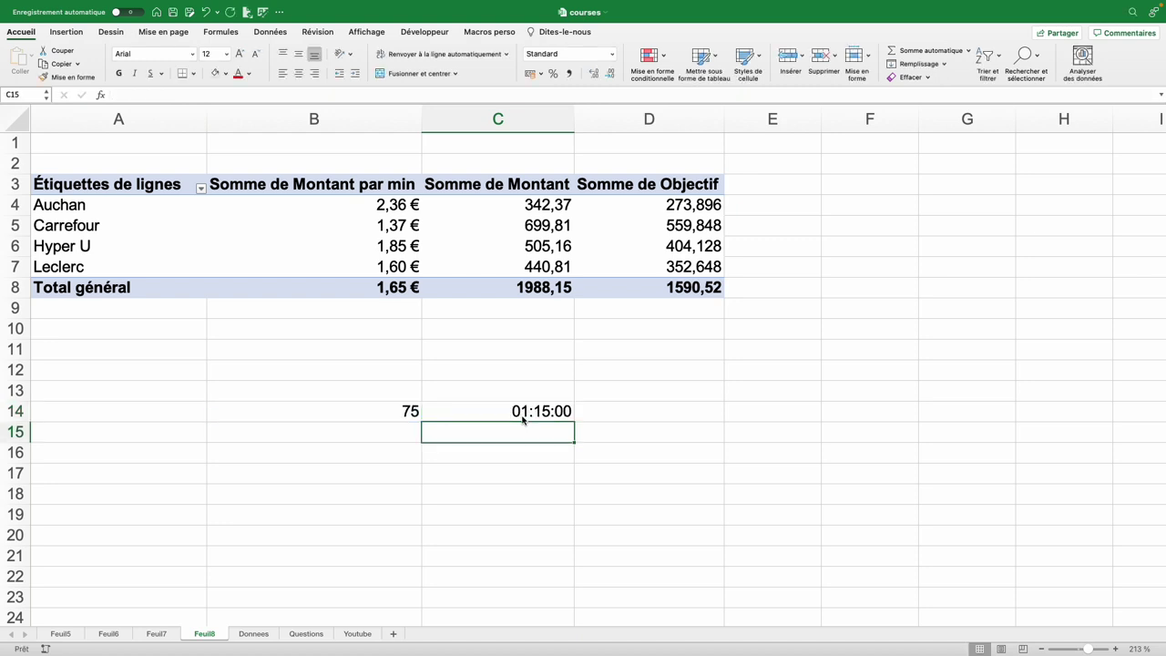
{"action": "key", "text": "Left"}
{"action": "key", "text": "Up"}
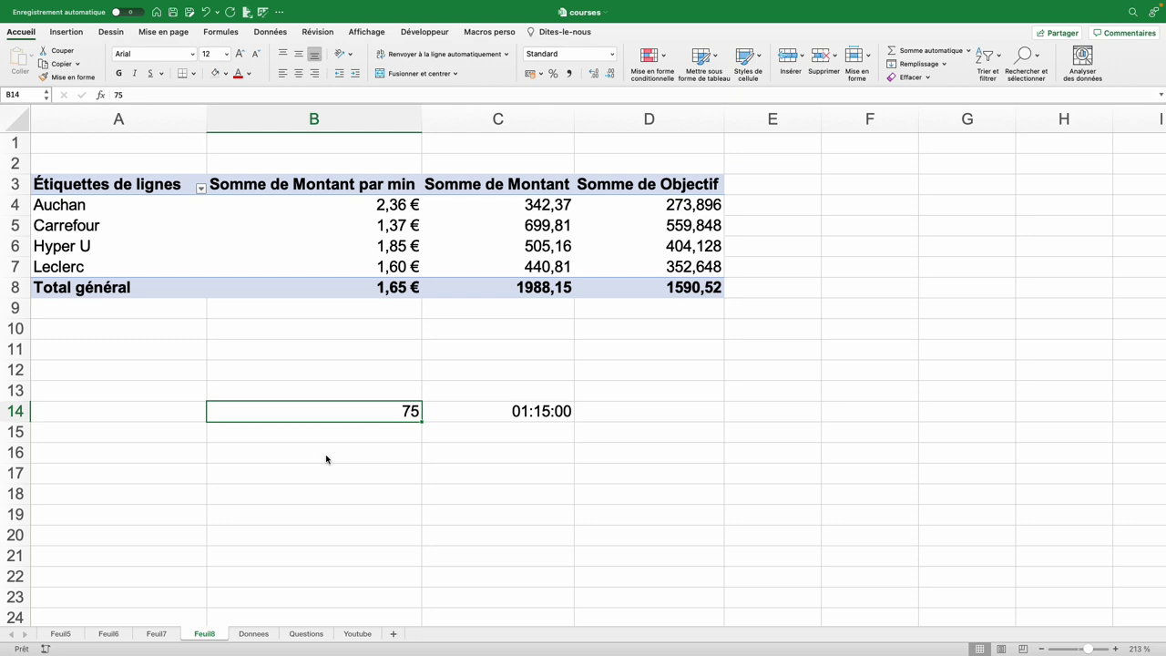
{"action": "type", "text": "2000"}
{"action": "key", "text": "Return"}
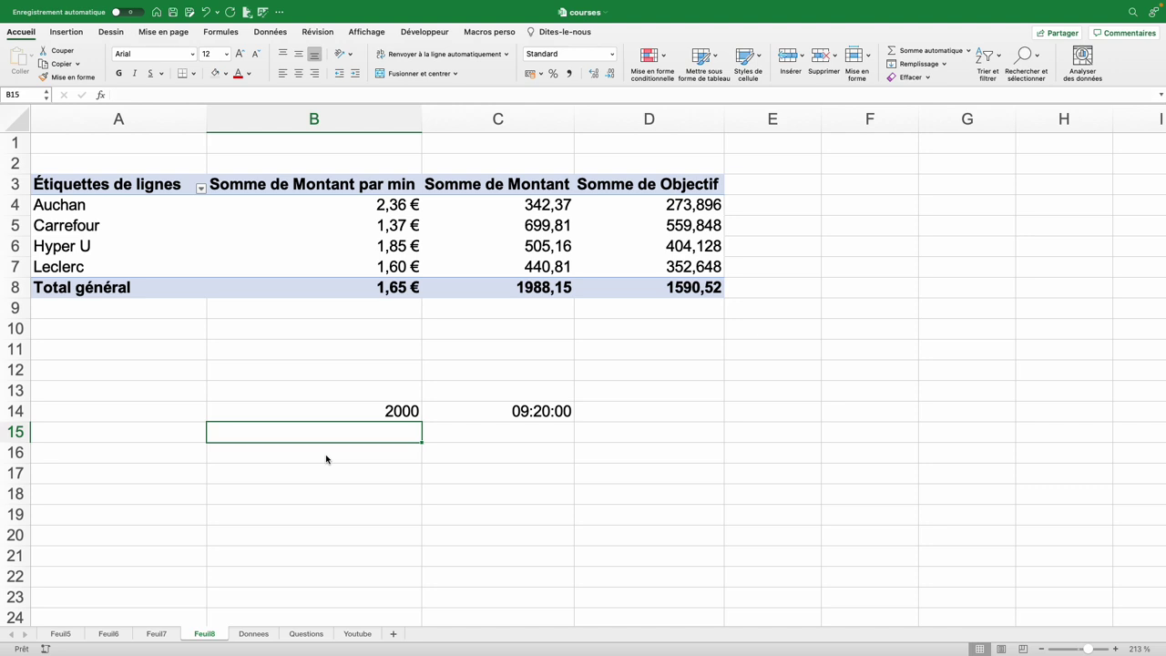
Put =B14/60 in B15 and give C14 the 37:30:55 elapsed-hours format via Personnalisée
{"action": "type", "text": "="}
{"action": "left_click", "coordinate": [380, 410]}
{"action": "type", "text": "/"}
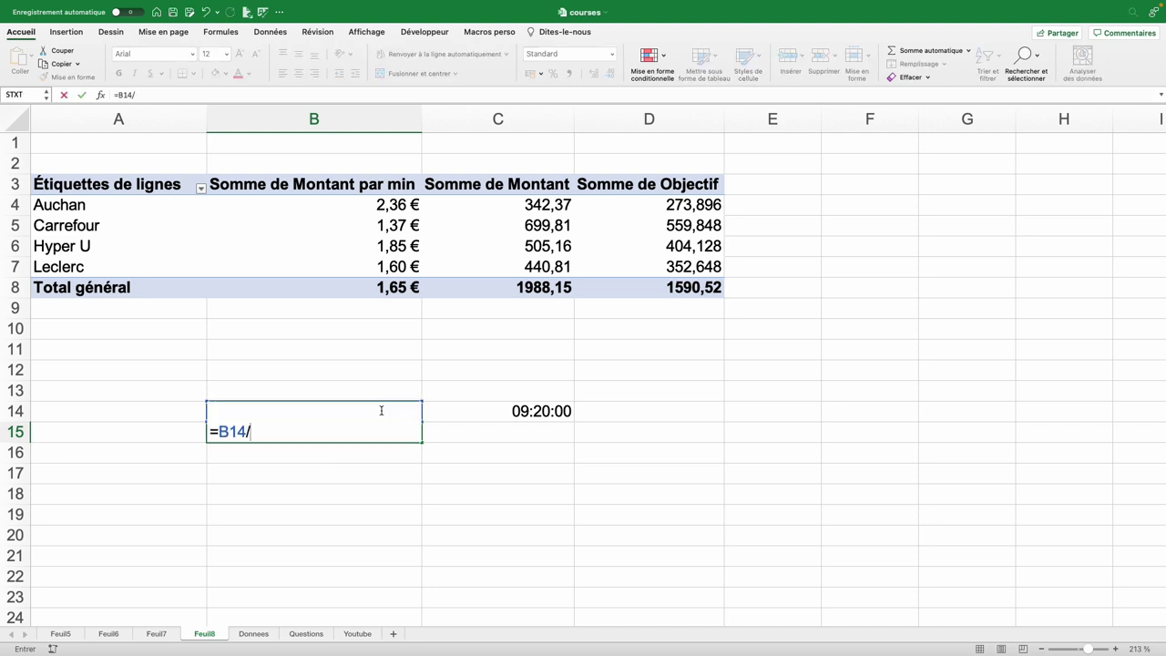
{"action": "type", "text": "60"}
{"action": "key", "text": "Return"}
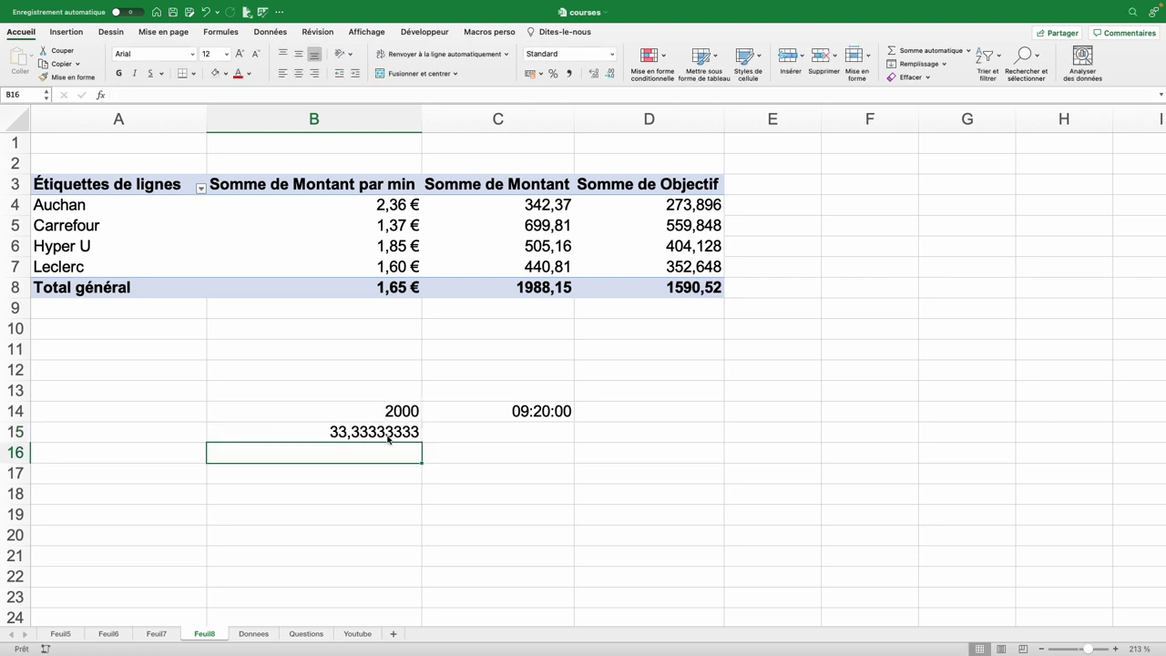
{"action": "left_click", "coordinate": [468, 418]}
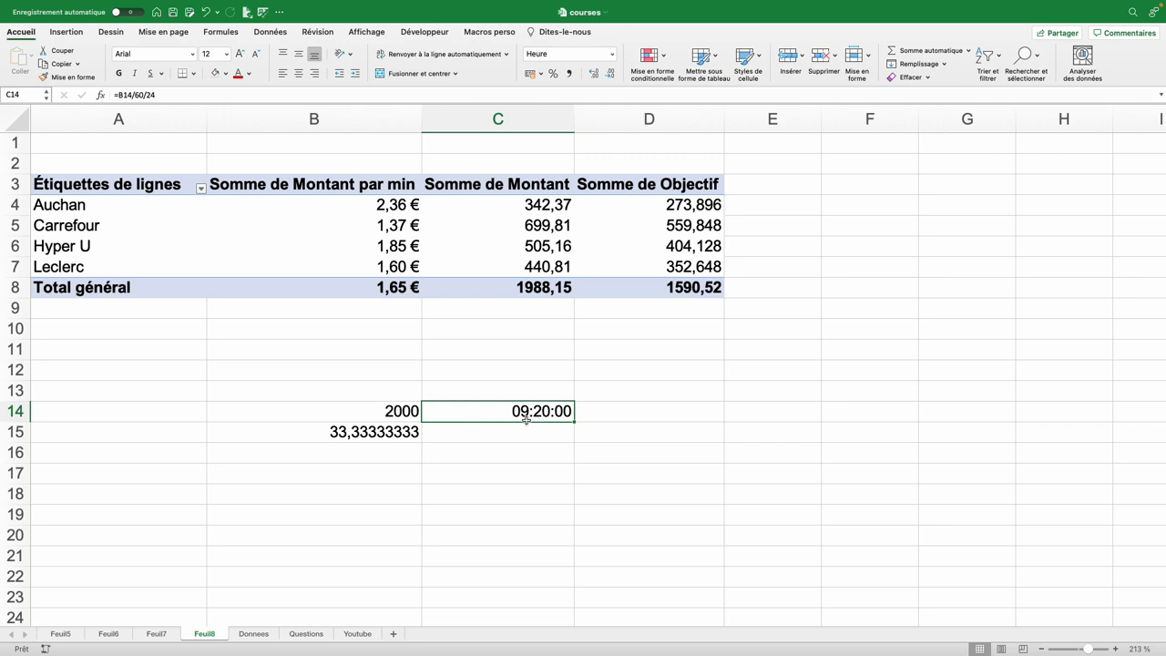
{"action": "left_click", "coordinate": [612, 54]}
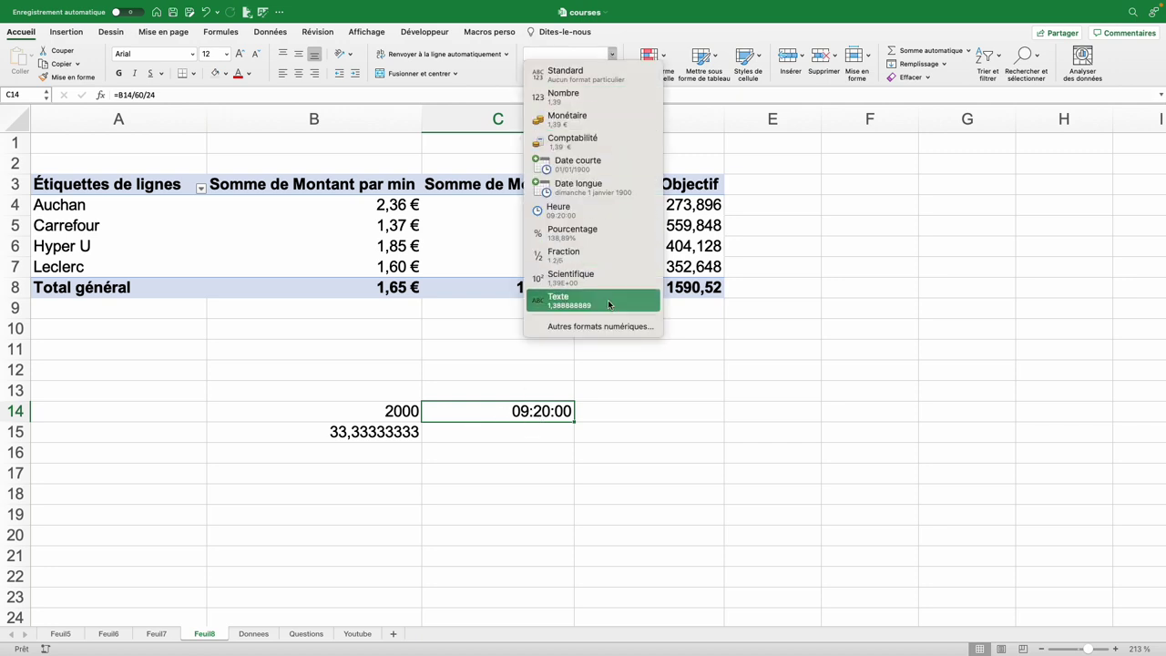
{"action": "left_click", "coordinate": [593, 326]}
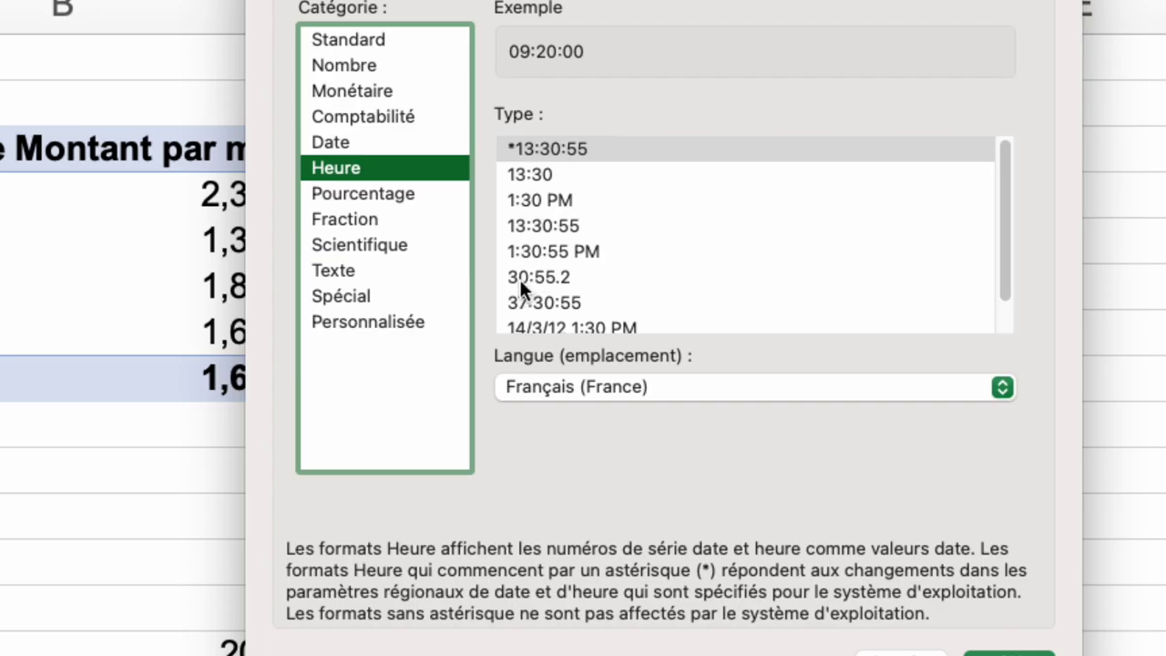
{"action": "left_click", "coordinate": [520, 305]}
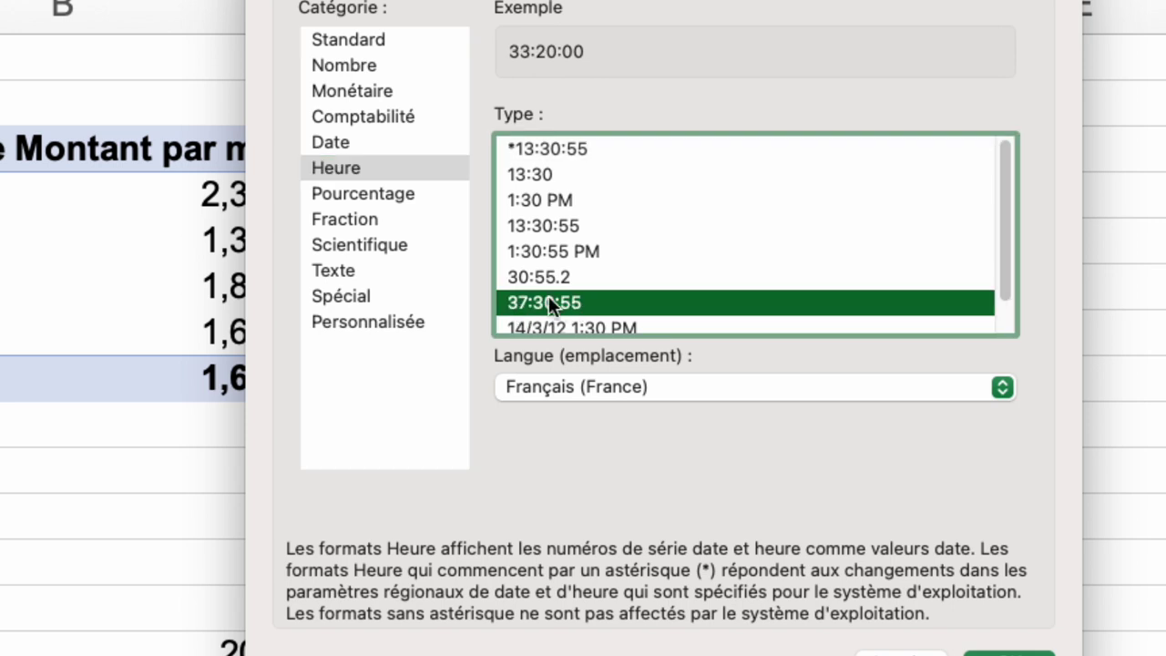
{"action": "left_click", "coordinate": [401, 320]}
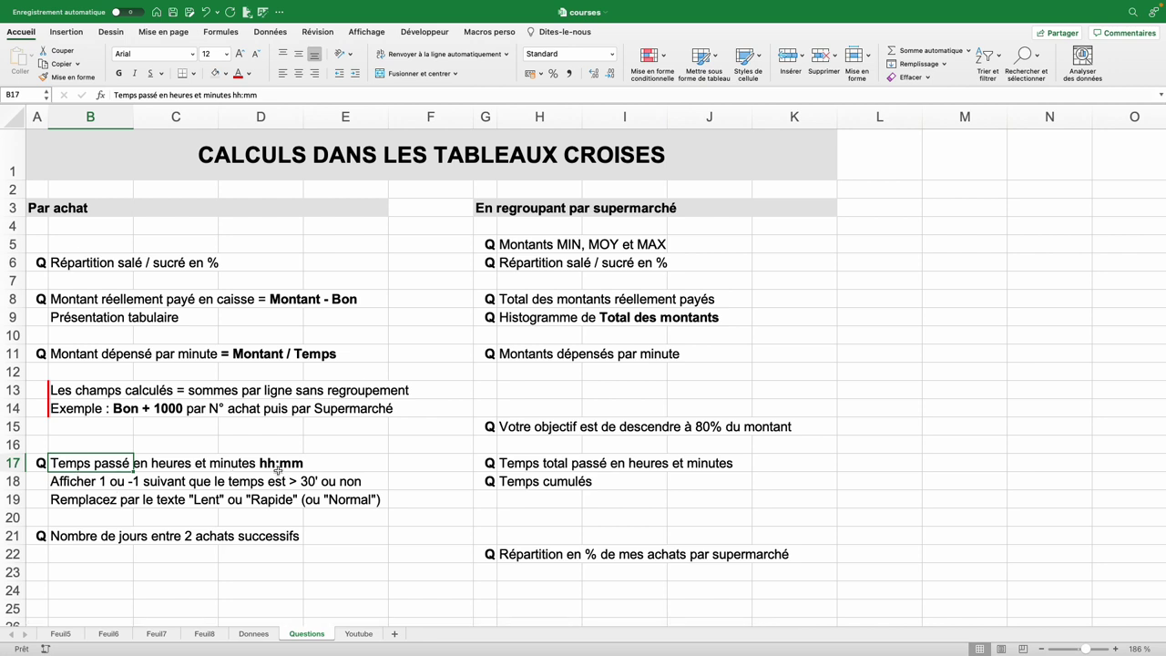
Build a new pivot table from Donnees on a new sheet with N° as rows
{"action": "left_click", "coordinate": [255, 635]}
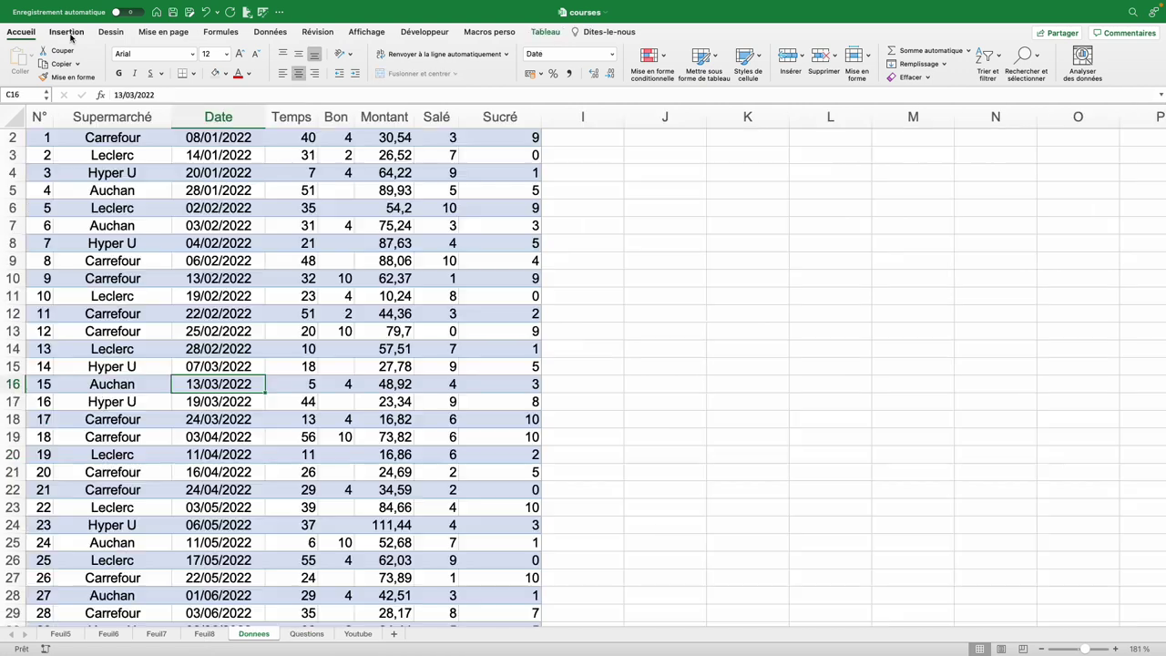
{"action": "left_click", "coordinate": [66, 32]}
{"action": "left_click", "coordinate": [29, 60]}
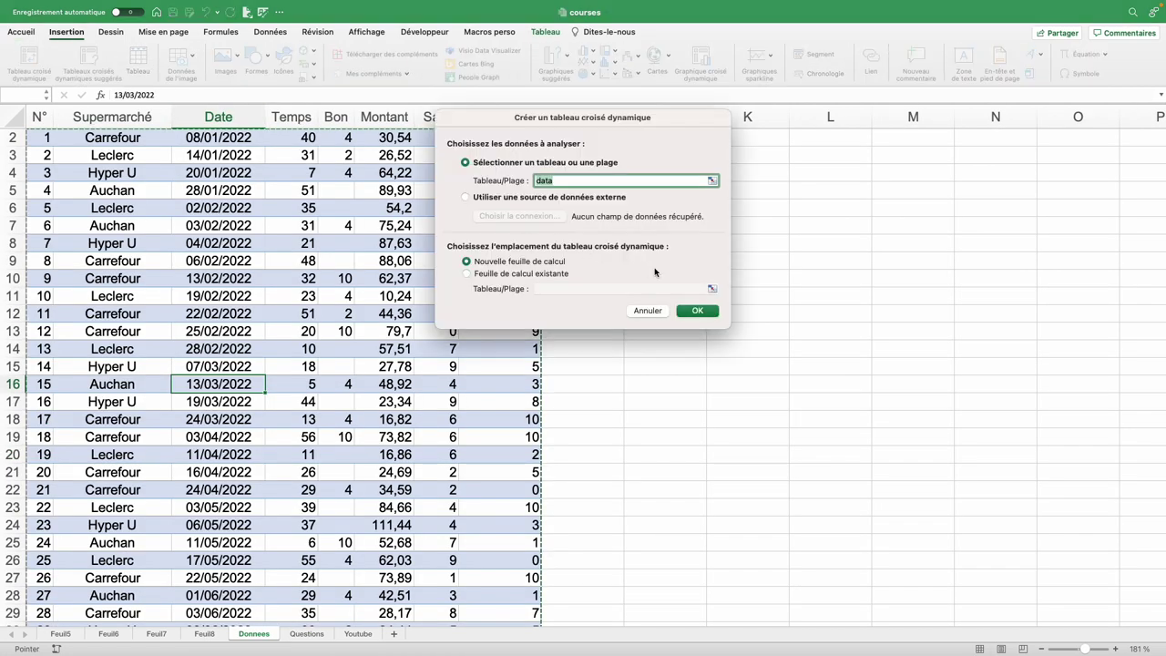
{"action": "left_click", "coordinate": [699, 311]}
{"action": "mouse_move", "coordinate": [1009, 163]}
{"action": "left_mouse_down"}
{"action": "mouse_move", "coordinate": [1046, 406]}
{"action": "mouse_move", "coordinate": [1011, 488]}
{"action": "left_mouse_up"}
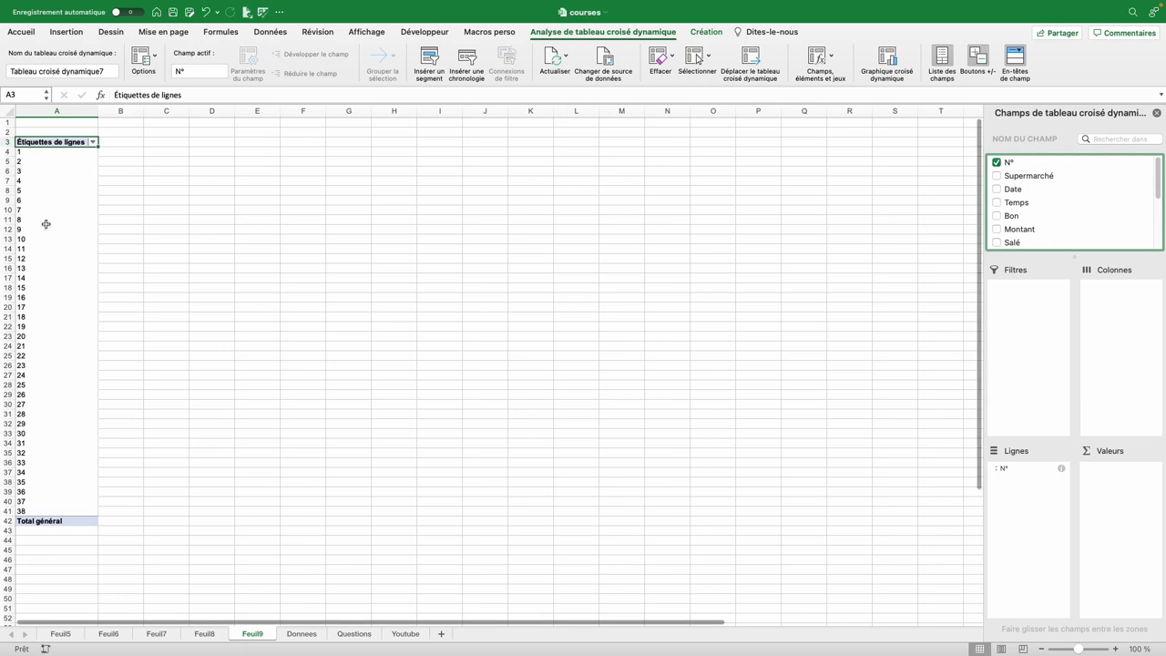
{"action": "scroll", "coordinate": [91, 209], "scroll_direction": "up", "scroll_amount": 5}
{"action": "left_click", "coordinate": [91, 209]}
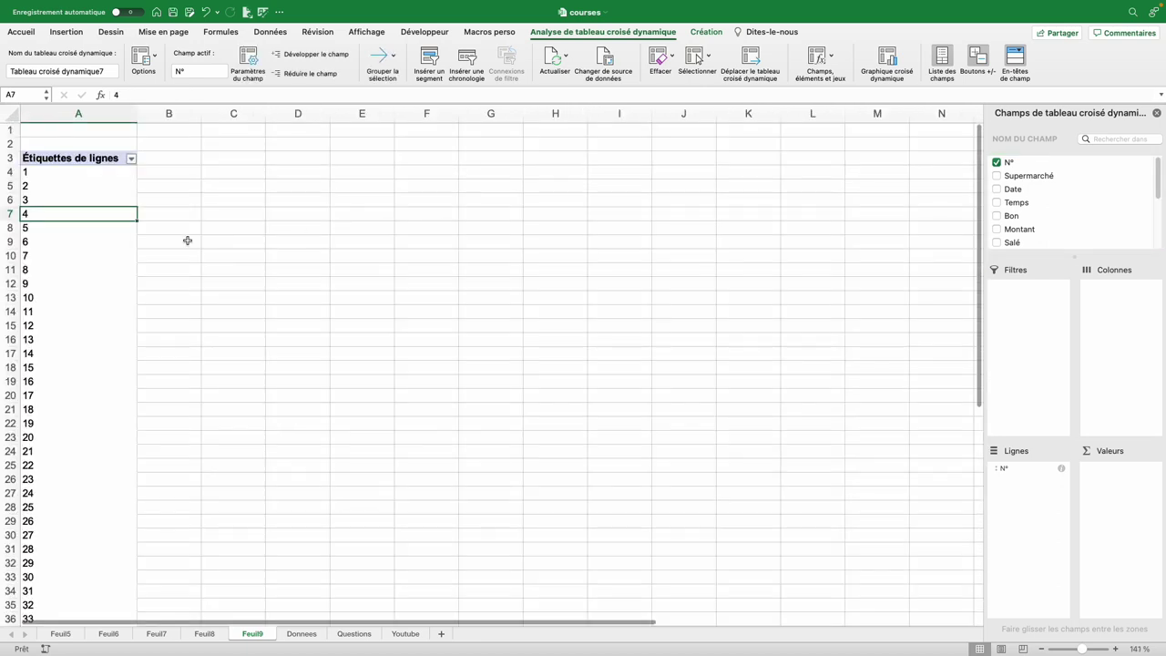
Define a calculated field Temps passé with formula =Temps/60/24
{"action": "left_click", "coordinate": [832, 56]}
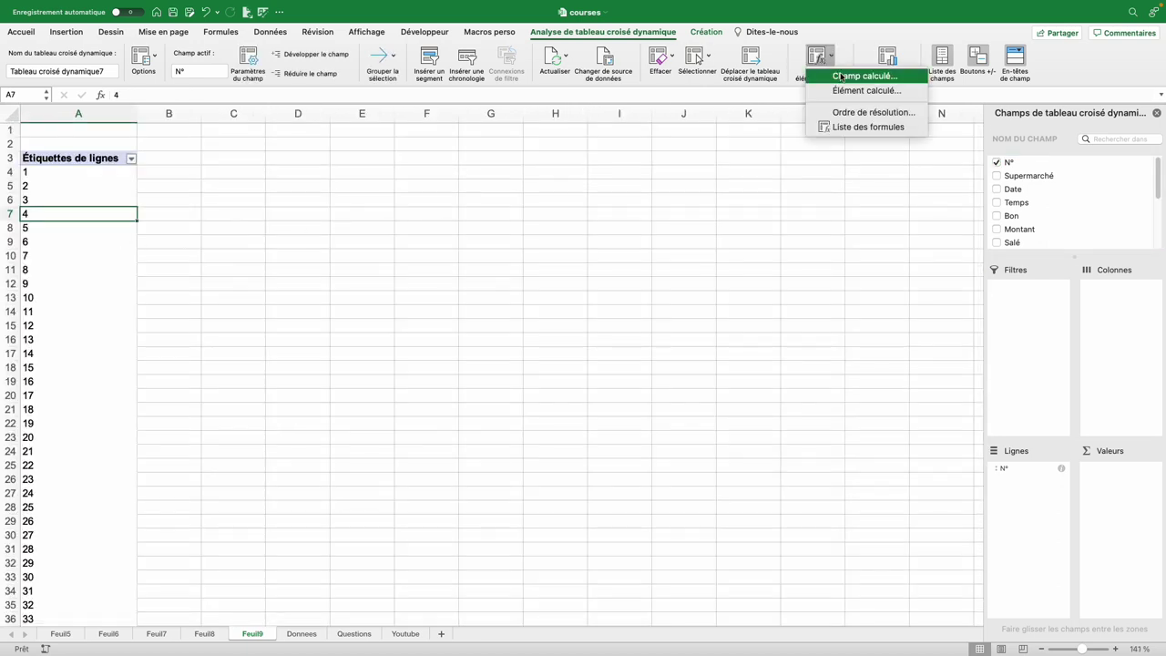
{"action": "left_click", "coordinate": [840, 77]}
{"action": "type", "text": "Temps "}
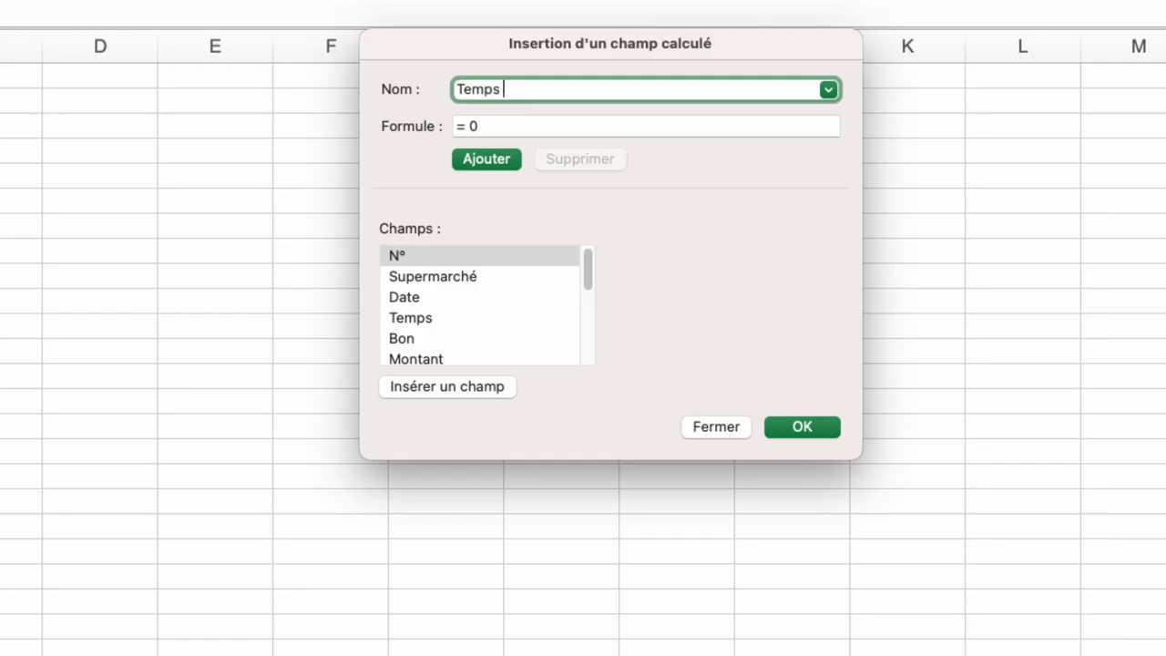
{"action": "type", "text": "passé"}
{"action": "left_click", "coordinate": [510, 125]}
{"action": "key", "text": "BackSpace"}
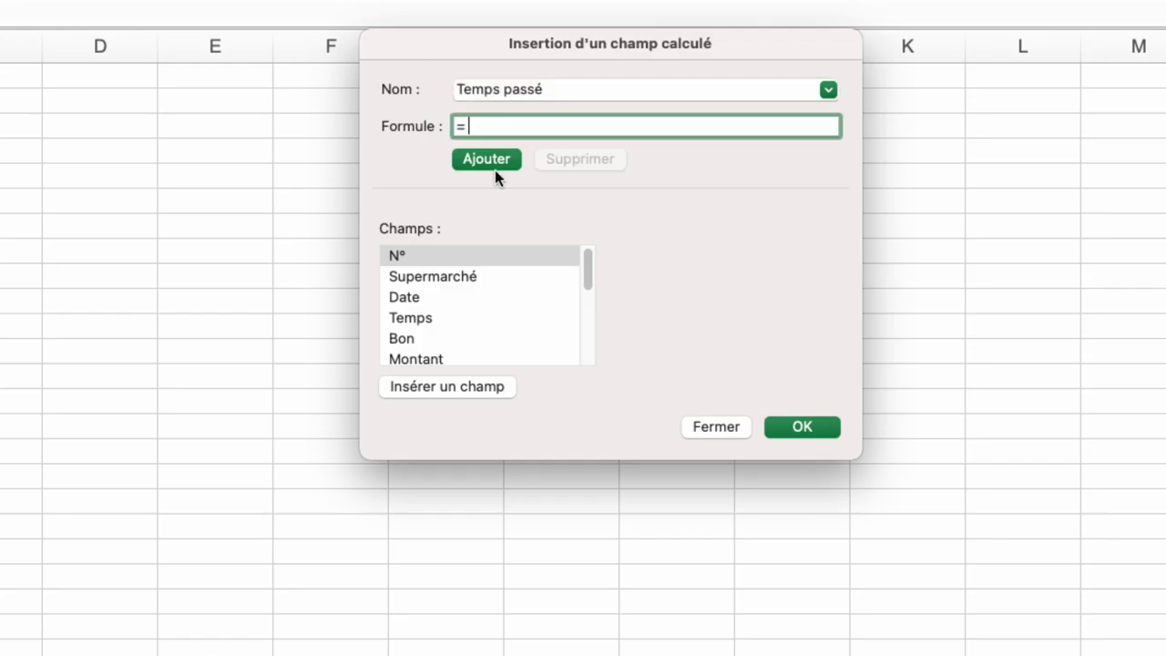
{"action": "left_click", "coordinate": [435, 317]}
{"action": "left_click", "coordinate": [435, 386]}
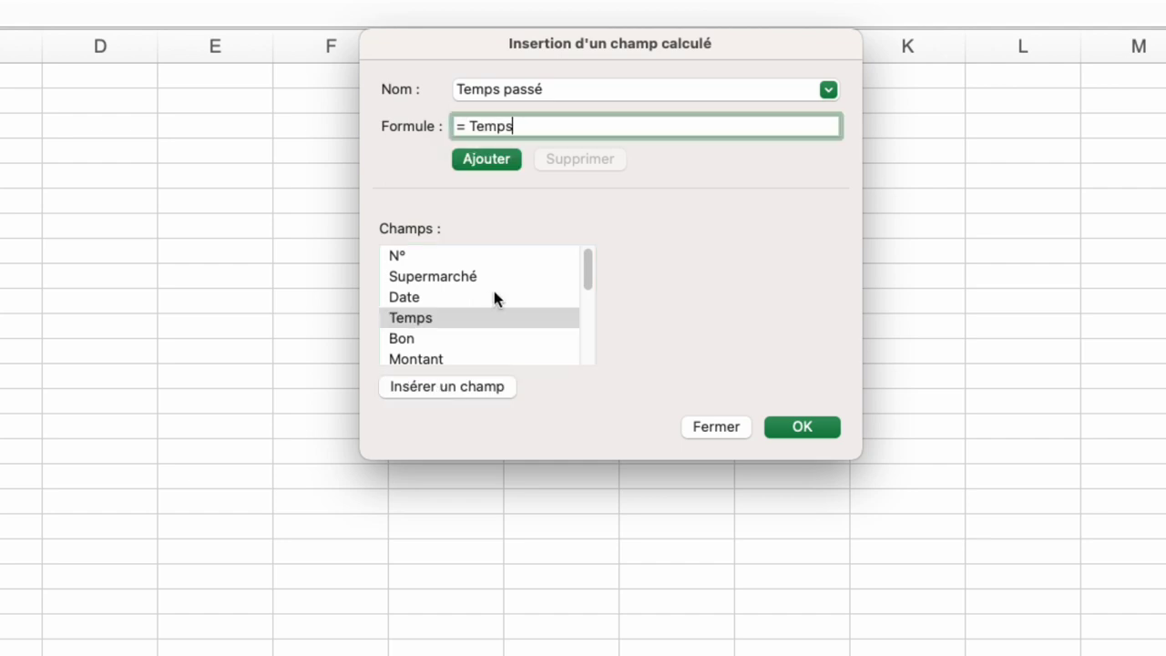
{"action": "type", "text": "/60"}
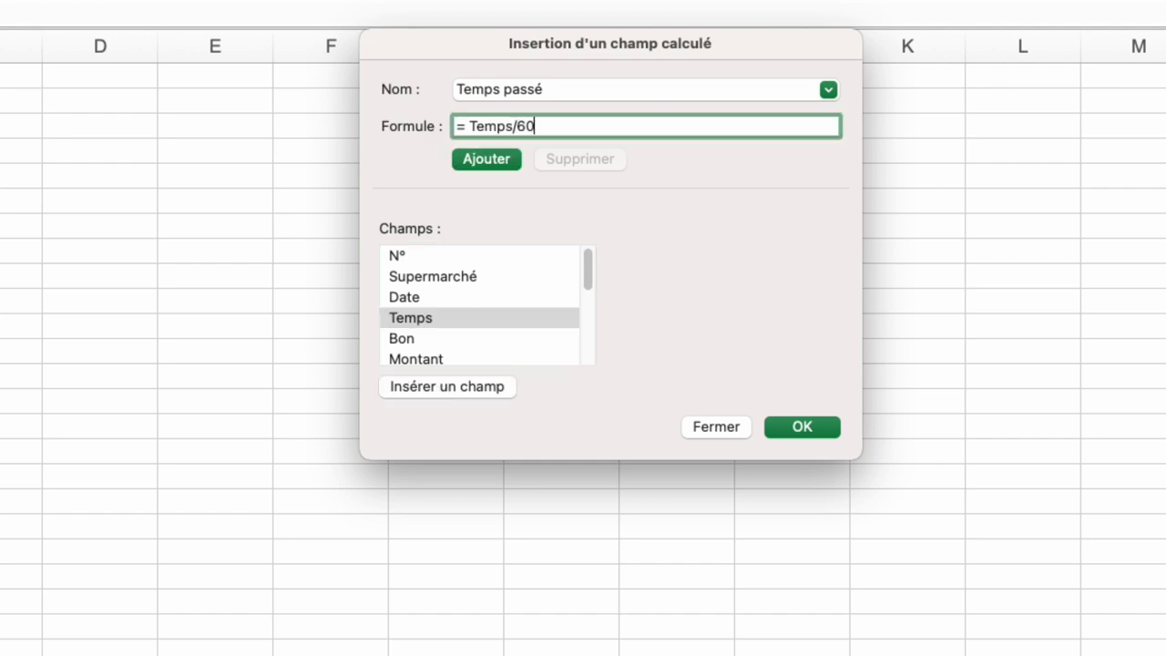
{"action": "type", "text": "/24"}
Add Temps passé to the pivot, formatted as [h]:mm, then check the Temps values on Donnees
{"action": "left_click", "coordinate": [800, 428]}
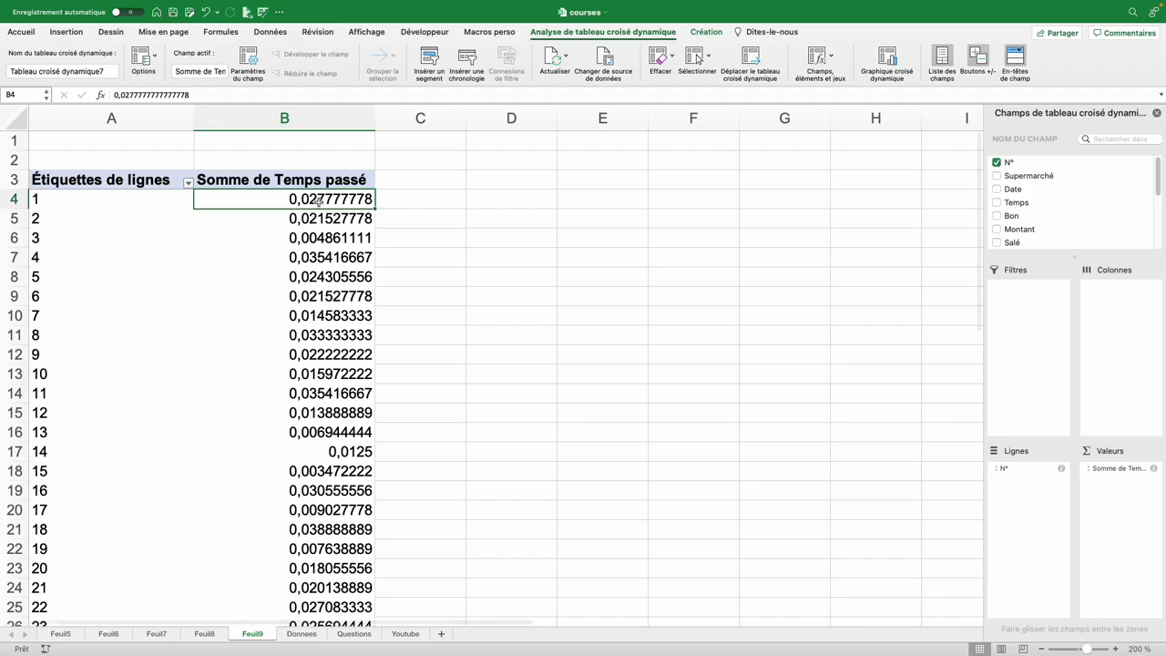
{"action": "right_click", "coordinate": [318, 199]}
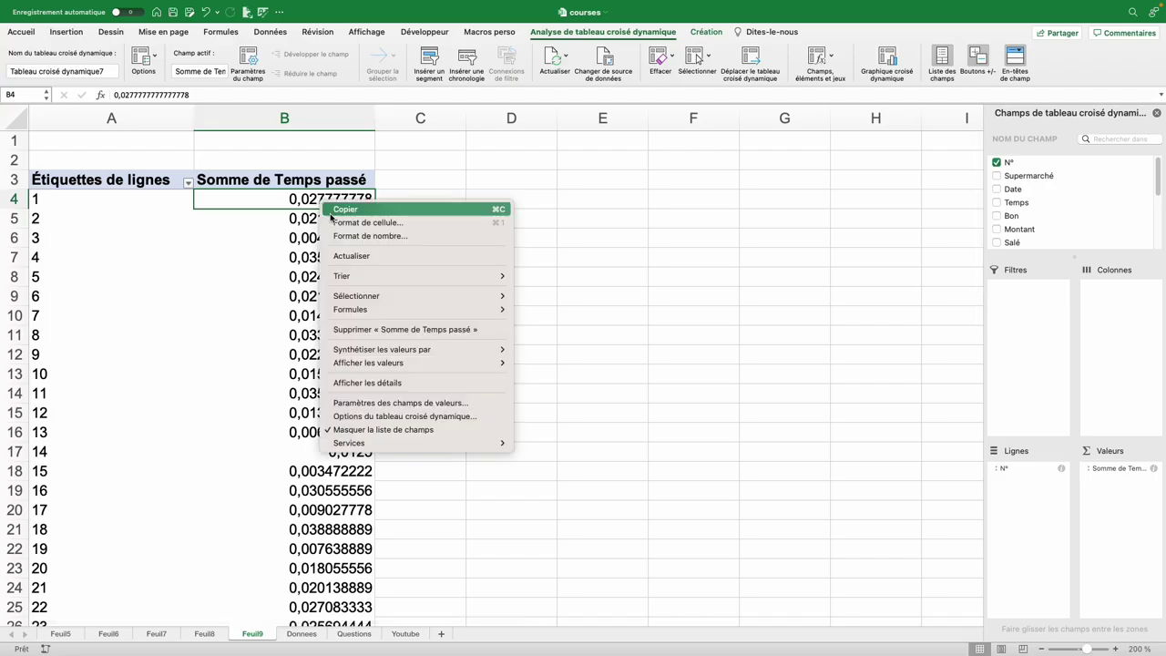
{"action": "left_click", "coordinate": [364, 402]}
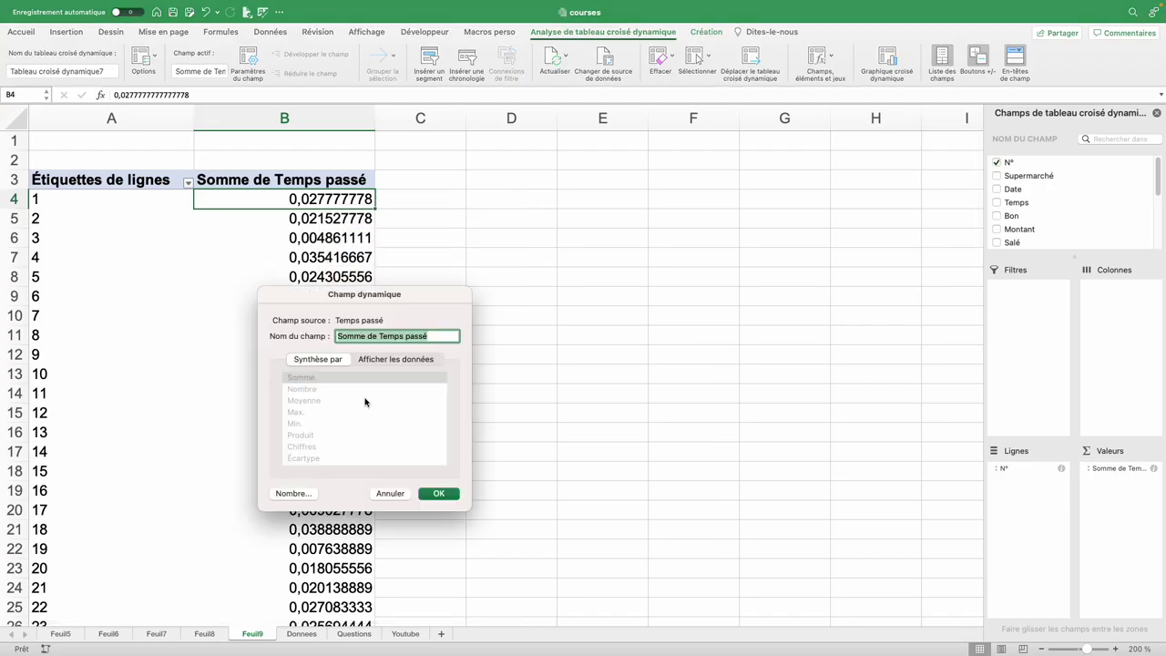
{"action": "left_click", "coordinate": [293, 493]}
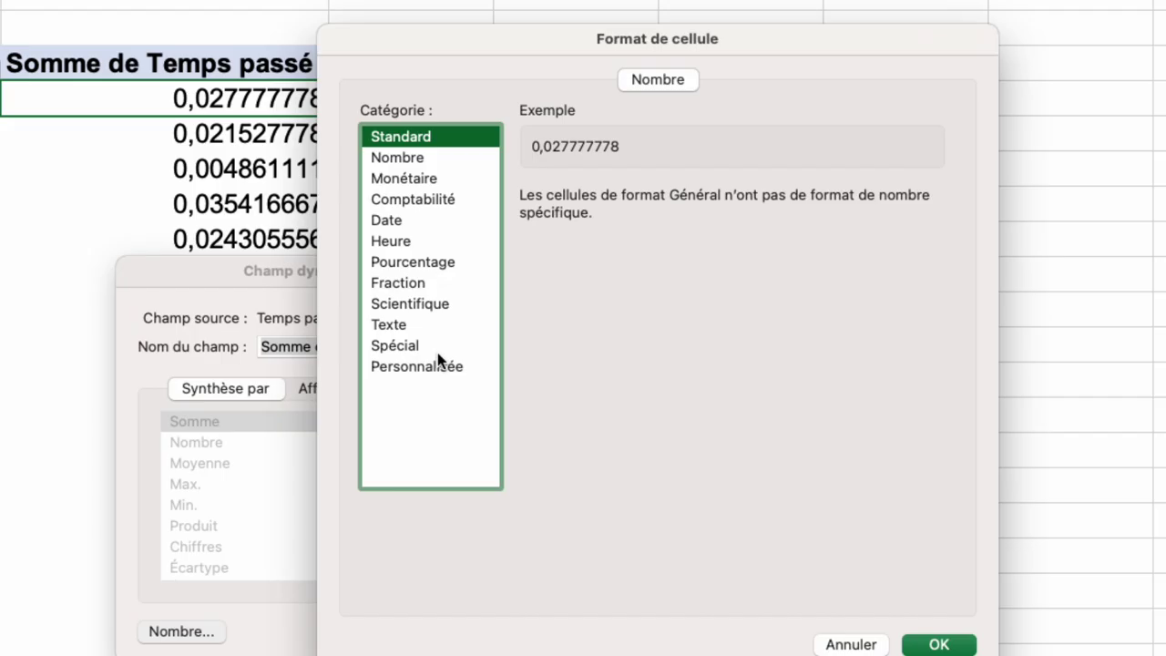
{"action": "left_click", "coordinate": [437, 369]}
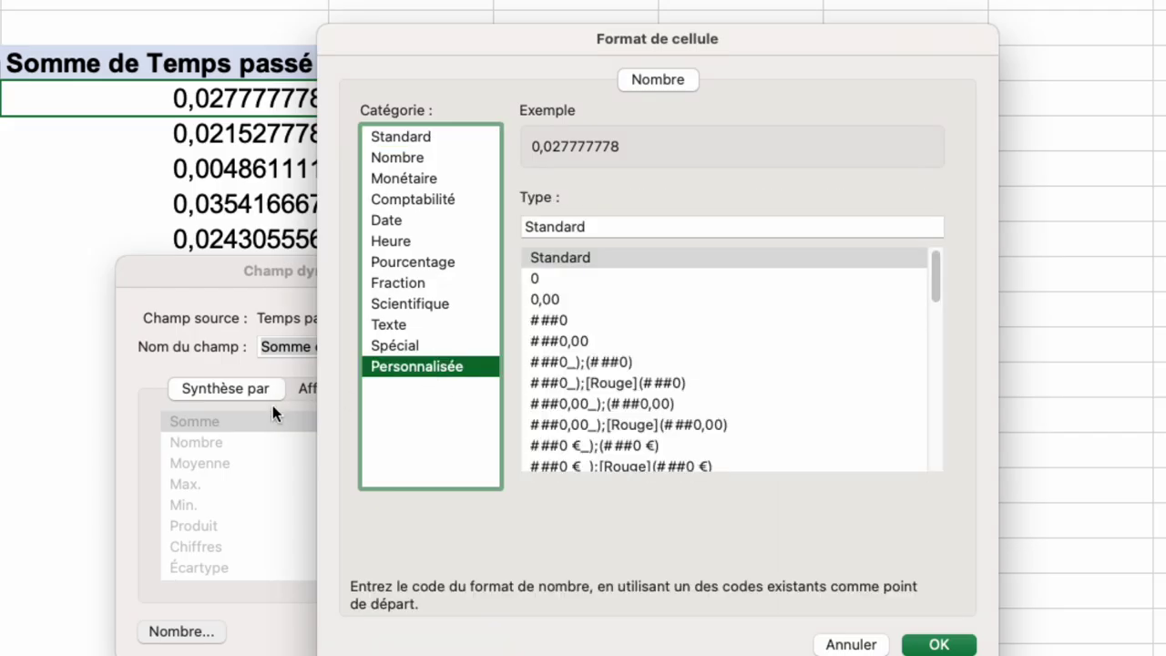
{"action": "double_click", "coordinate": [593, 224]}
{"action": "type", "text": "["}
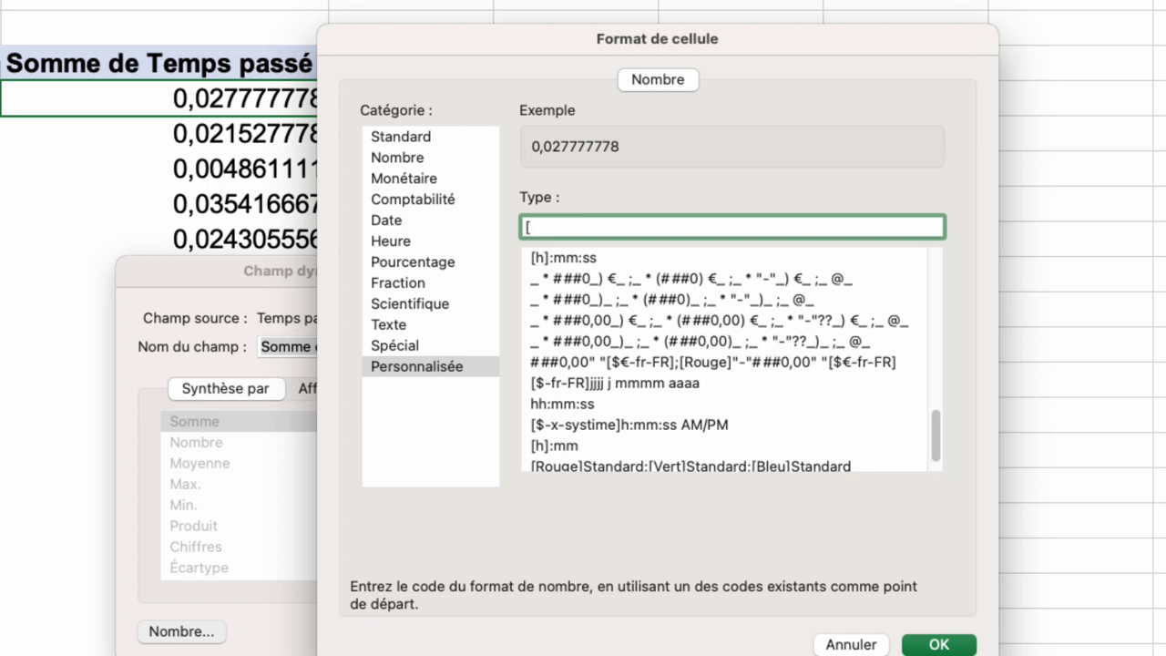
{"action": "type", "text": "h]"}
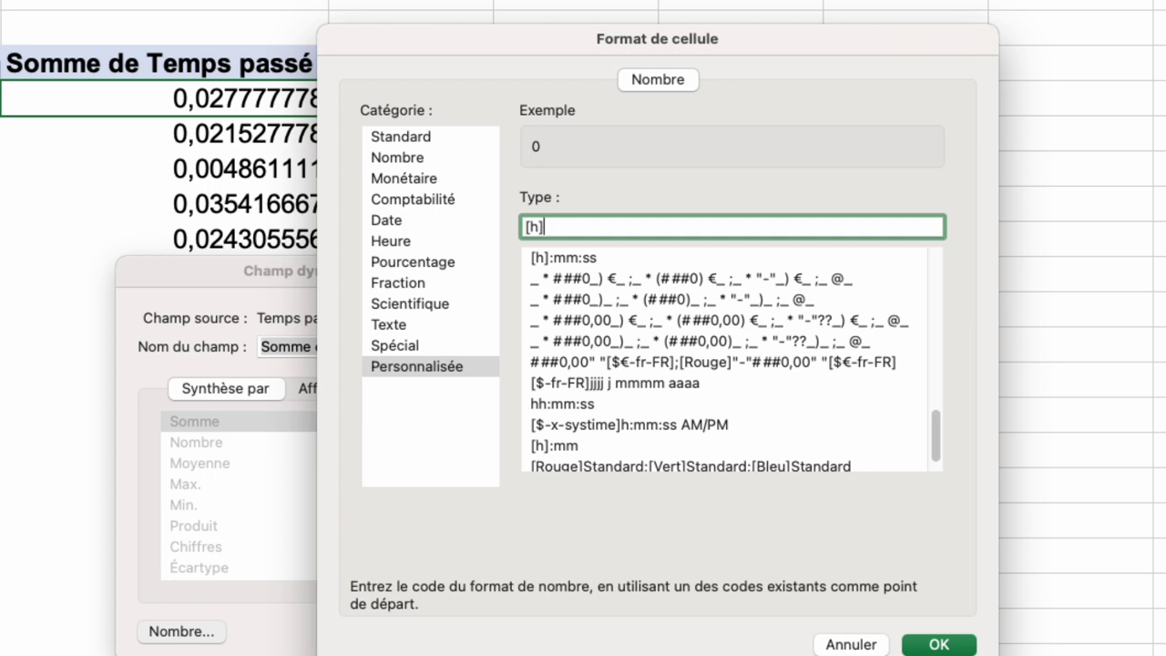
{"action": "type", "text": ":mm"}
{"action": "key", "text": "Return"}
{"action": "left_click", "coordinate": [442, 628]}
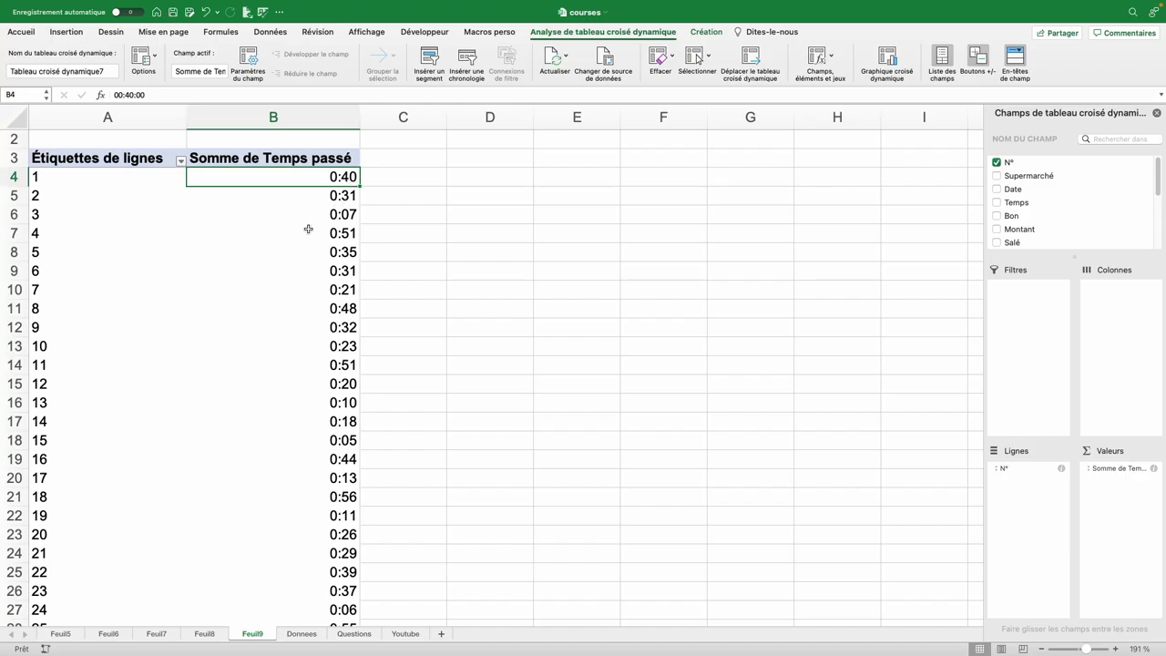
{"action": "left_click", "coordinate": [302, 633]}
{"action": "left_click_drag", "start_coordinate": [300, 156], "coordinate": [308, 174]}
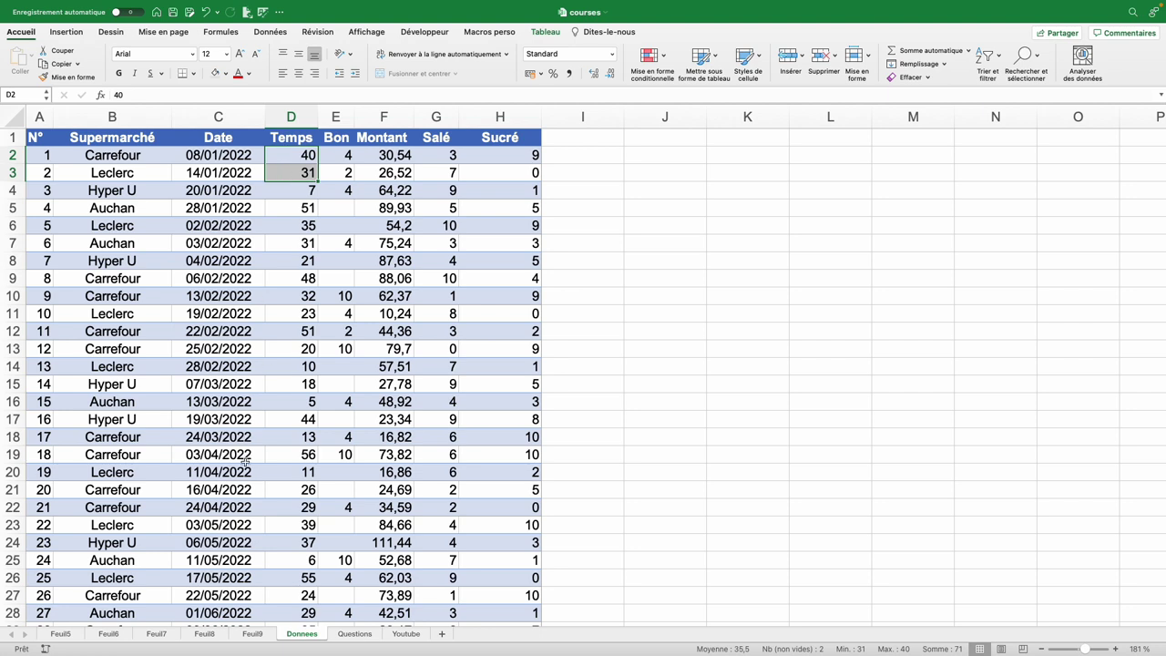
Put Supermarché above N° in the rows, then remove N°, giving totals Auchan 2:25 to Leclerc 4:35
{"action": "left_click", "coordinate": [355, 633]}
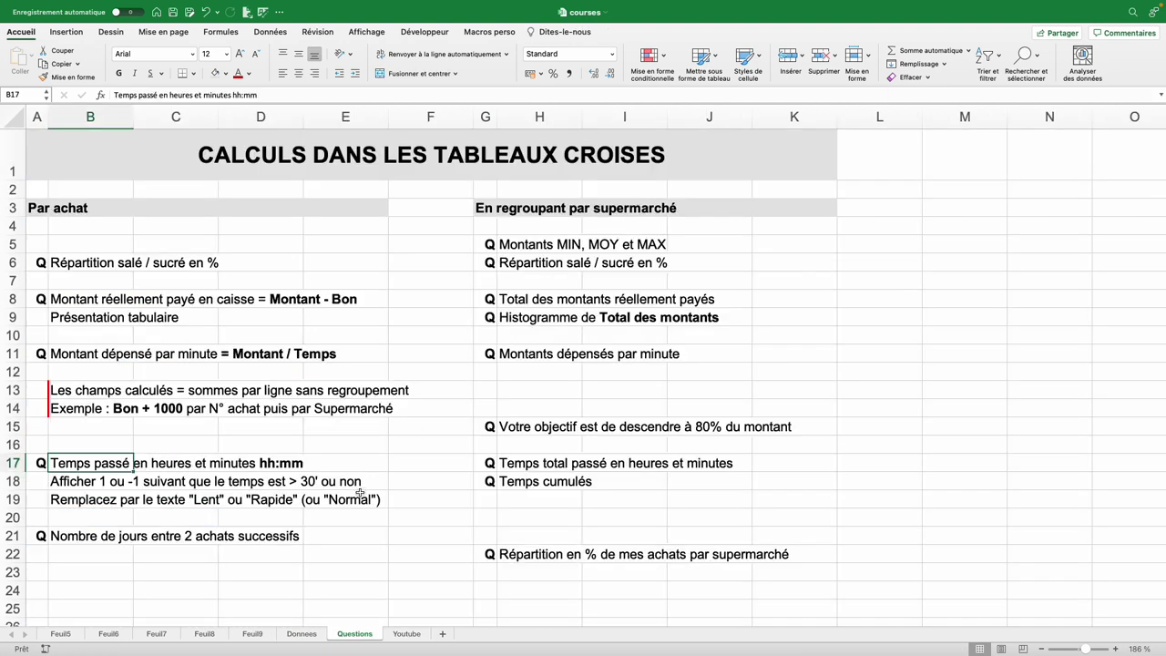
{"action": "left_click", "coordinate": [252, 634]}
{"action": "left_click_drag", "start_coordinate": [1031, 176], "coordinate": [1034, 513]}
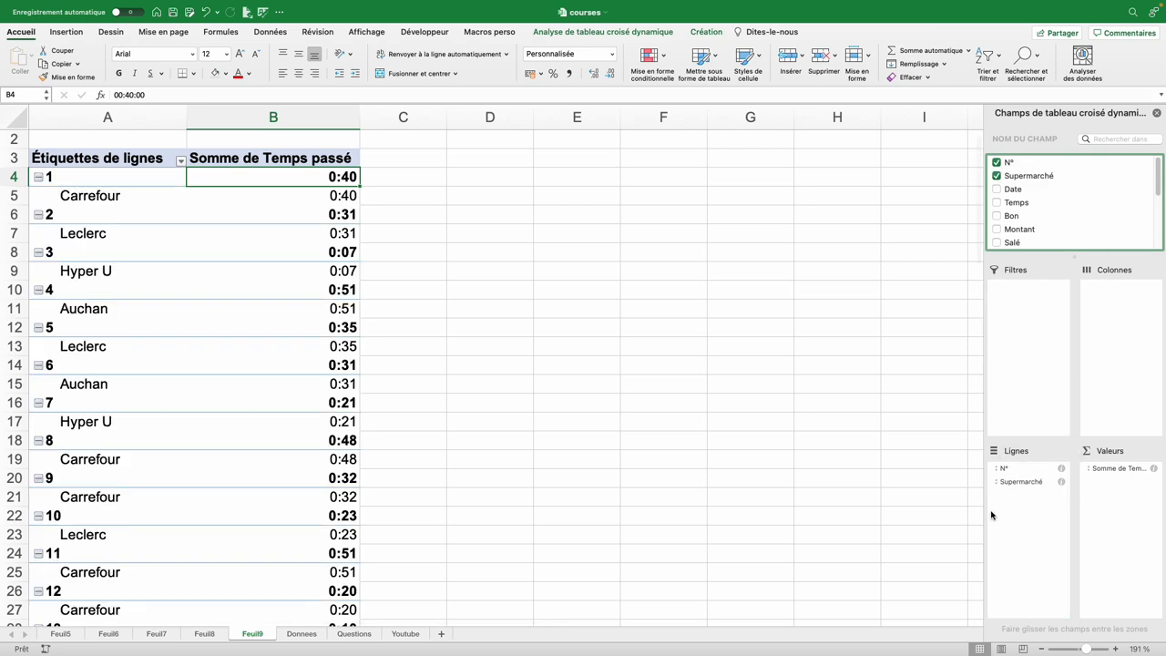
{"action": "left_click_drag", "start_coordinate": [1004, 468], "coordinate": [1002, 511]}
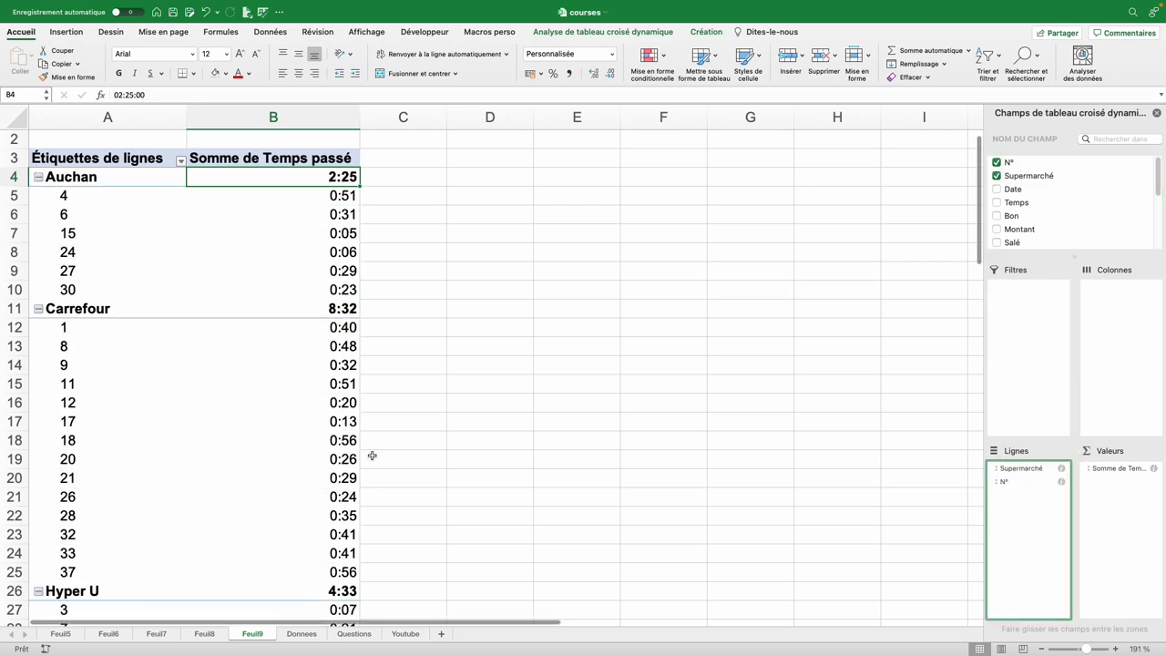
{"action": "left_click_drag", "start_coordinate": [334, 195], "coordinate": [334, 288]}
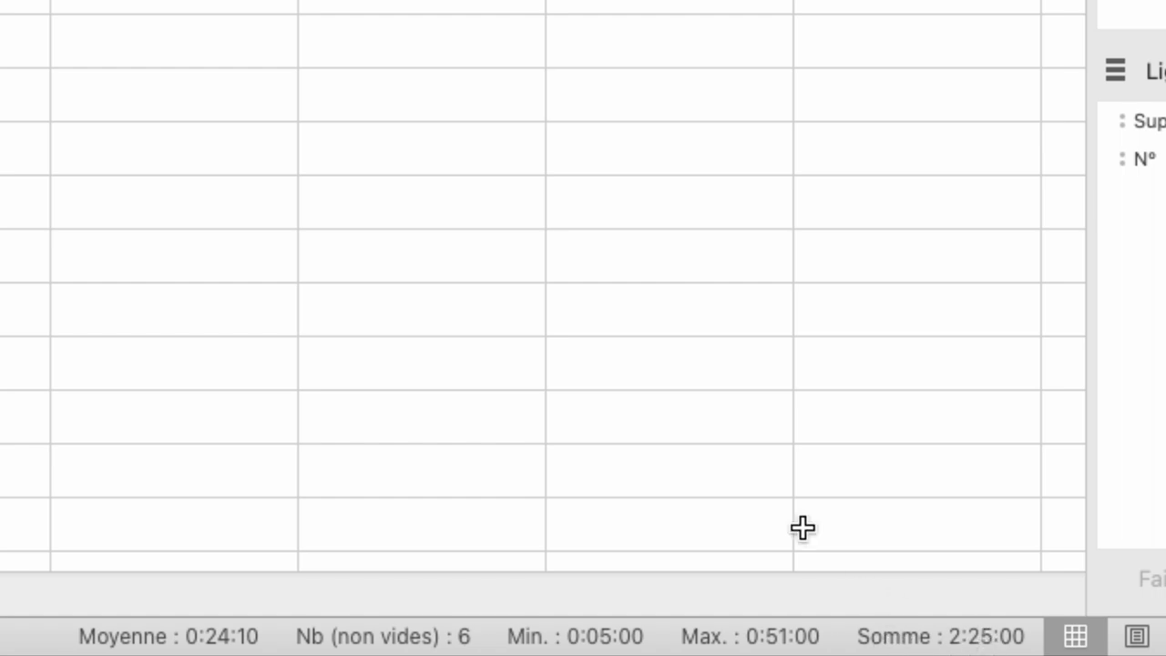
{"action": "left_click", "coordinate": [339, 182]}
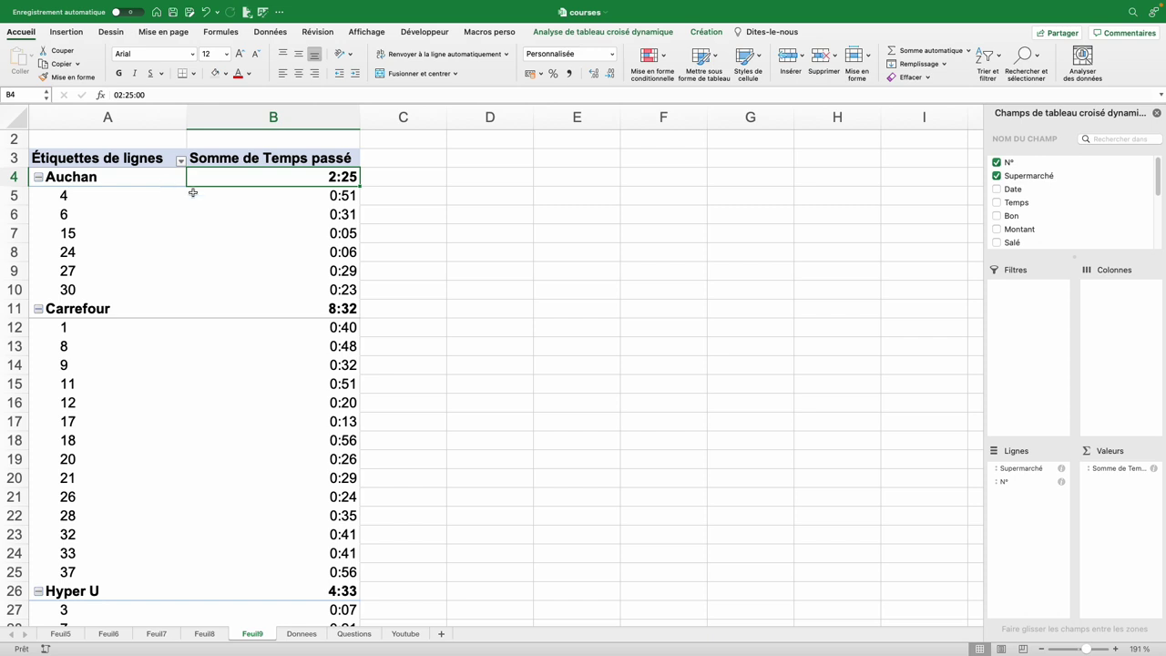
{"action": "left_click_drag", "start_coordinate": [1004, 490], "coordinate": [1088, 195]}
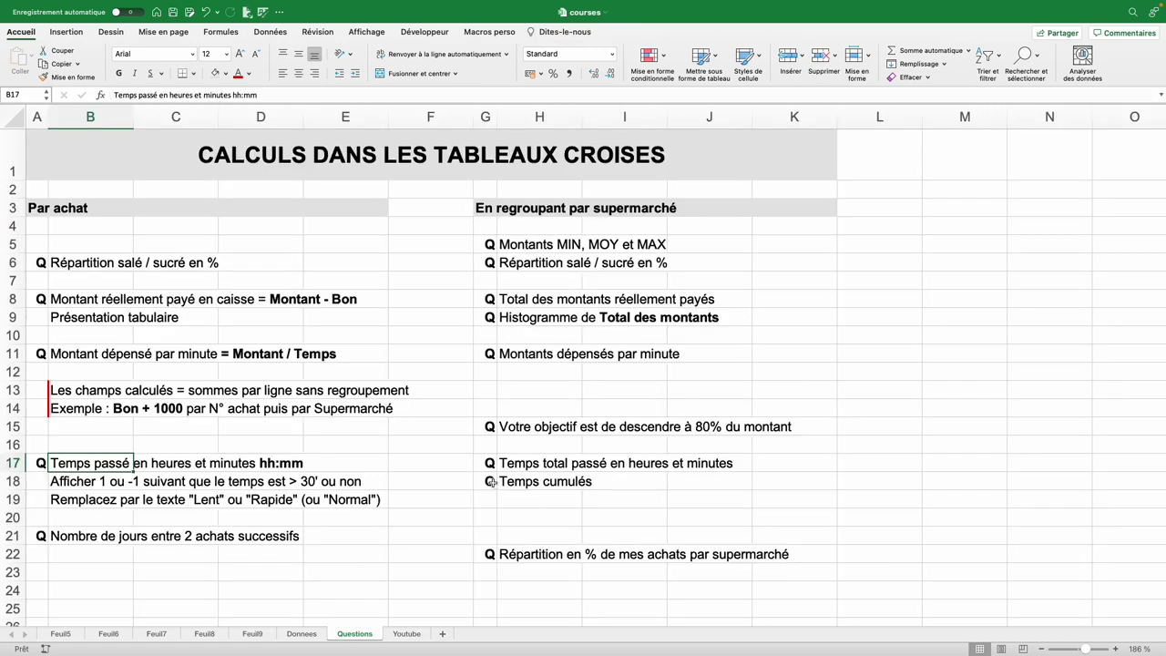
{"action": "left_click_drag", "start_coordinate": [491, 481], "coordinate": [509, 483]}
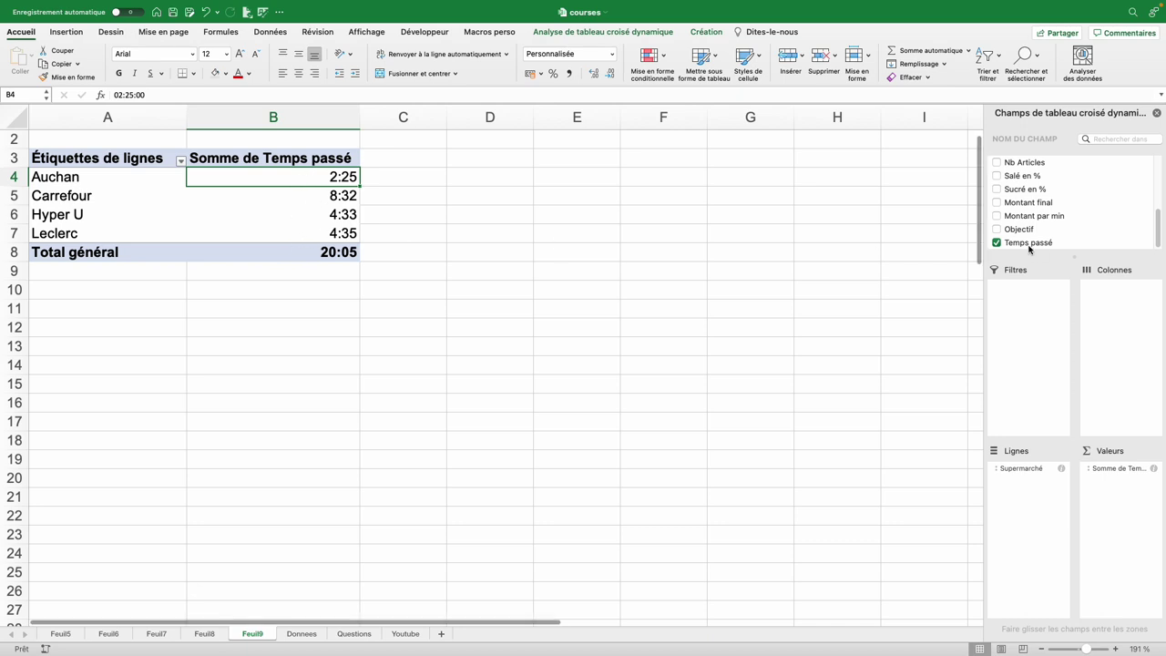
Add Temps passé again as a running total by Supermarché in time format: 2:25, 10:57, 15:30, 20:05
{"action": "mouse_move", "coordinate": [1029, 243]}
{"action": "left_mouse_down"}
{"action": "mouse_move", "coordinate": [1072, 258]}
{"action": "mouse_move", "coordinate": [1088, 502]}
{"action": "left_mouse_up"}
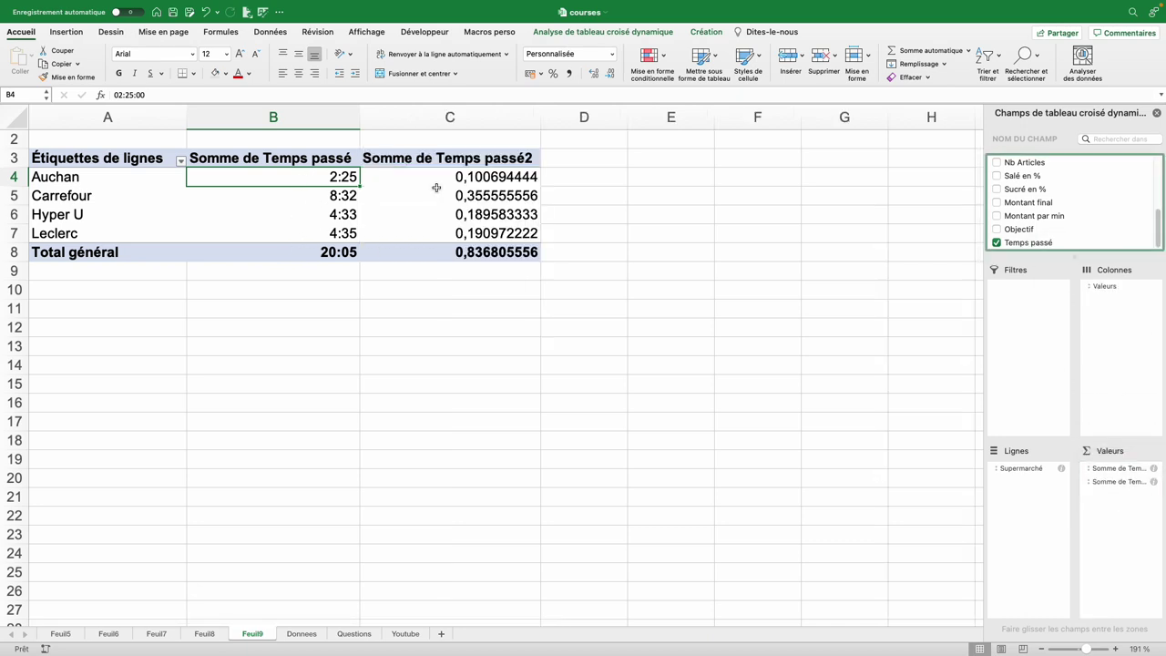
{"action": "left_click", "coordinate": [457, 180]}
{"action": "right_click", "coordinate": [458, 183]}
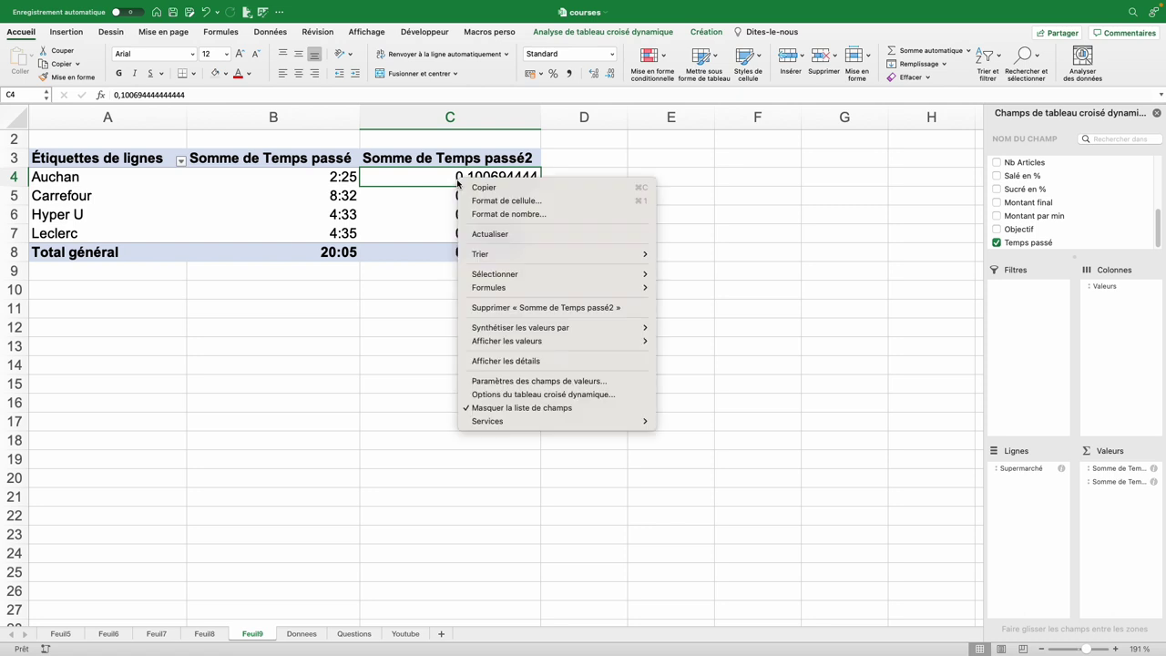
{"action": "mouse_move", "coordinate": [509, 345]}
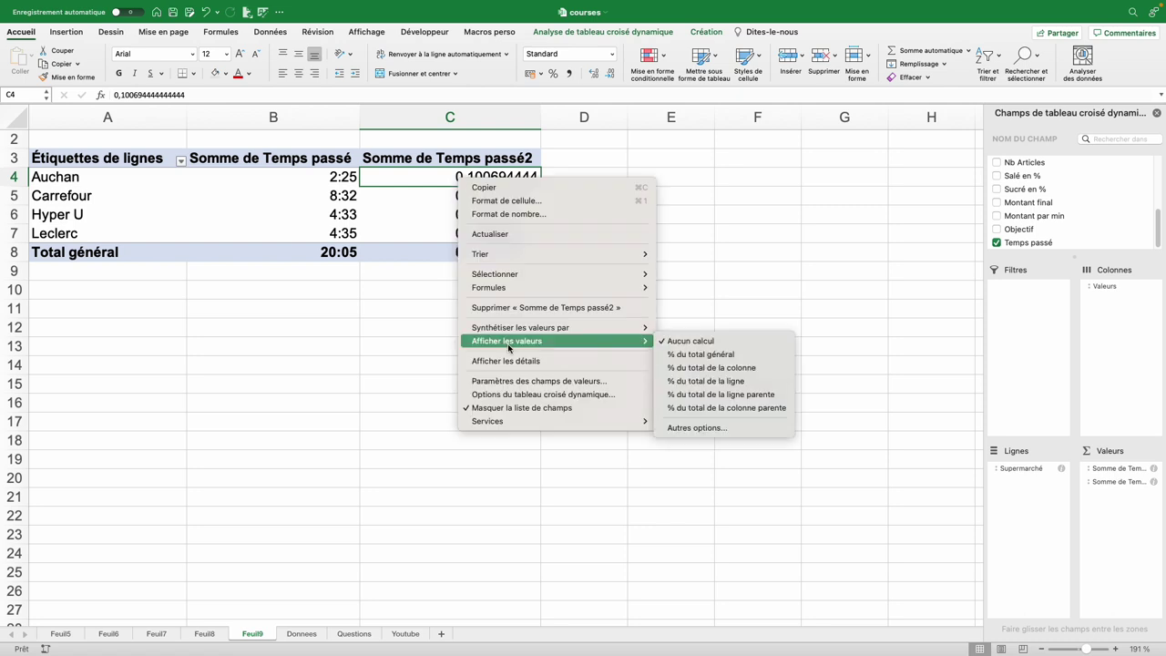
{"action": "left_click", "coordinate": [714, 428]}
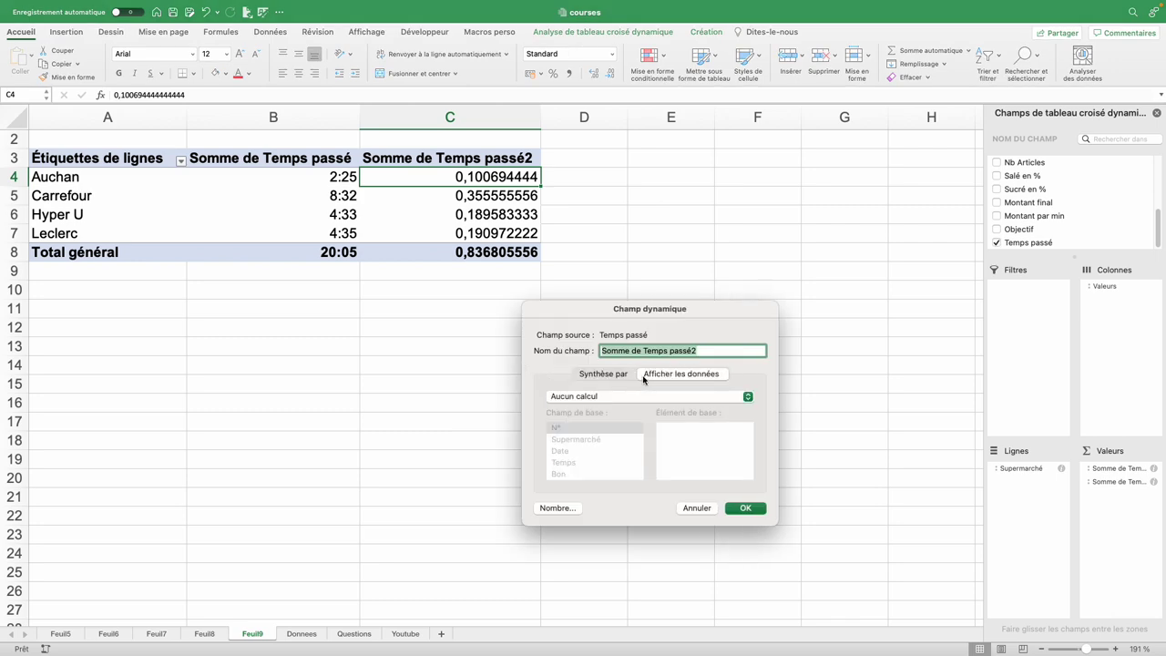
{"action": "left_click", "coordinate": [622, 398]}
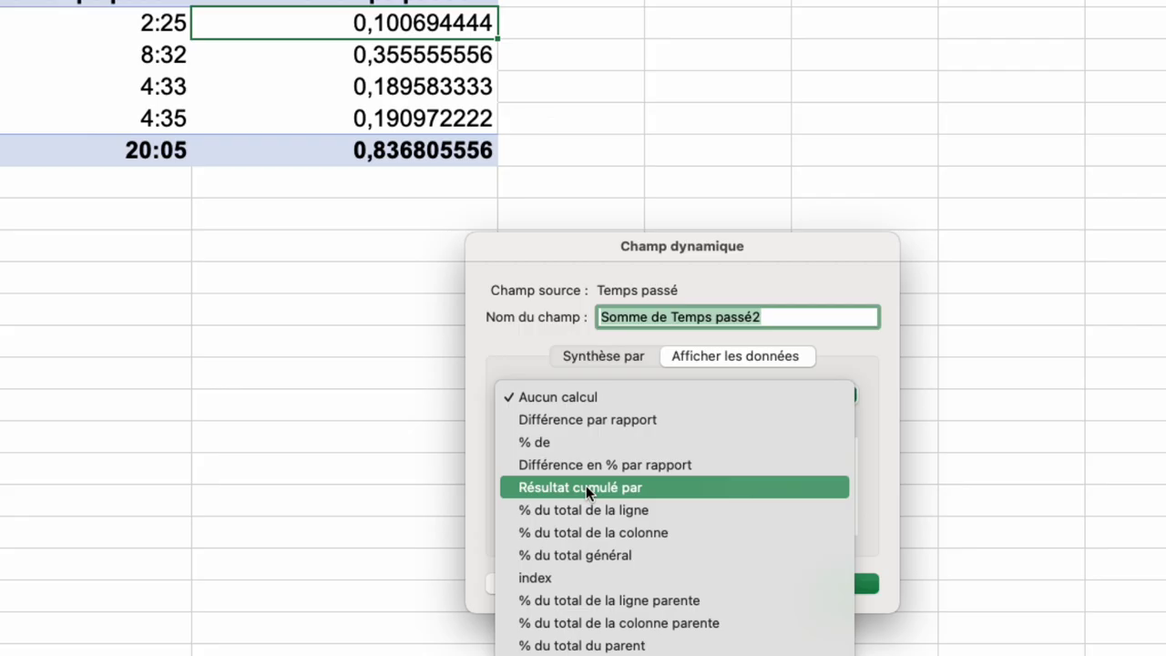
{"action": "left_click", "coordinate": [586, 491]}
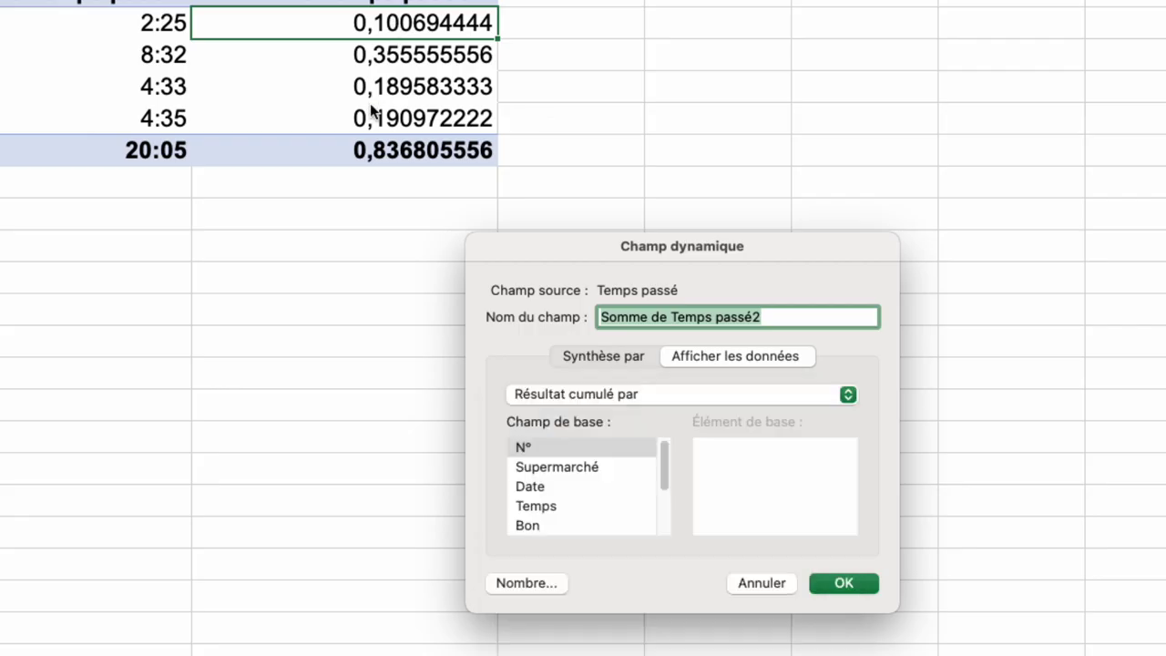
{"action": "left_click", "coordinate": [580, 469]}
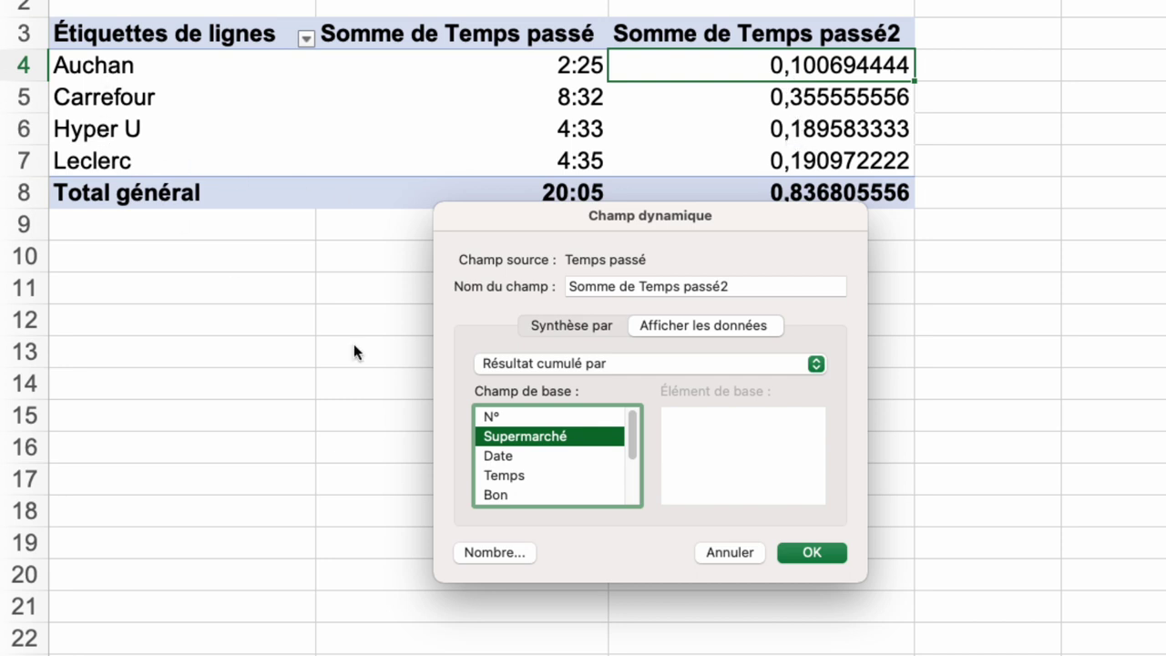
{"action": "left_click", "coordinate": [814, 553]}
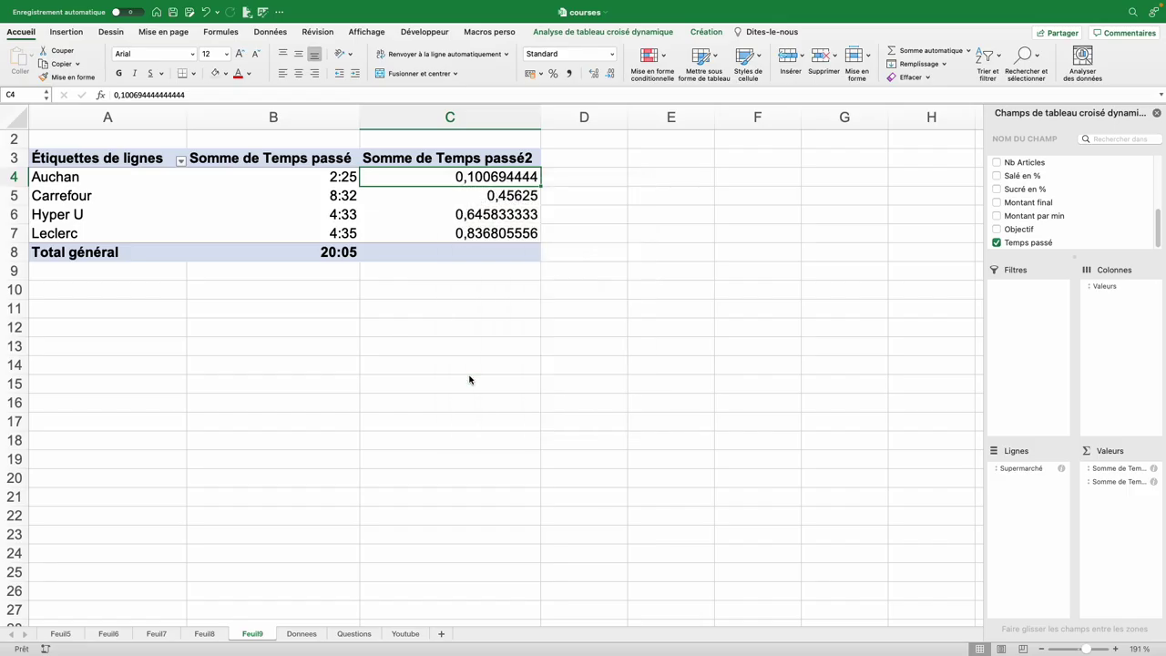
{"action": "left_click", "coordinate": [393, 471]}
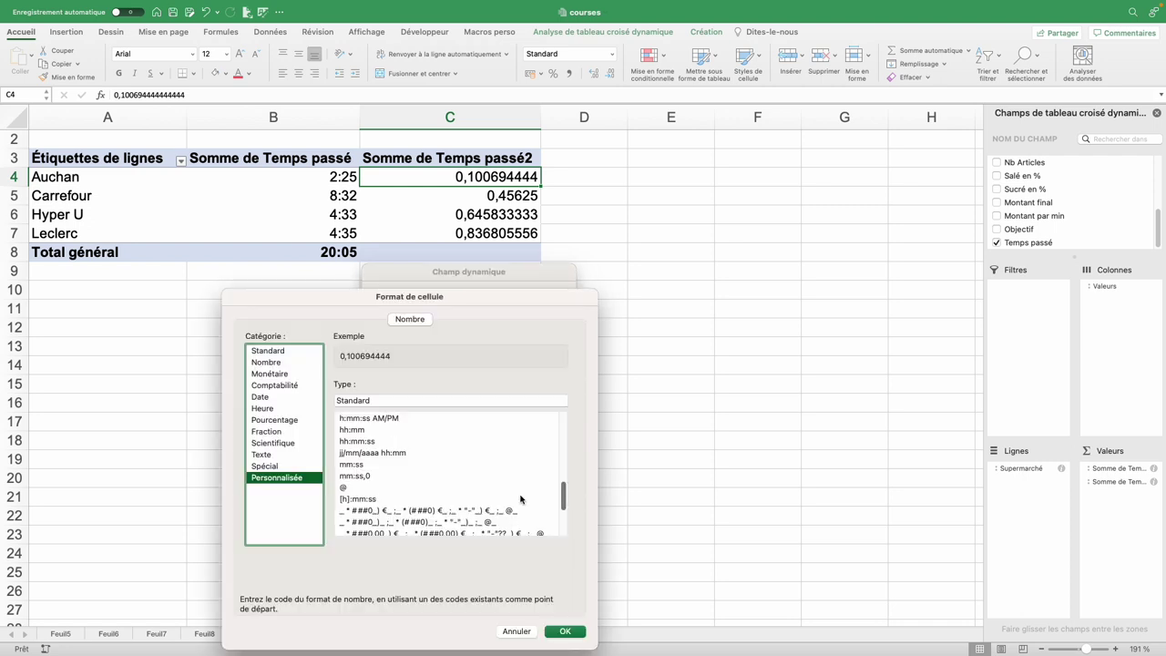
{"action": "left_click", "coordinate": [357, 499]}
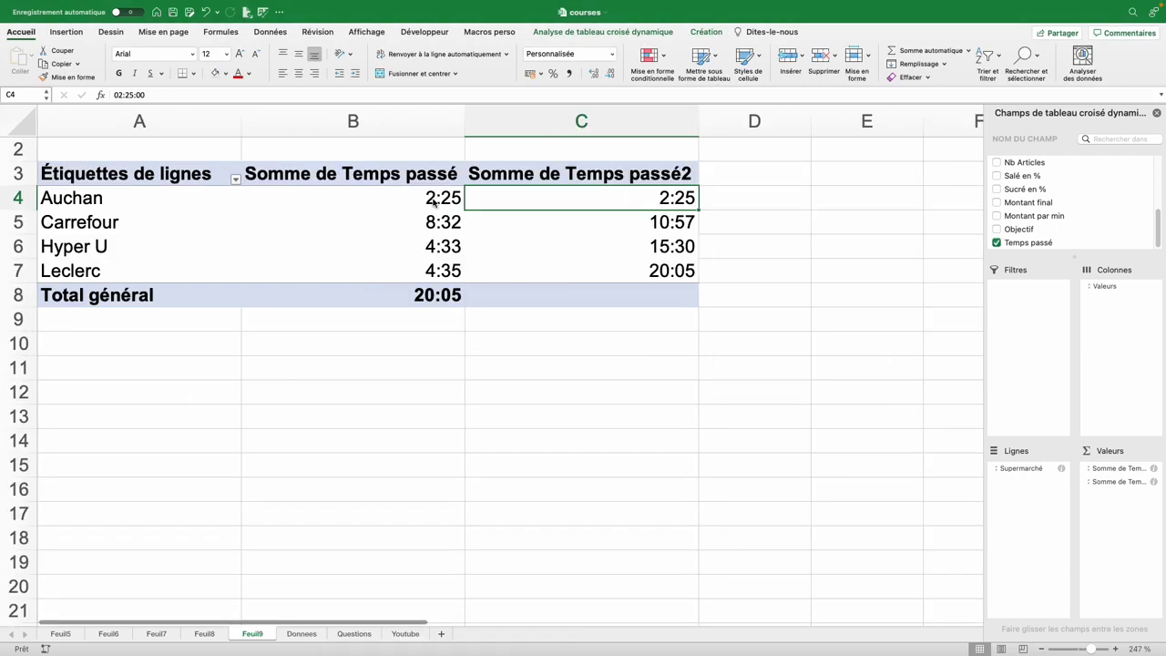
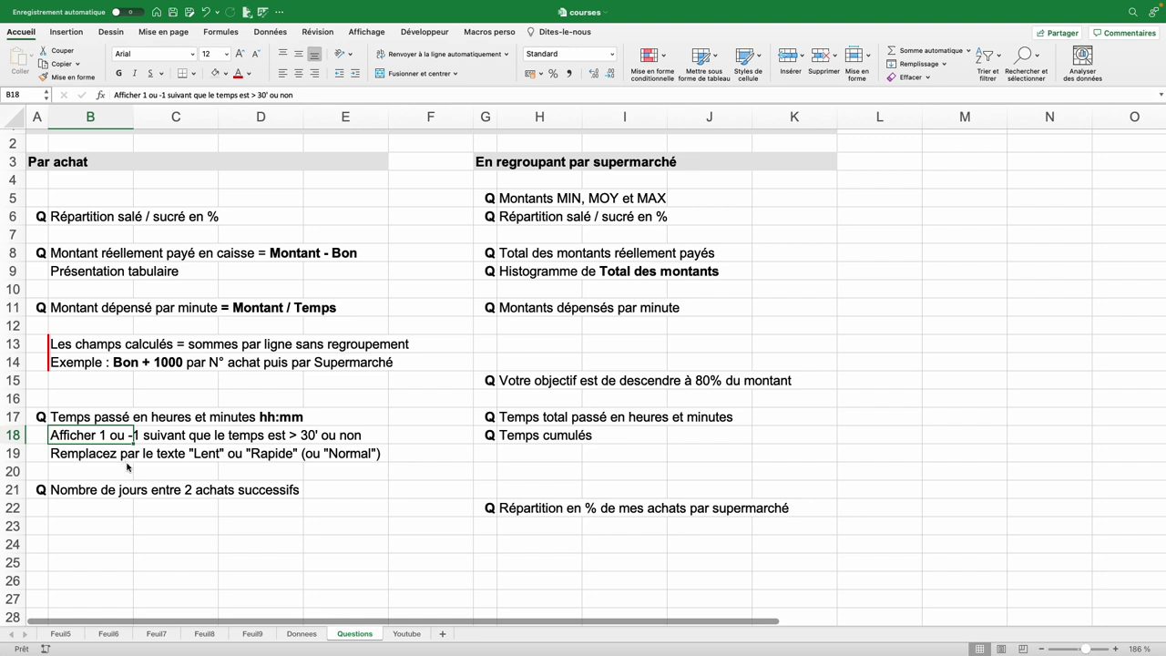
Build a pivot table of the Donnees purchase data on a new sheet with N° as rows
{"action": "key", "text": "ctrl+Page_Up"}
{"action": "left_click", "coordinate": [66, 31]}
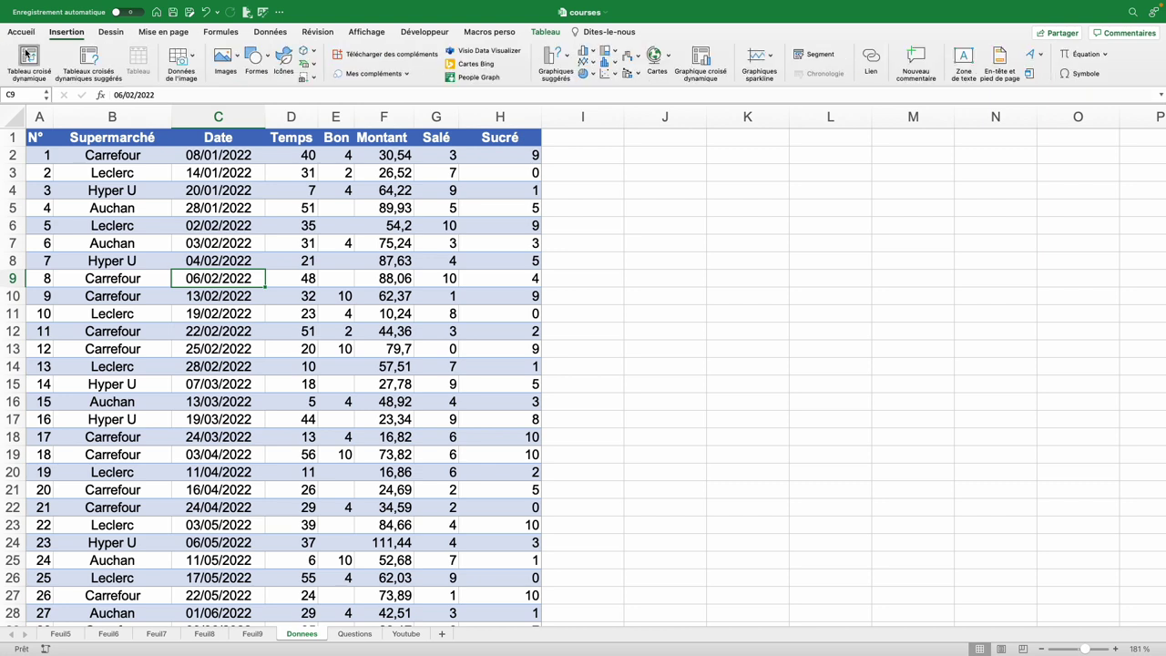
{"action": "left_click", "coordinate": [28, 55]}
{"action": "left_click", "coordinate": [693, 310]}
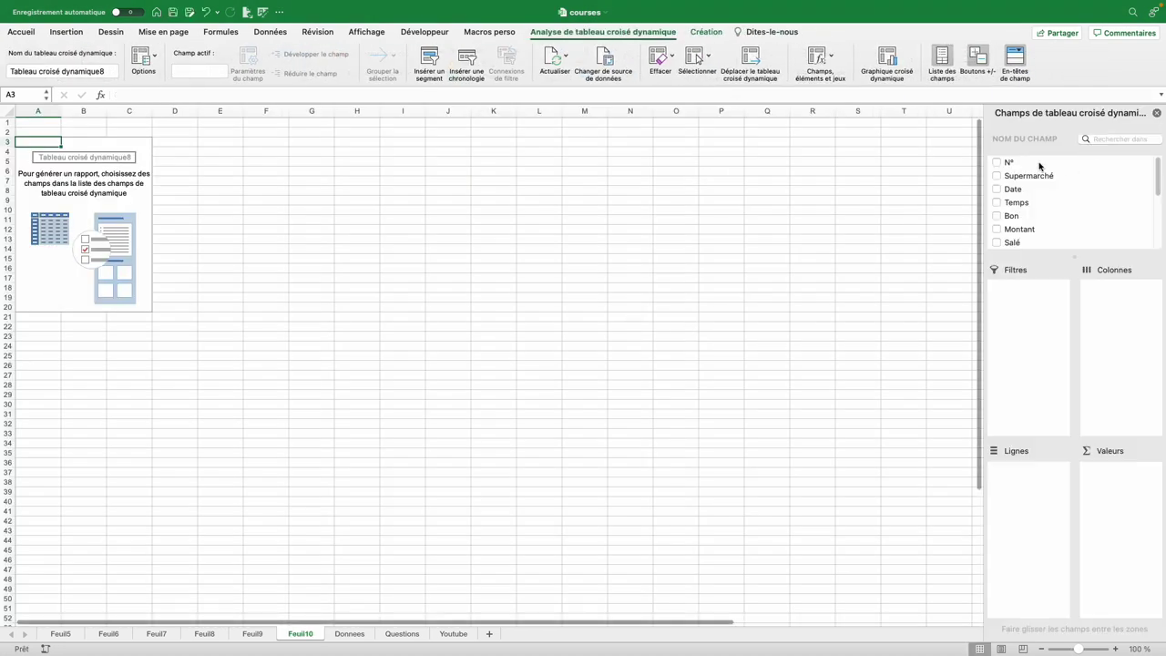
{"action": "left_click_drag", "start_coordinate": [1039, 166], "coordinate": [1021, 507]}
{"action": "scroll", "coordinate": [107, 199], "scroll_direction": "up", "scroll_amount": 3}
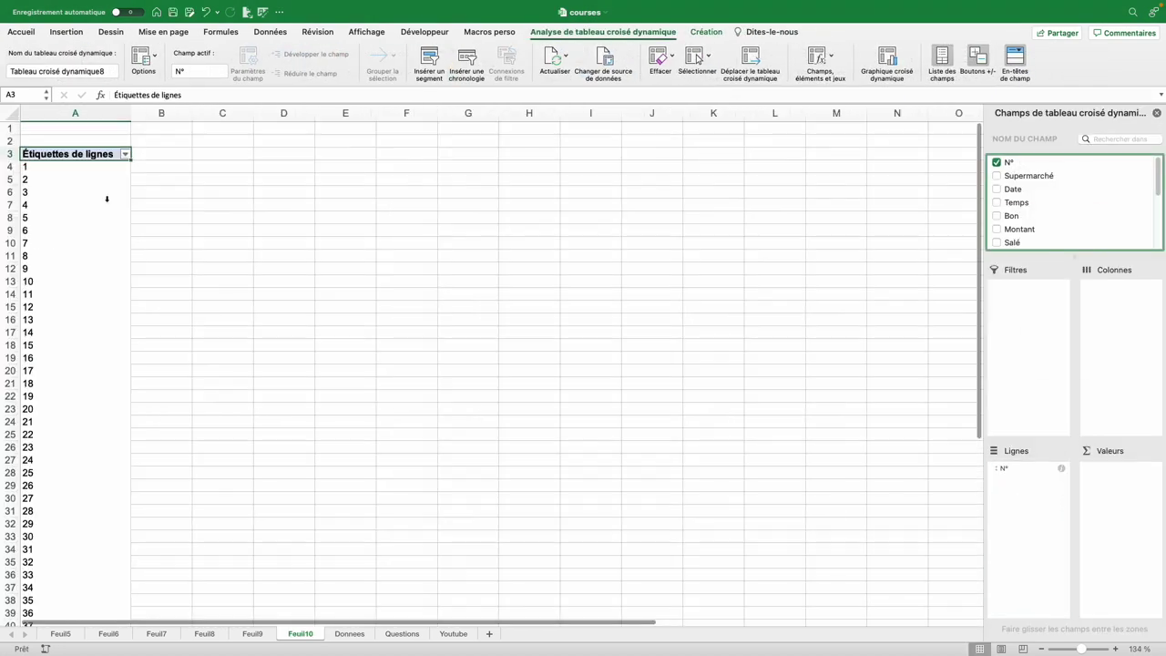
{"action": "left_click", "coordinate": [827, 59]}
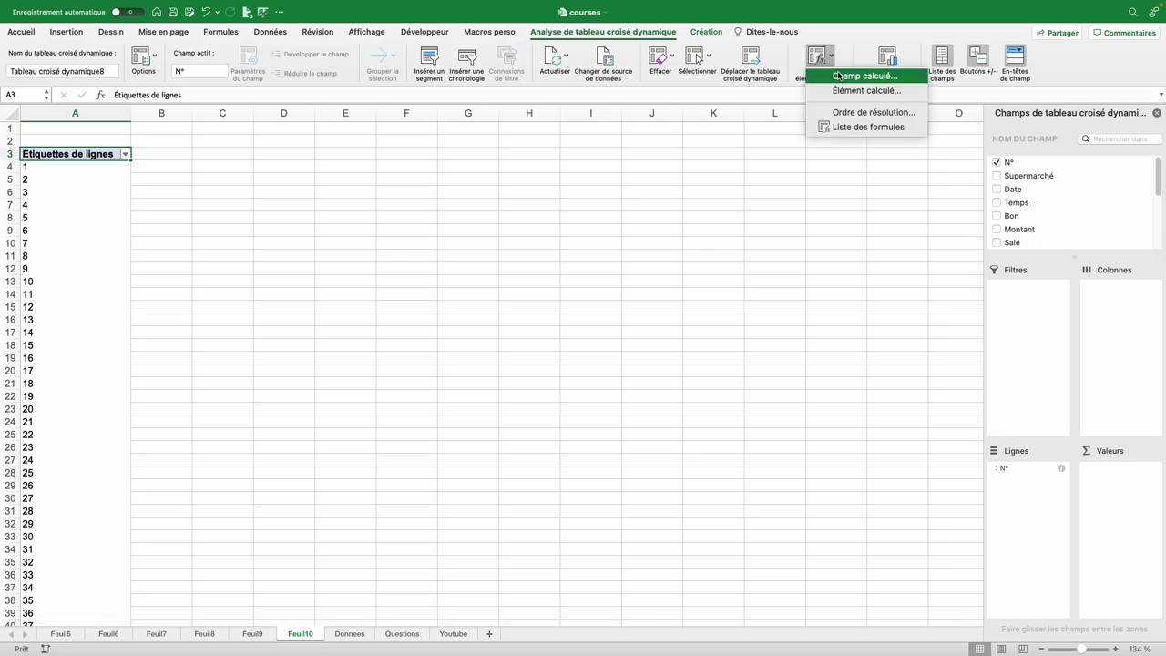
{"action": "left_click", "coordinate": [839, 75]}
Add the calculated field 'Tps passé' with the formula =si(Temps>30;1;-1)
{"action": "type", "text": "Tps passé"}
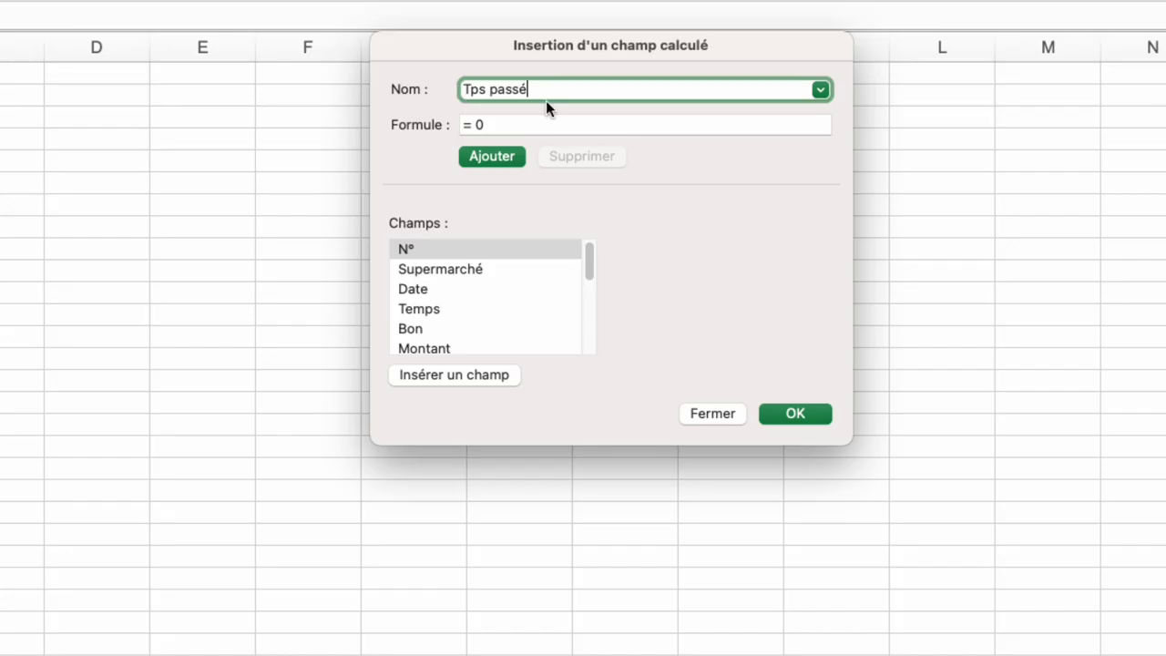
{"action": "left_click", "coordinate": [502, 125]}
{"action": "key", "text": "BackSpace"}
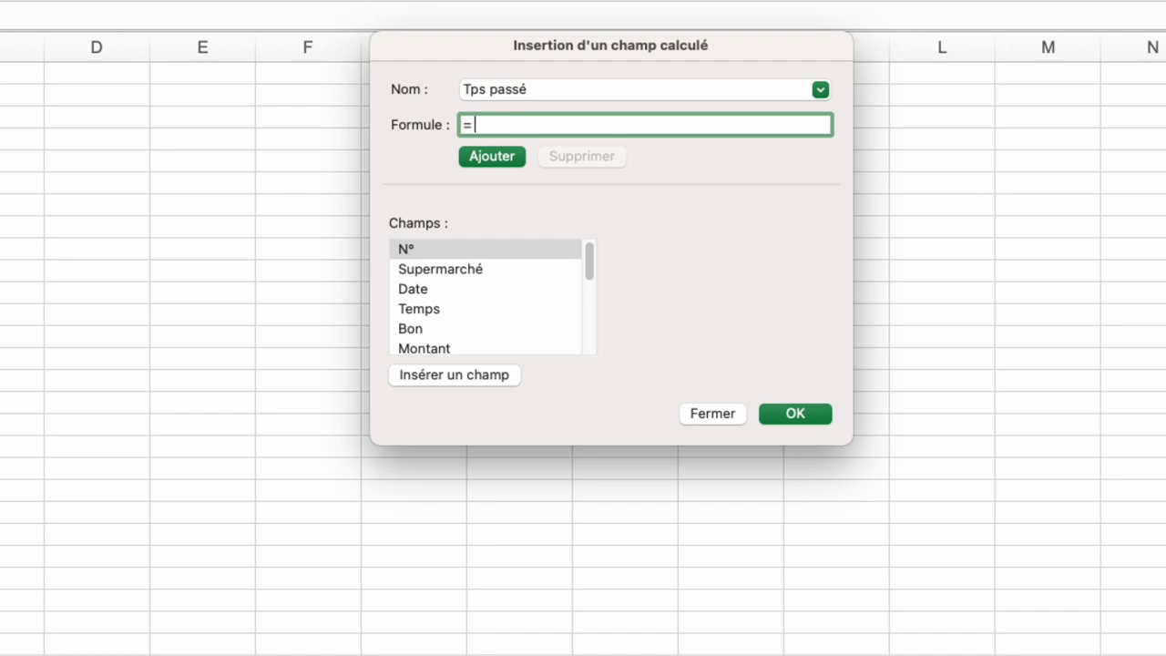
{"action": "type", "text": "si("}
{"action": "left_click", "coordinate": [440, 308]}
{"action": "left_click", "coordinate": [452, 373]}
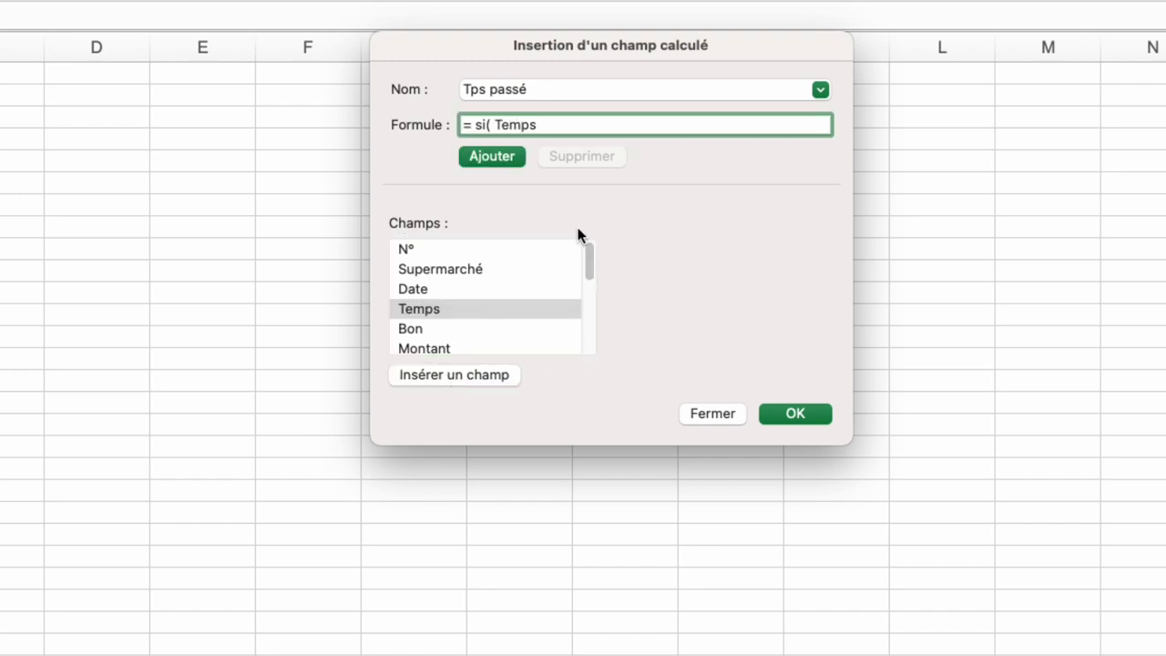
{"action": "type", "text": ">30"}
{"action": "type", "text": ";1;"}
{"action": "type", "text": "-1)"}
{"action": "left_click", "coordinate": [806, 410]}
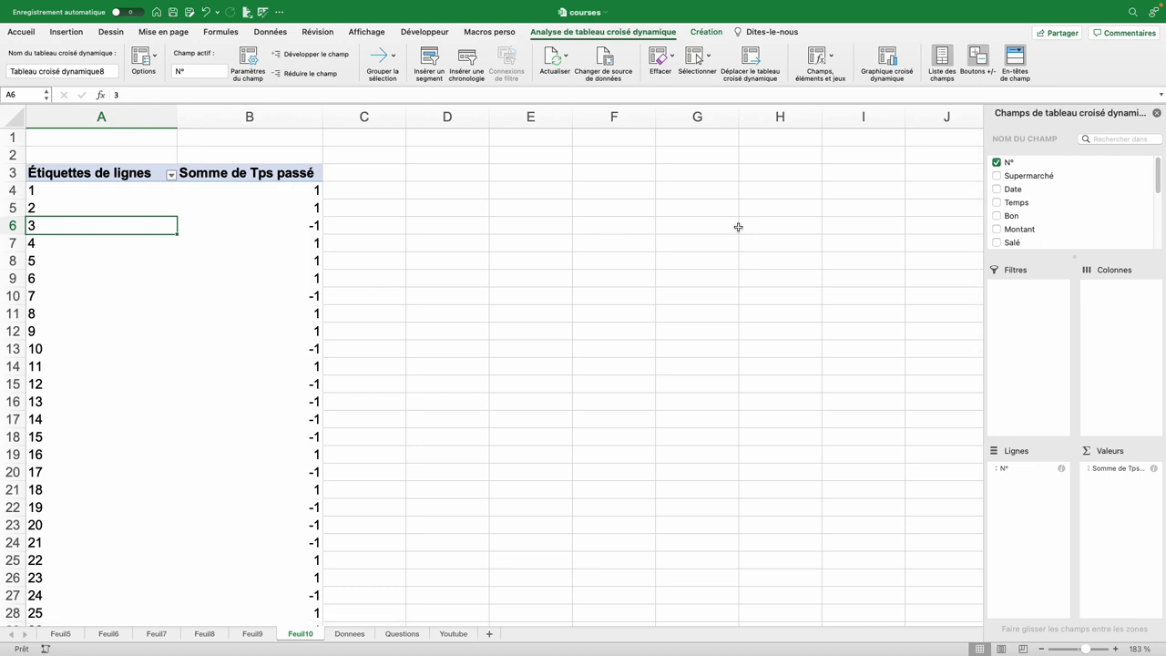
{"action": "left_click_drag", "start_coordinate": [1018, 202], "coordinate": [1124, 492]}
{"action": "left_click_drag", "start_coordinate": [423, 198], "coordinate": [426, 209]}
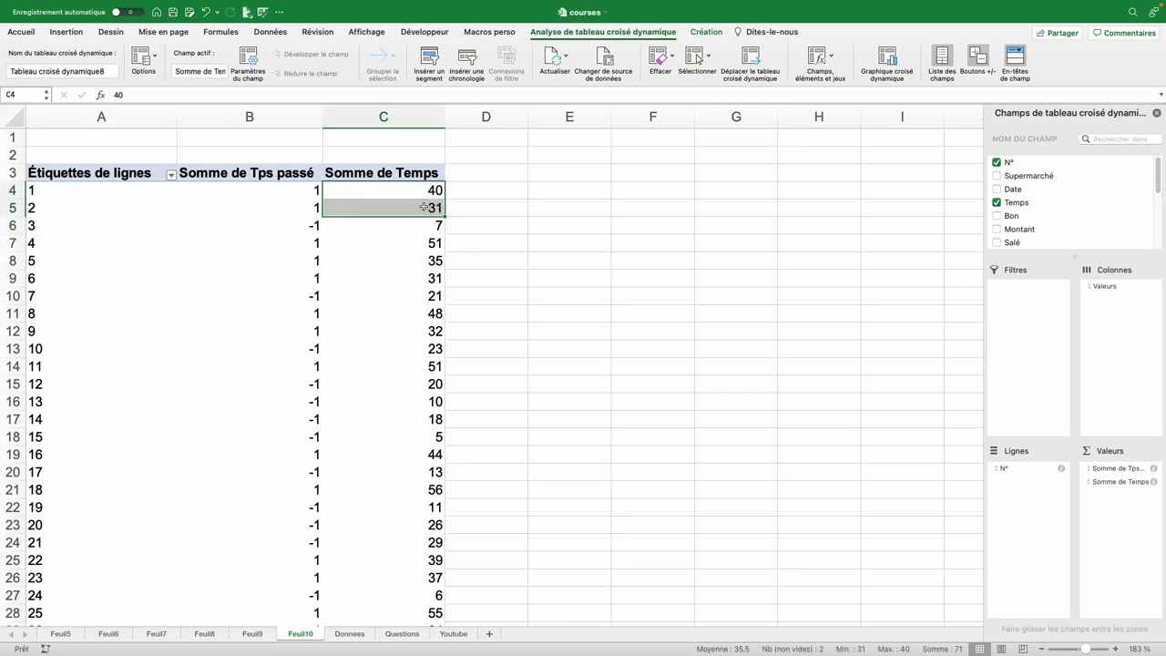
{"action": "left_click_drag", "start_coordinate": [308, 192], "coordinate": [297, 211]}
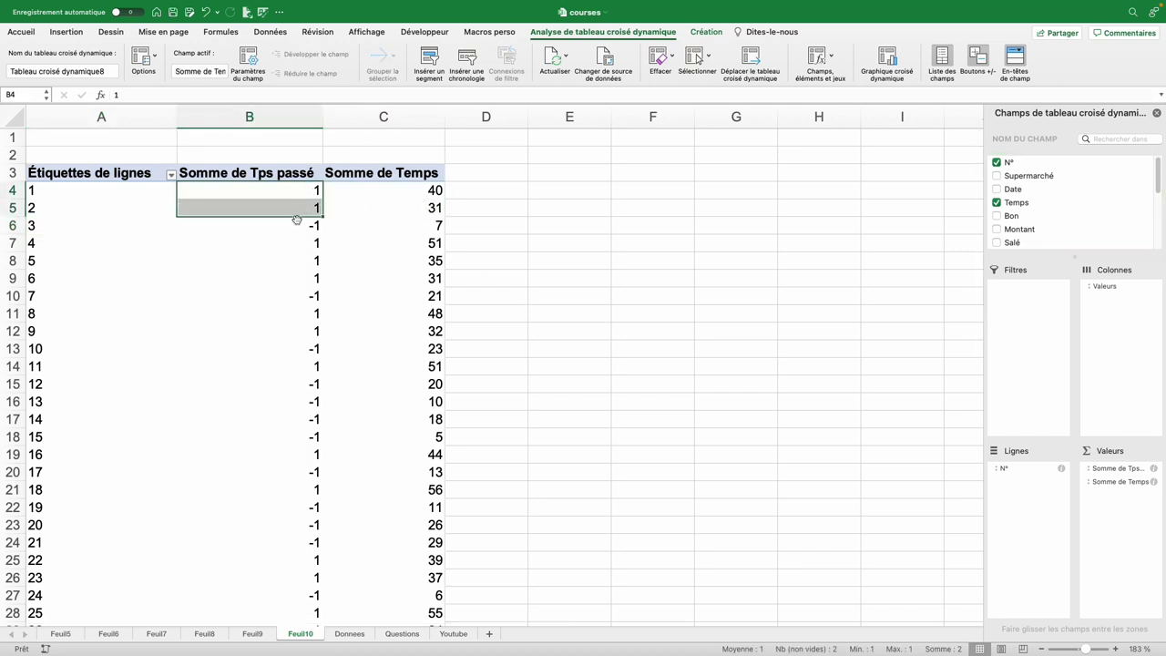
{"action": "left_click", "coordinate": [409, 227]}
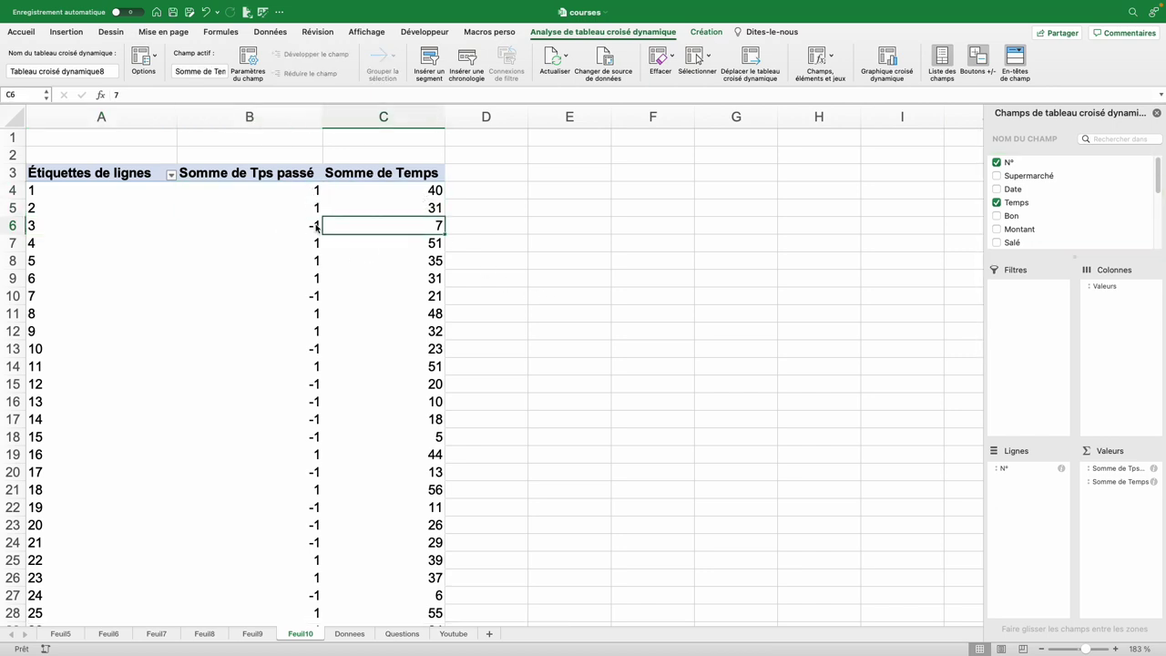
{"action": "left_click", "coordinate": [402, 633]}
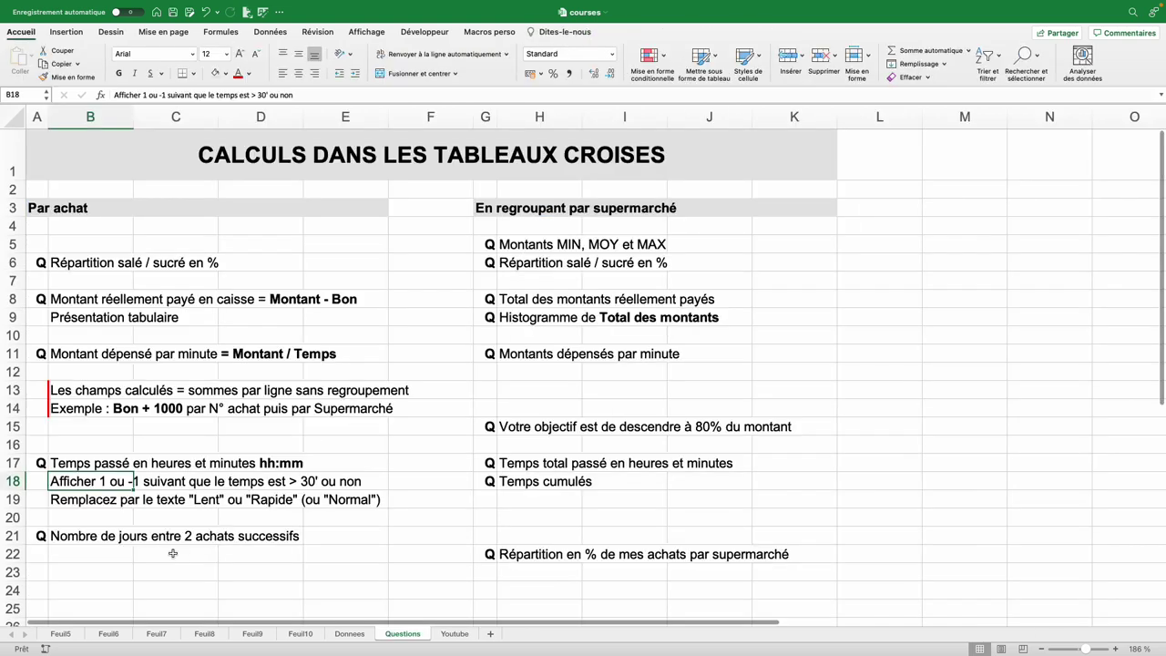
{"action": "left_click", "coordinate": [82, 504]}
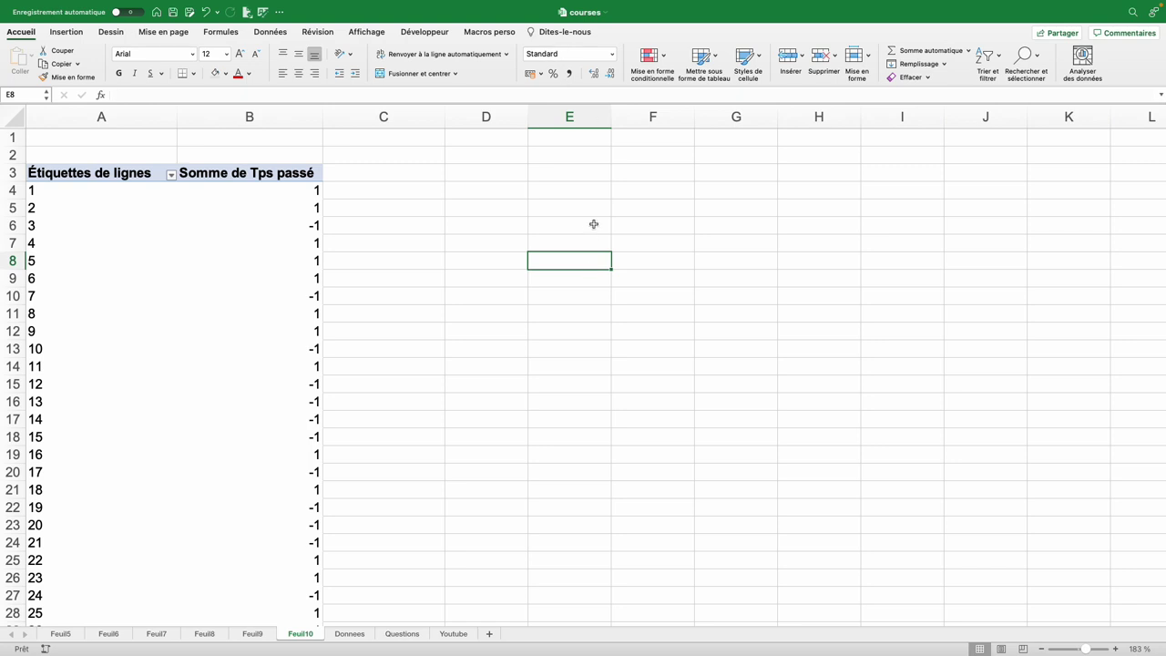
Enter the test values 2, -3 and 0 in cells E8:E10
{"action": "type", "text": "2"}
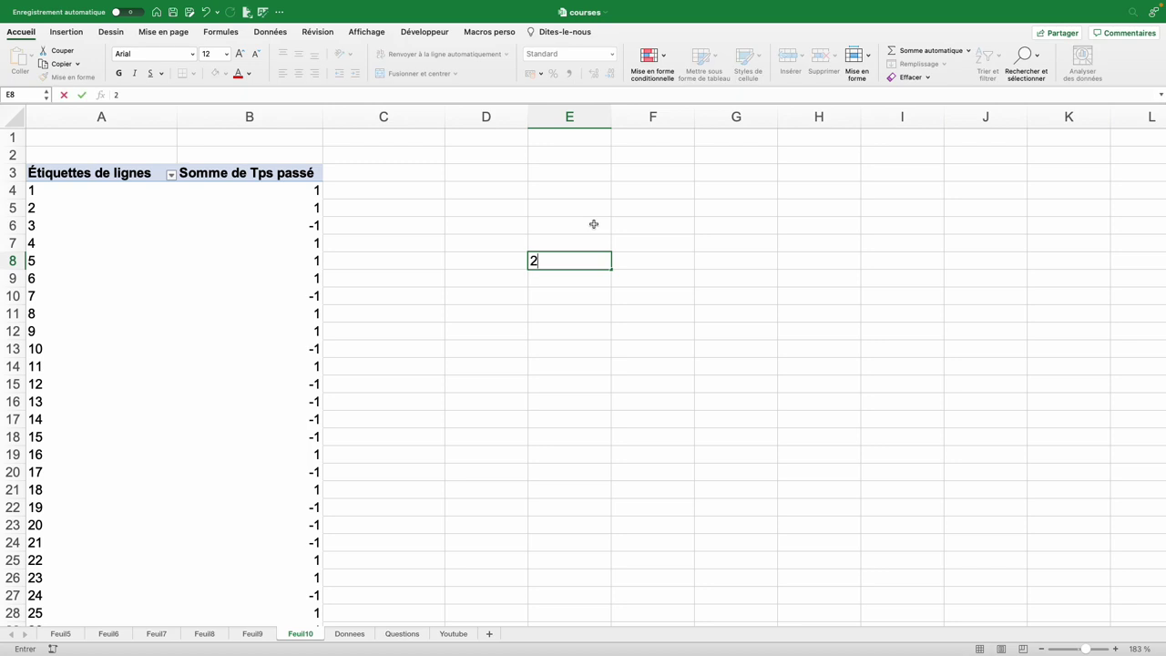
{"action": "key", "text": "Return"}
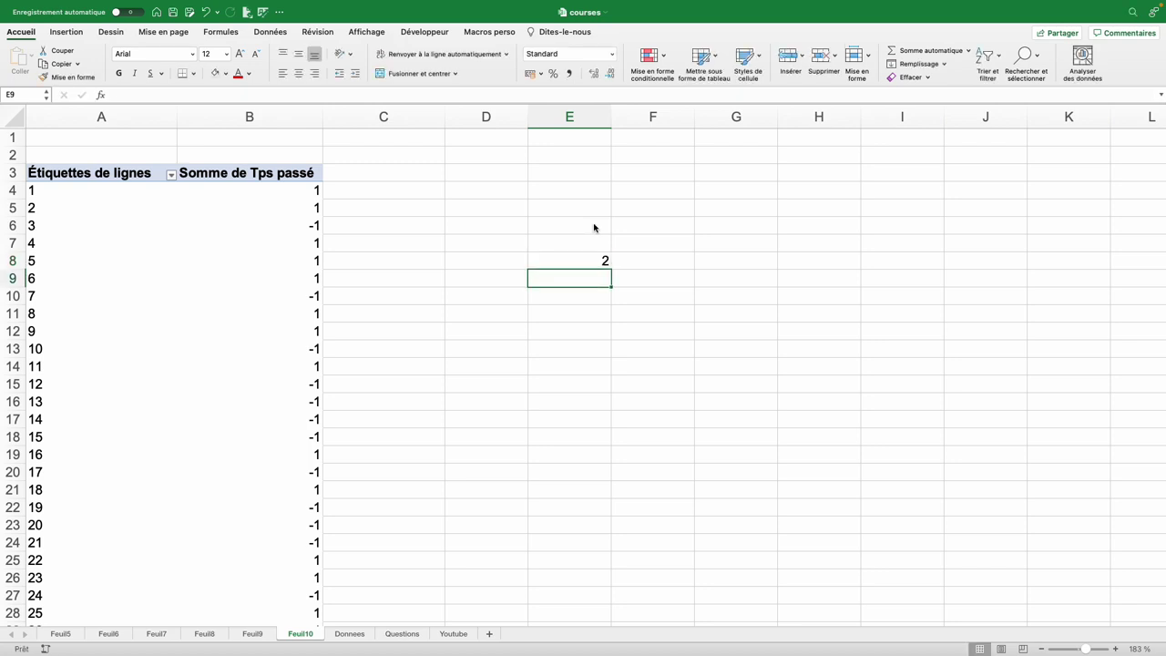
{"action": "type", "text": "-3"}
{"action": "key", "text": "Return"}
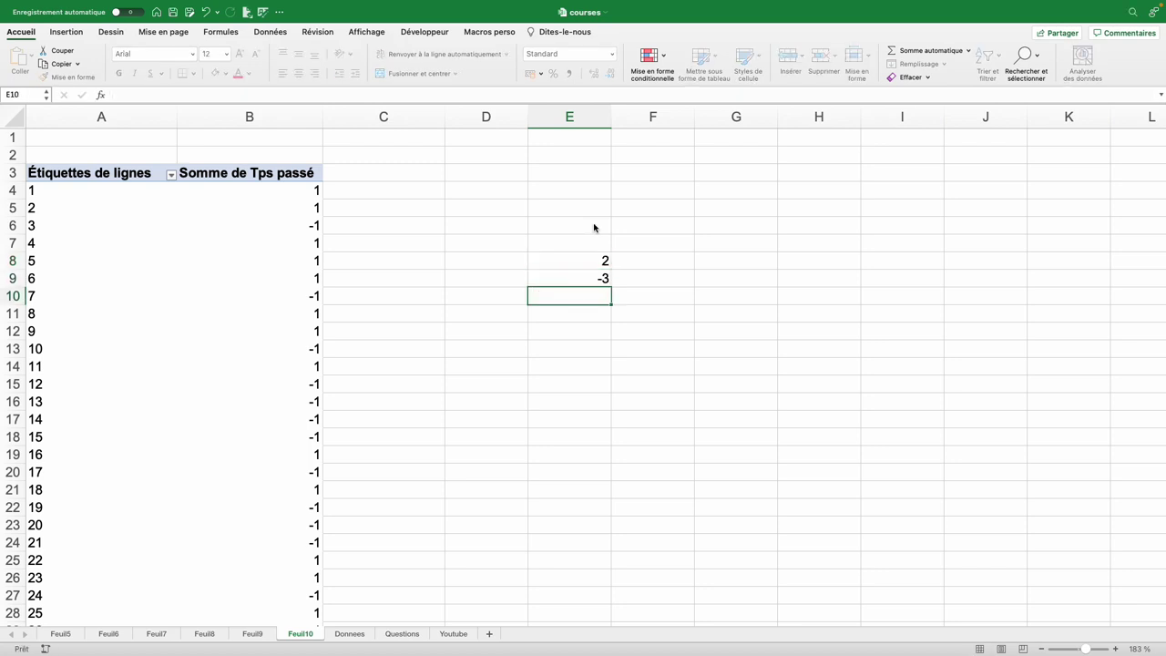
{"action": "type", "text": "0"}
{"action": "key", "text": "Return"}
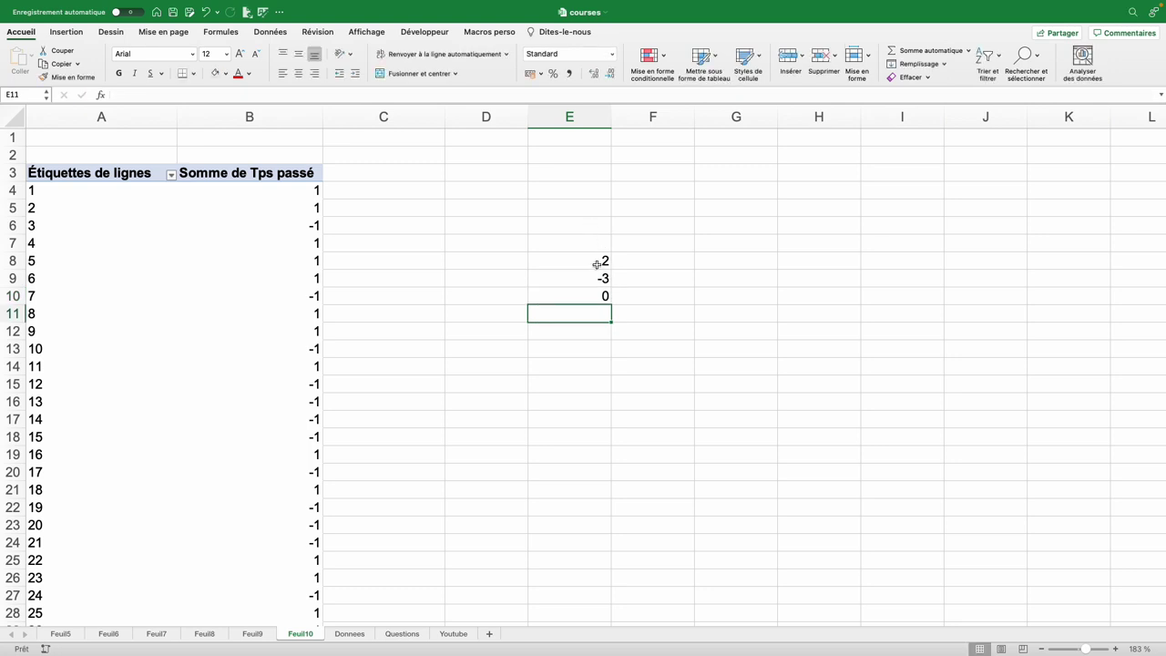
Apply the custom number format [vert];[rouge];[bleu] to E8:E10
{"action": "left_click", "coordinate": [595, 264]}
{"action": "left_click_drag", "start_coordinate": [597, 274], "coordinate": [597, 293]}
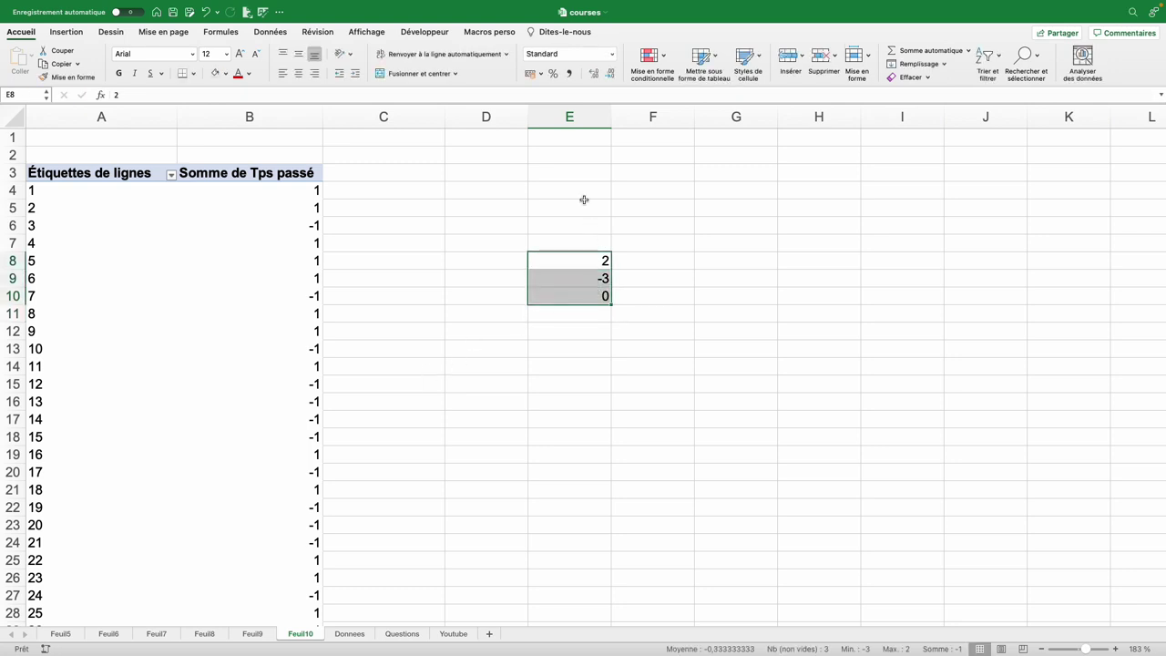
{"action": "left_click", "coordinate": [614, 56]}
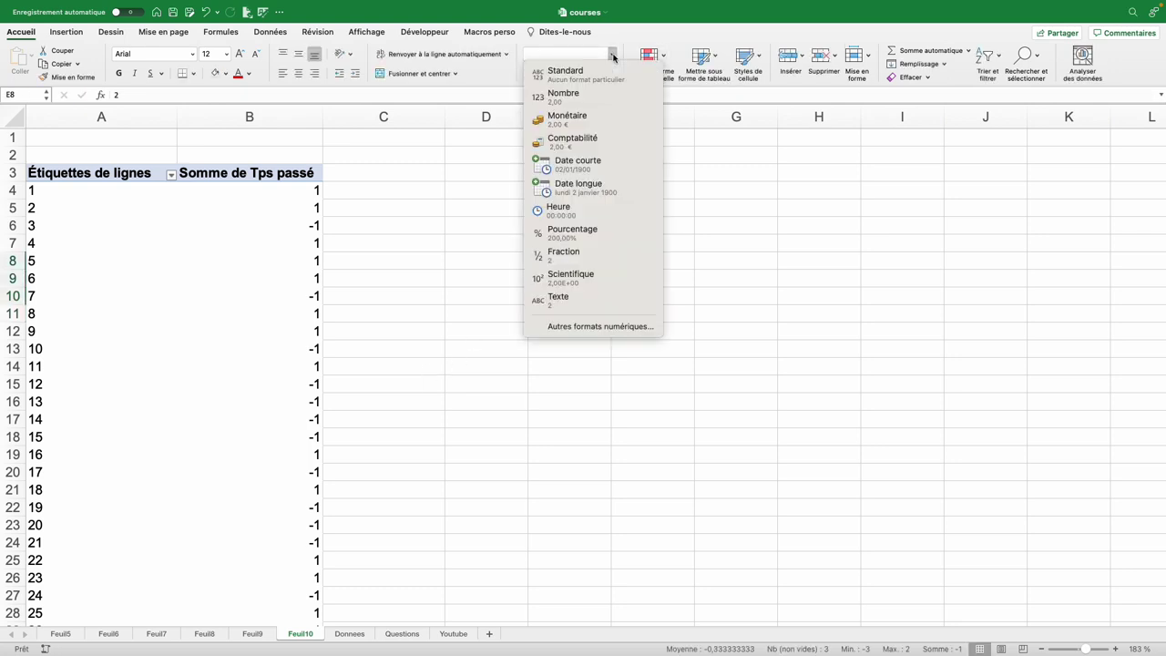
{"action": "left_click", "coordinate": [583, 326]}
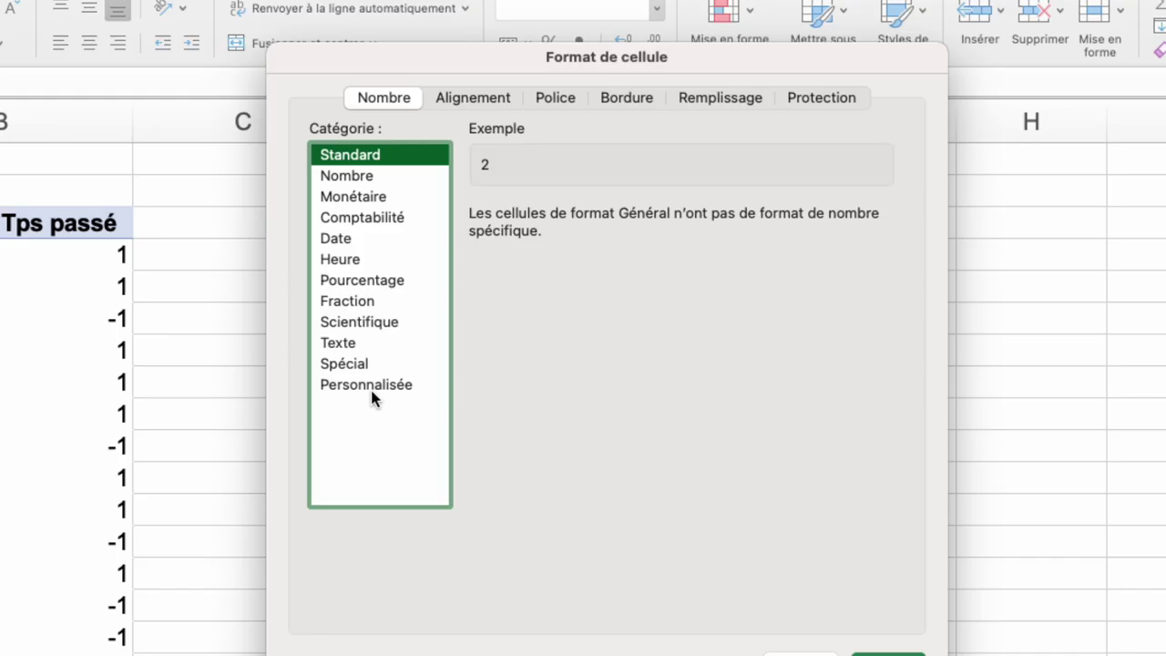
{"action": "left_click", "coordinate": [438, 264]}
{"action": "double_click", "coordinate": [515, 245]}
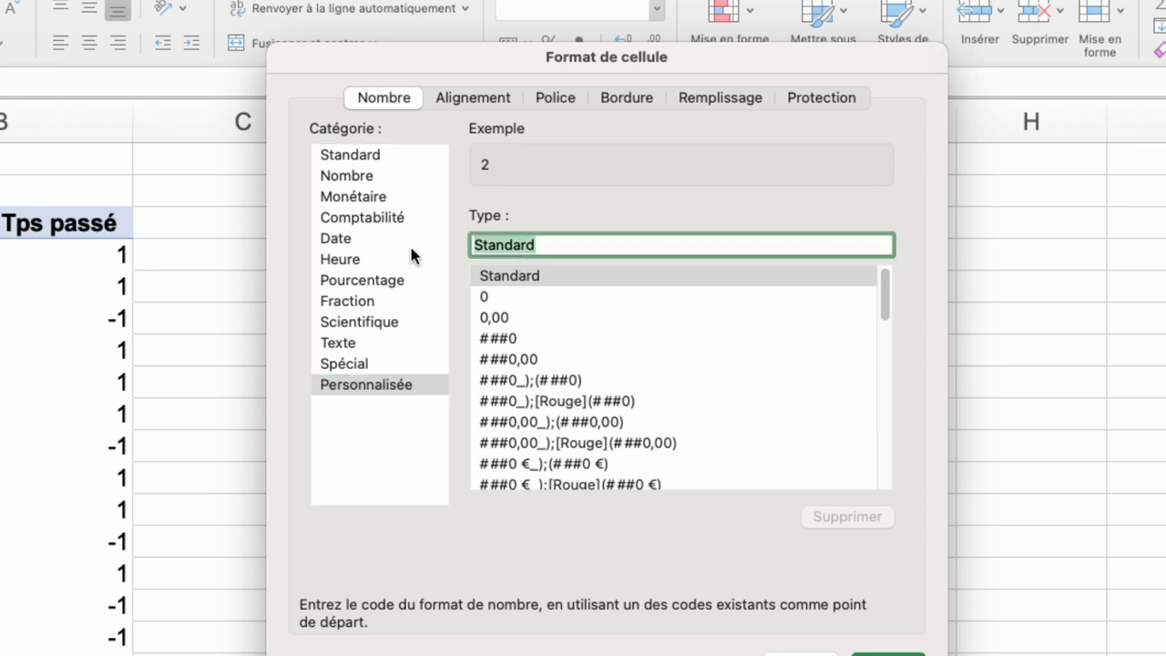
{"action": "key", "text": "BackSpace"}
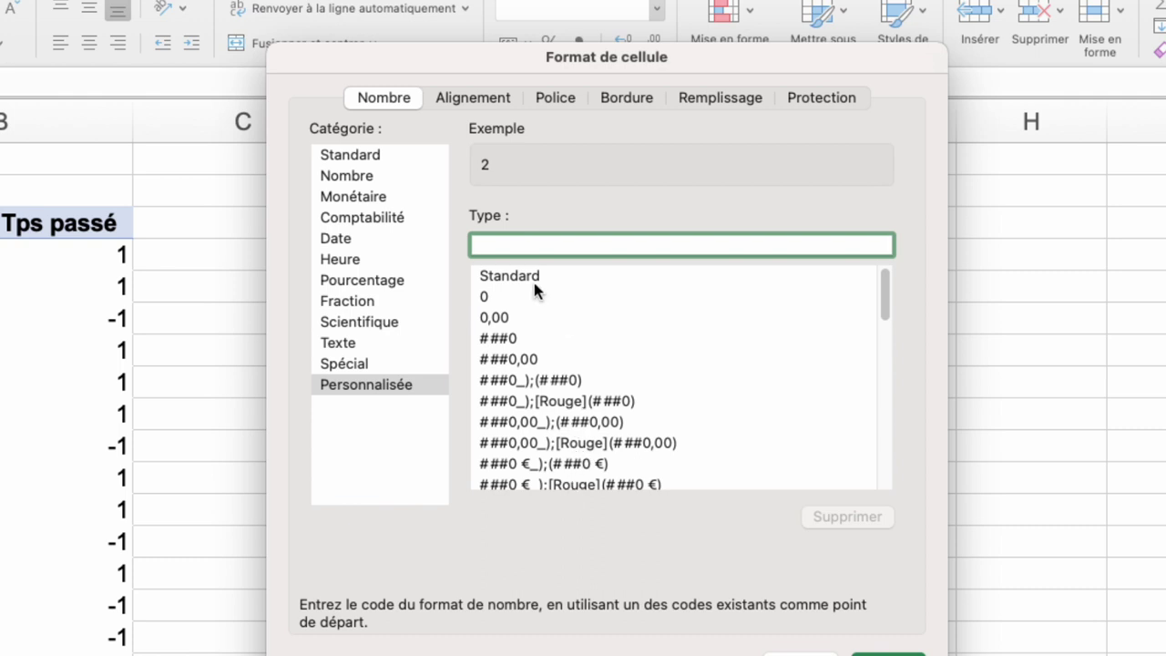
{"action": "type", "text": "["}
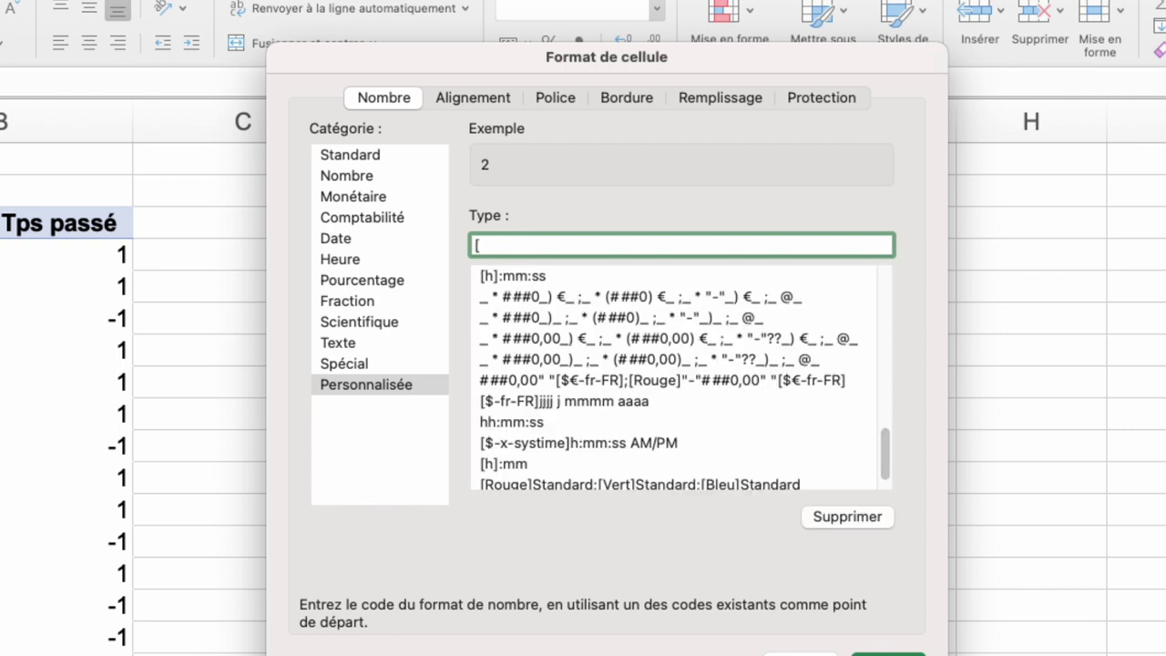
{"action": "type", "text": "vert"}
{"action": "type", "text": "];"}
{"action": "type", "text": "[rouge"}
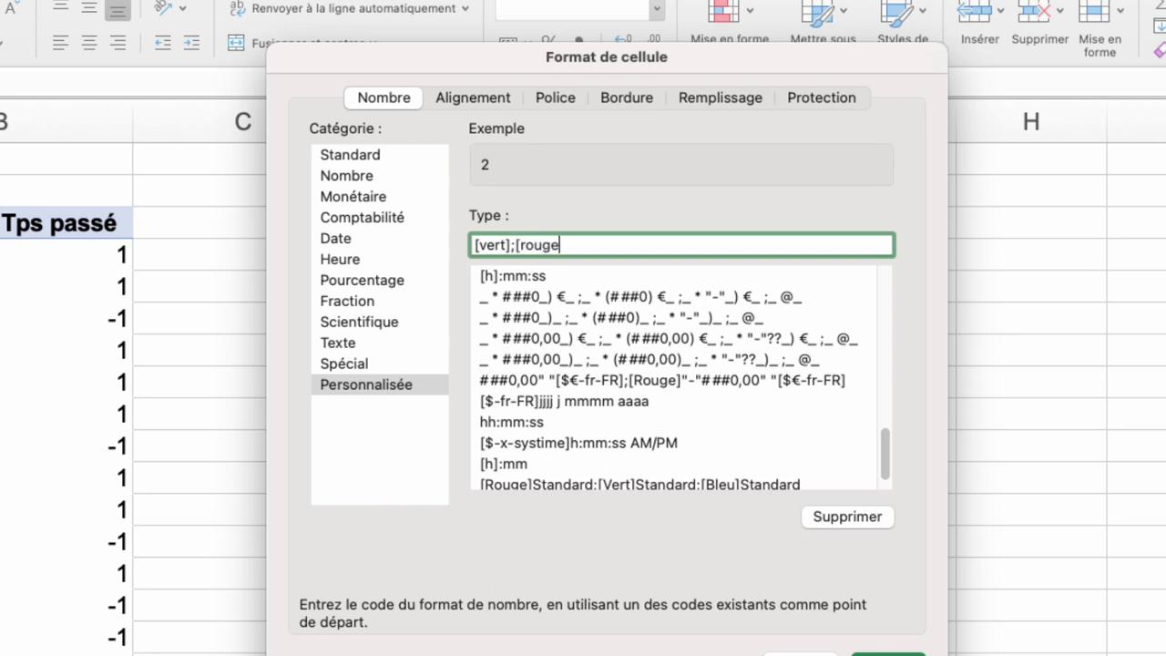
{"action": "type", "text": "];"}
{"action": "type", "text": "[ble"}
{"action": "type", "text": "u]"}
{"action": "left_click", "coordinate": [897, 649]}
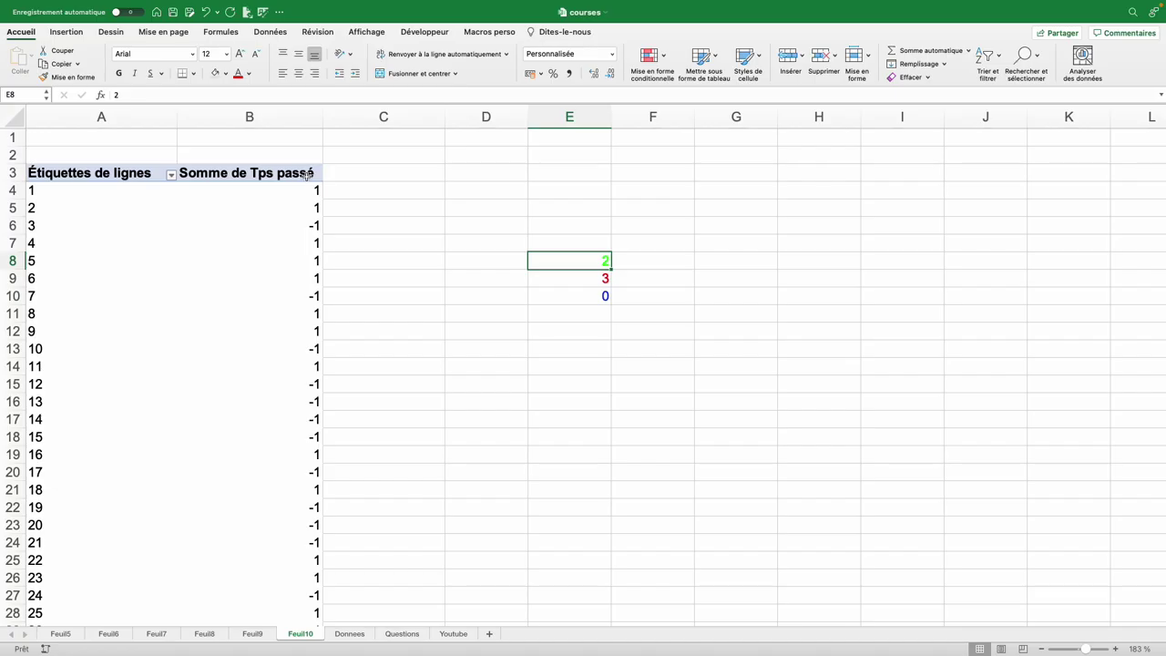
Check that E9 still stores -3 behind the red 3
{"action": "left_click", "coordinate": [588, 277]}
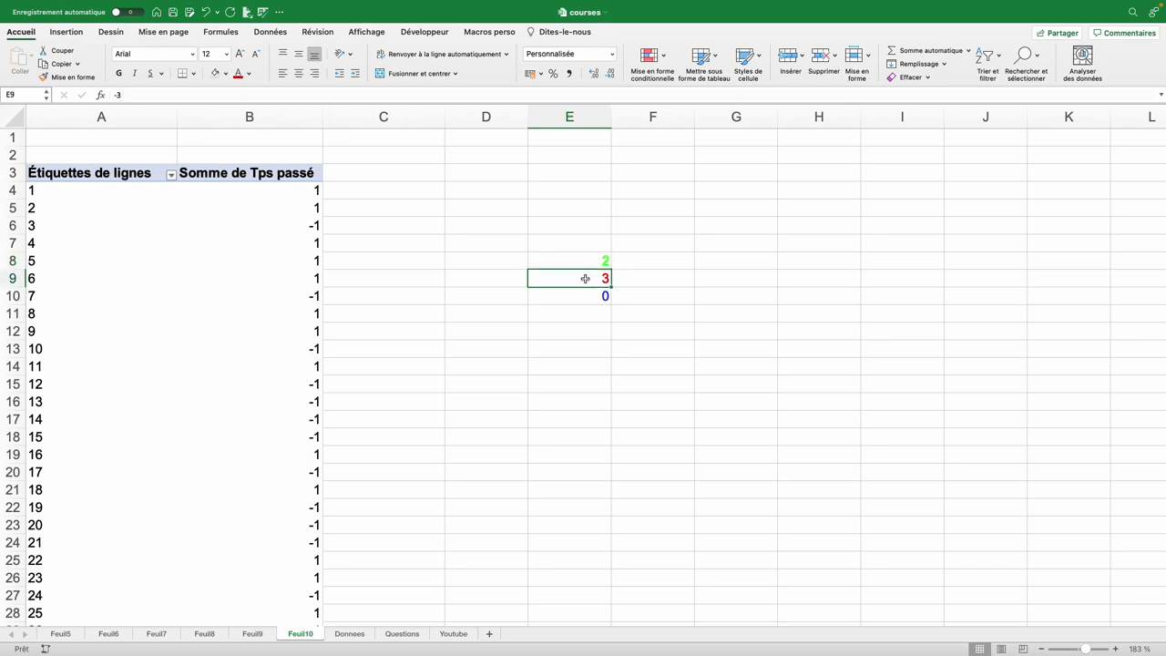
{"action": "double_click", "coordinate": [581, 280]}
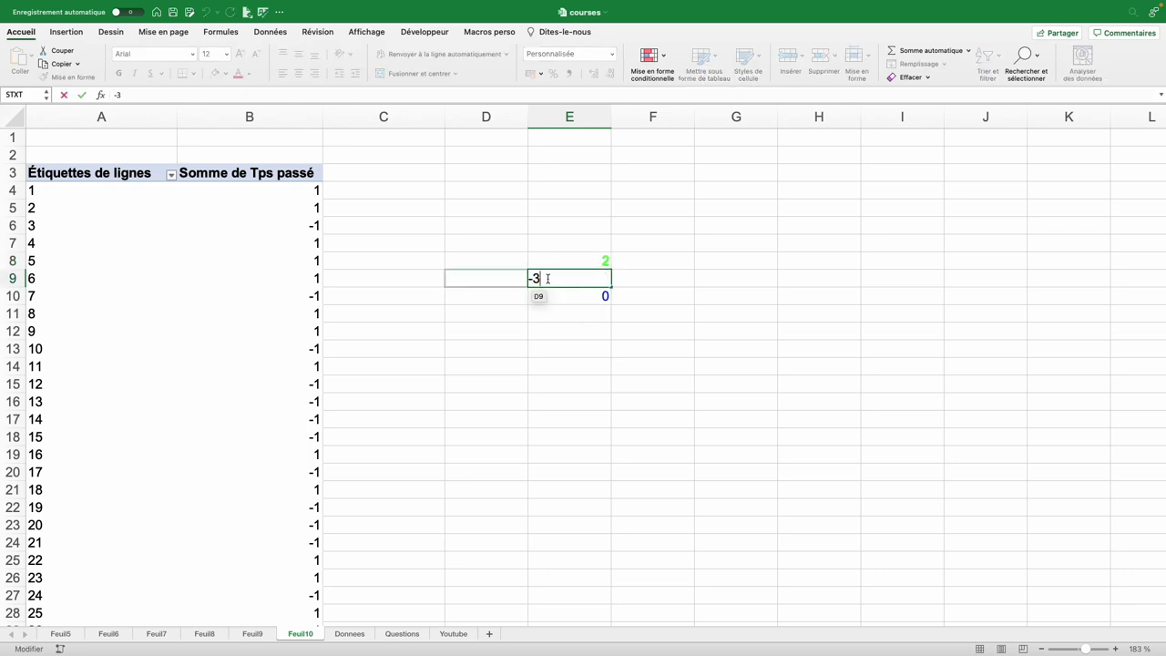
{"action": "key", "text": "Escape"}
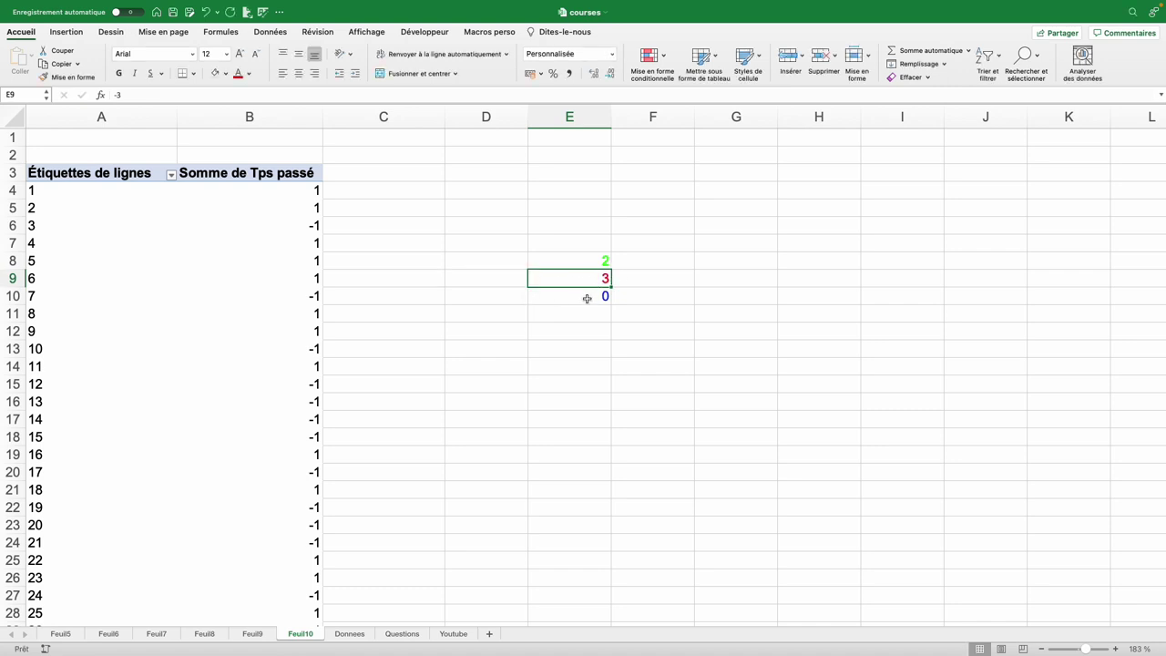
Give E8:E10 the custom text format "positif";"négatif";"nul"
{"action": "key", "text": "ctrl+c"}
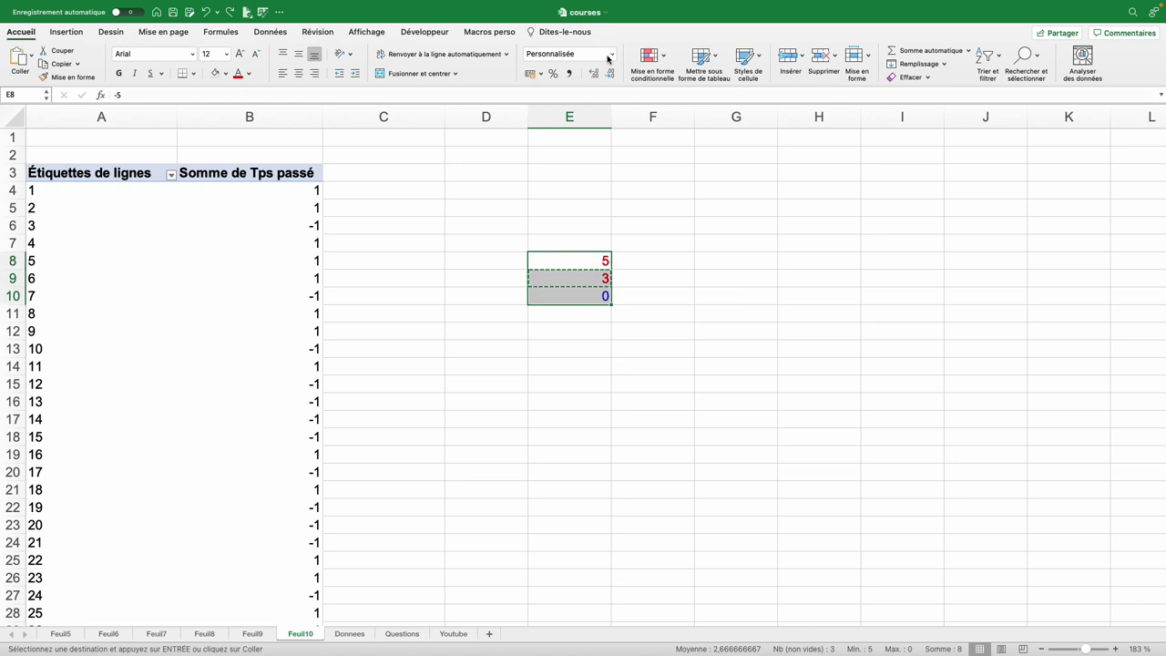
{"action": "left_click", "coordinate": [608, 56]}
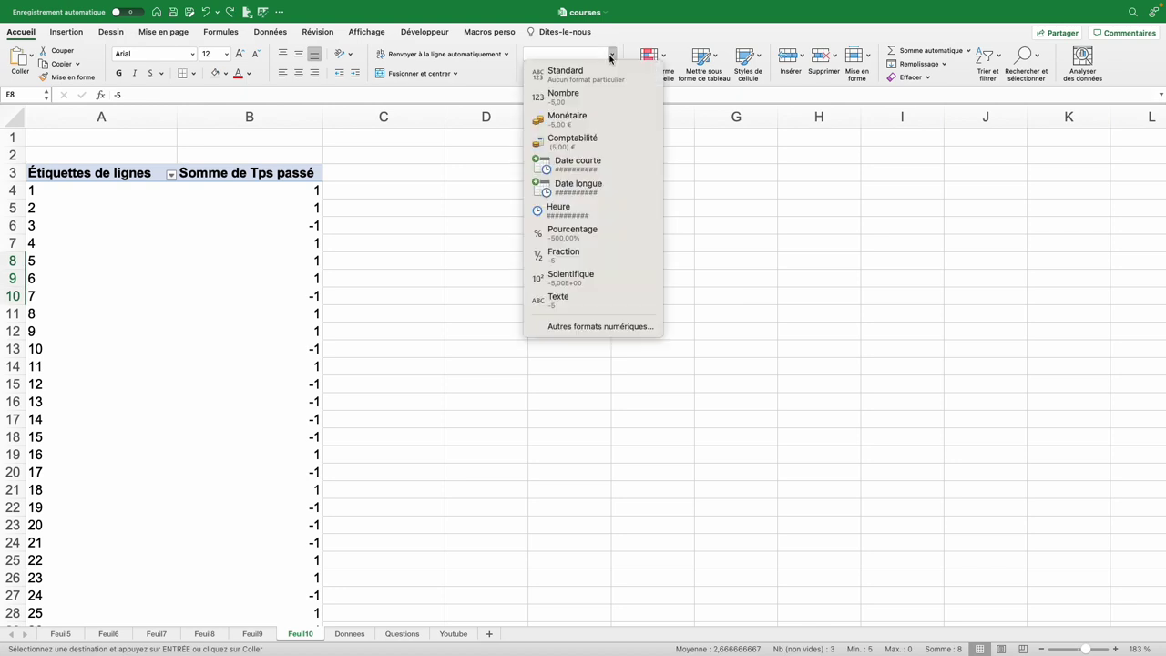
{"action": "left_click", "coordinate": [580, 327]}
{"action": "type", "text": "\""}
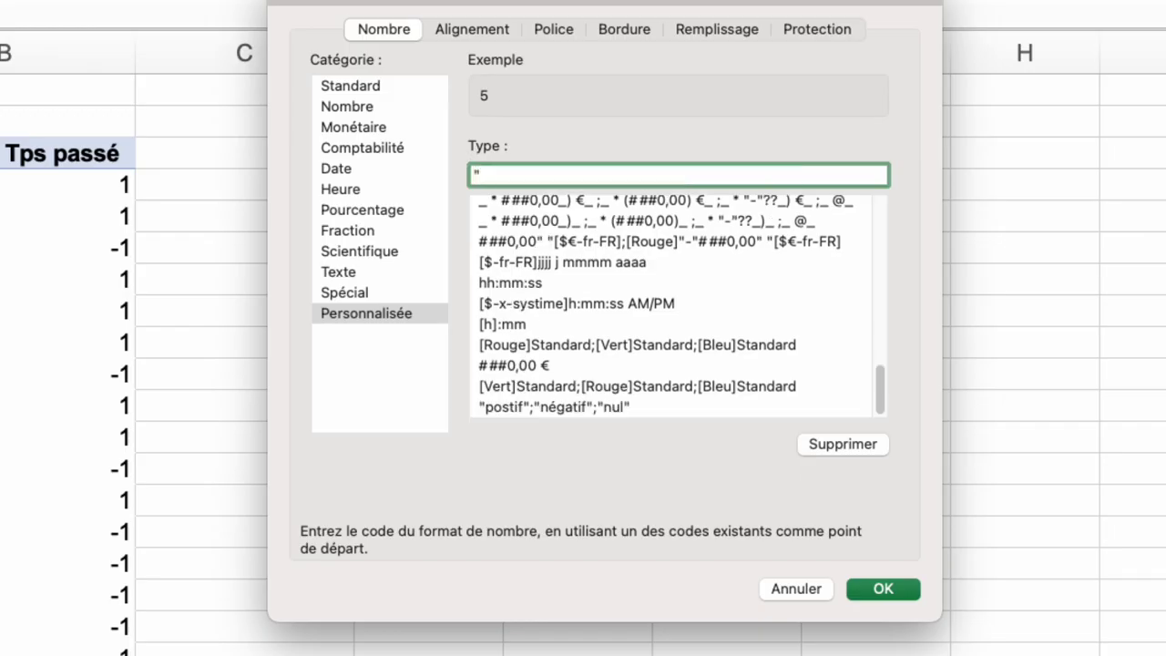
{"action": "type", "text": "positif"}
{"action": "type", "text": "\";"}
{"action": "type", "text": "négatif\";"}
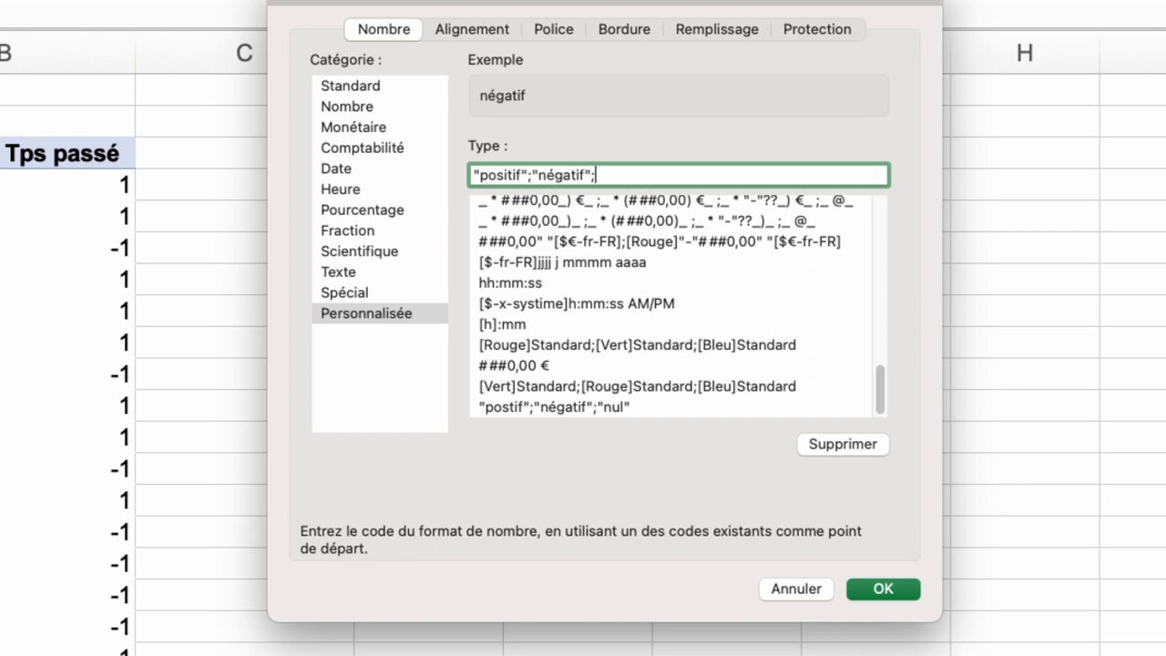
{"action": "type", "text": "\"nul\""}
{"action": "key", "text": "Return"}
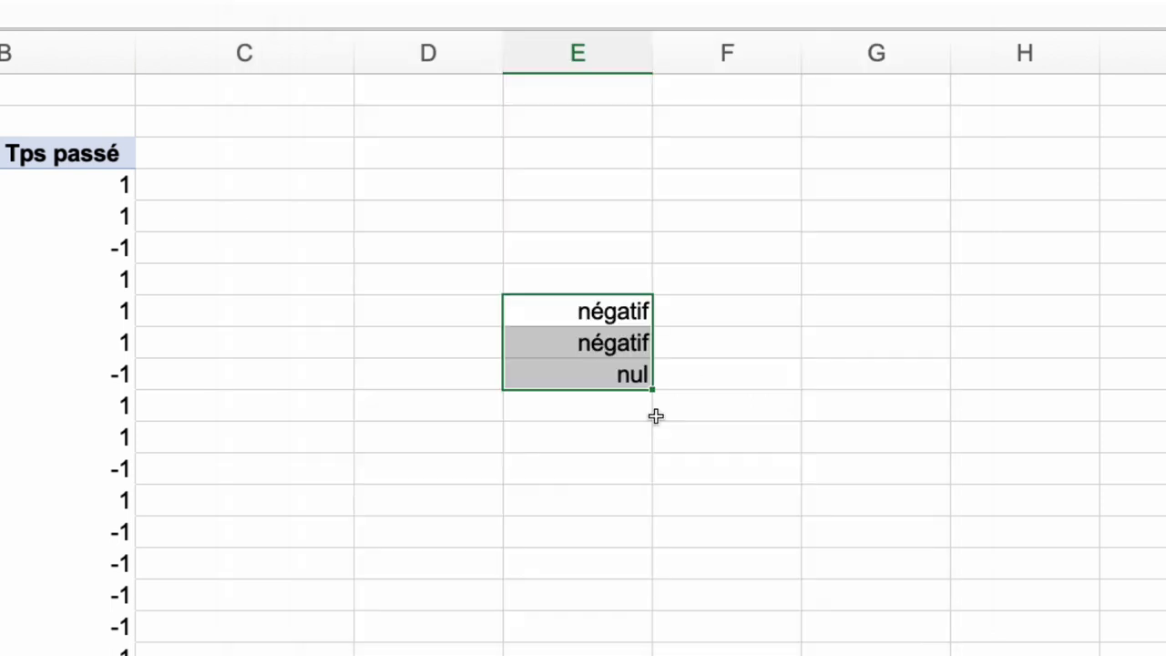
Enter 5 in E8 and 0 in E9 to test the new format
{"action": "type", "text": "-5"}
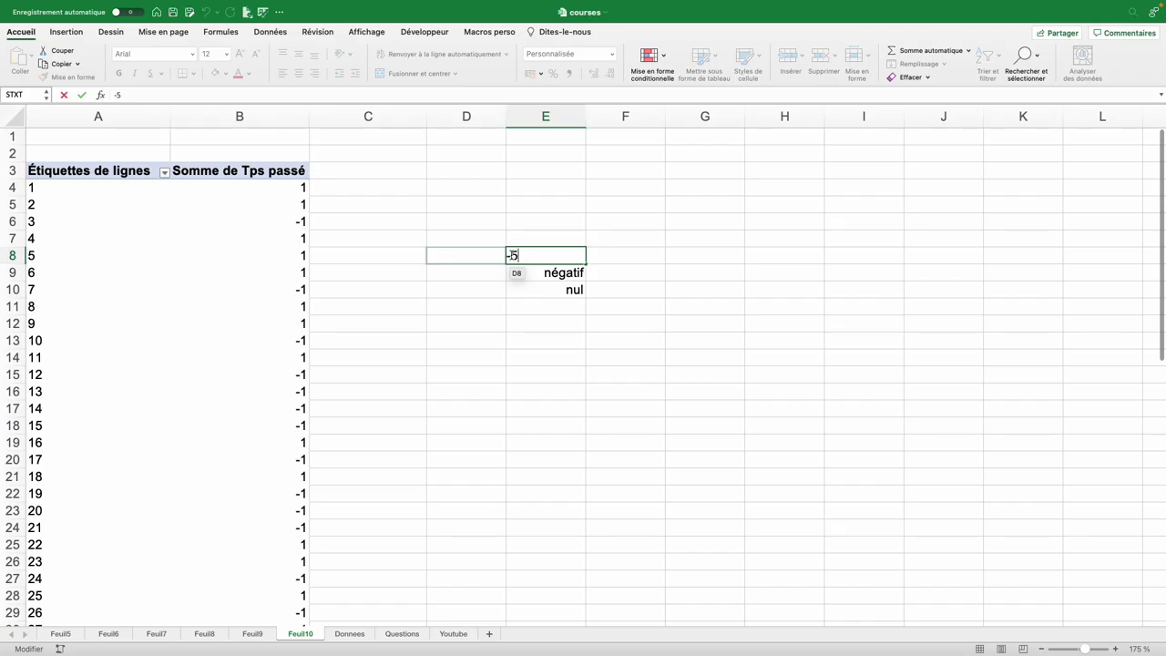
{"action": "key", "text": "BackSpace"}
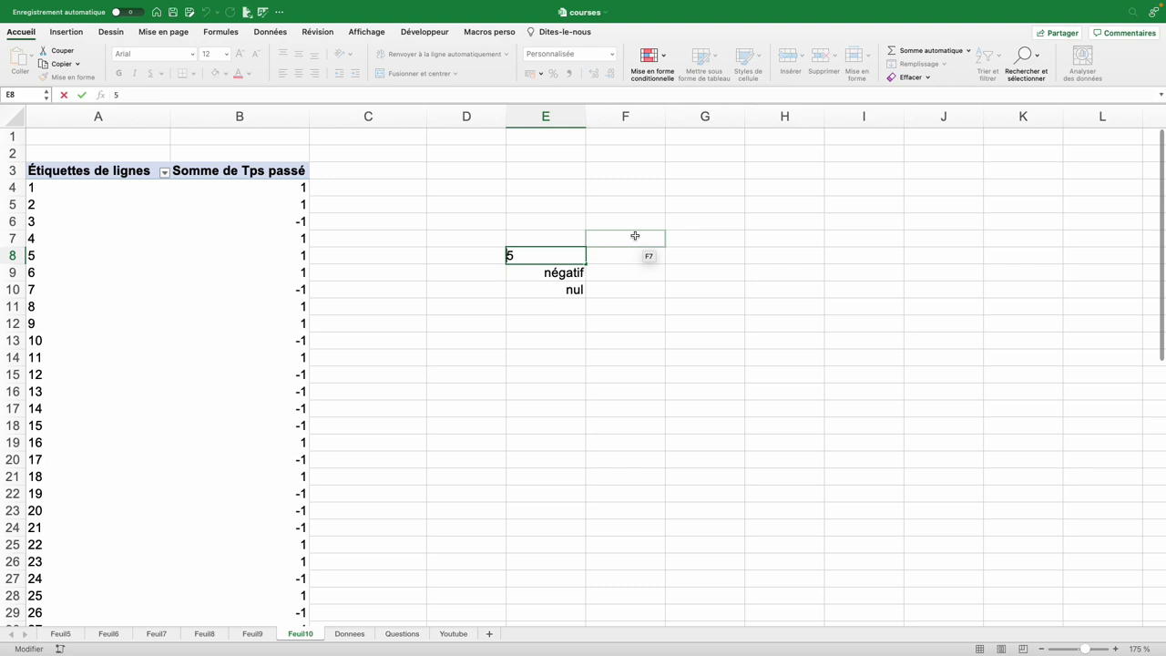
{"action": "key", "text": "Return"}
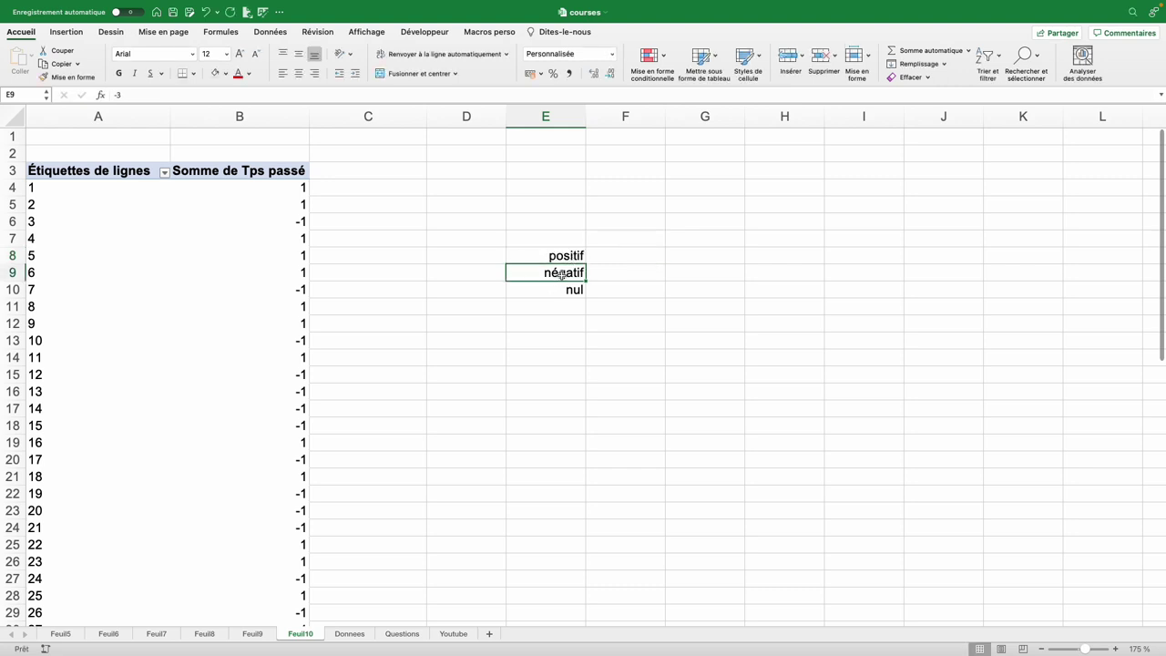
{"action": "type", "text": "0"}
{"action": "key", "text": "Return"}
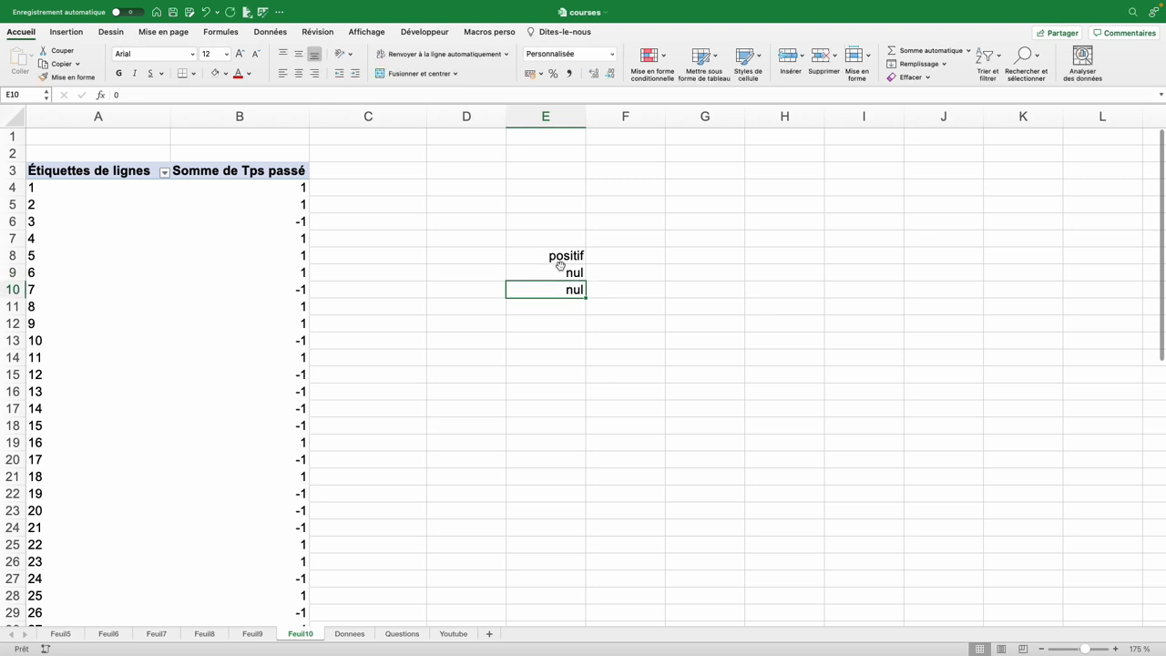
{"action": "left_click", "coordinate": [252, 198]}
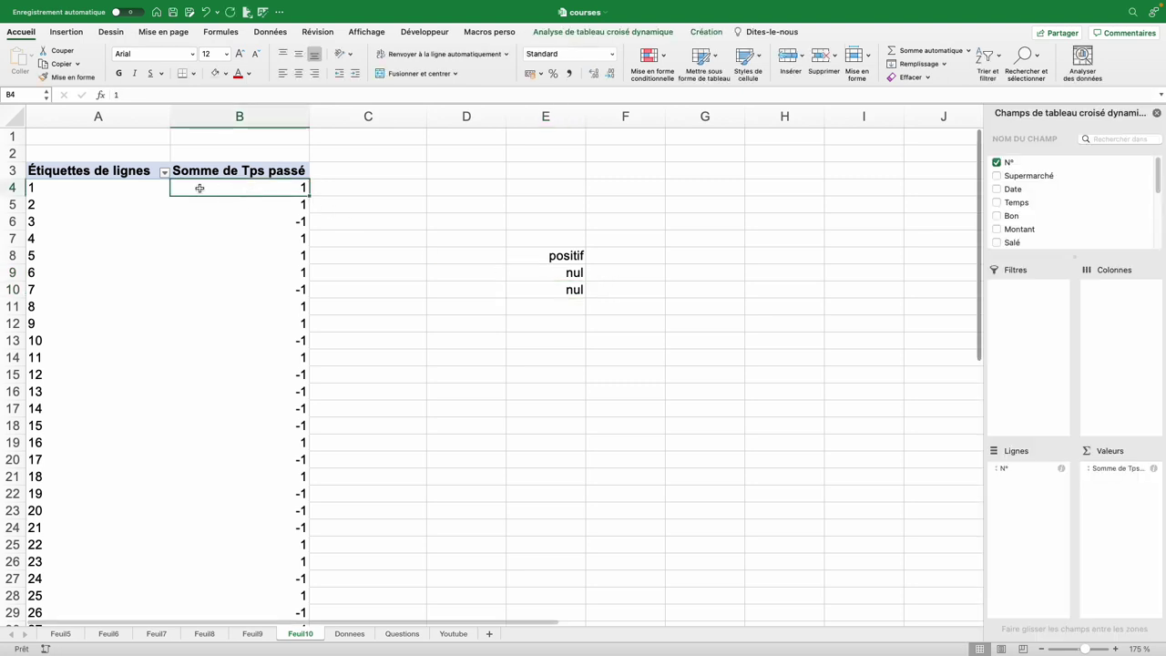
Format the pivot's Somme de Tps passé values with the custom format "Lent";"Rapide"
{"action": "right_click", "coordinate": [204, 188]}
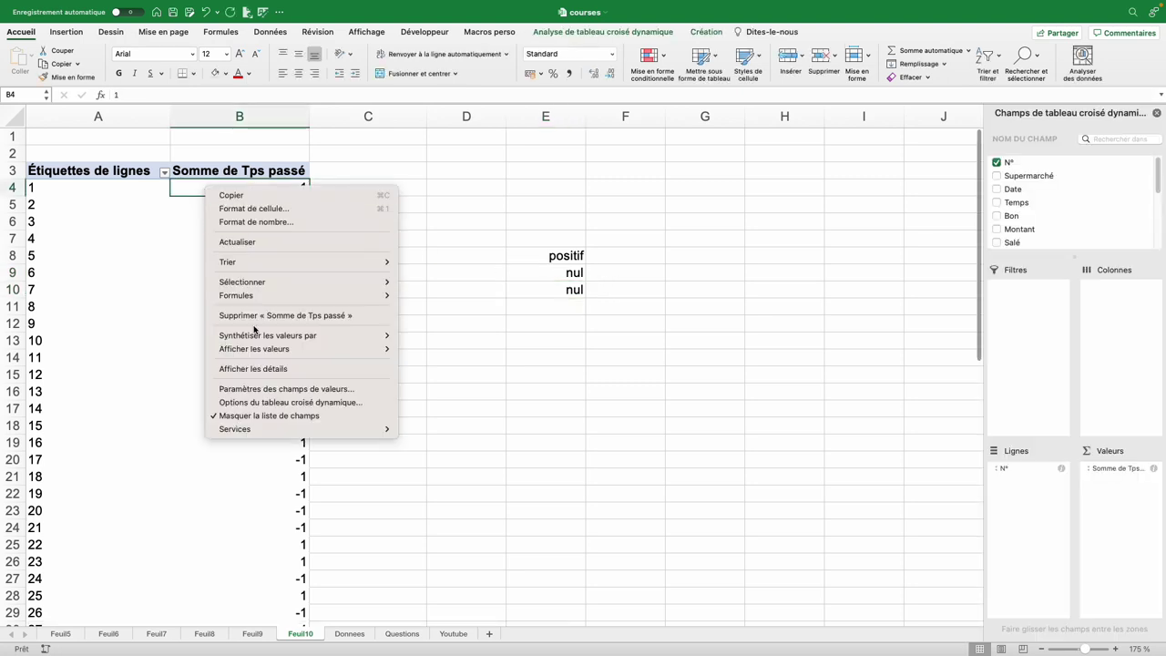
{"action": "left_click", "coordinate": [269, 394]}
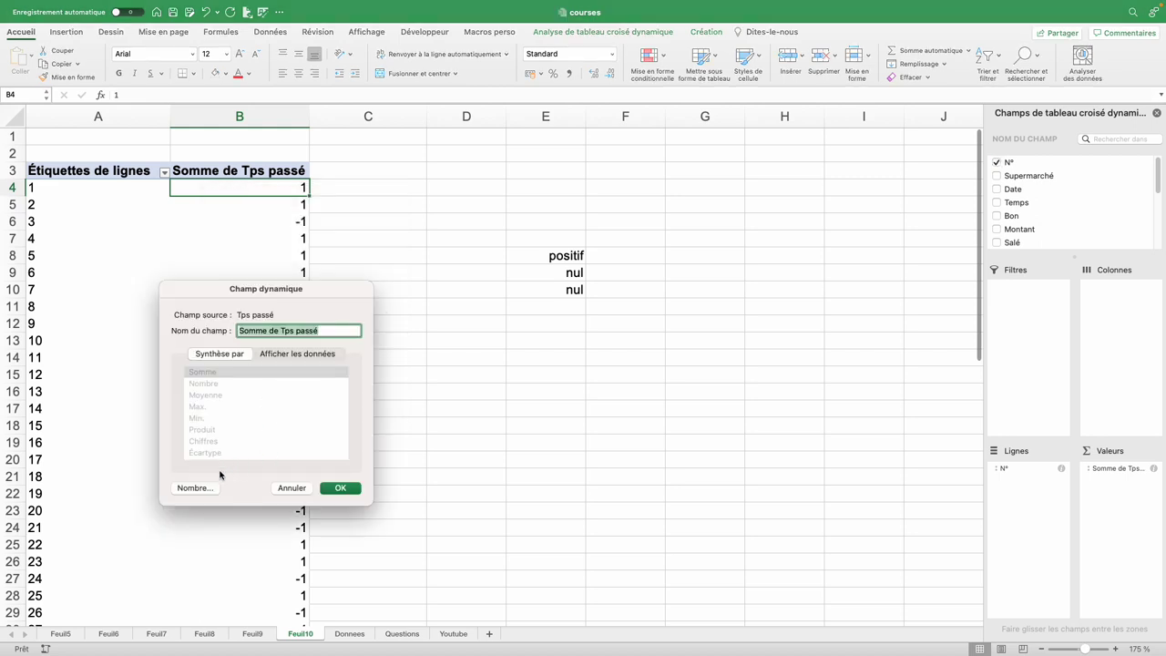
{"action": "left_click", "coordinate": [195, 487]}
{"action": "left_click", "coordinate": [86, 481]}
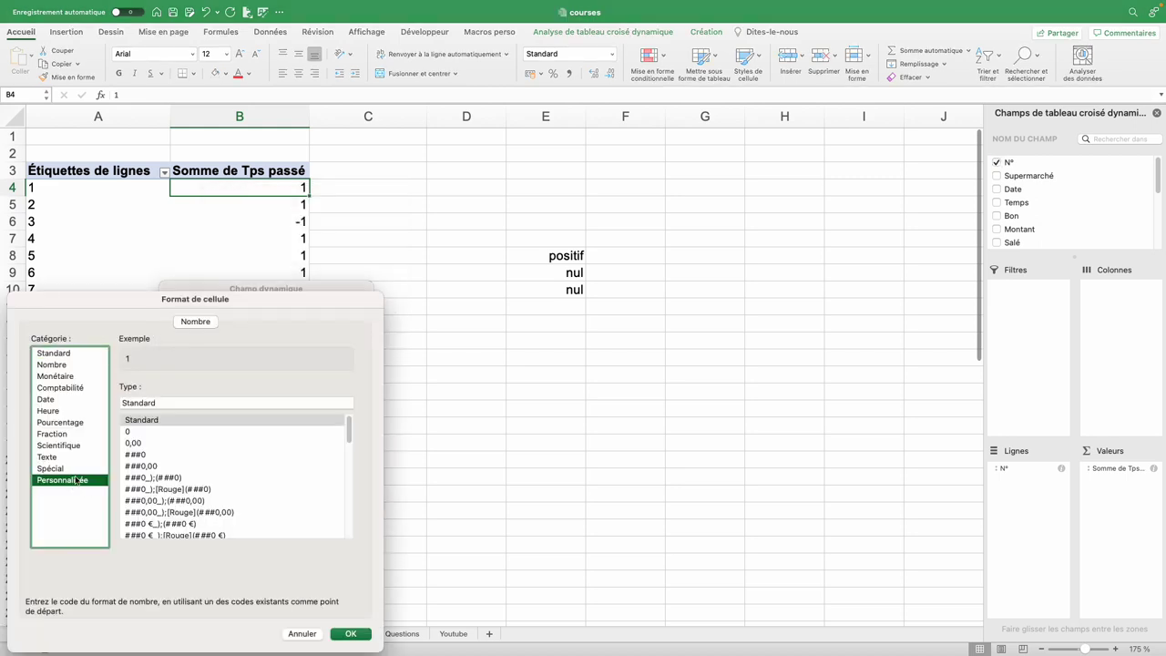
{"action": "left_click_drag", "start_coordinate": [134, 301], "coordinate": [421, 160]}
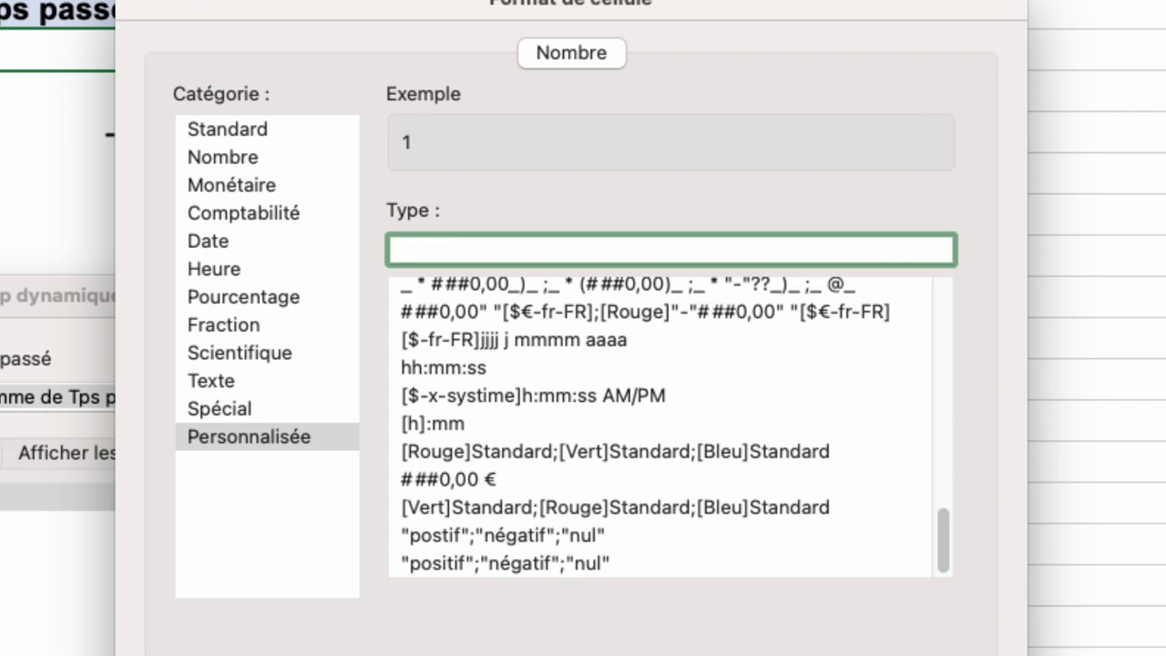
{"action": "type", "text": "\"Lent\""}
{"action": "type", "text": ";"}
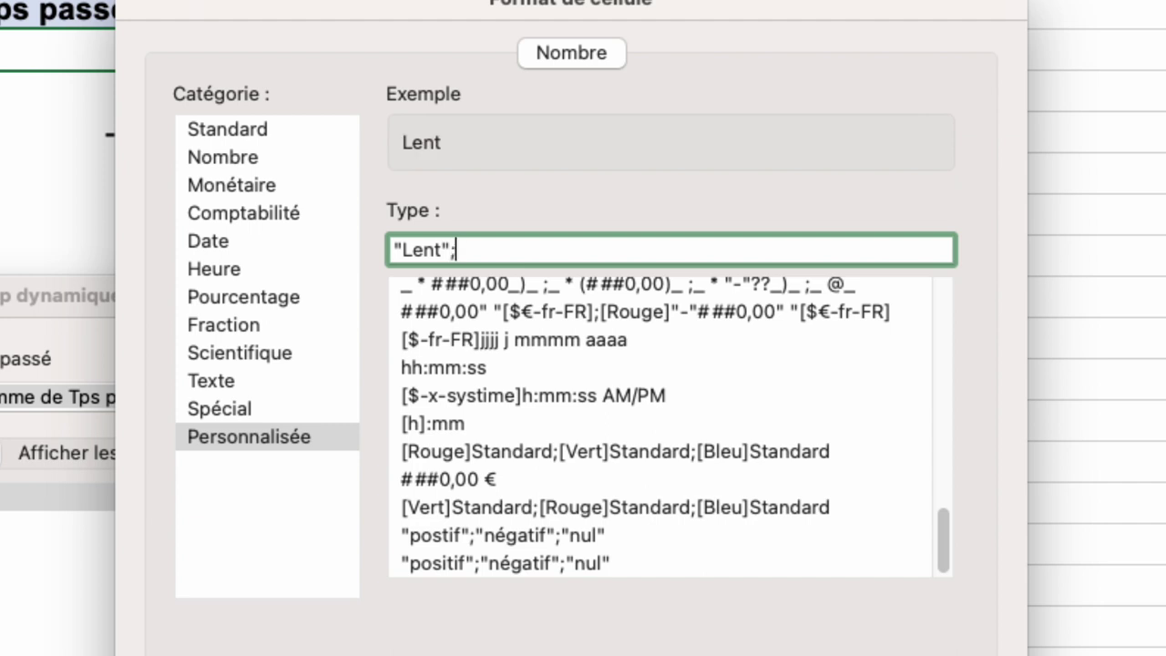
{"action": "type", "text": "\""}
{"action": "type", "text": "Rapide\";"}
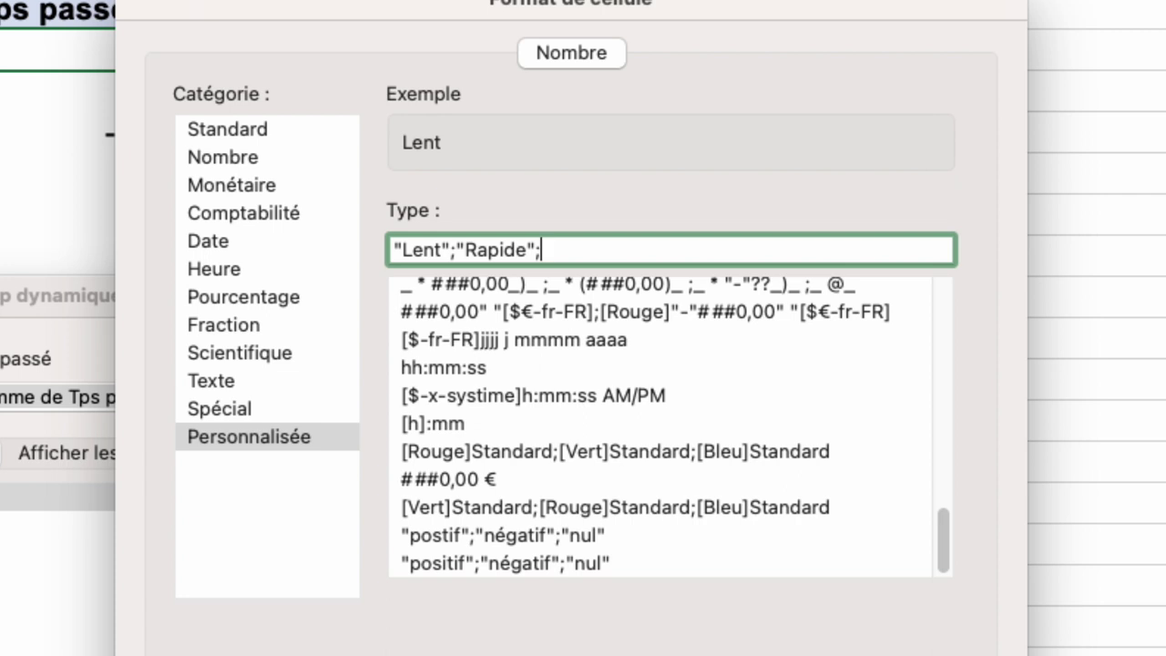
{"action": "key", "text": "BackSpace"}
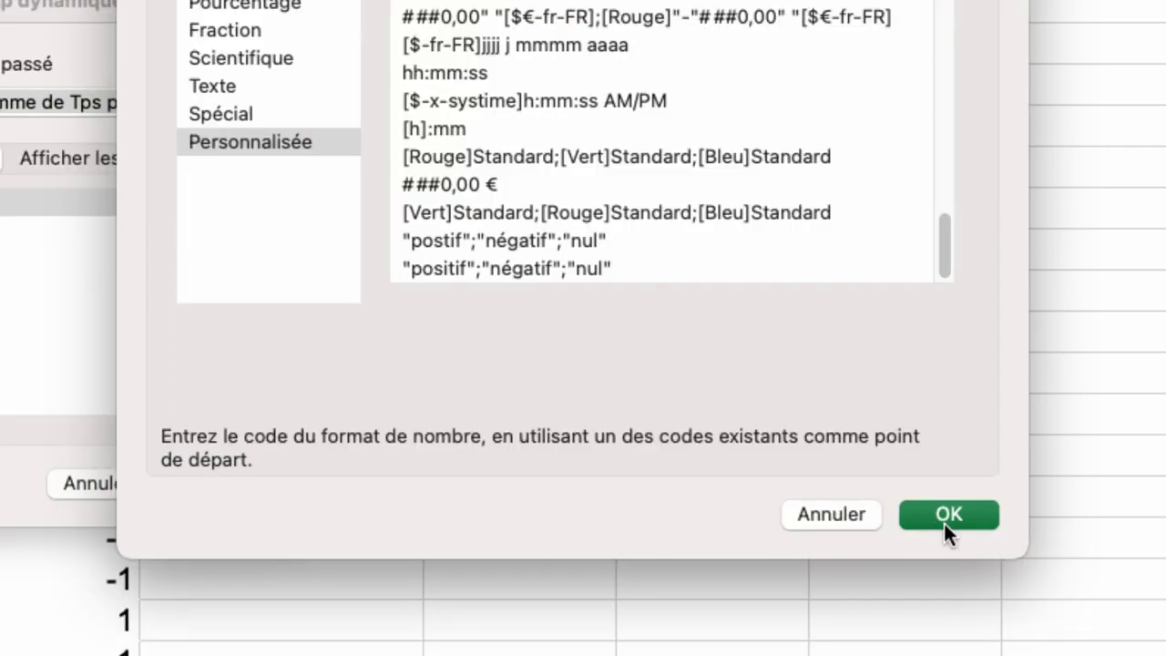
{"action": "left_click", "coordinate": [944, 511]}
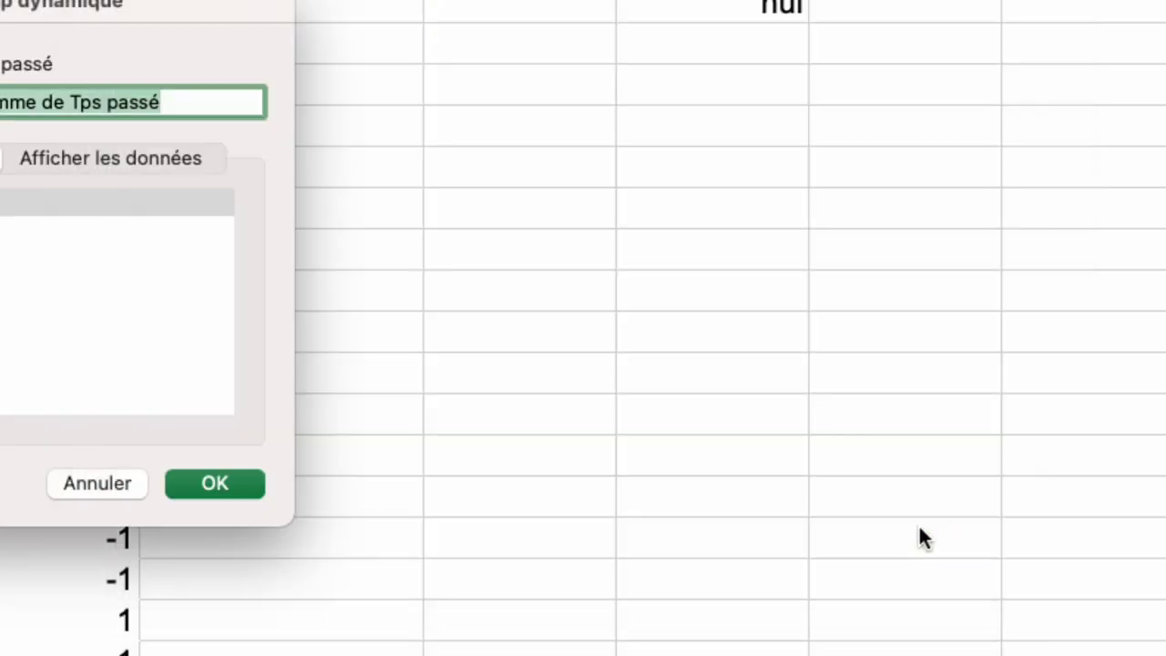
{"action": "left_click", "coordinate": [254, 493]}
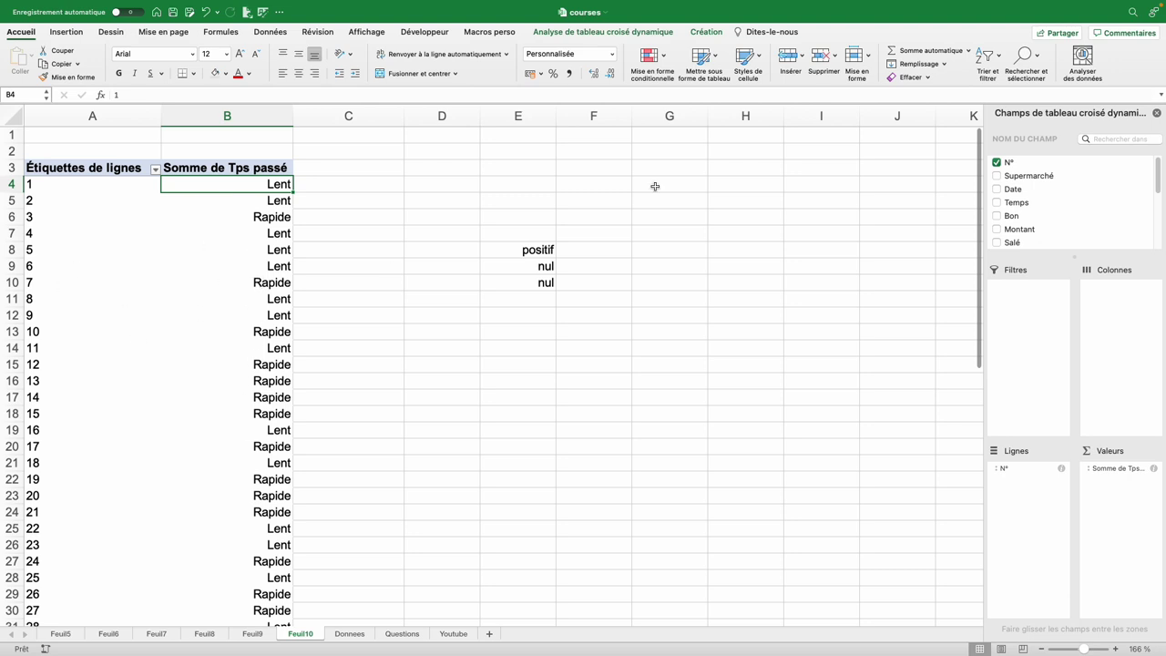
Review the Questions sheet, then select cell C2 in the Donnees data table
{"action": "left_click", "coordinate": [402, 634]}
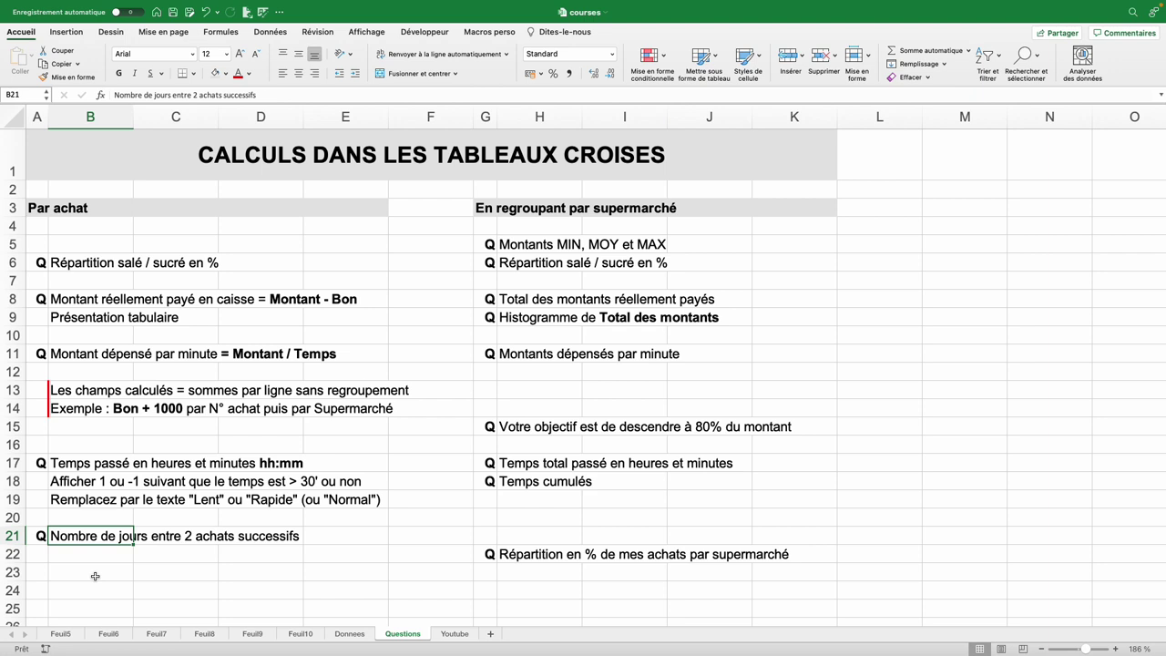
{"action": "key", "text": "ctrl+Page_Up"}
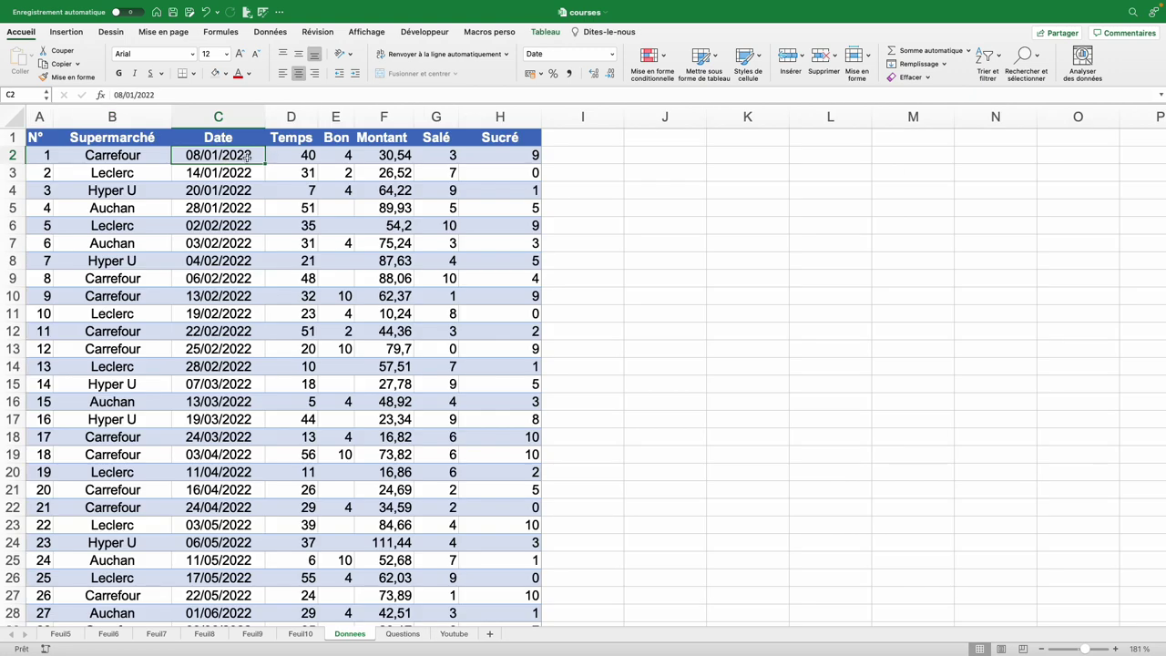
{"action": "left_click_drag", "start_coordinate": [260, 157], "coordinate": [187, 575]}
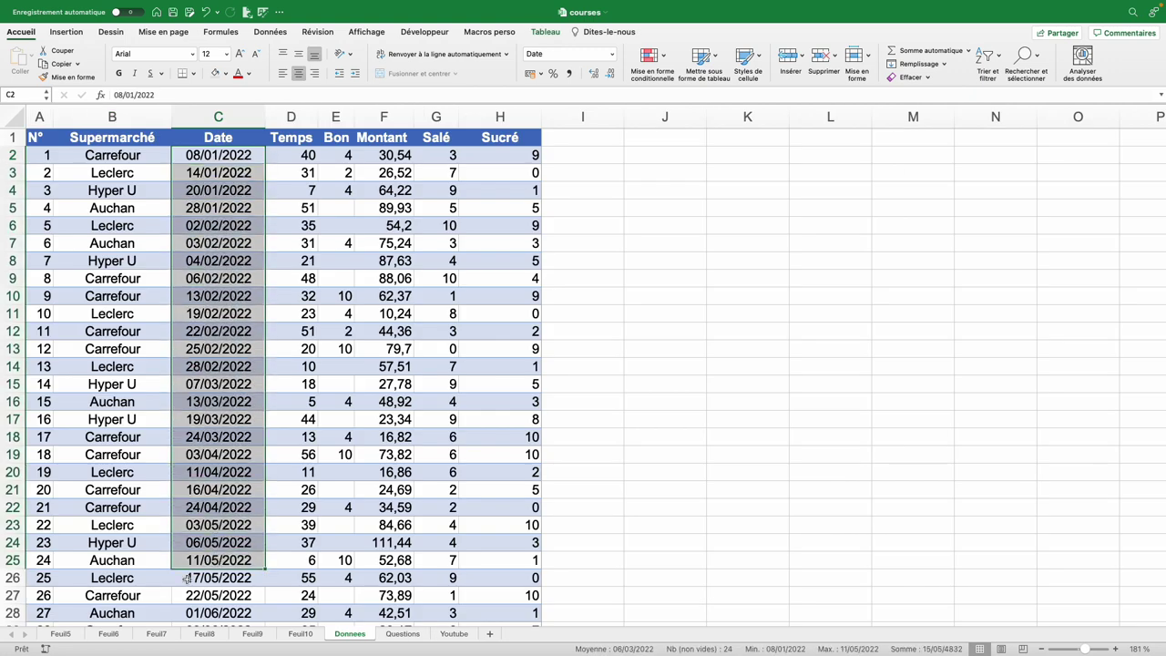
{"action": "left_click", "coordinate": [192, 157]}
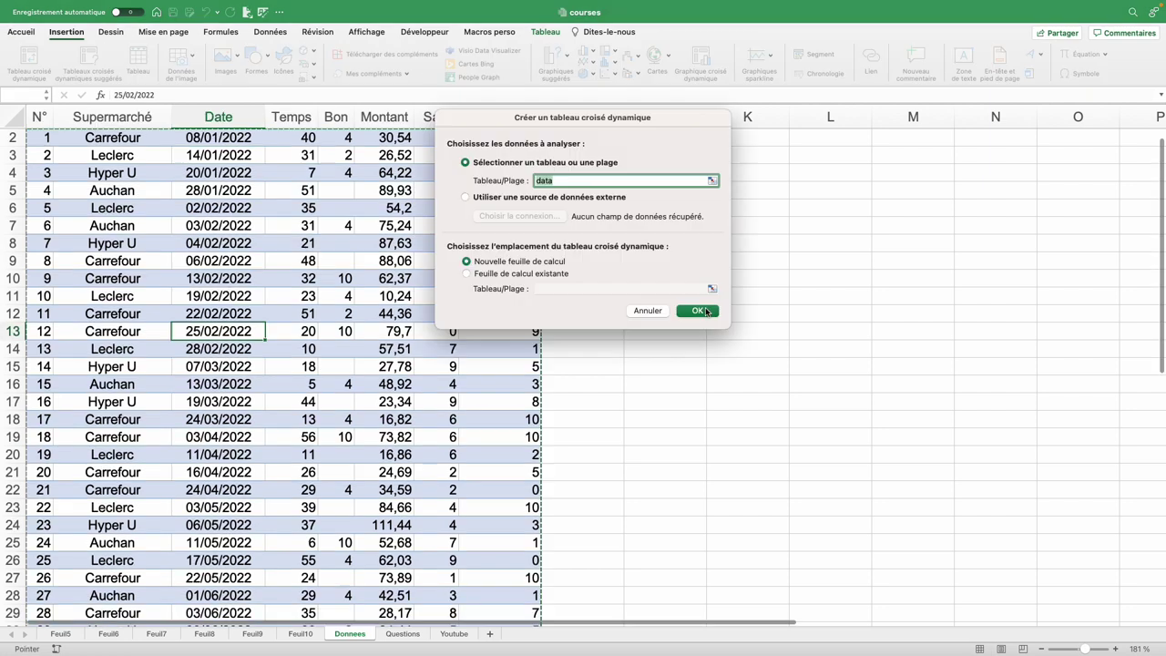
Create a pivot on a new sheet with N° as rows and Date as values
{"action": "left_click", "coordinate": [702, 311]}
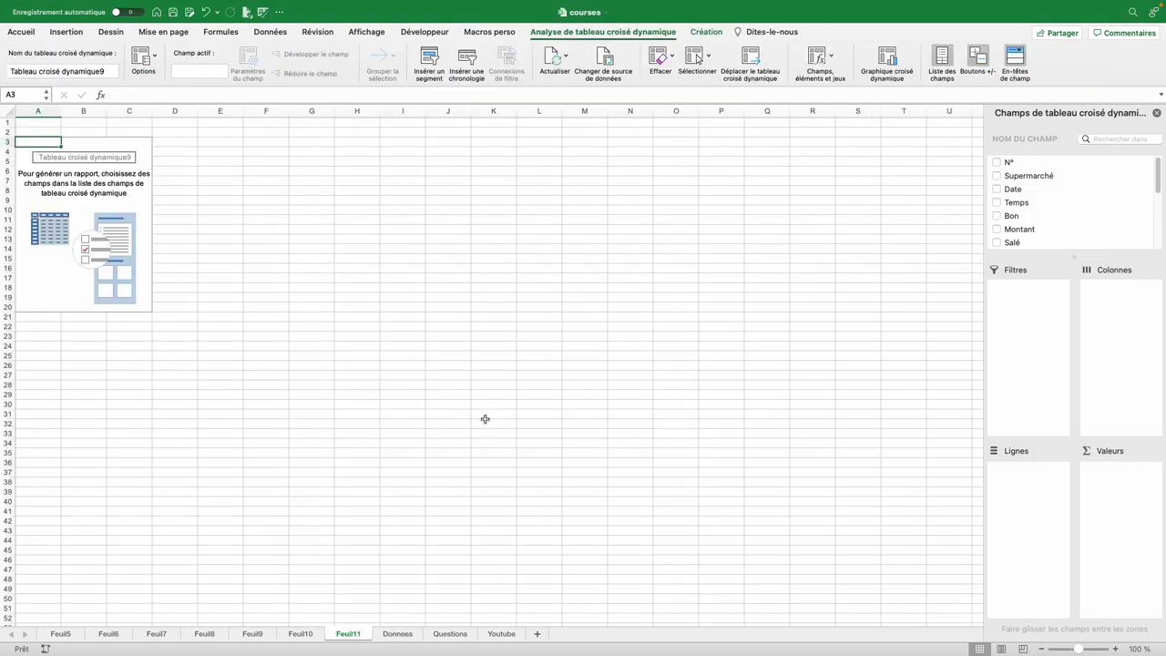
{"action": "left_click_drag", "start_coordinate": [1008, 162], "coordinate": [1025, 499]}
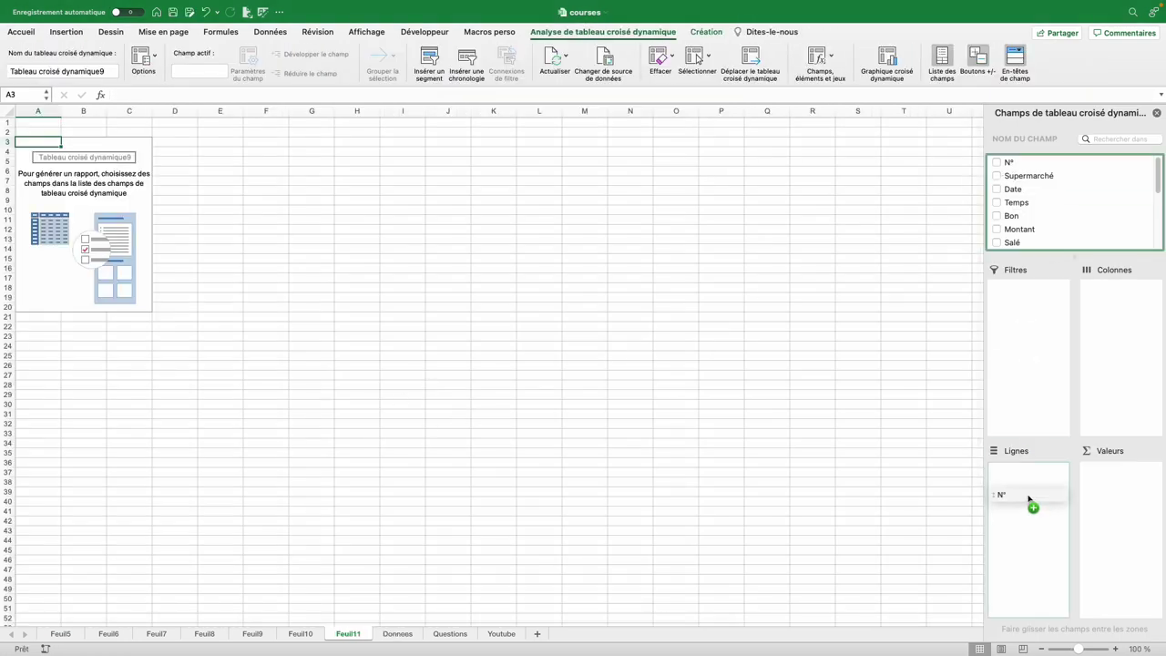
{"action": "left_click", "coordinate": [39, 273]}
{"action": "scroll", "coordinate": [39, 273], "scroll_direction": "up", "scroll_amount": 3}
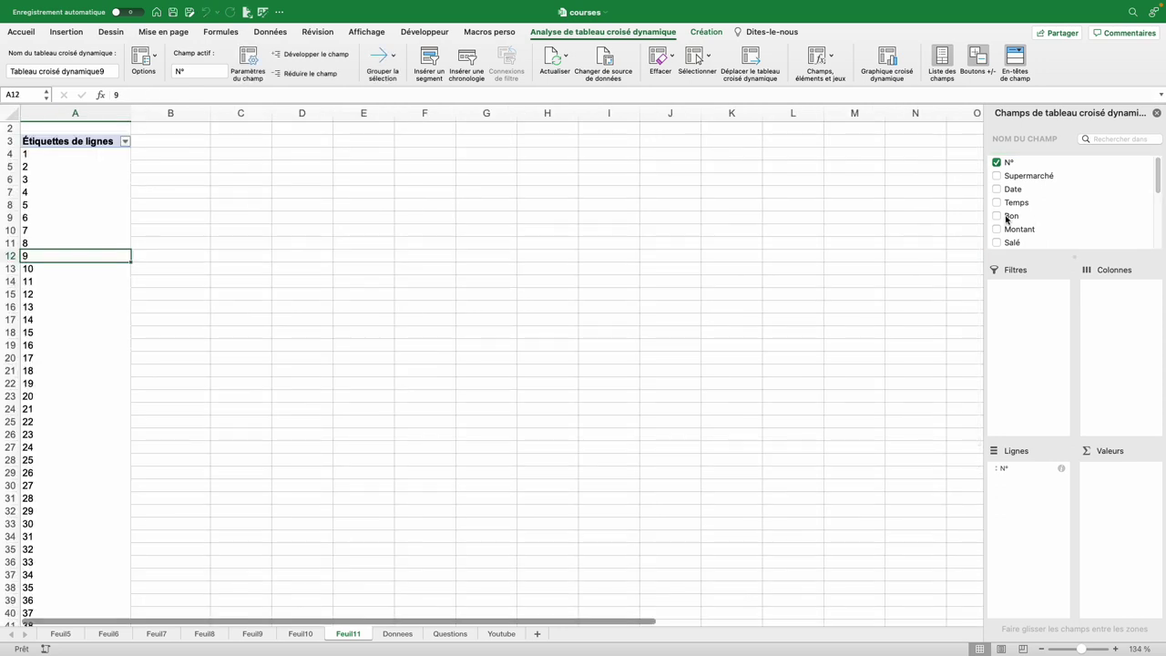
{"action": "left_click_drag", "start_coordinate": [1013, 190], "coordinate": [1120, 492]}
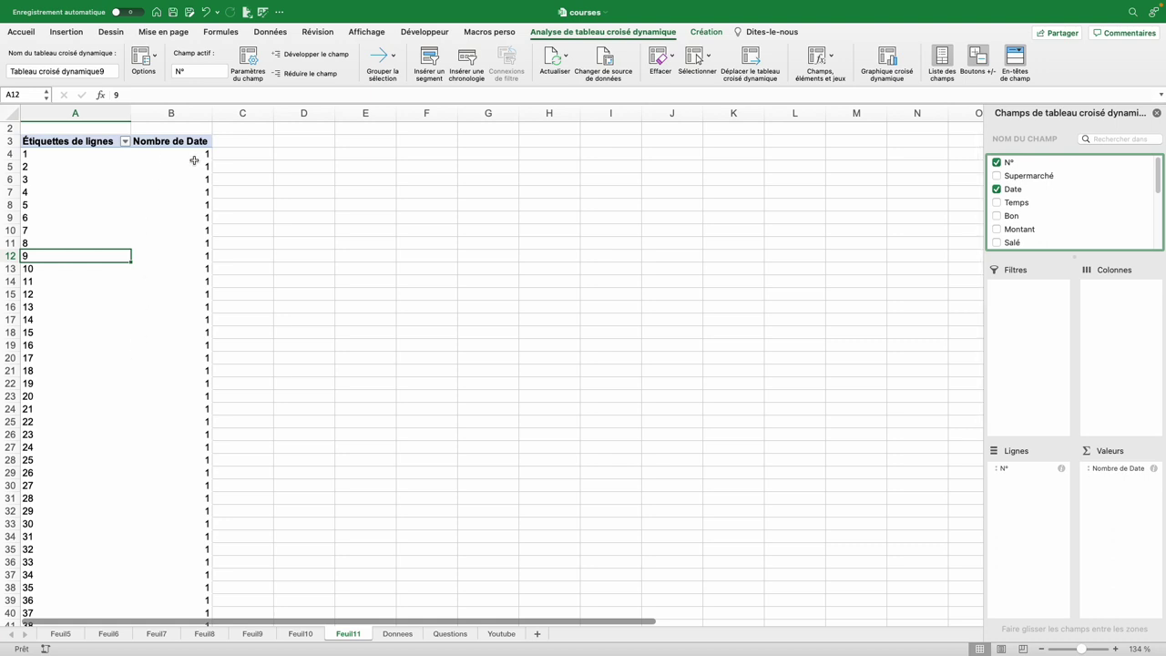
Summarise the Date values as Somme instead of Nombre
{"action": "left_click", "coordinate": [194, 161]}
{"action": "right_click", "coordinate": [176, 156]}
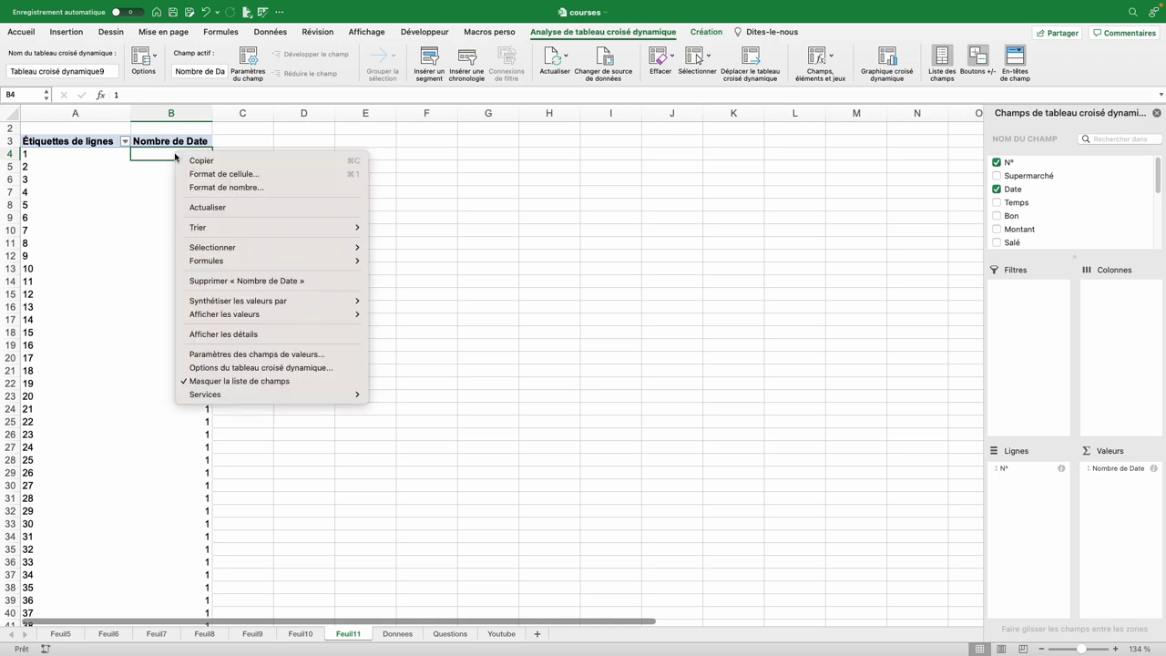
{"action": "left_click", "coordinate": [277, 355]}
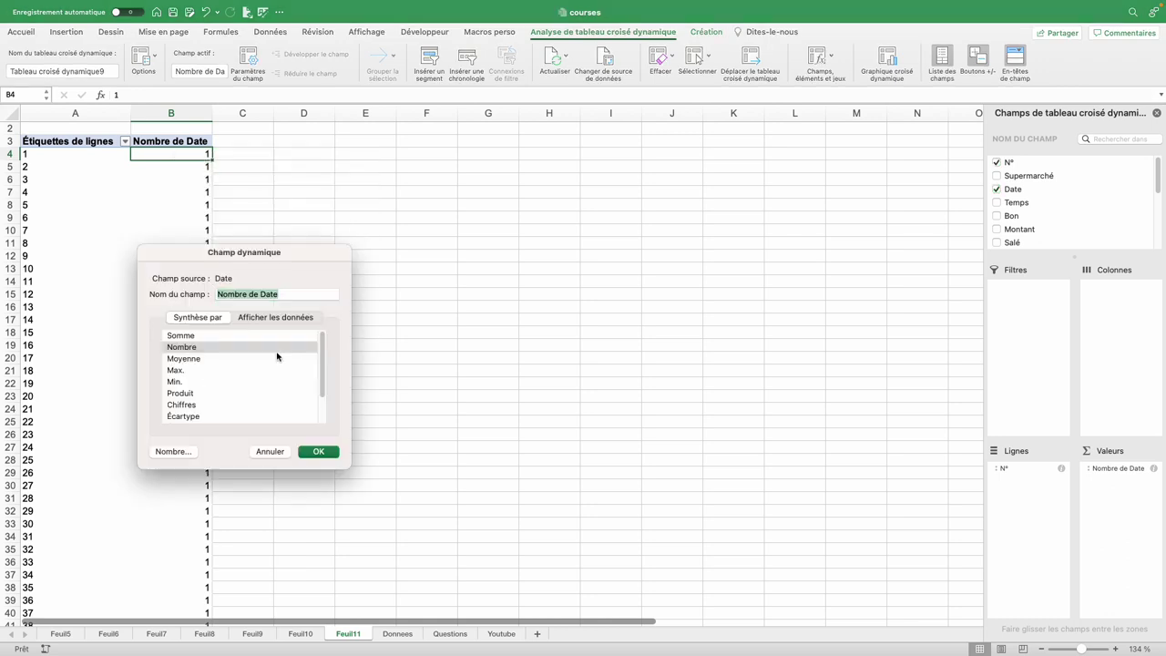
{"action": "left_click", "coordinate": [181, 337]}
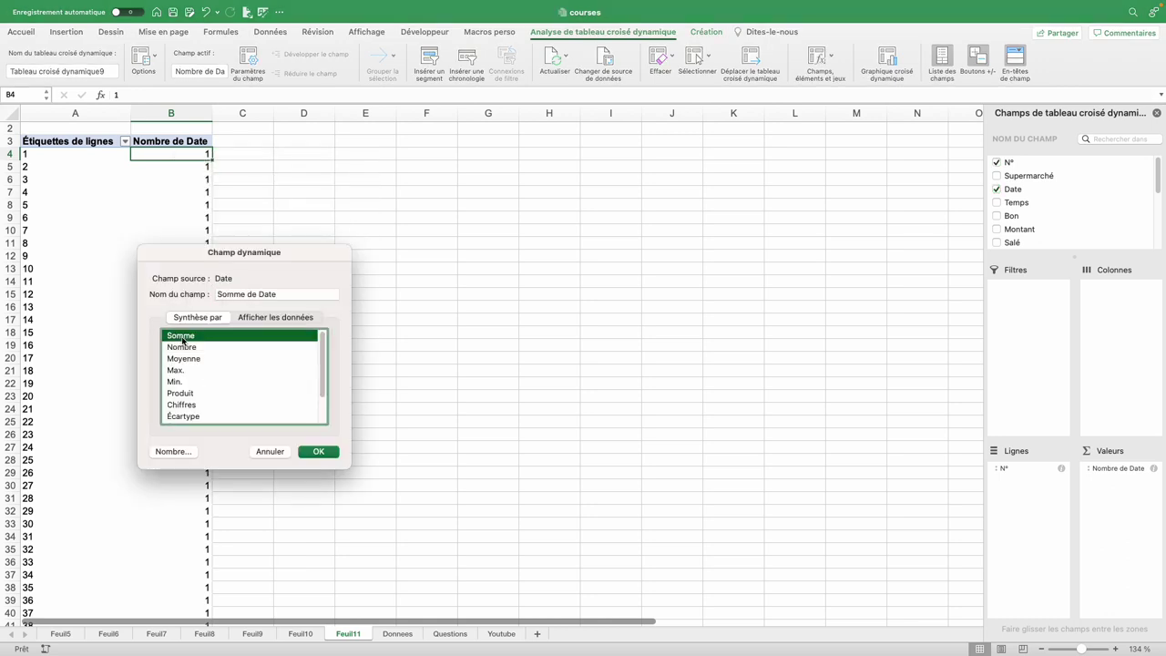
{"action": "left_click", "coordinate": [319, 452]}
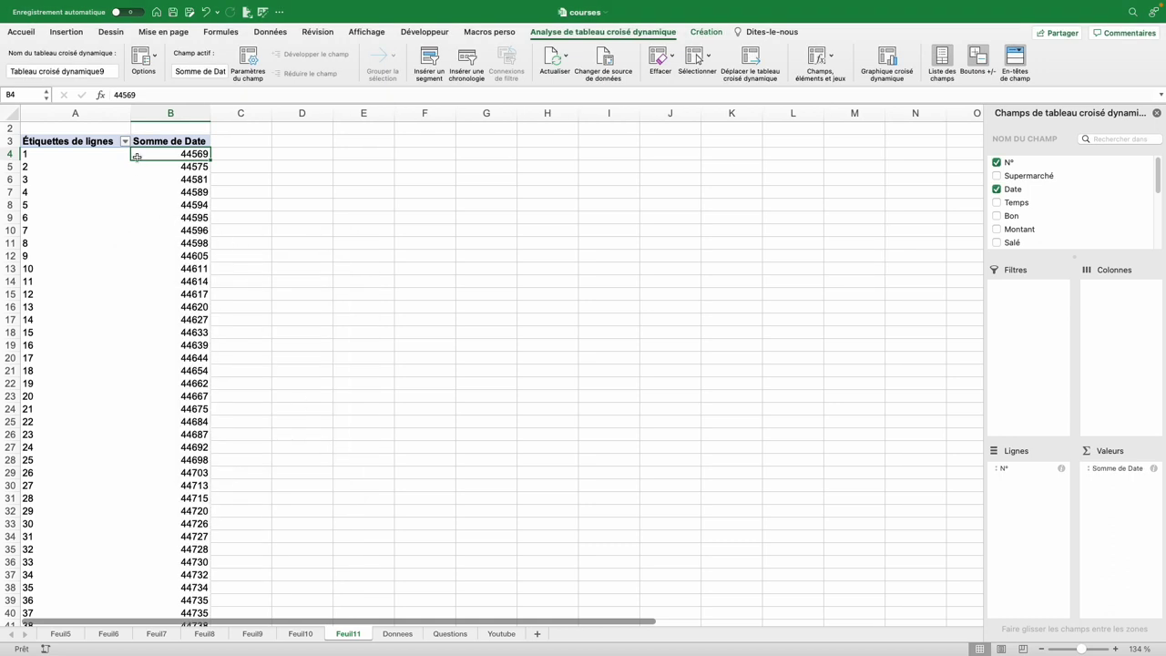
{"action": "scroll", "coordinate": [137, 157], "scroll_direction": "up", "scroll_amount": 3}
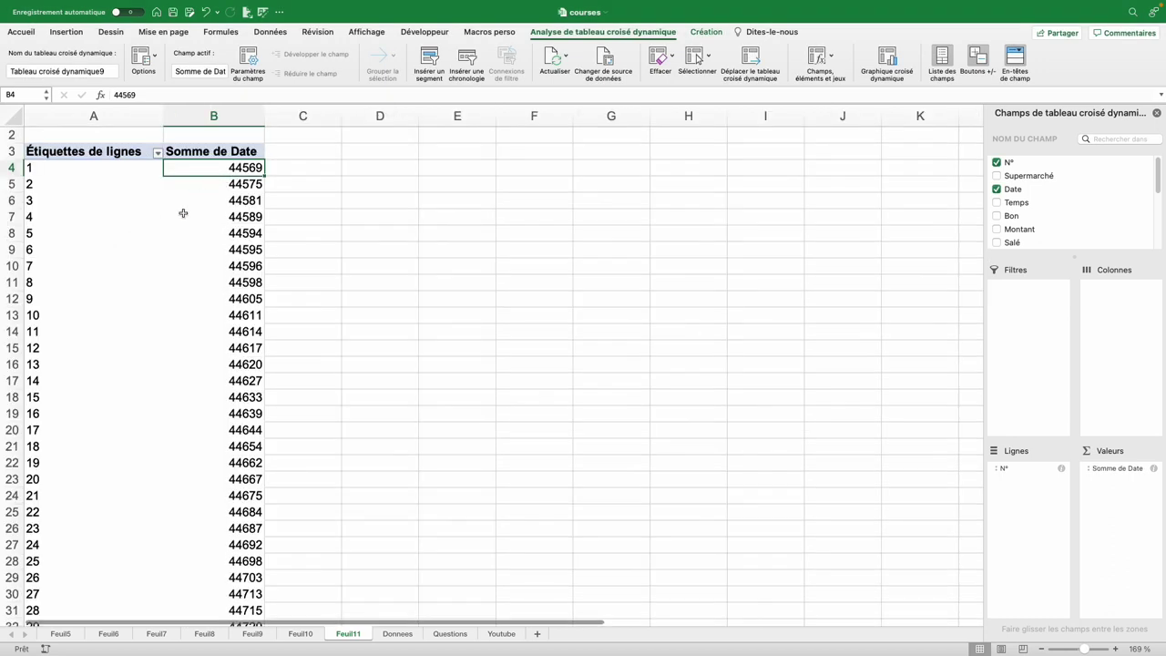
{"action": "left_click", "coordinate": [453, 170]}
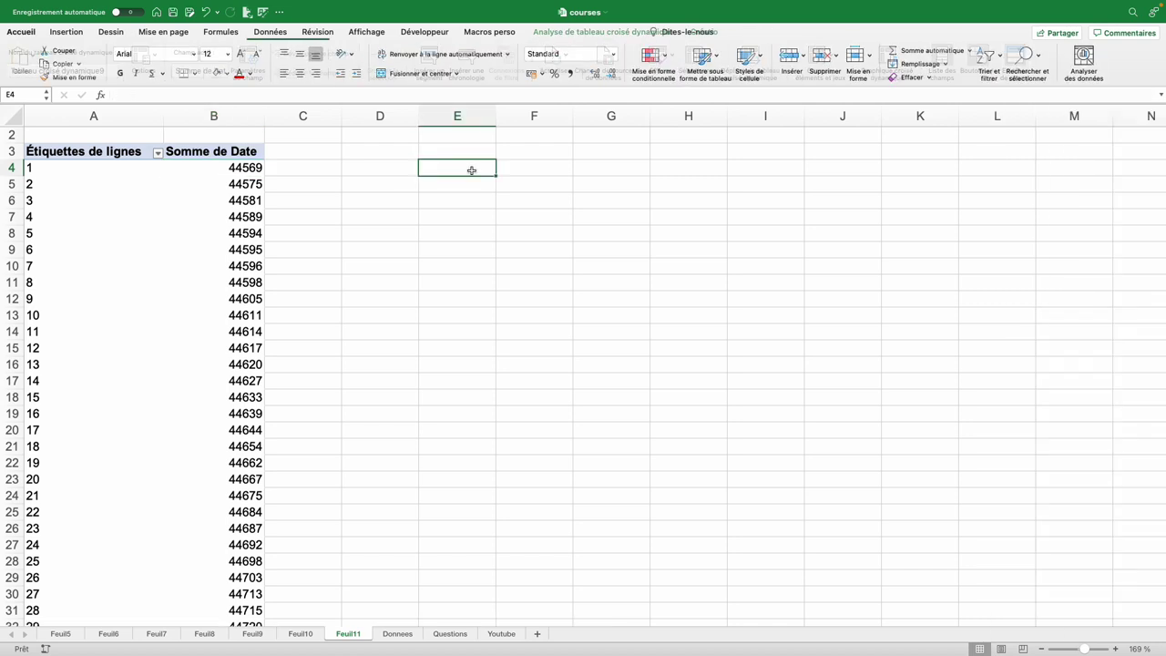
{"action": "type", "text": "1/01/1900"}
{"action": "key", "text": "Return"}
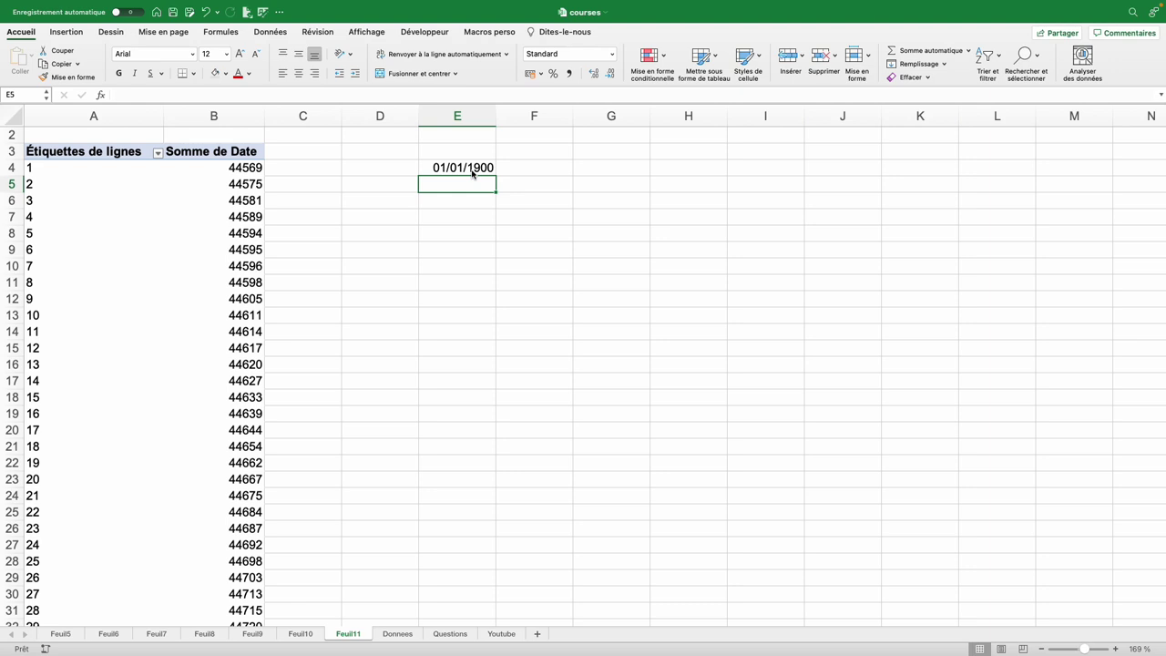
{"action": "left_click", "coordinate": [398, 633]}
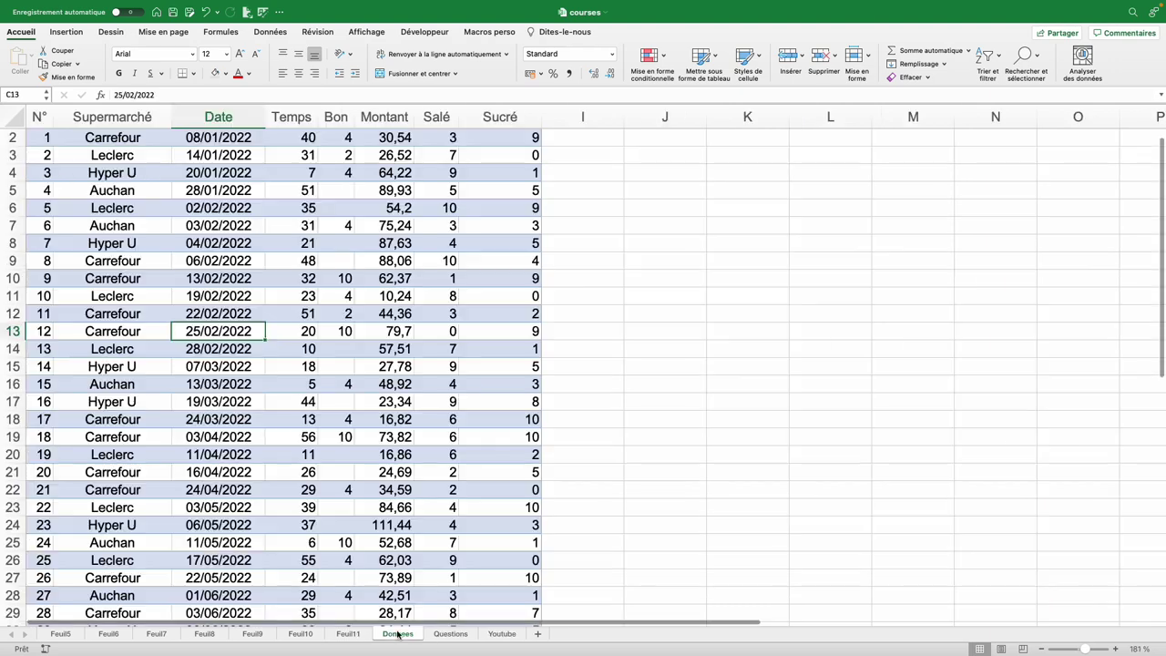
{"action": "scroll", "coordinate": [246, 244], "scroll_direction": "up", "scroll_amount": 1}
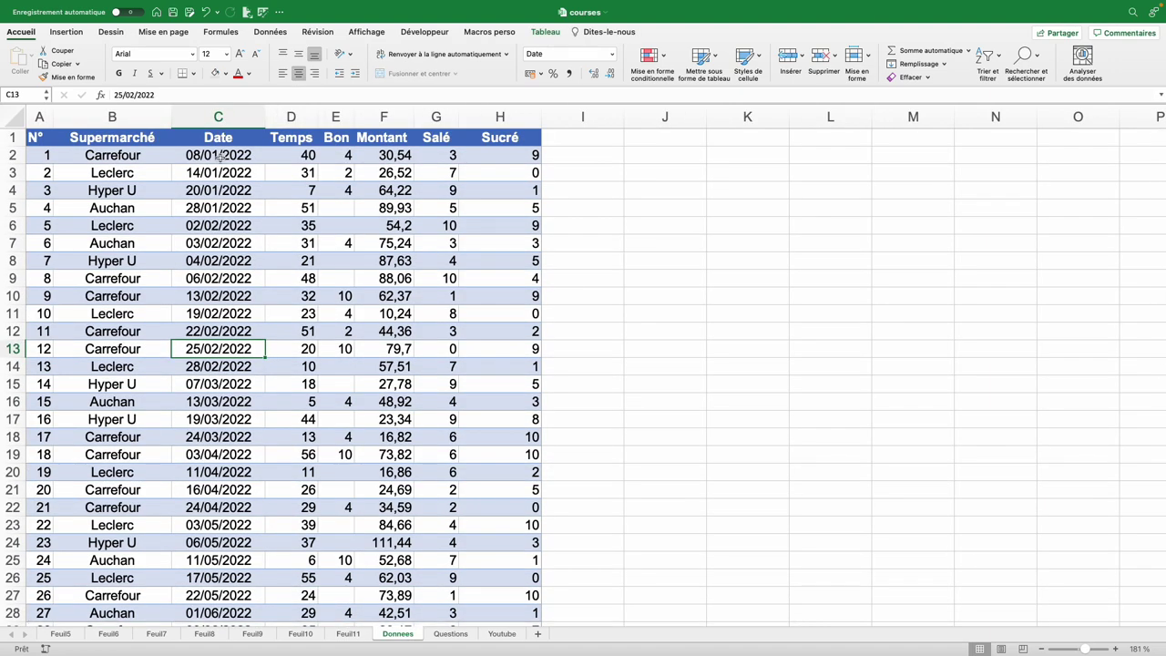
{"action": "left_click", "coordinate": [345, 633]}
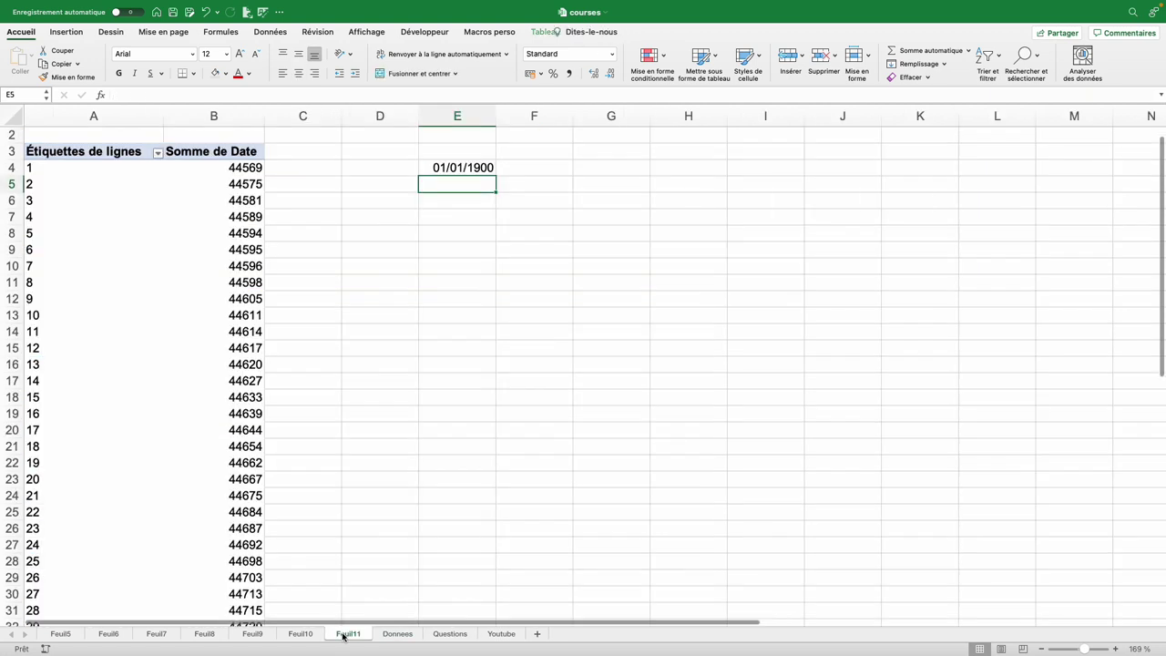
{"action": "type", "text": "44569"}
{"action": "key", "text": "Return"}
{"action": "type", "text": "="}
{"action": "left_click", "coordinate": [475, 186]}
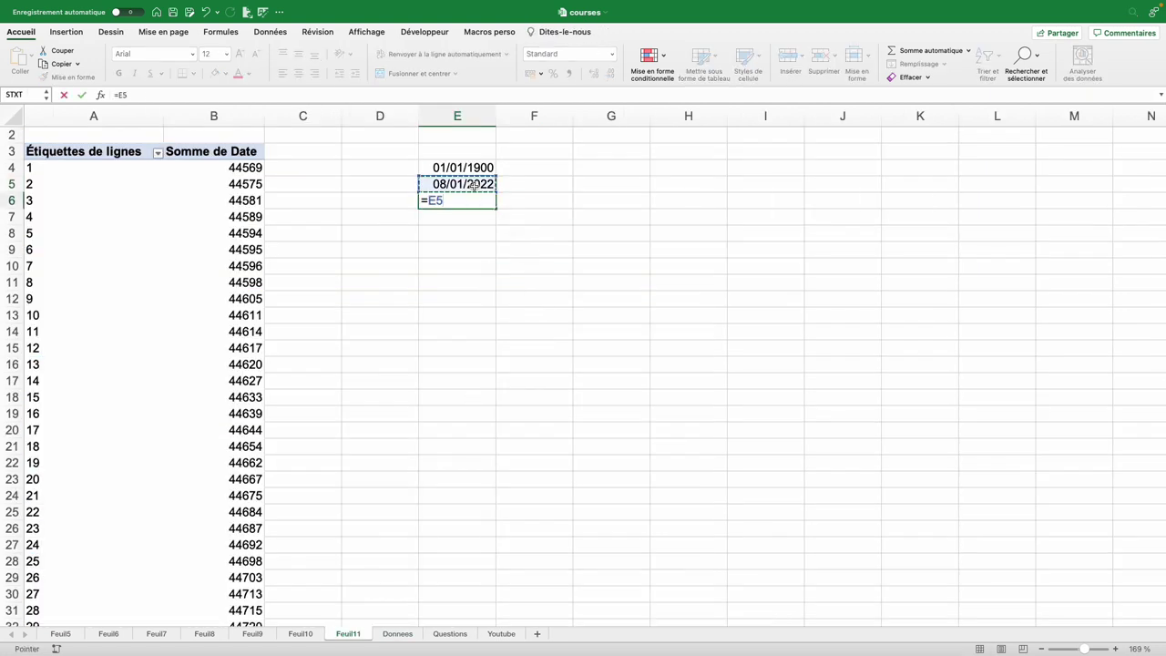
{"action": "type", "text": "-"}
{"action": "left_click", "coordinate": [462, 170]}
{"action": "key", "text": "Return"}
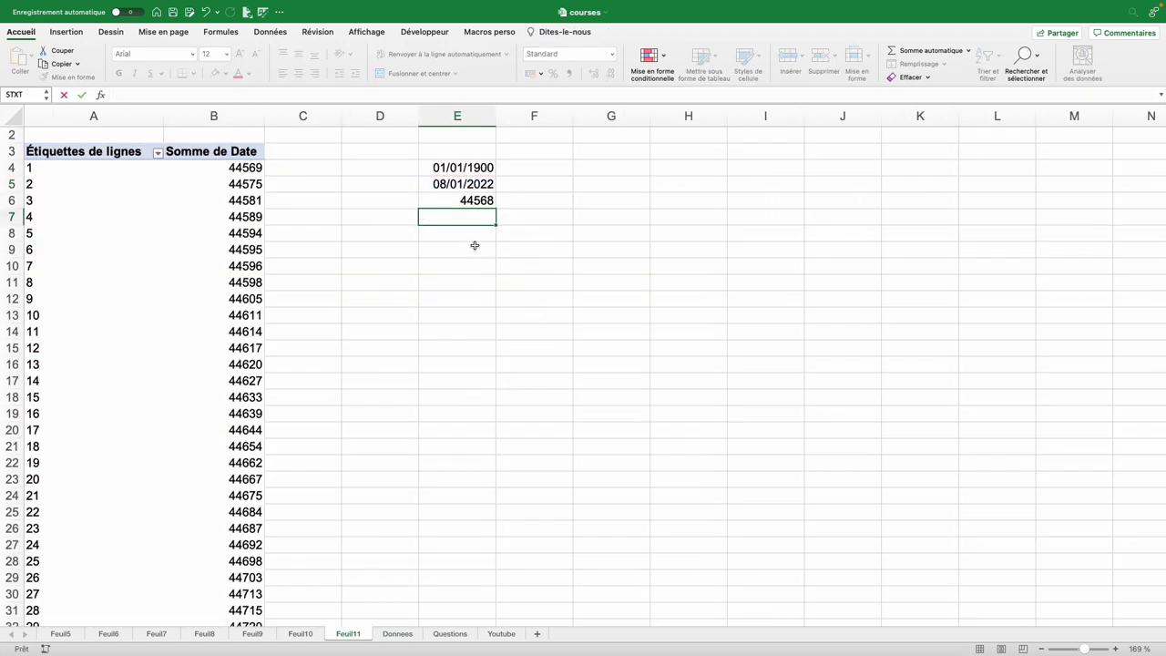
{"action": "left_click", "coordinate": [467, 203]}
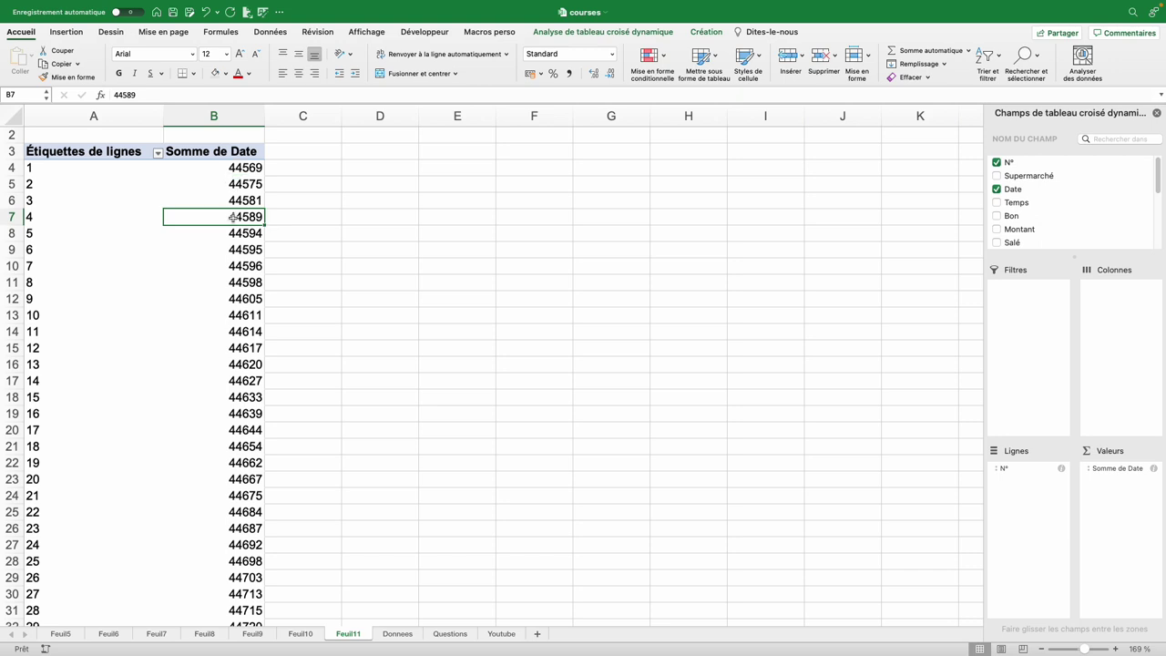
Inspect successive Somme de Date values in column B
{"action": "mouse_move", "coordinate": [246, 185]}
{"action": "left_mouse_down"}
{"action": "mouse_move", "coordinate": [248, 173]}
{"action": "mouse_move", "coordinate": [243, 201]}
{"action": "left_mouse_up"}
{"action": "left_click", "coordinate": [244, 215]}
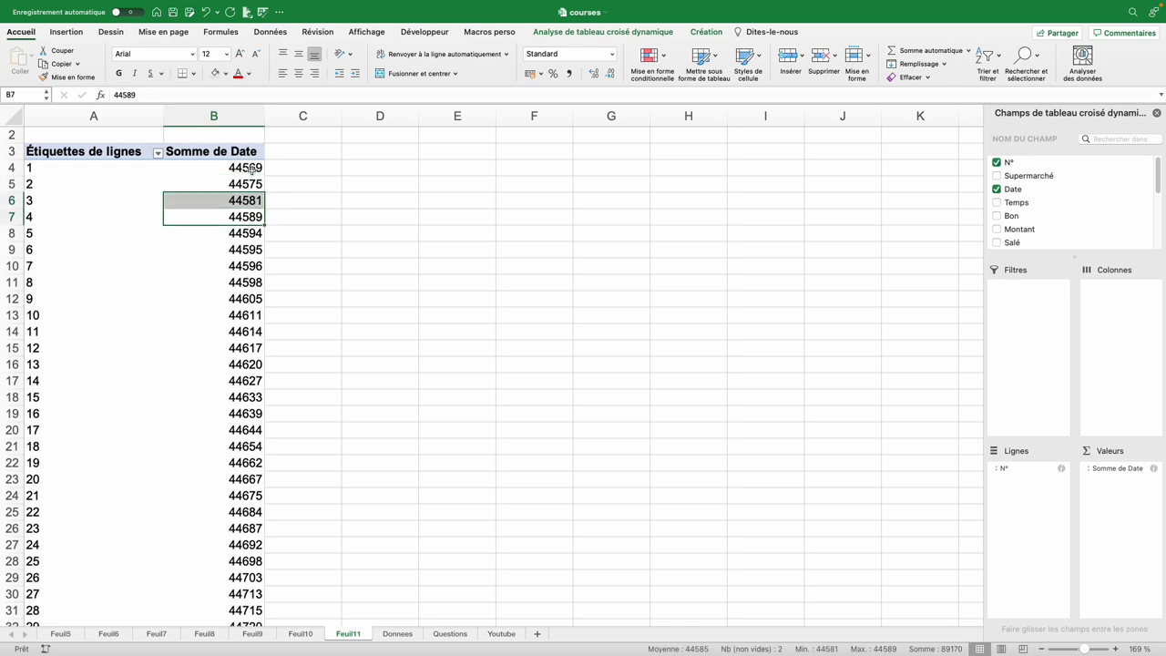
{"action": "left_click", "coordinate": [239, 185]}
Show Somme de Date as Différence par rapport with base field N° and item (précédent)
{"action": "right_click", "coordinate": [229, 186]}
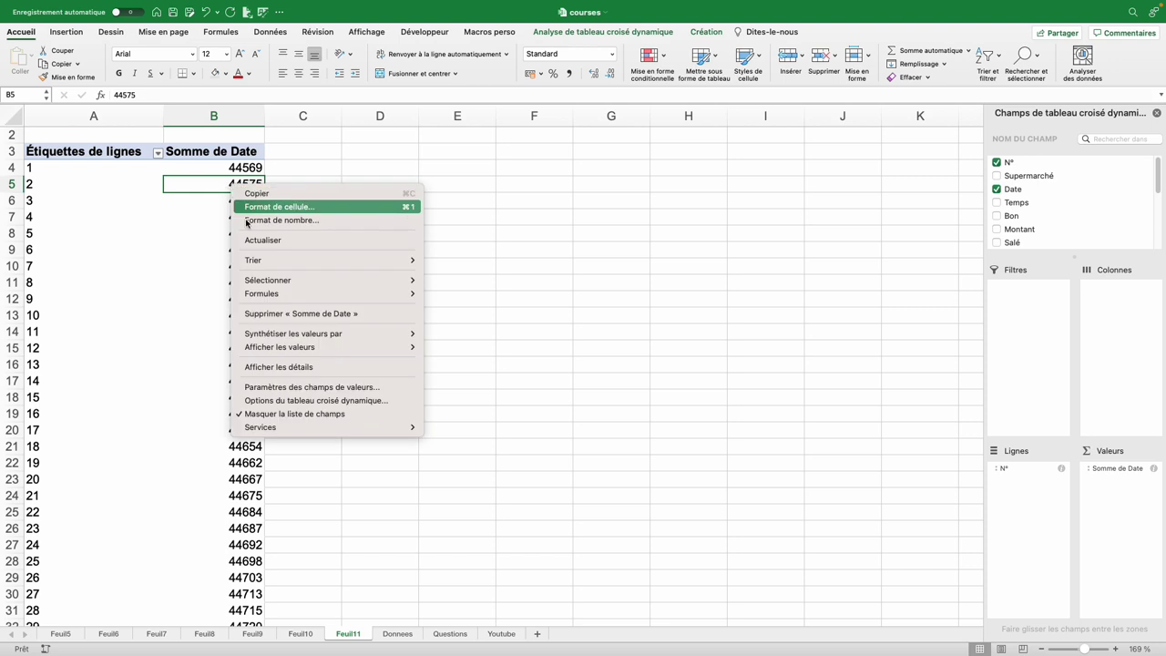
{"action": "mouse_move", "coordinate": [287, 344]}
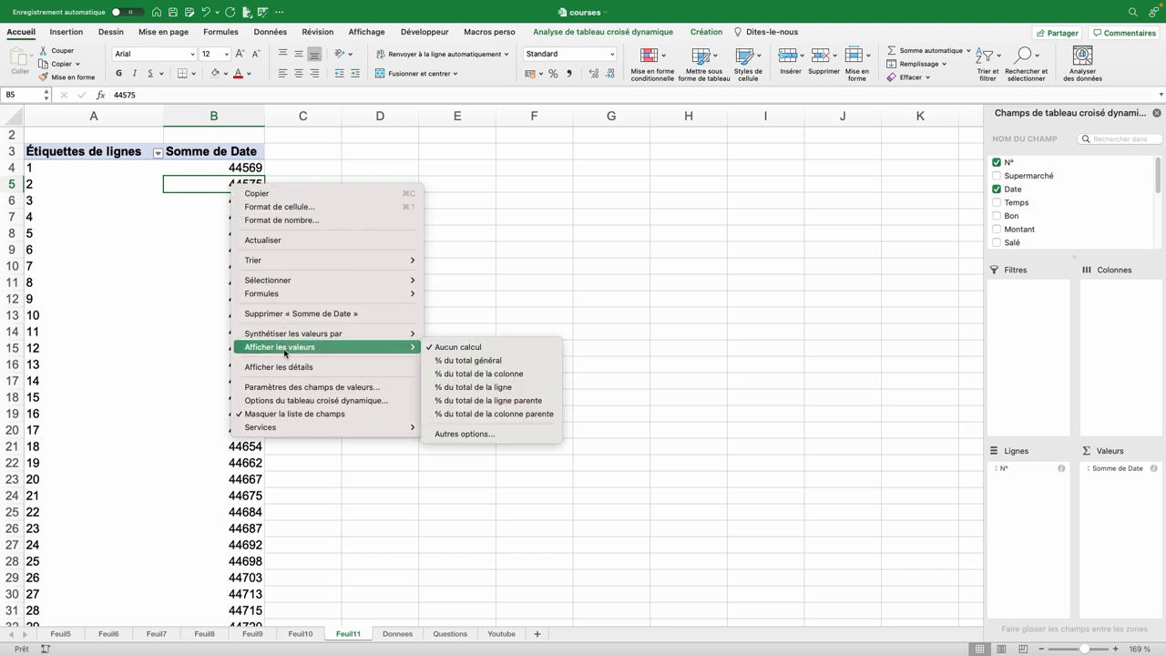
{"action": "left_click", "coordinate": [487, 434]}
{"action": "left_click", "coordinate": [417, 375]}
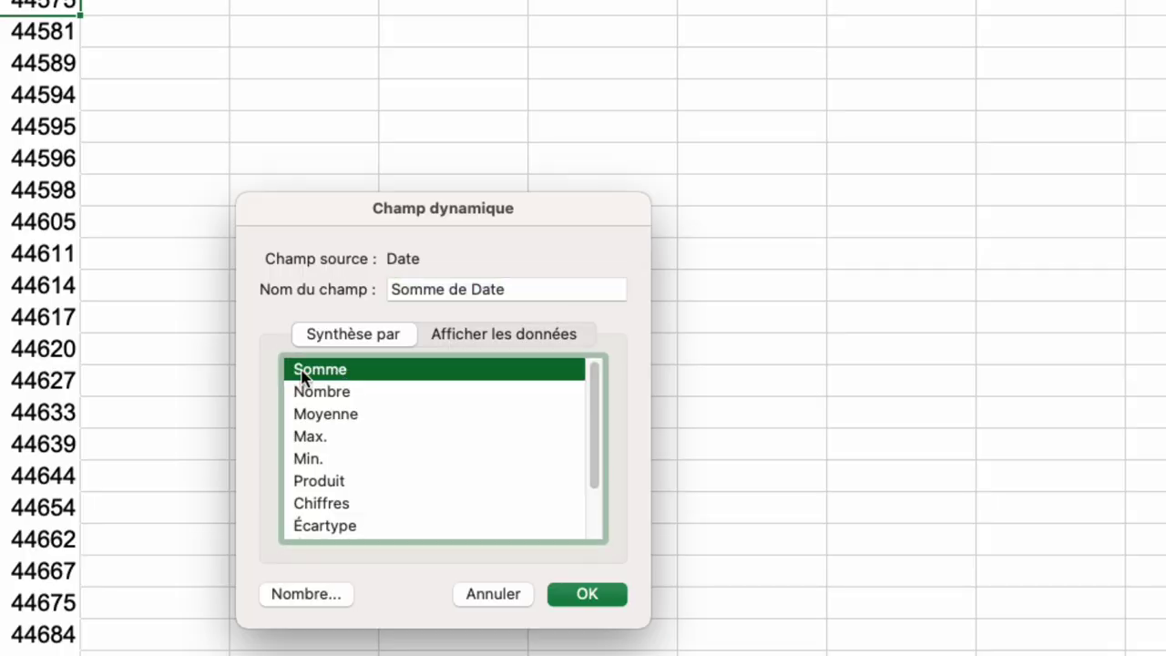
{"action": "left_click", "coordinate": [469, 341]}
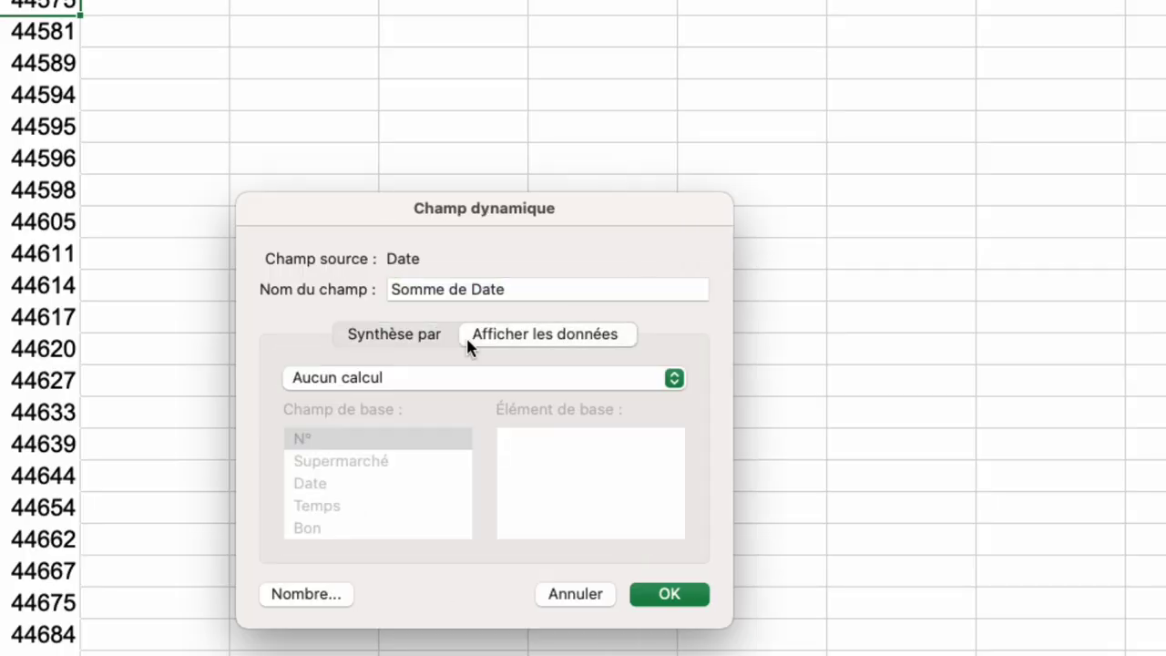
{"action": "left_click", "coordinate": [391, 379]}
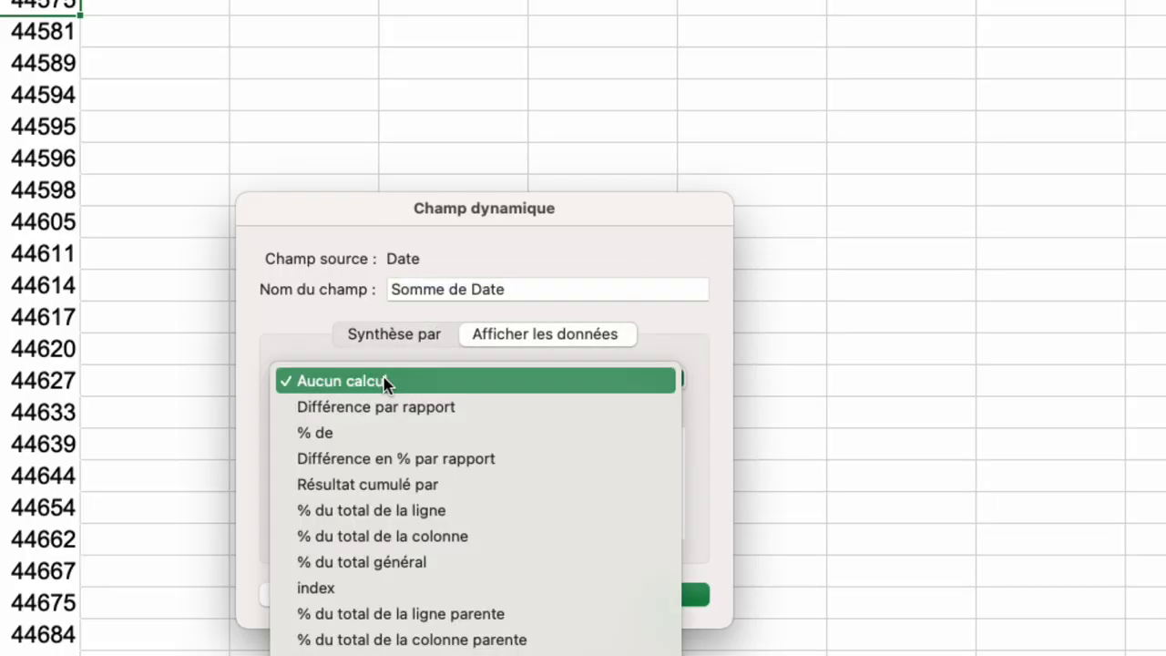
{"action": "left_click", "coordinate": [382, 410]}
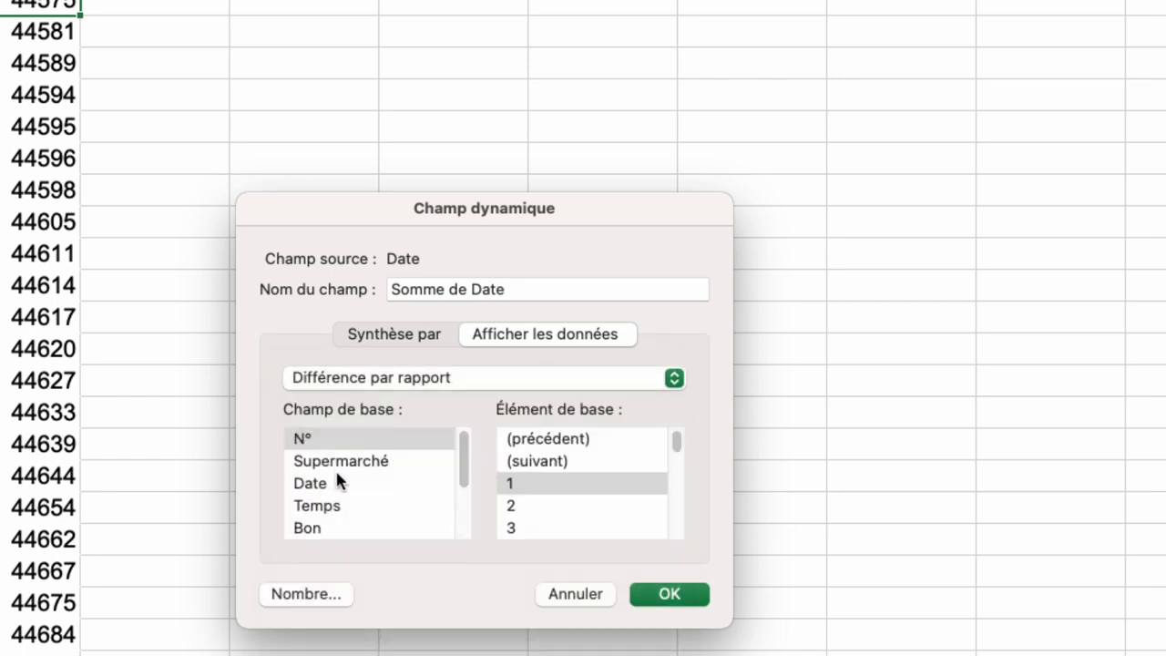
{"action": "left_click", "coordinate": [549, 441]}
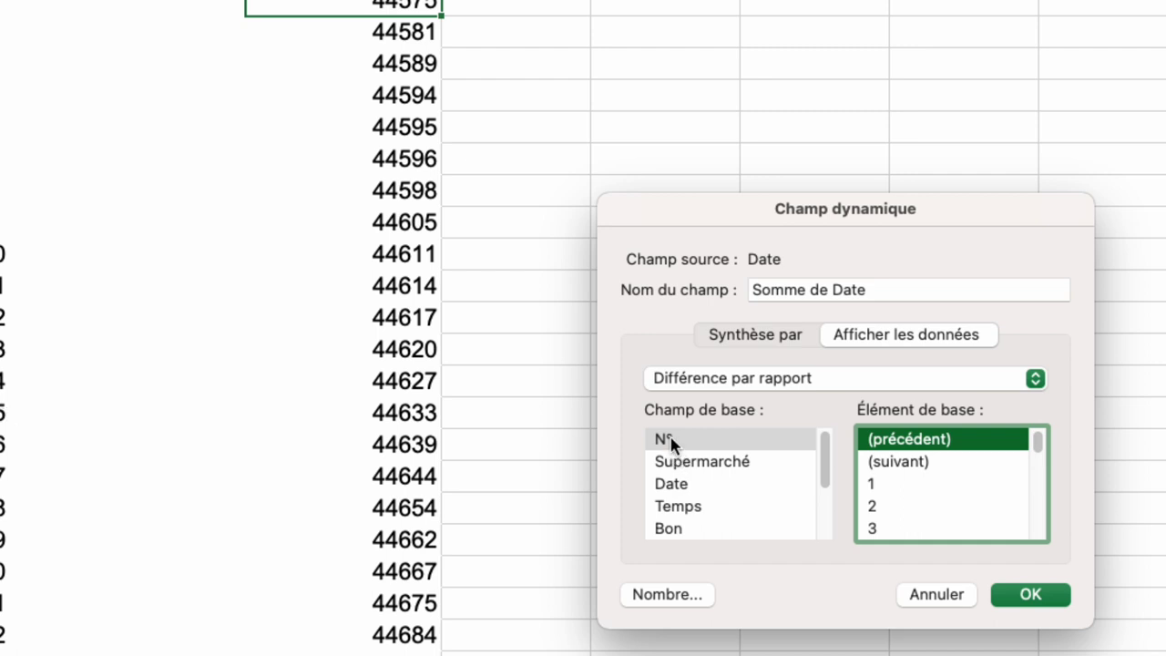
{"action": "left_click", "coordinate": [674, 439]}
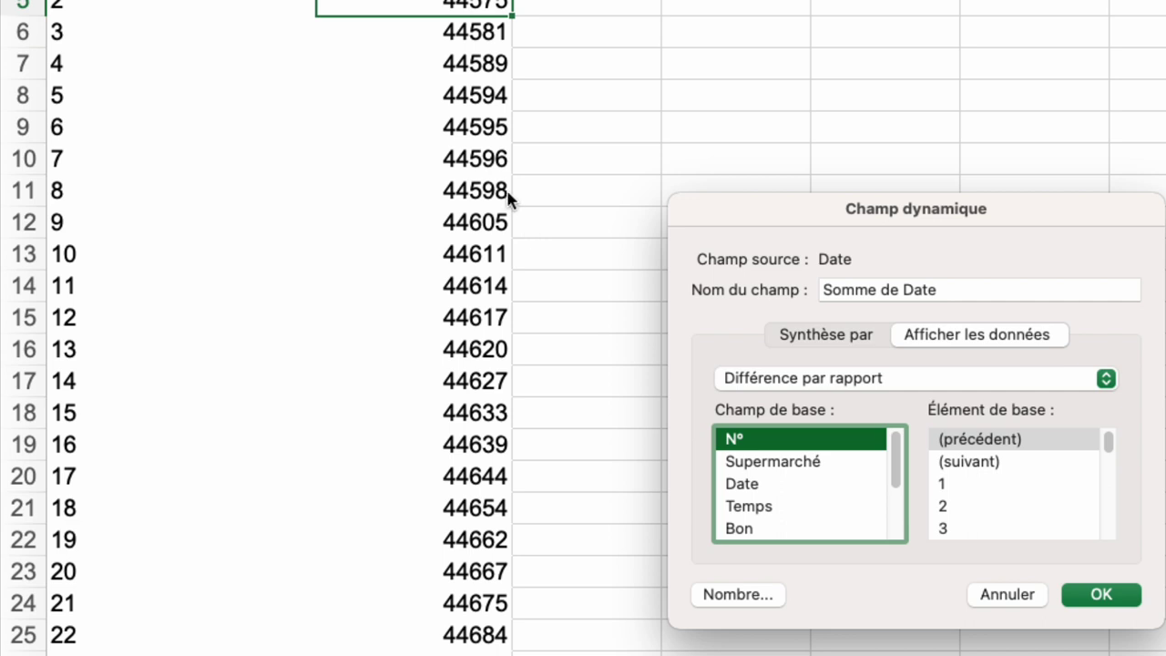
{"action": "left_click", "coordinate": [1099, 597]}
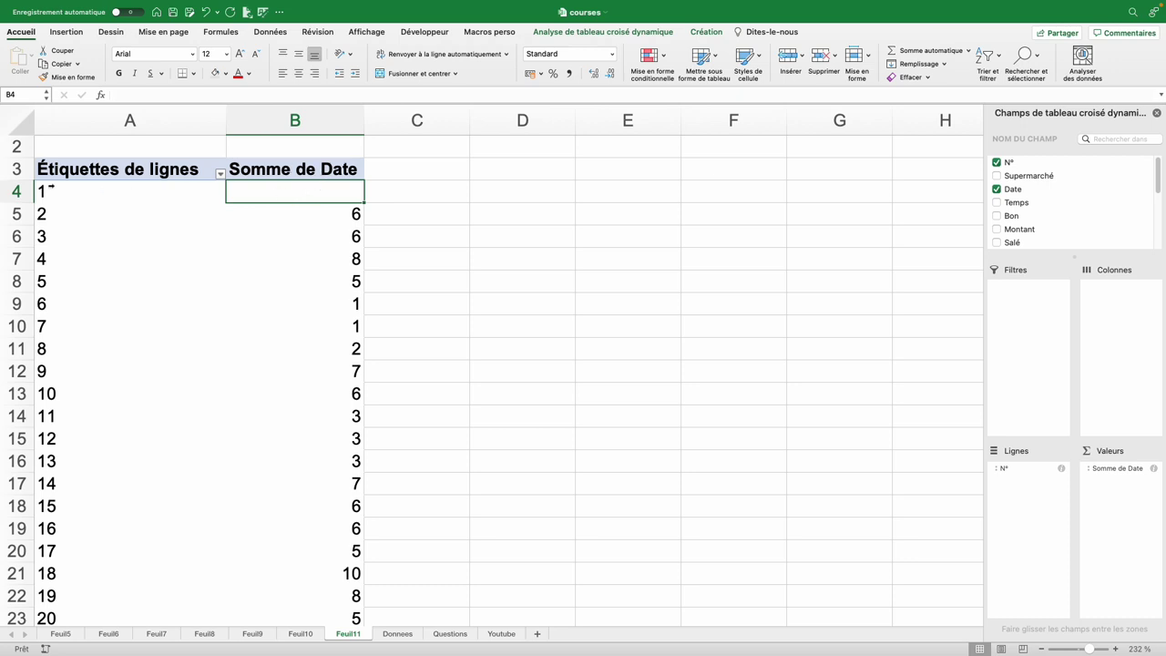
{"action": "left_click", "coordinate": [335, 219]}
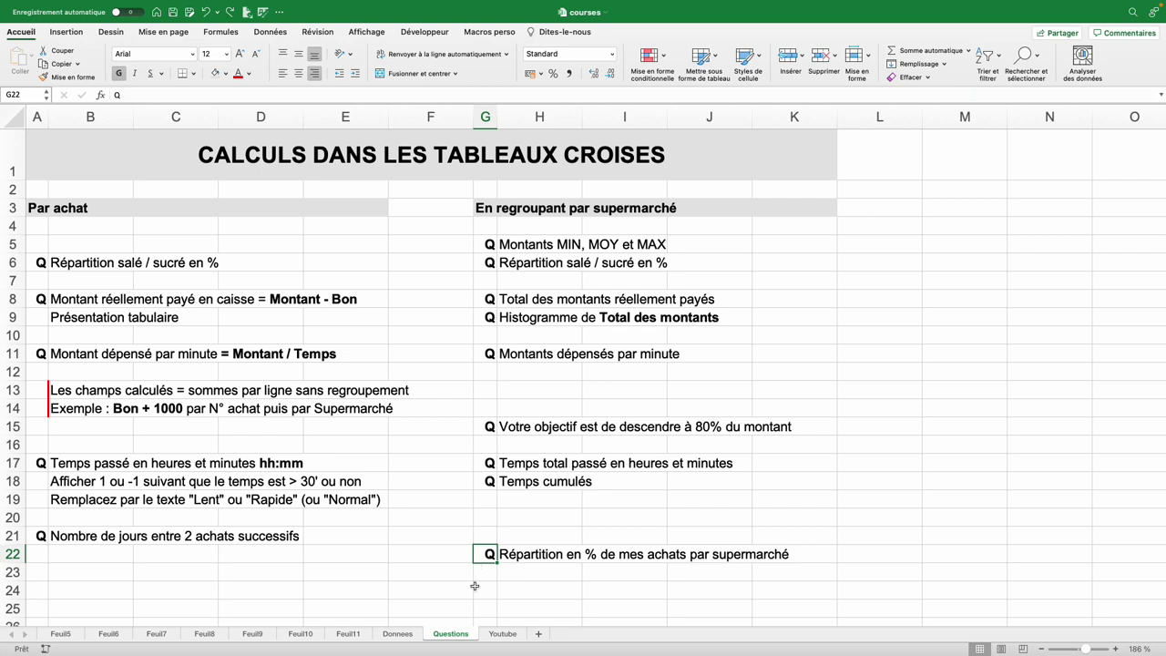
Create a pivot on a new sheet summing Montant per Supermarché
{"action": "left_click", "coordinate": [397, 633]}
{"action": "left_click", "coordinate": [66, 32]}
{"action": "left_click", "coordinate": [26, 62]}
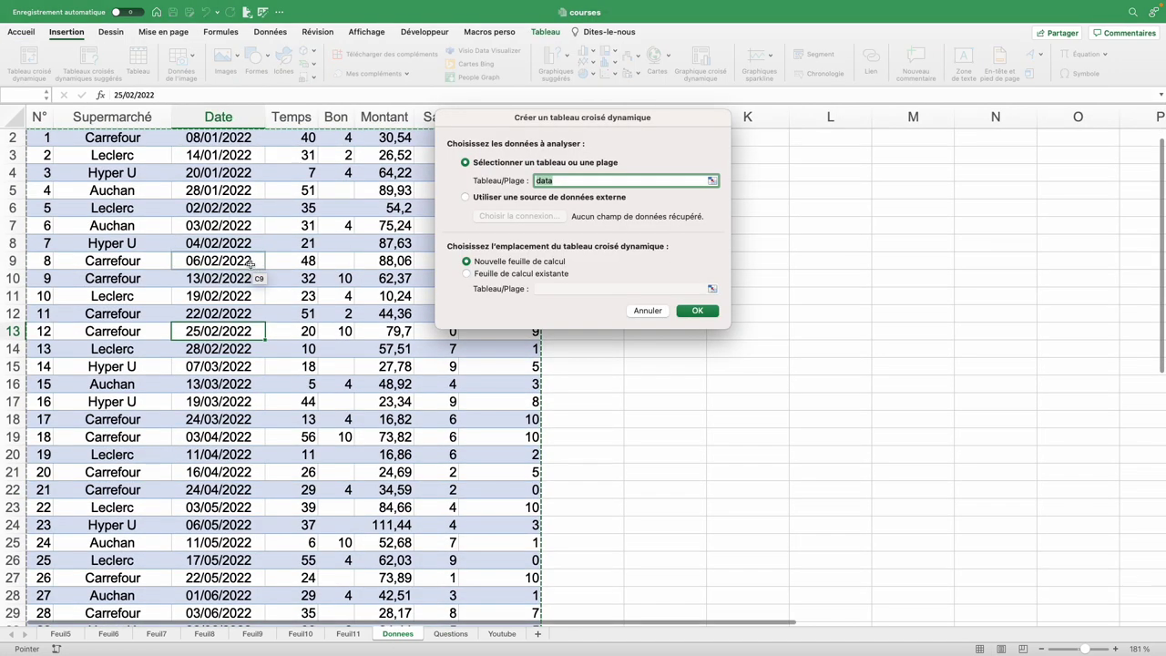
{"action": "left_click", "coordinate": [698, 310]}
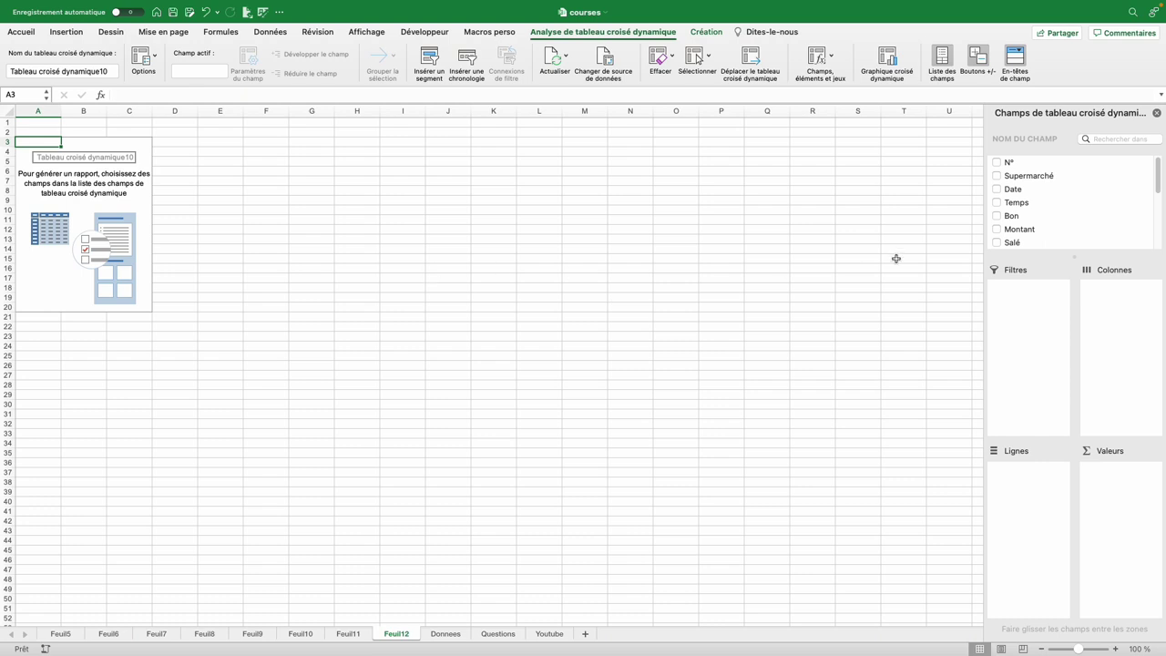
{"action": "left_click_drag", "start_coordinate": [1030, 176], "coordinate": [1044, 495]}
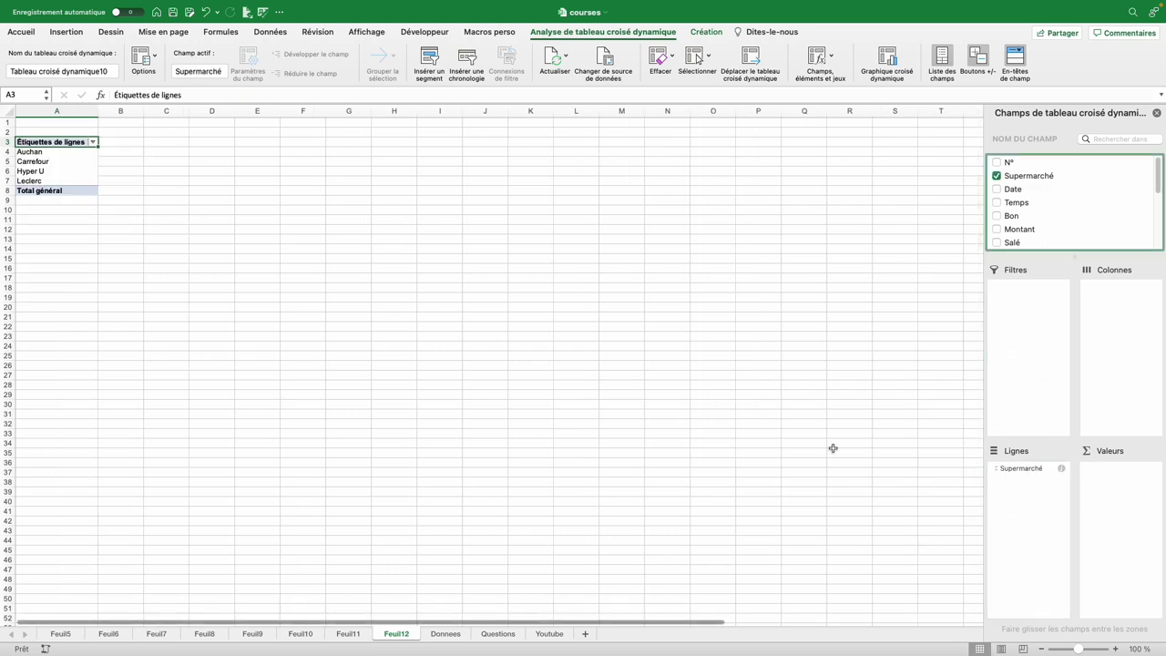
{"action": "left_click_drag", "start_coordinate": [1019, 229], "coordinate": [1114, 500]}
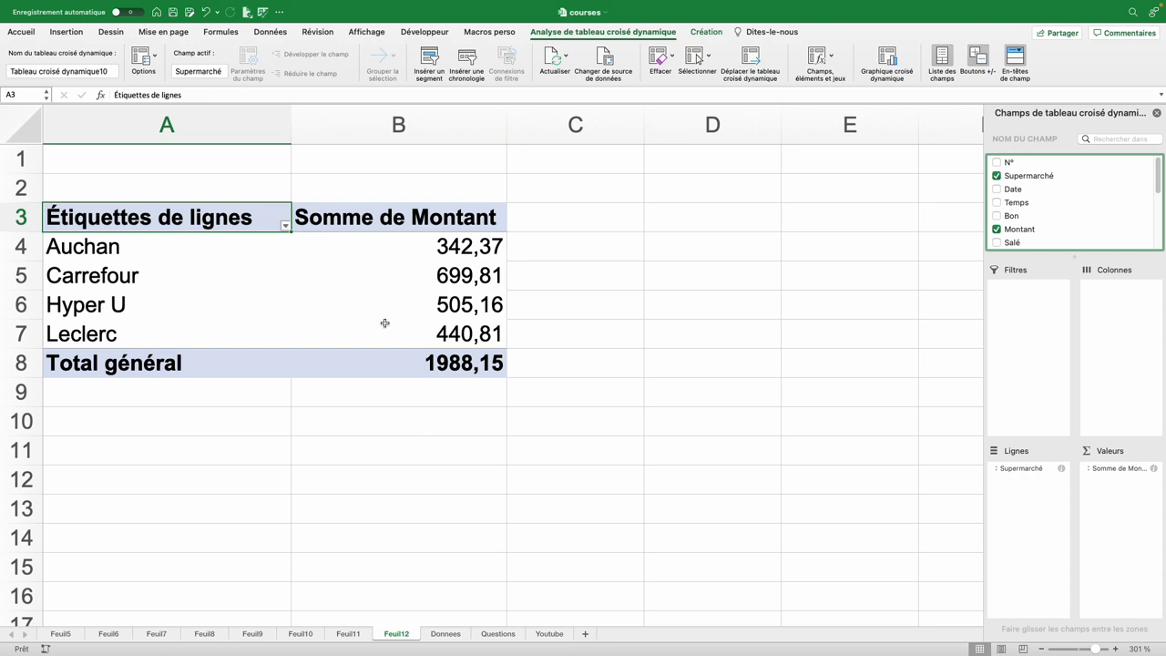
Display each supermarché's Montant as % du total
{"action": "right_click", "coordinate": [456, 249]}
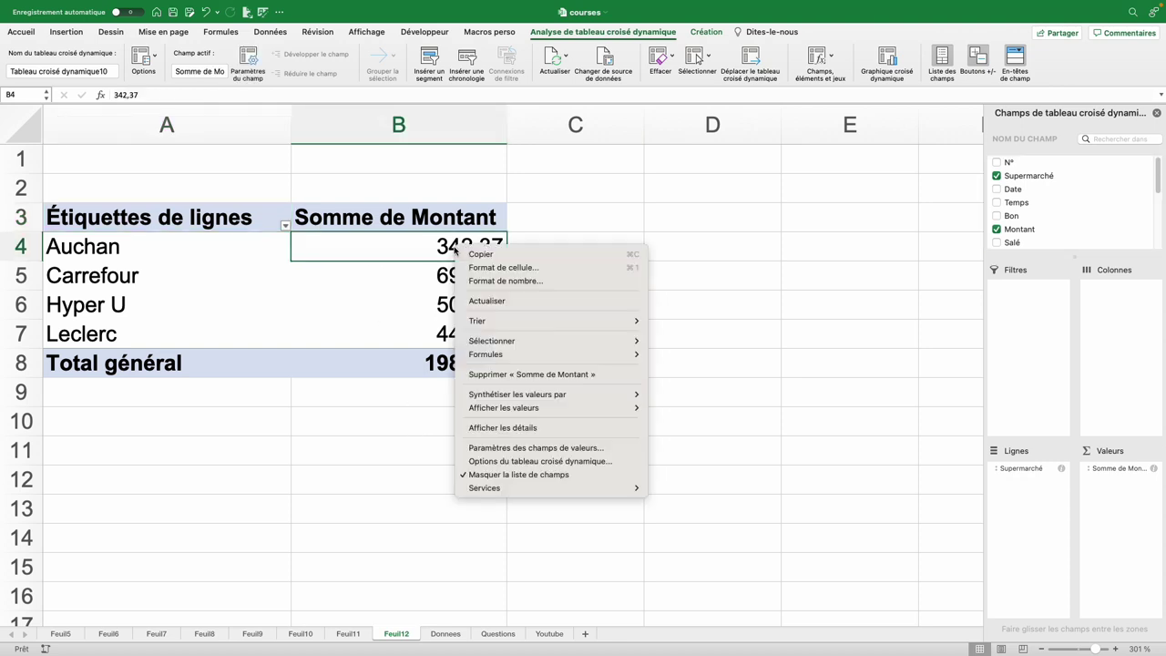
{"action": "mouse_move", "coordinate": [526, 412]}
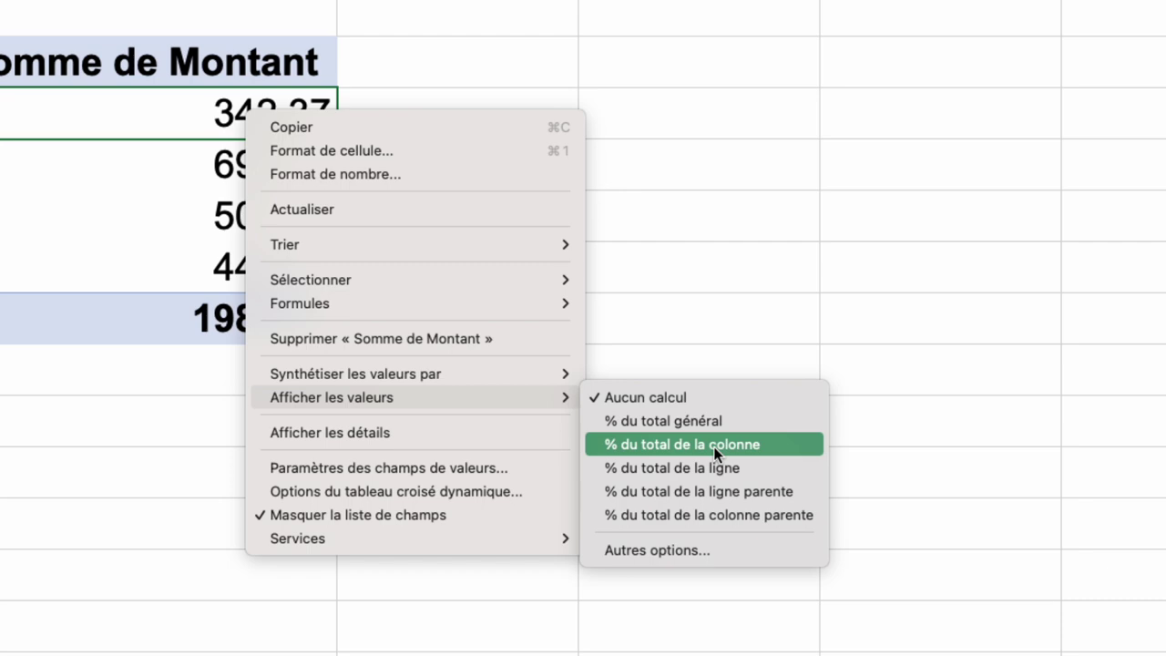
{"action": "left_click", "coordinate": [693, 421]}
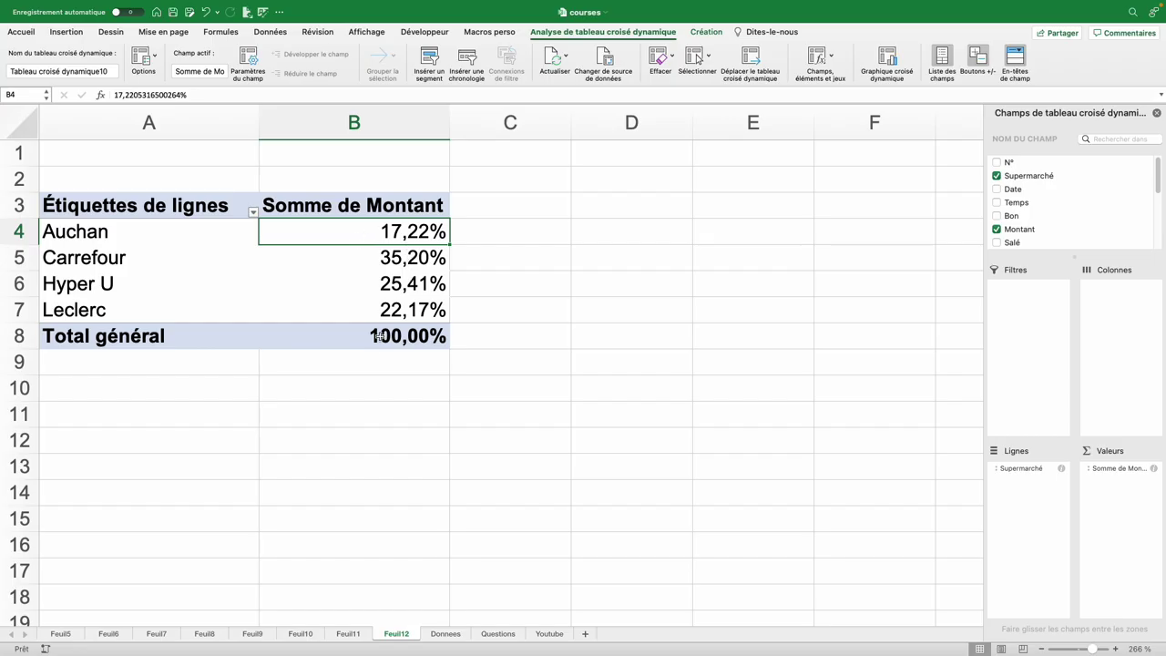